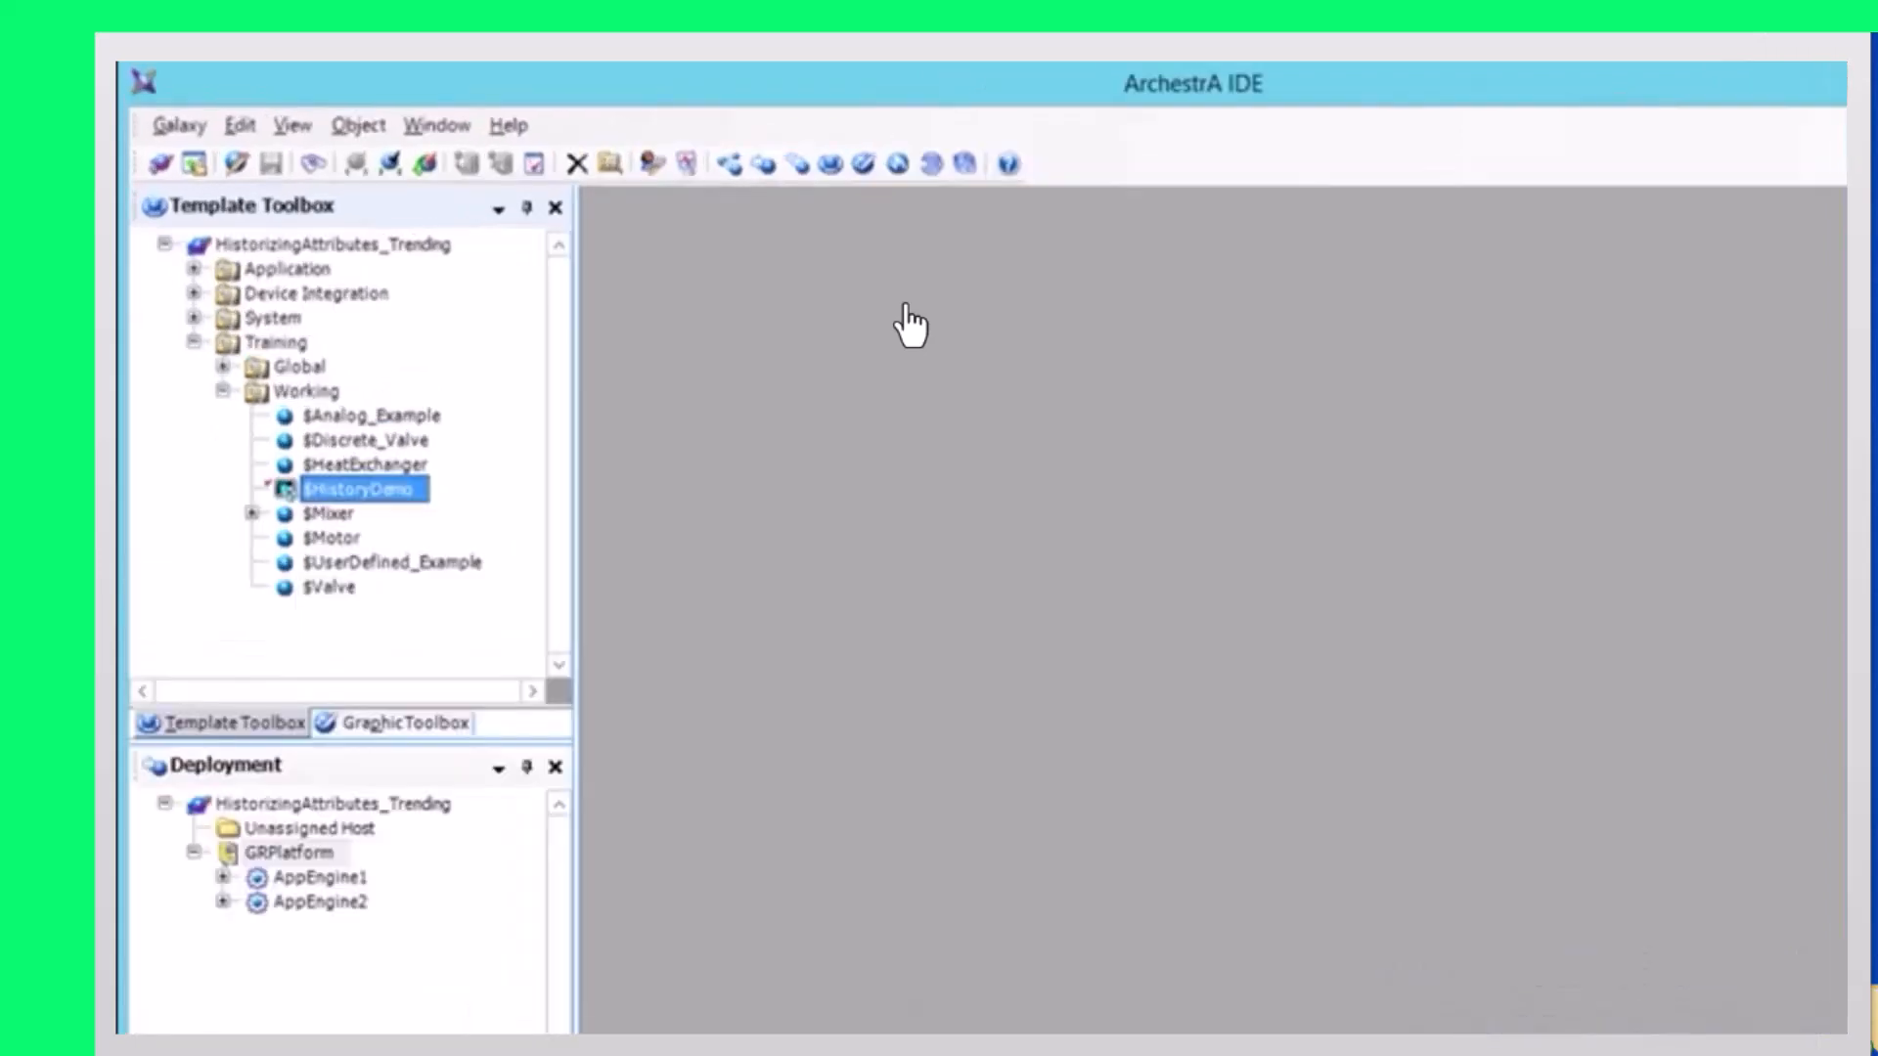
Import the client control aaHistClientTrendControl.dll from C:\Program Files (x86)\Common Files\ArchestrA, skipping controls whose tagname already exists
left_click(191, 125)
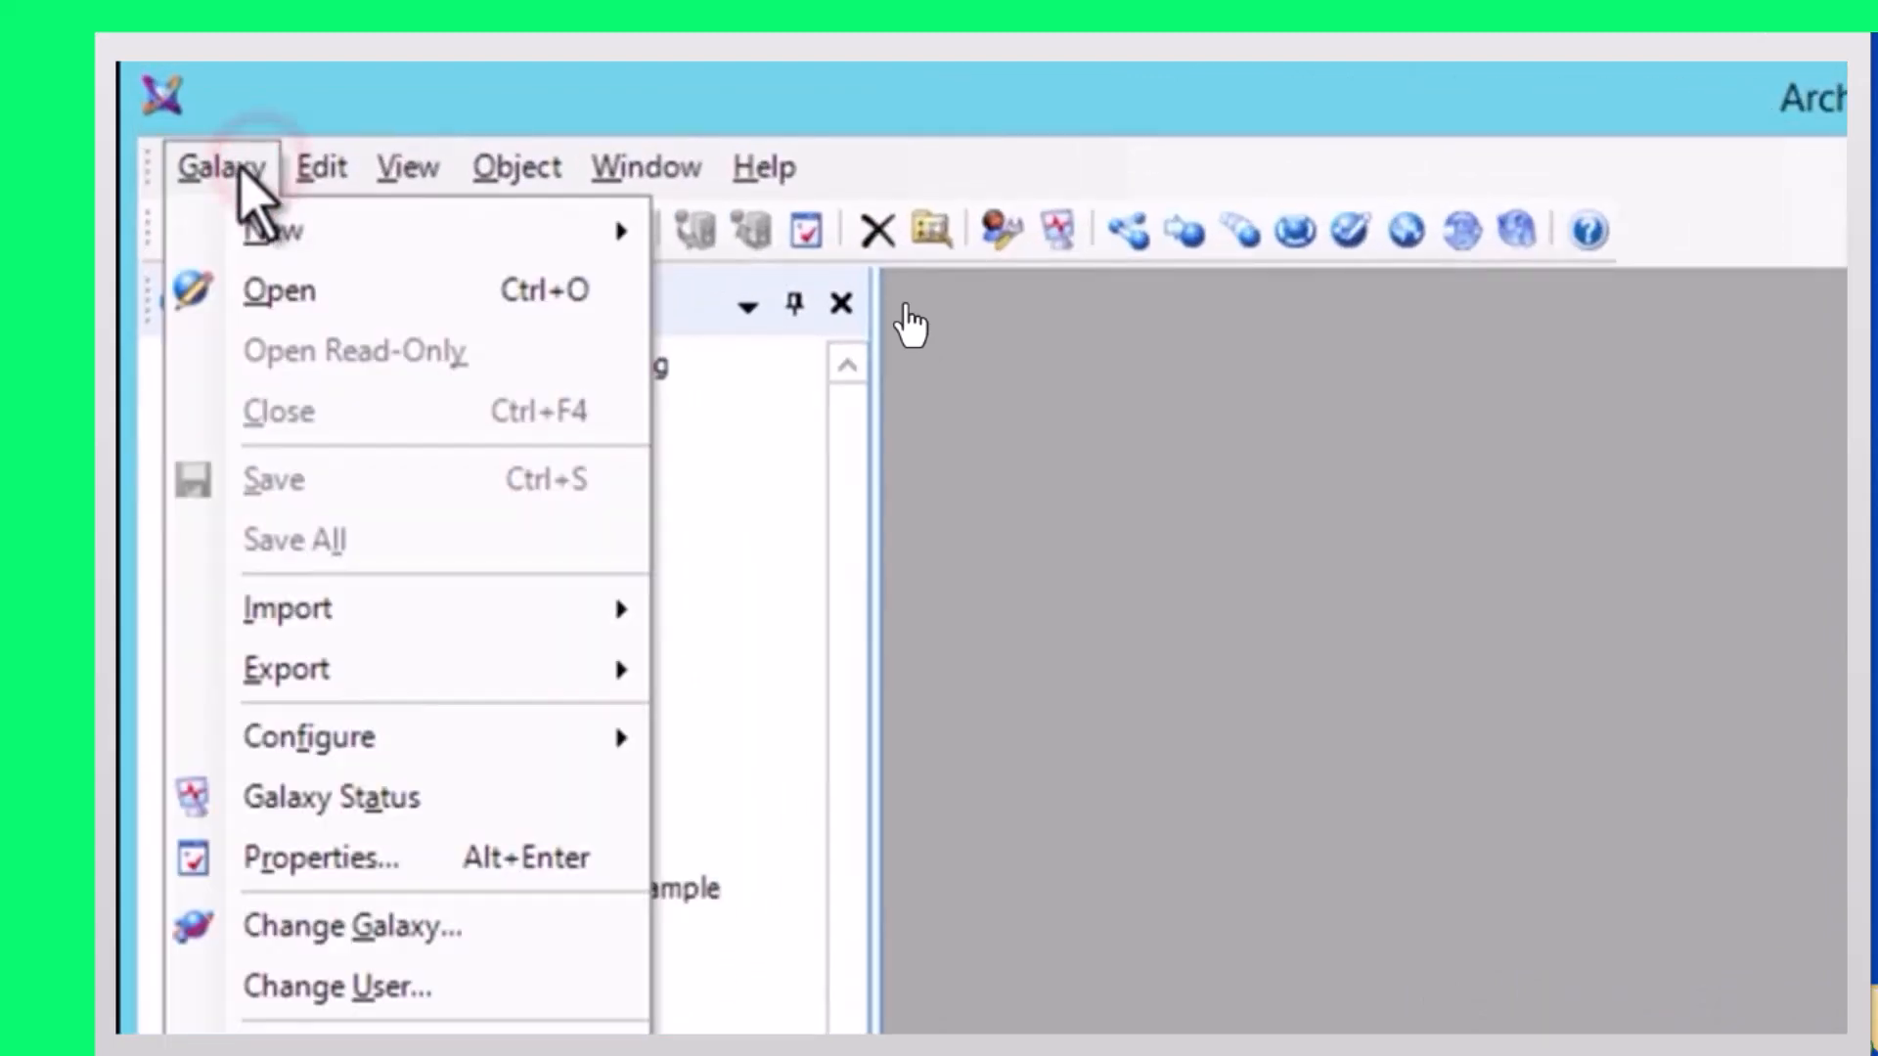
mouse_move(369, 626)
left_click(823, 732)
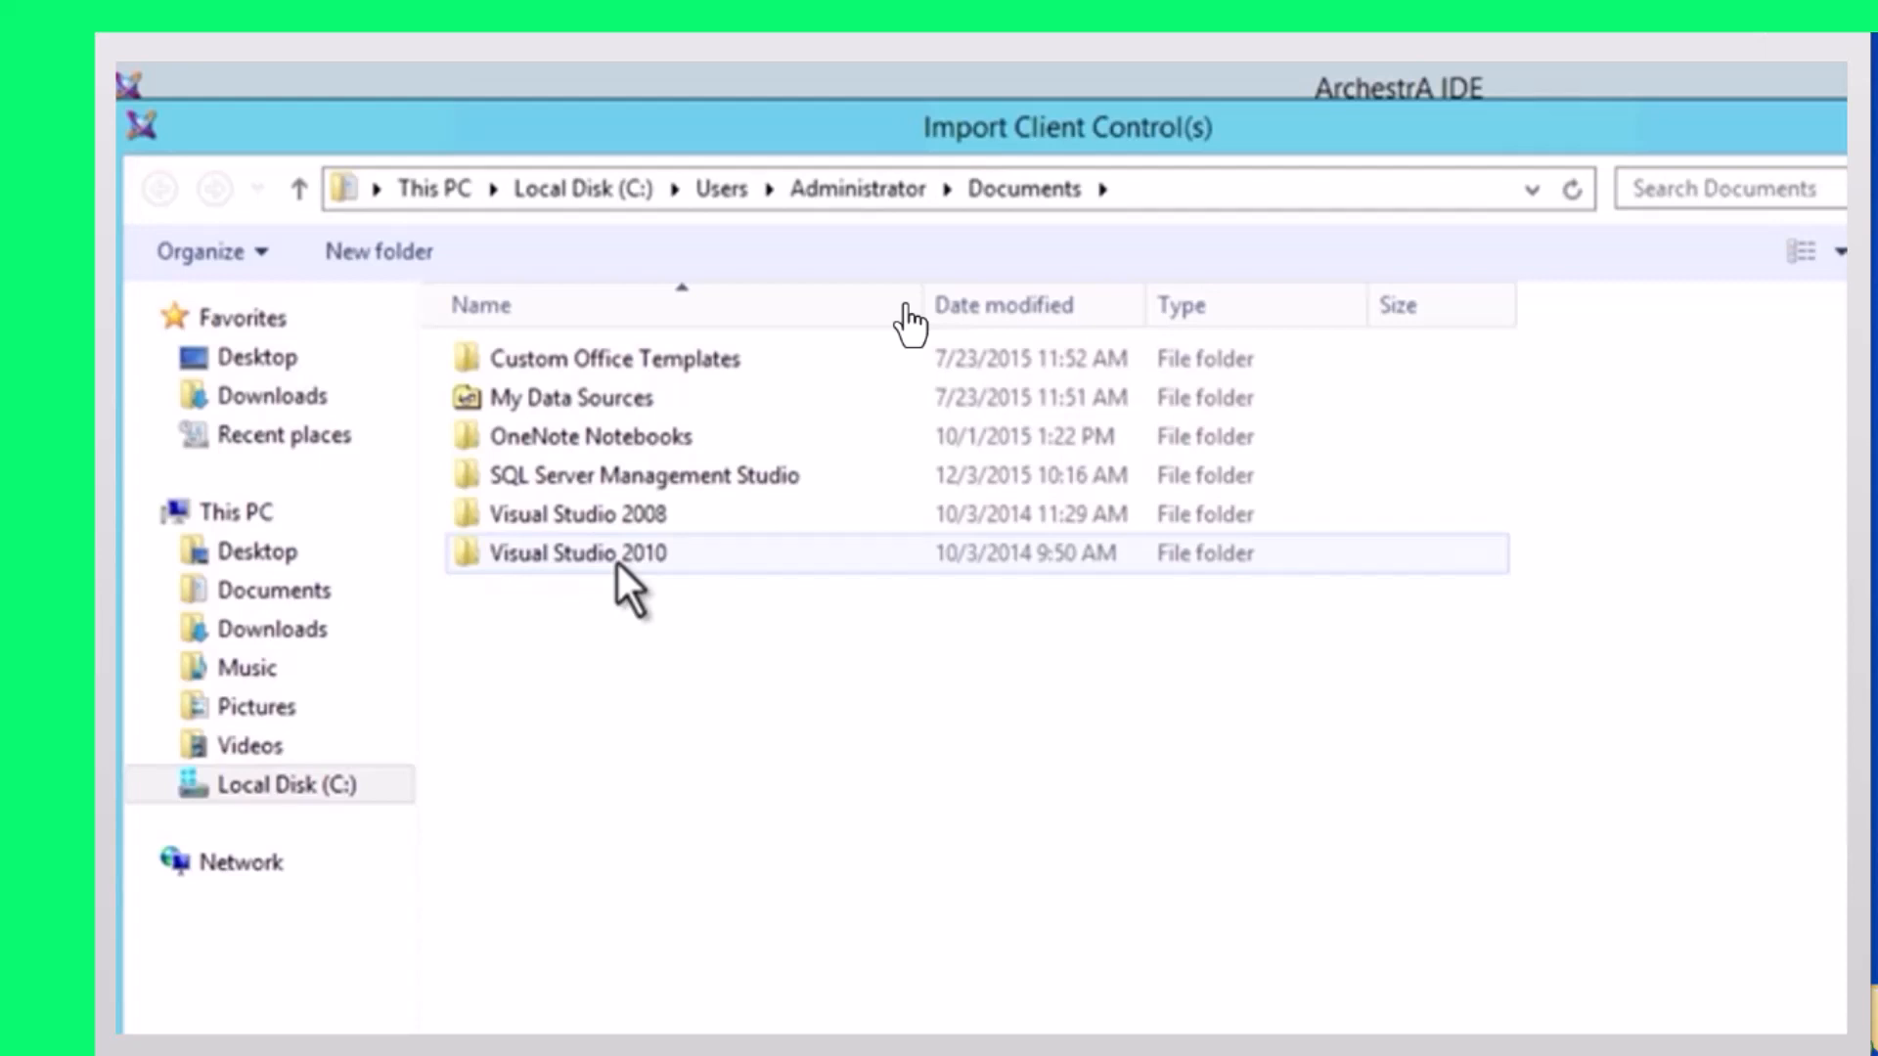
left_click(345, 796)
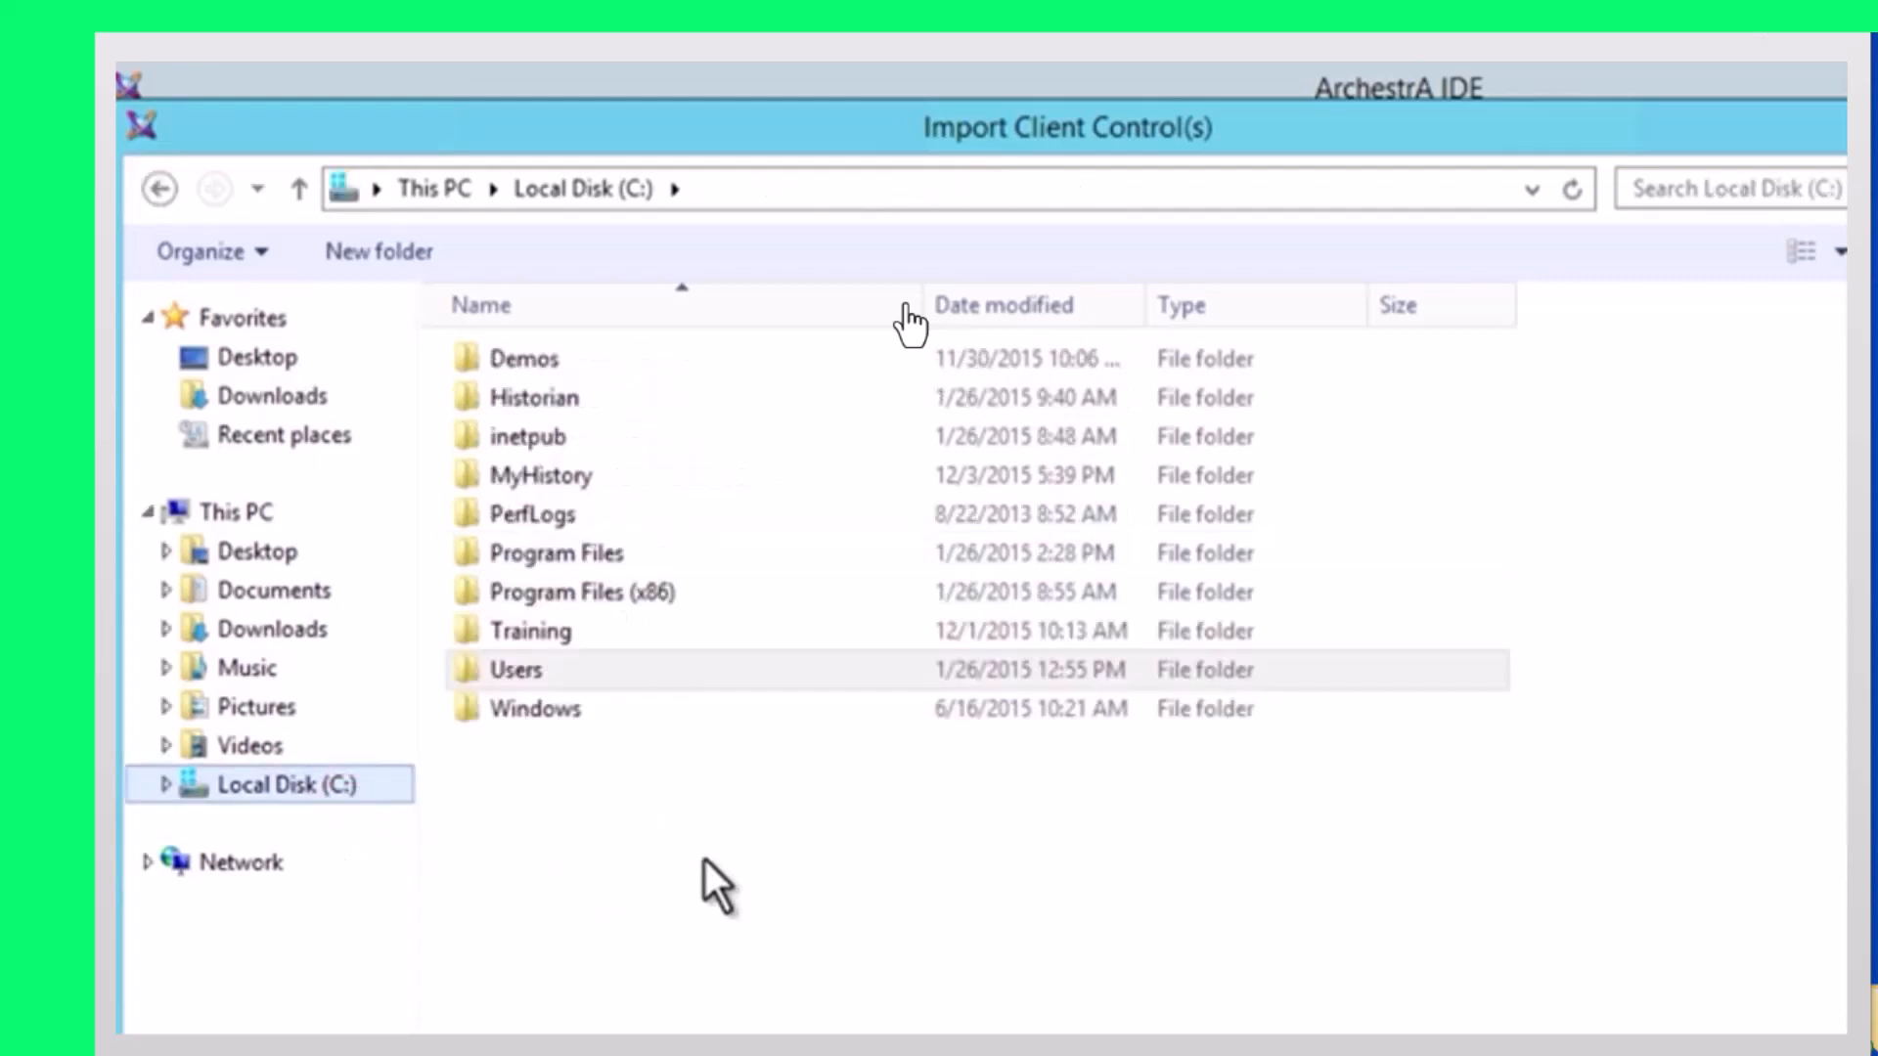
double_click(687, 599)
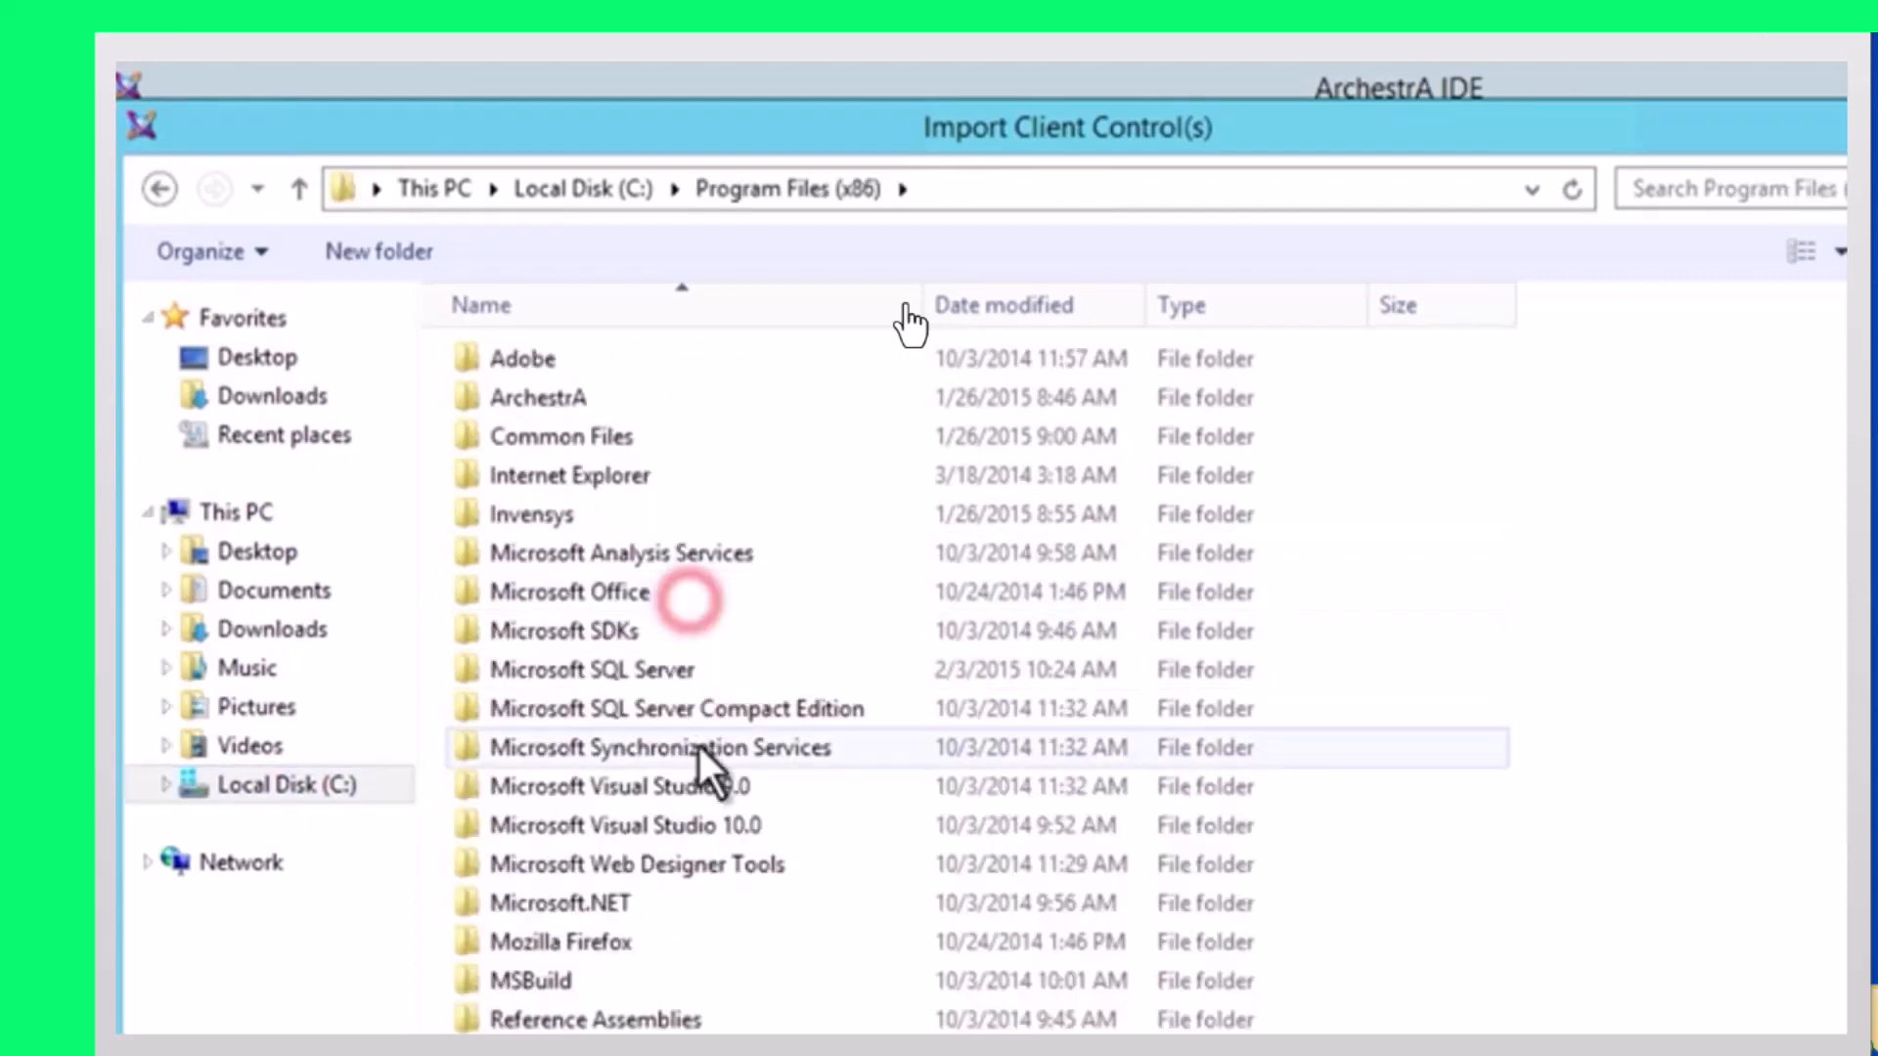
double_click(604, 441)
double_click(605, 399)
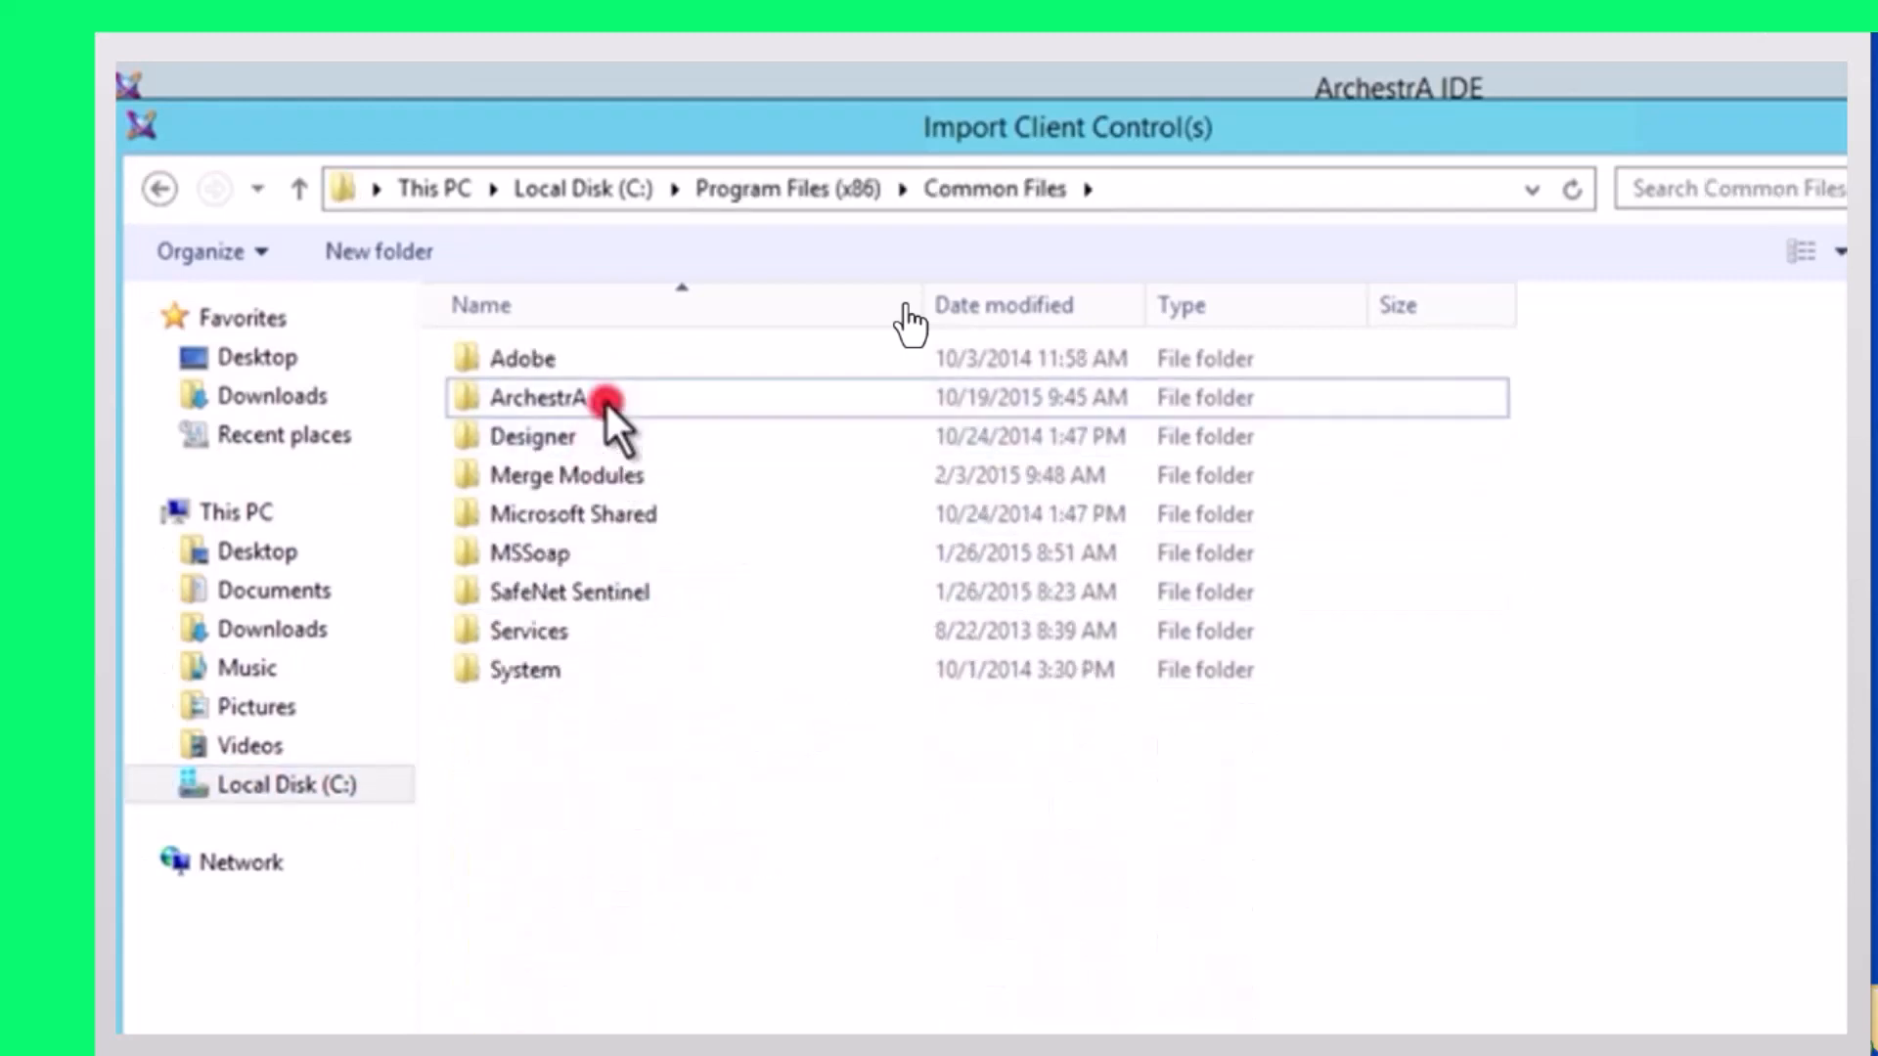
scroll(909, 323, "down", 15)
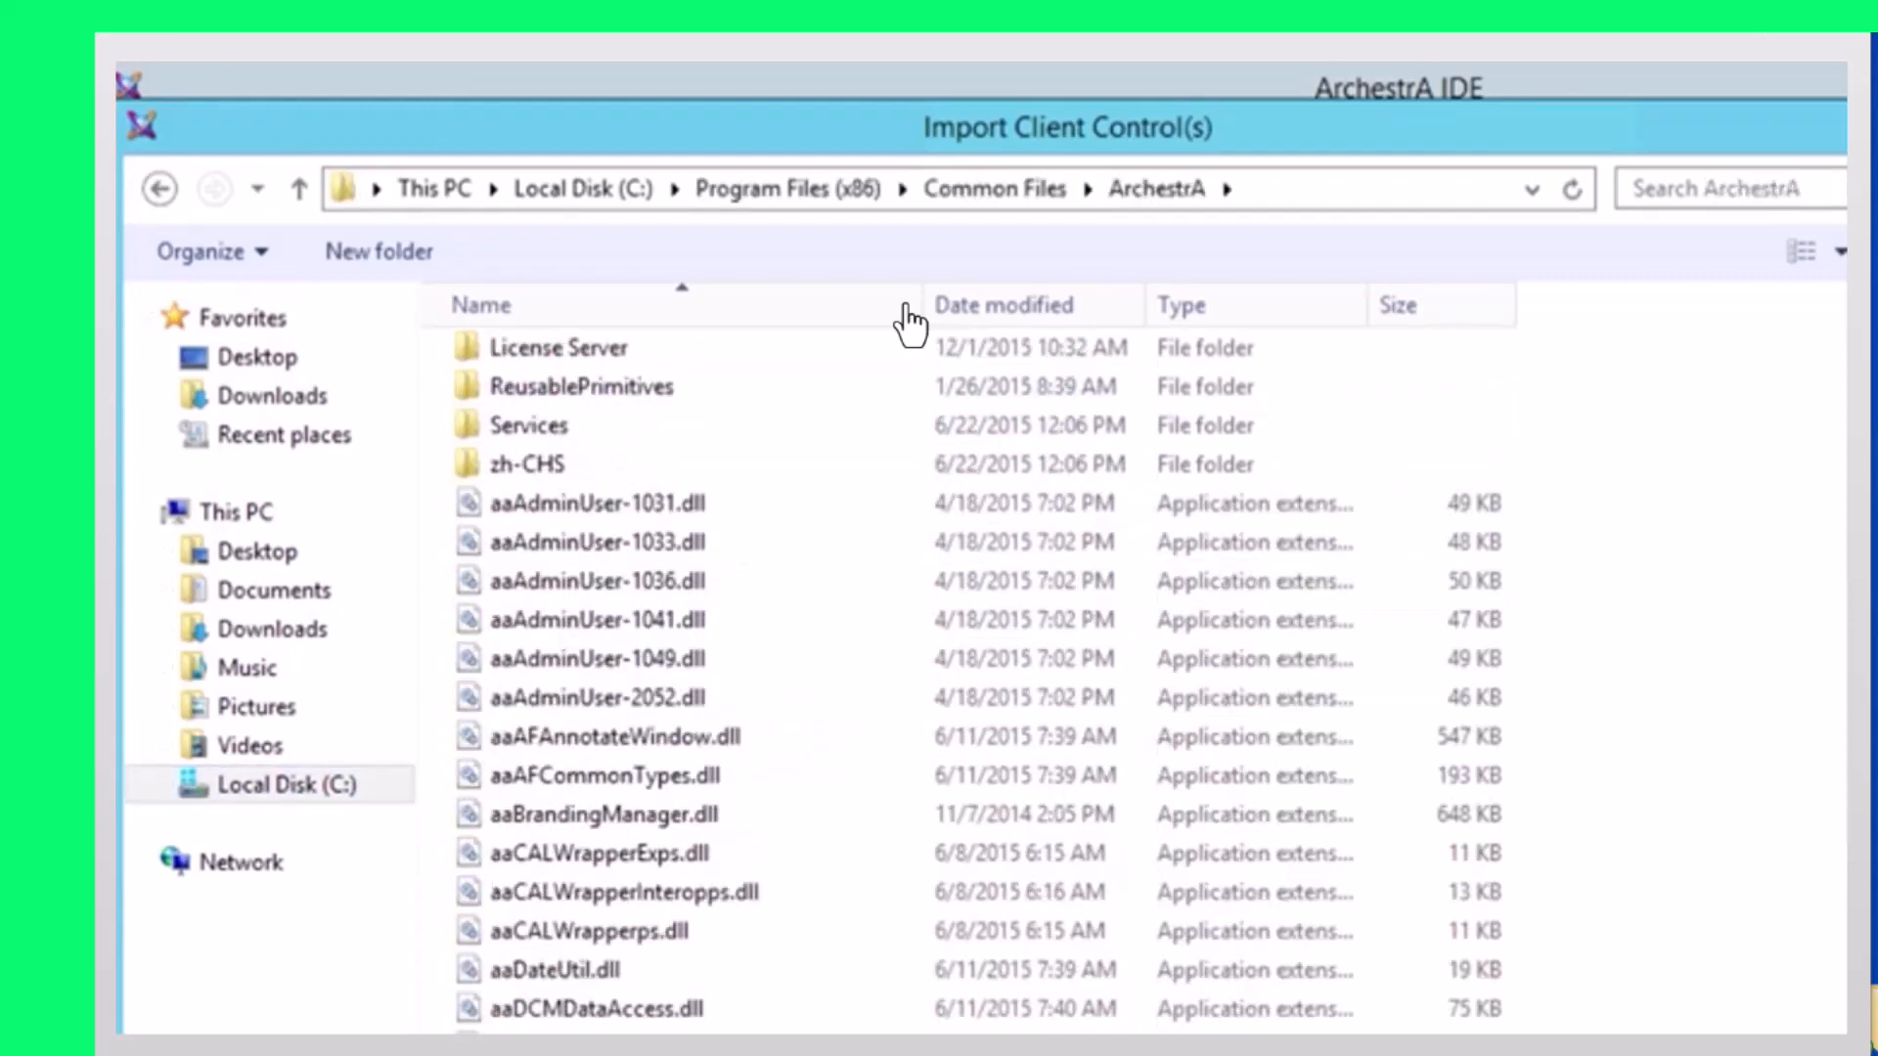
left_click(710, 812)
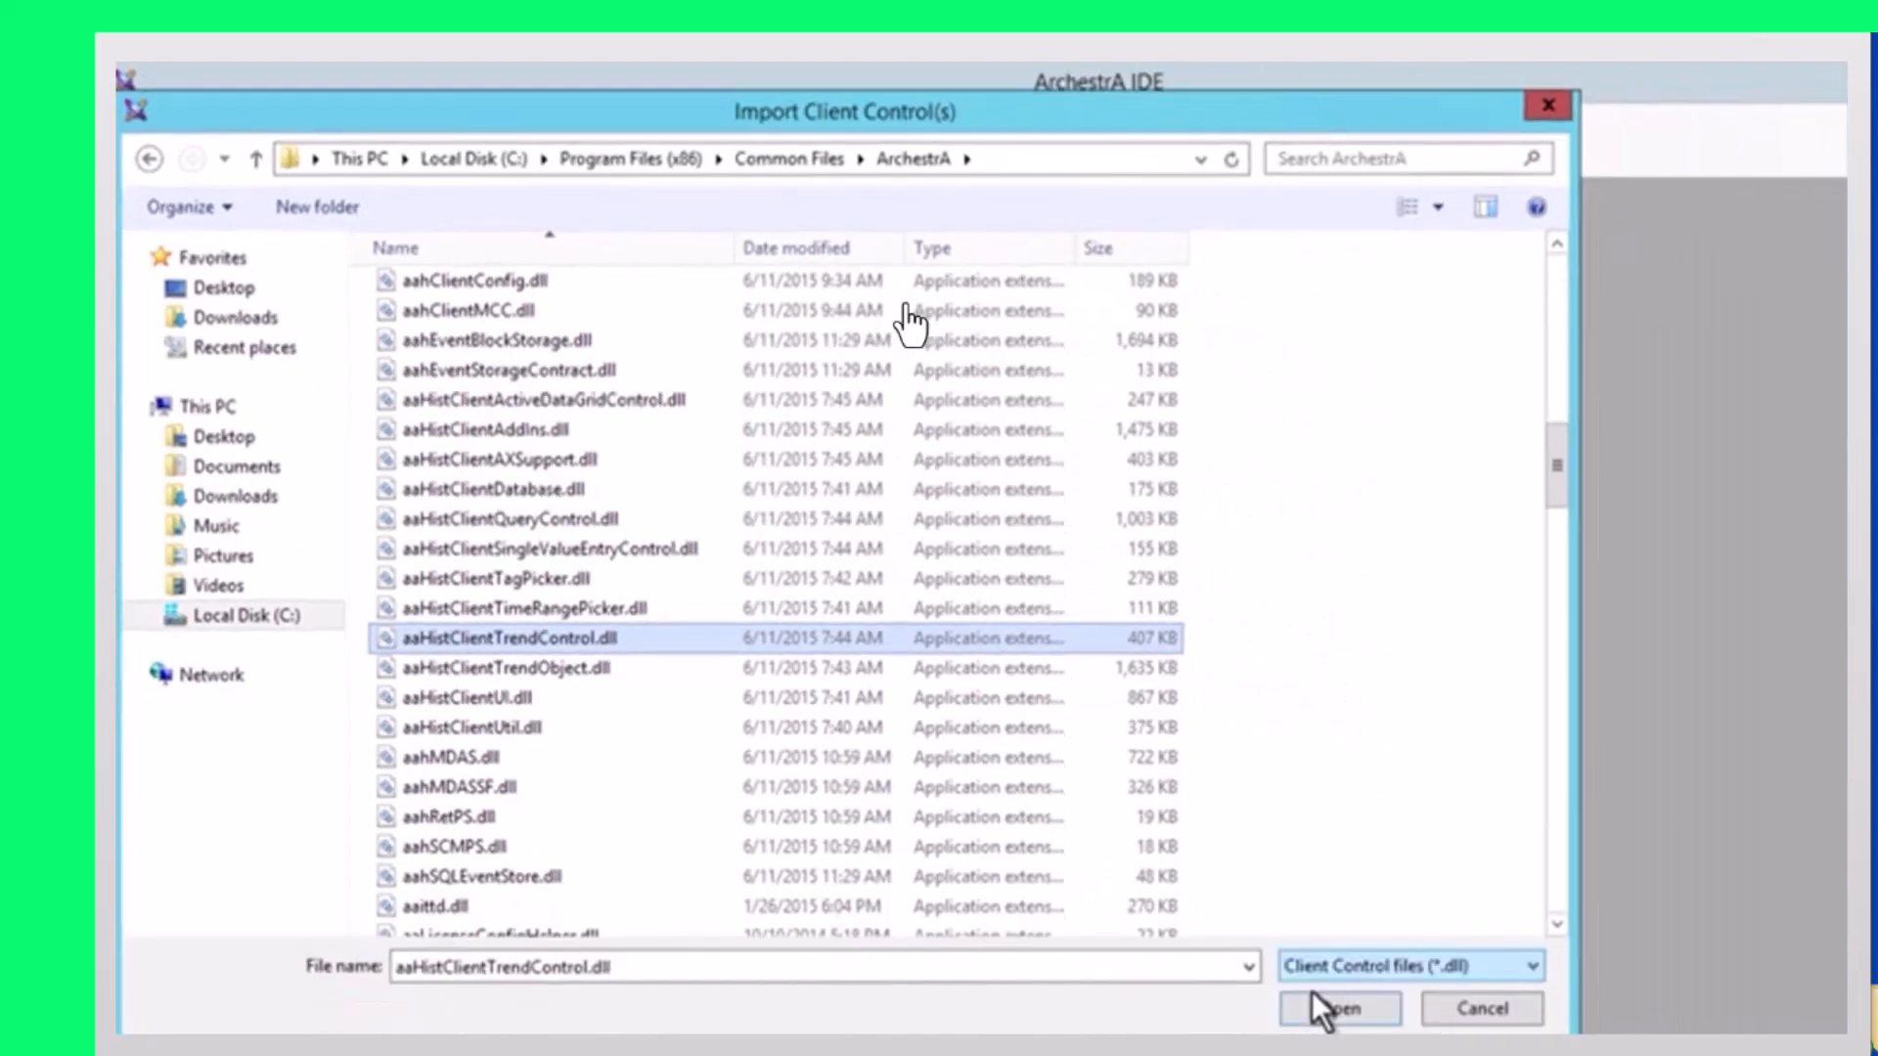
left_click(1316, 1003)
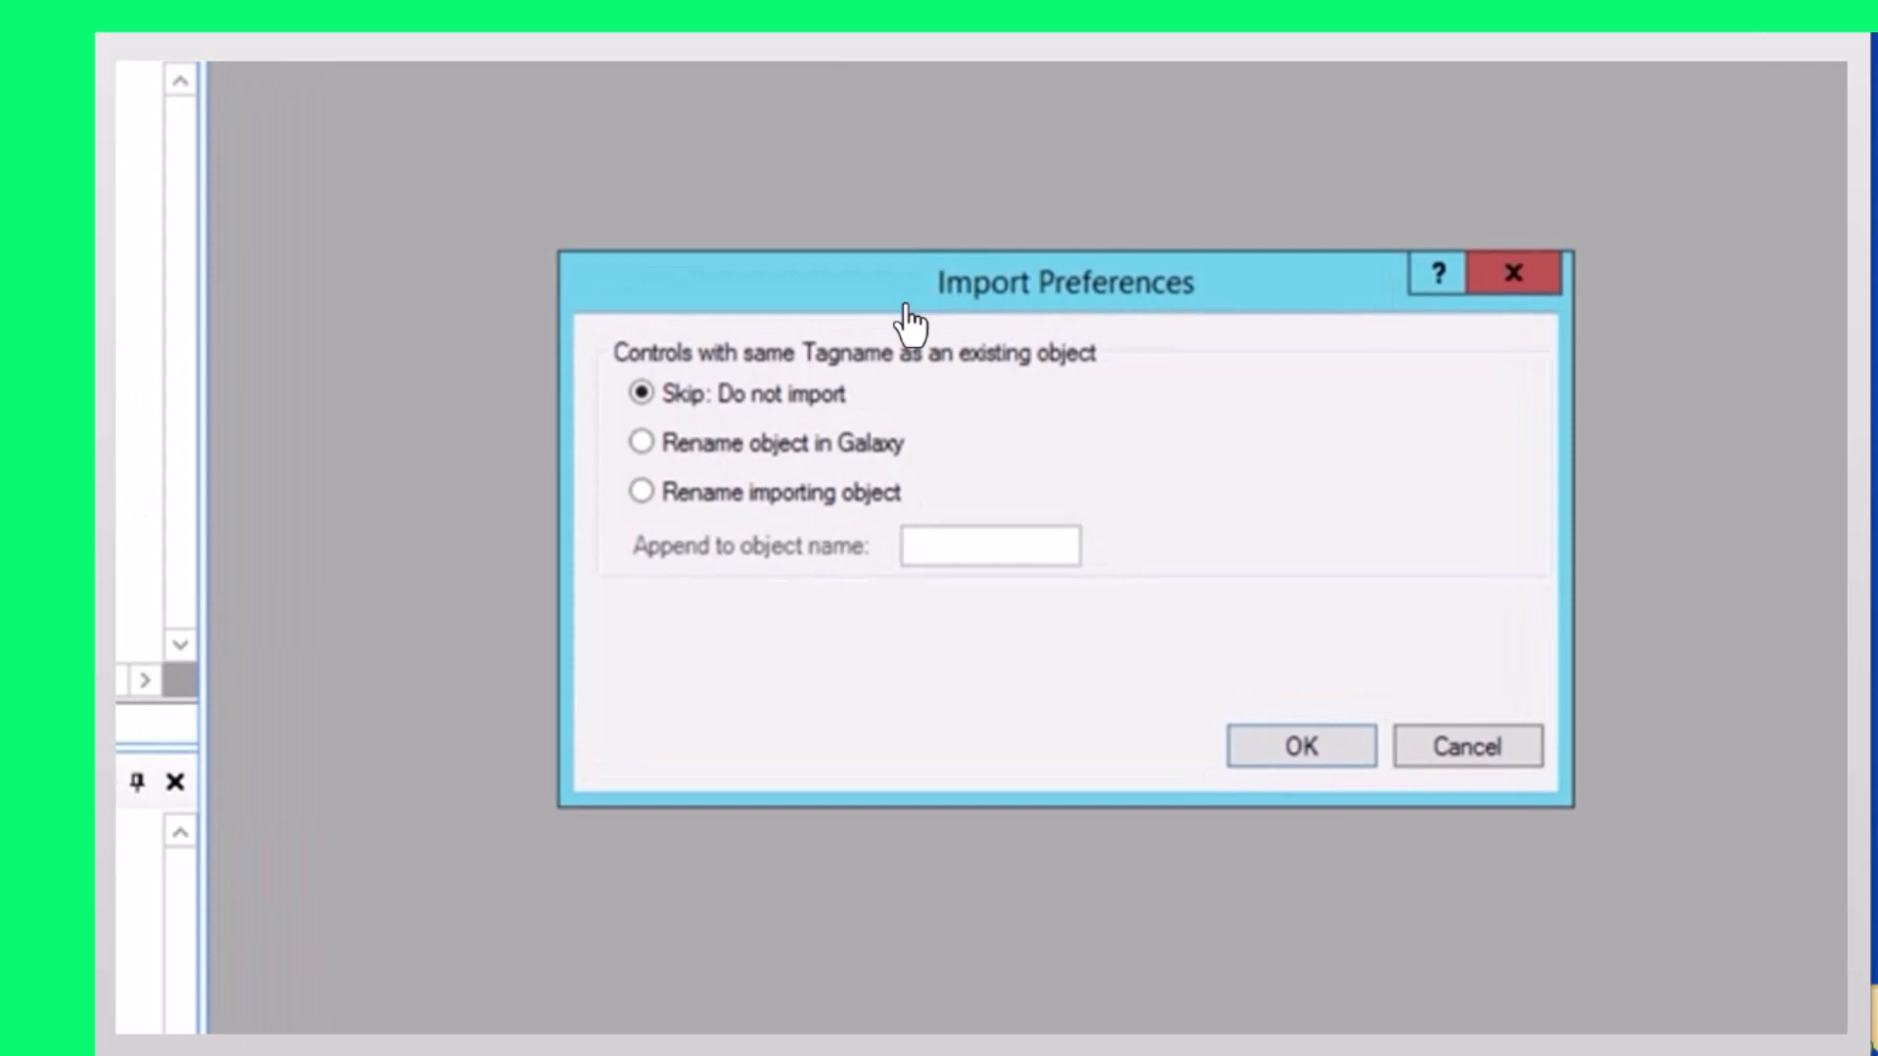
left_click(1304, 751)
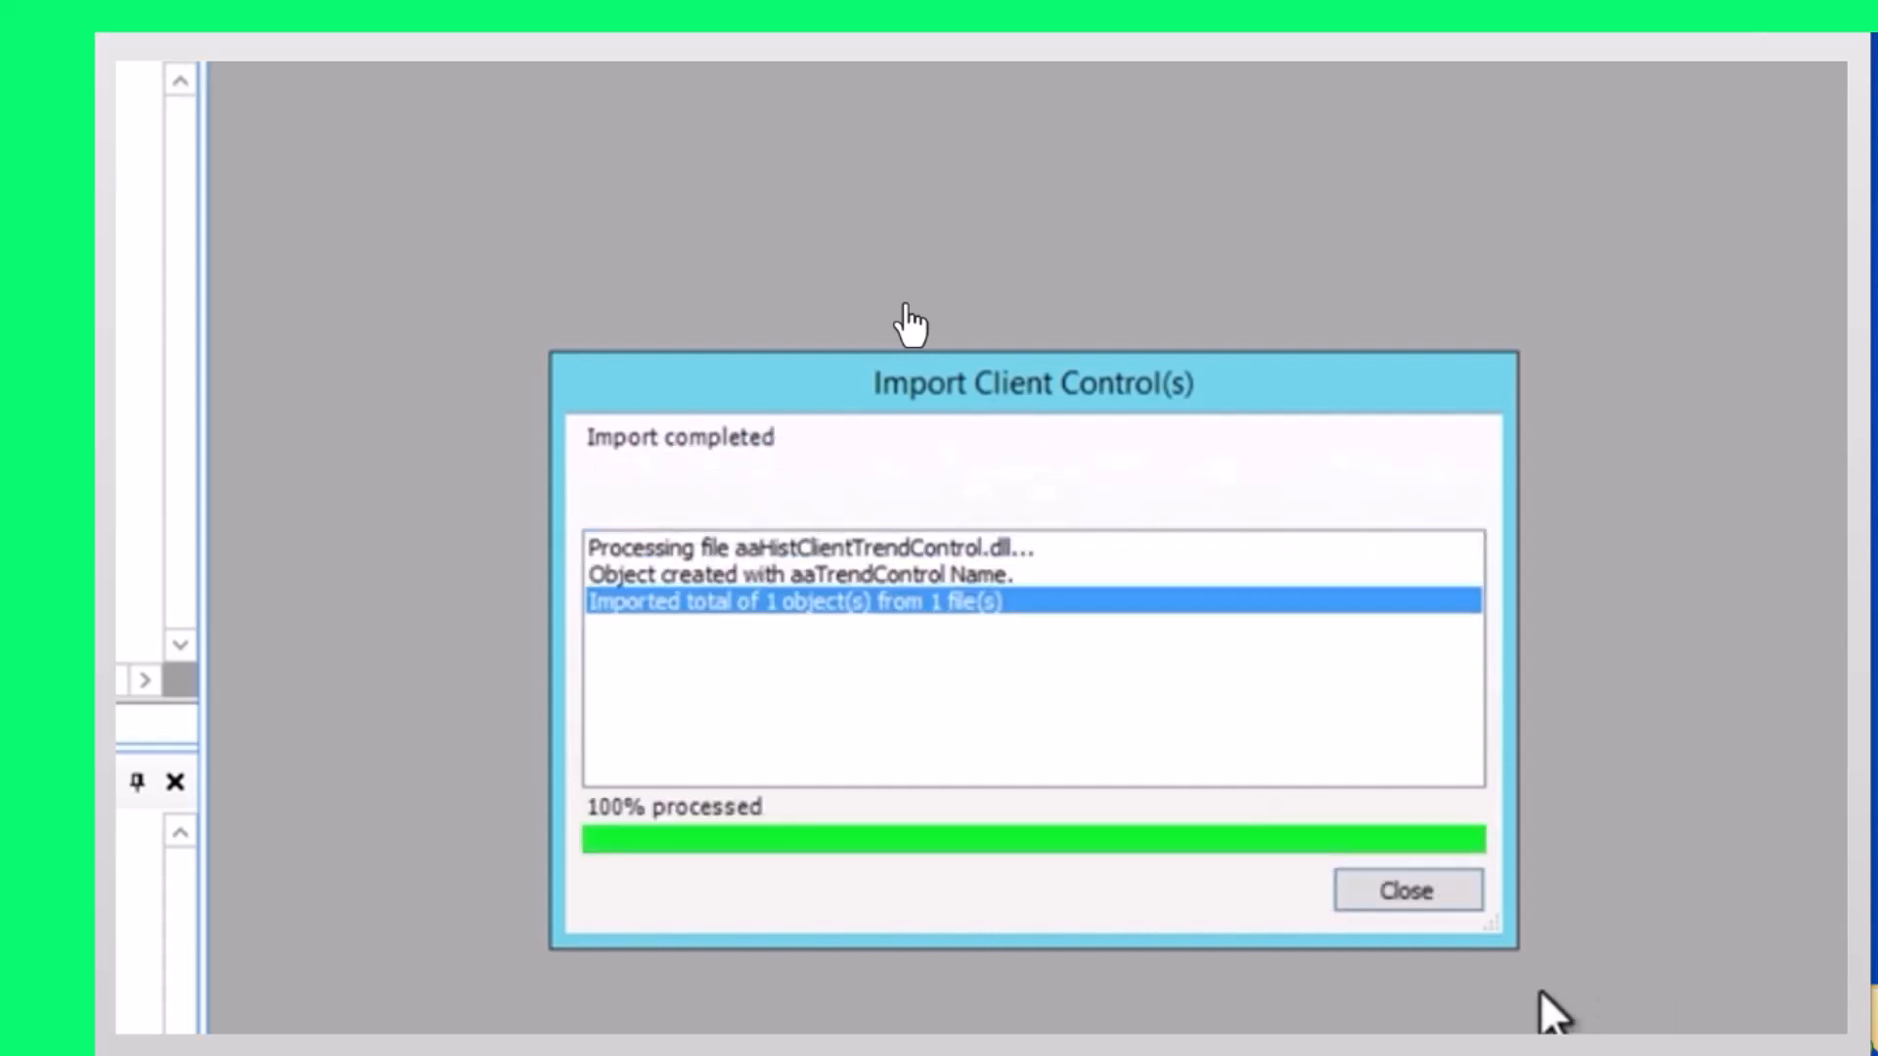
left_click(1435, 894)
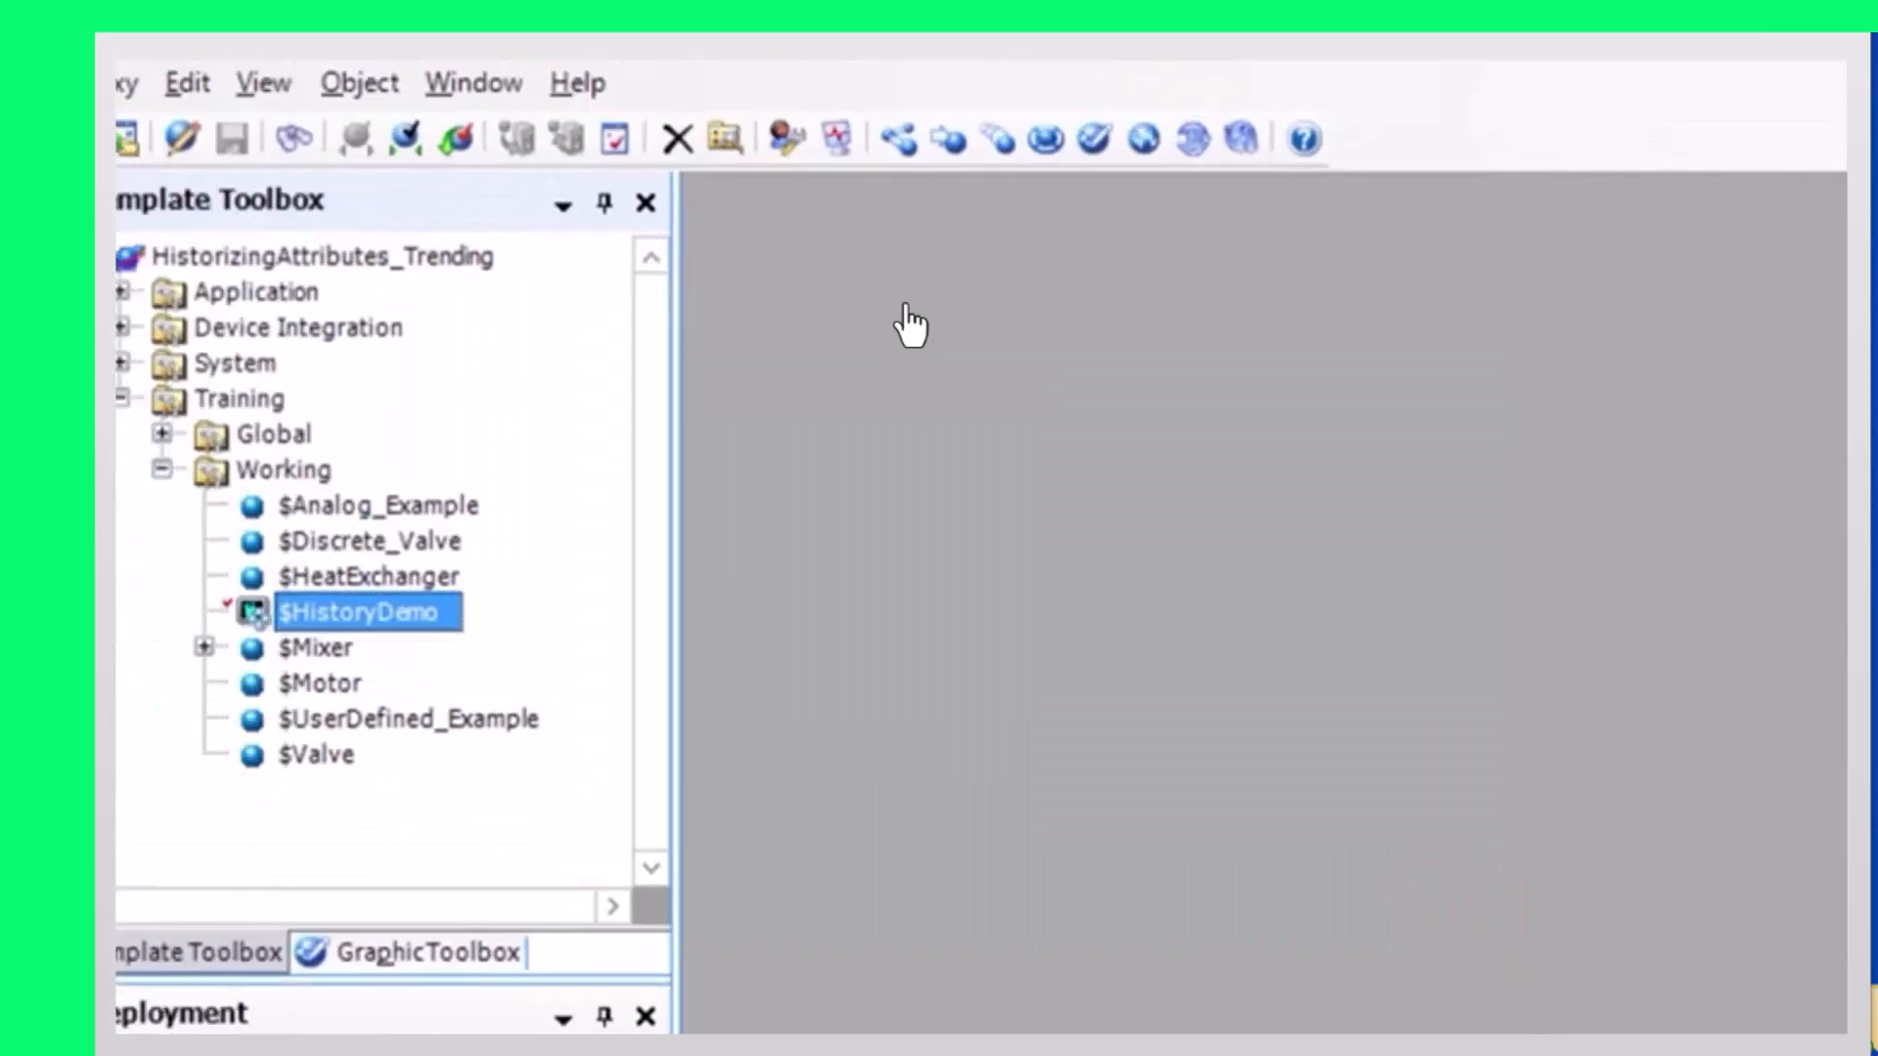
Move the imported aaTrendControl into the Demo folder of the graphic library
left_click(431, 1009)
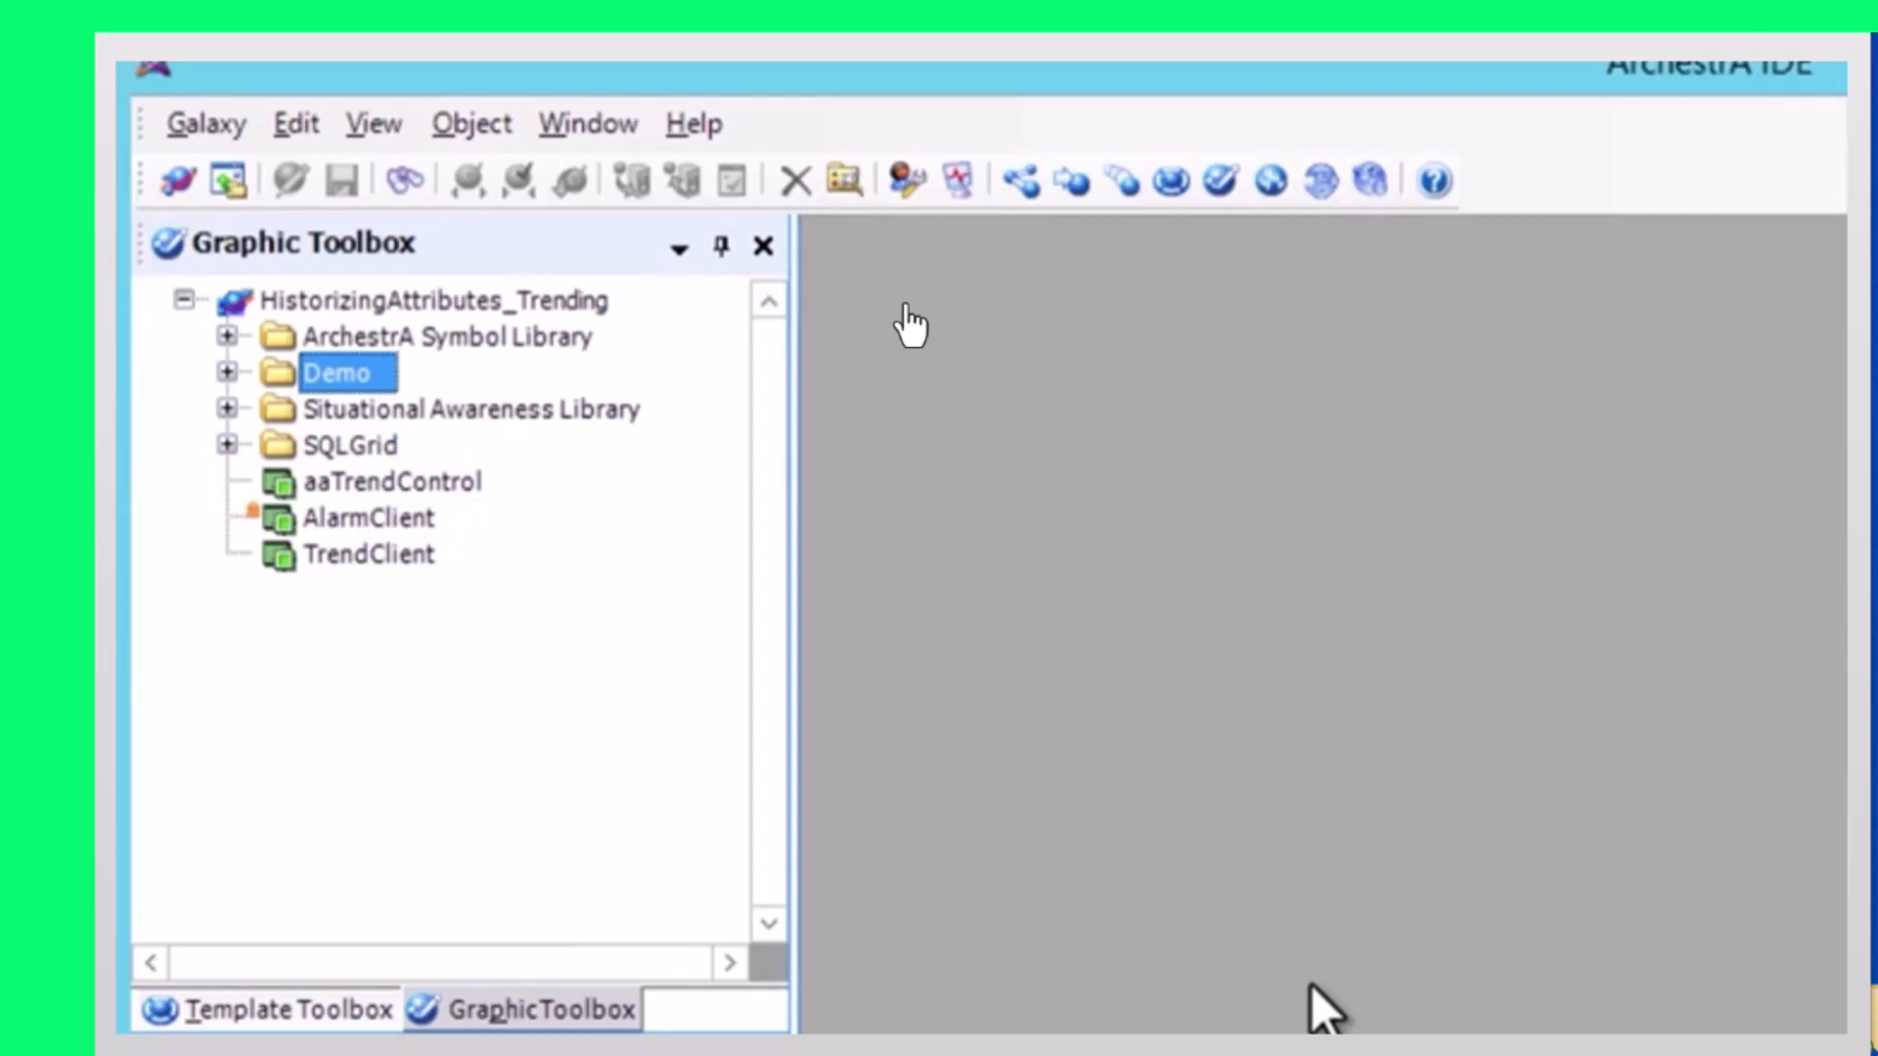
left_click(432, 486)
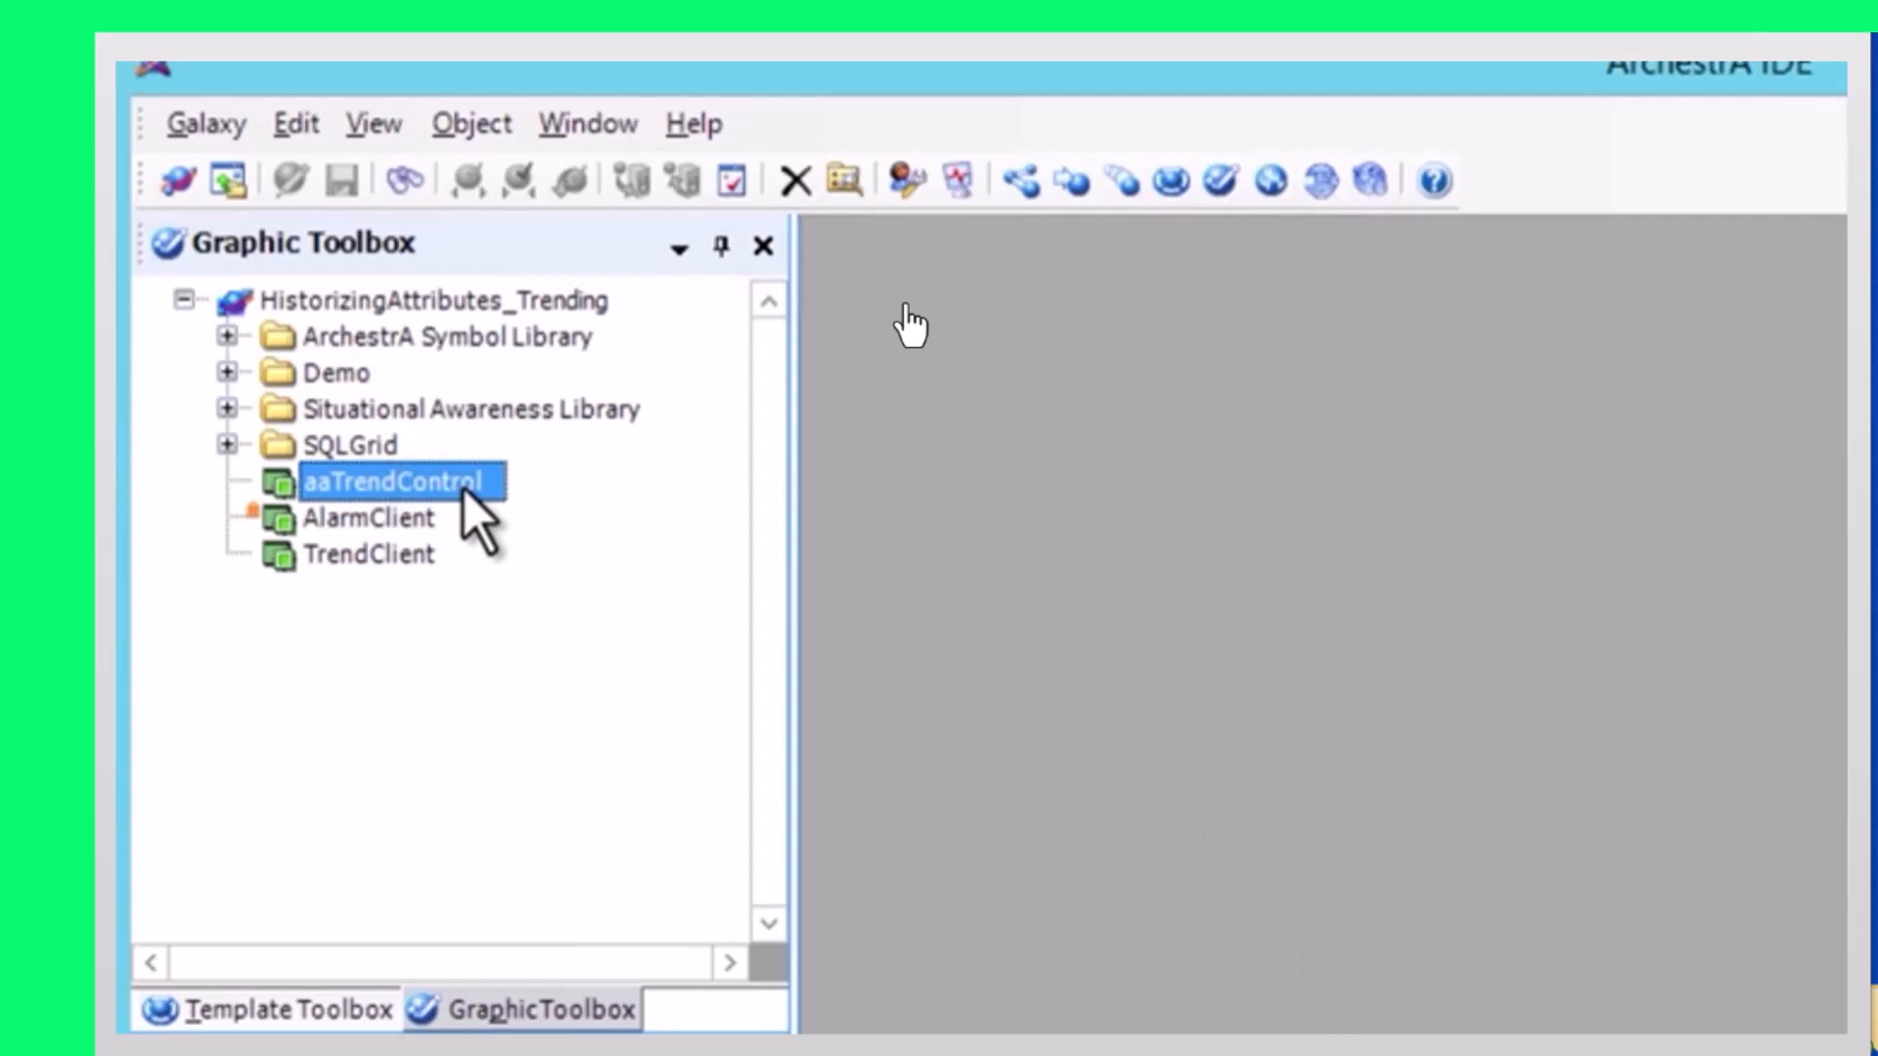
left_click_drag(473, 478, 352, 381)
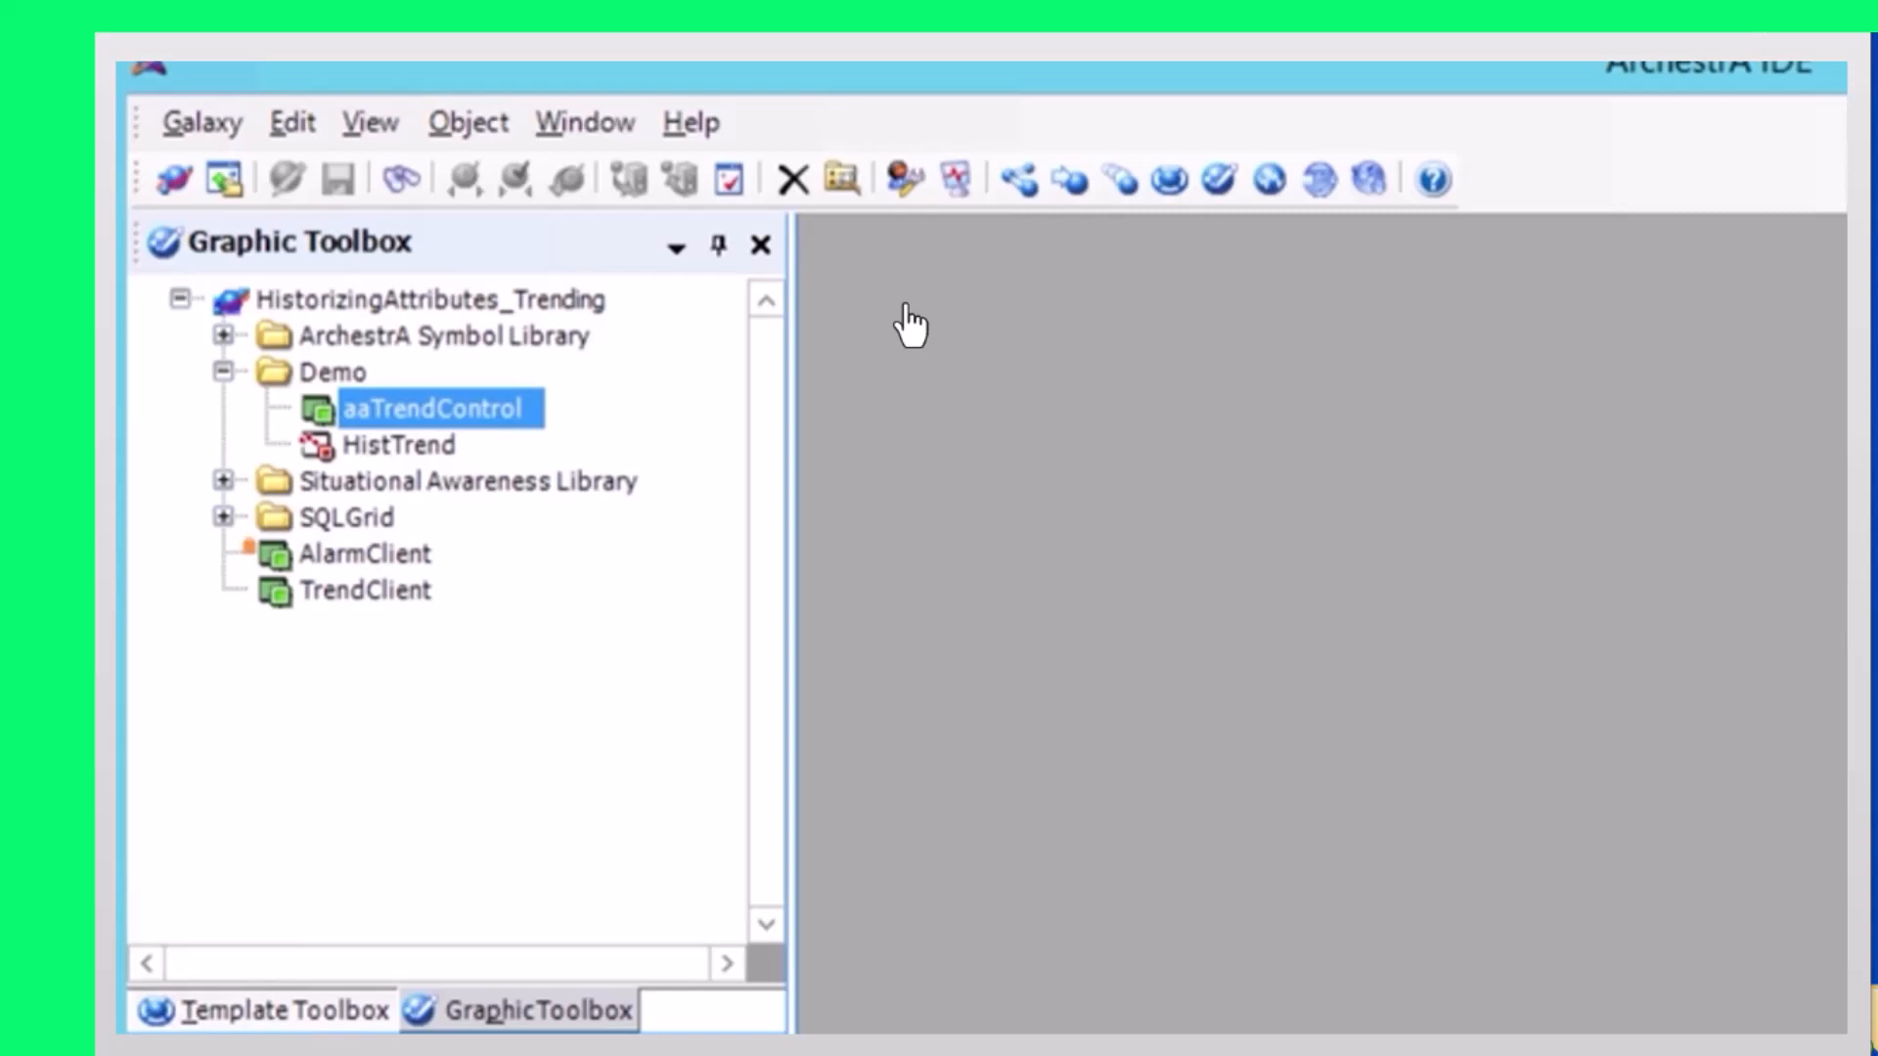
Open the HistTrend symbol and embed aaTrendControl from the Demo folder near the canvas's upper-left corner, enlarged to about 810 by 510
double_click(406, 448)
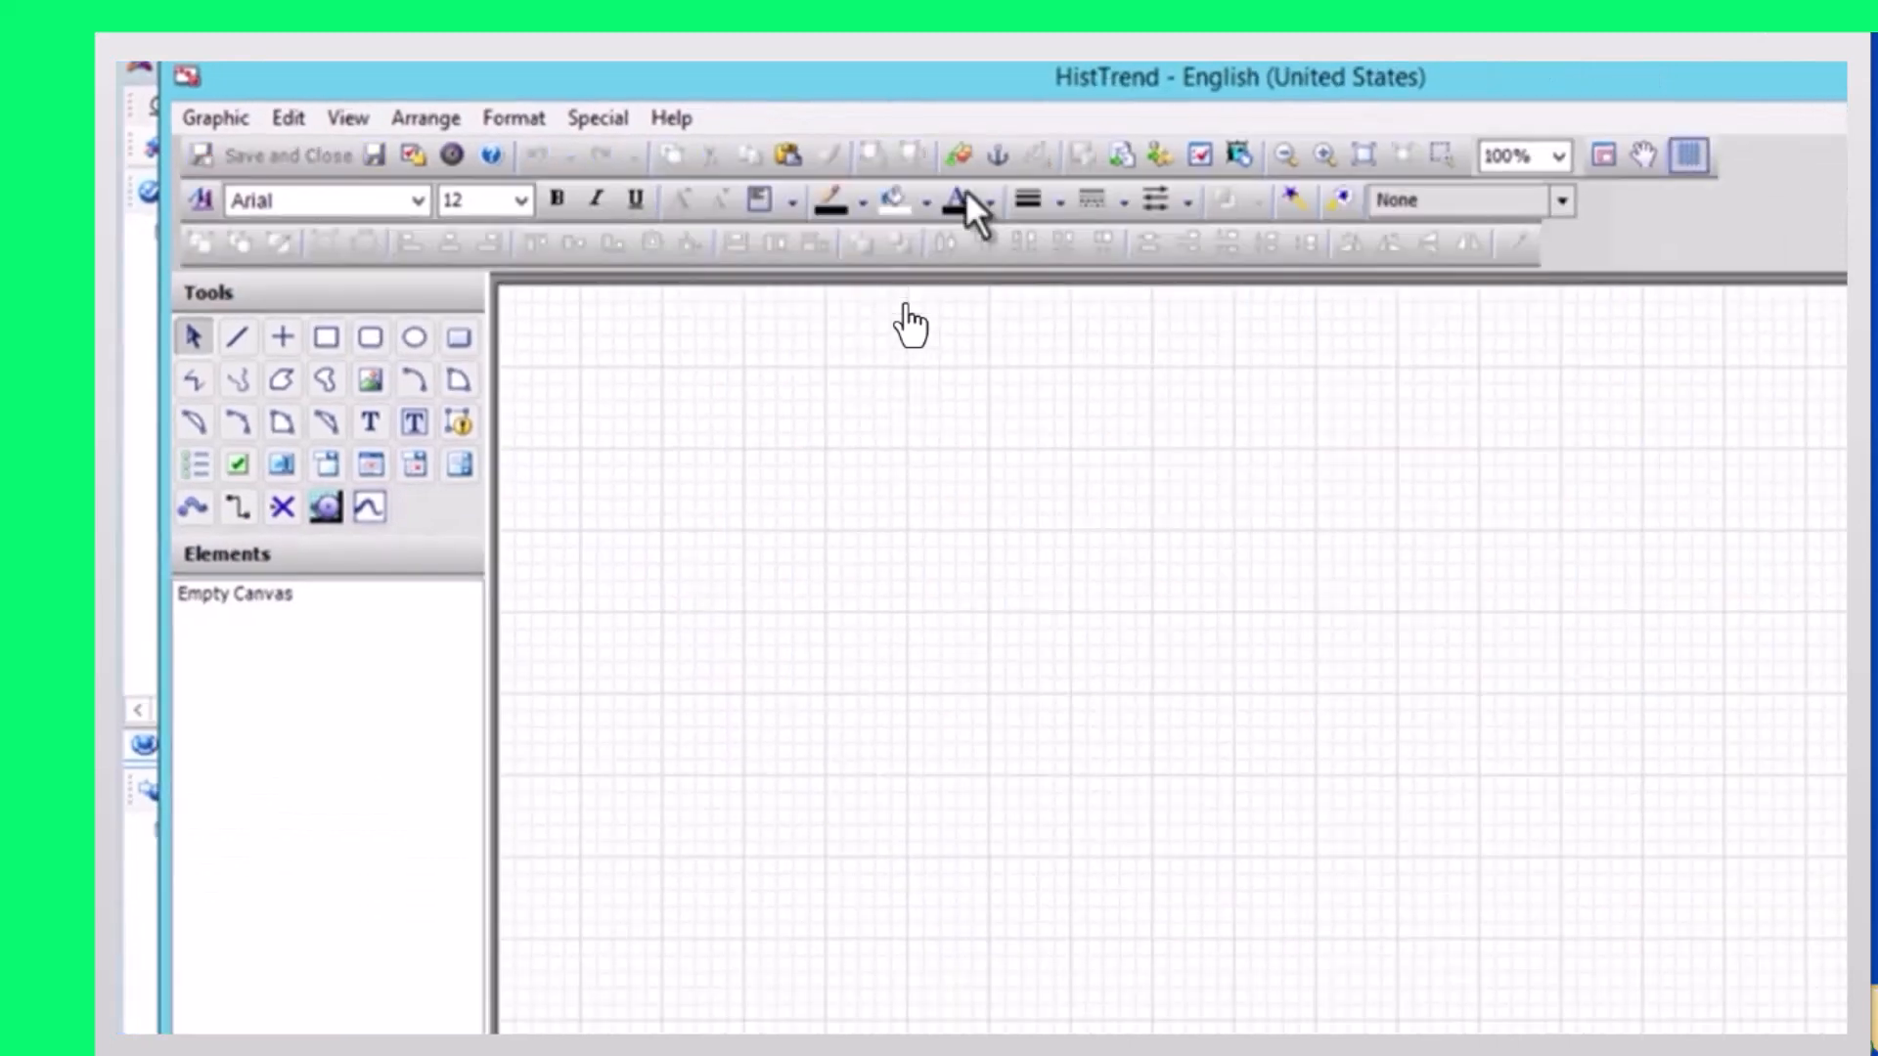
left_click(958, 156)
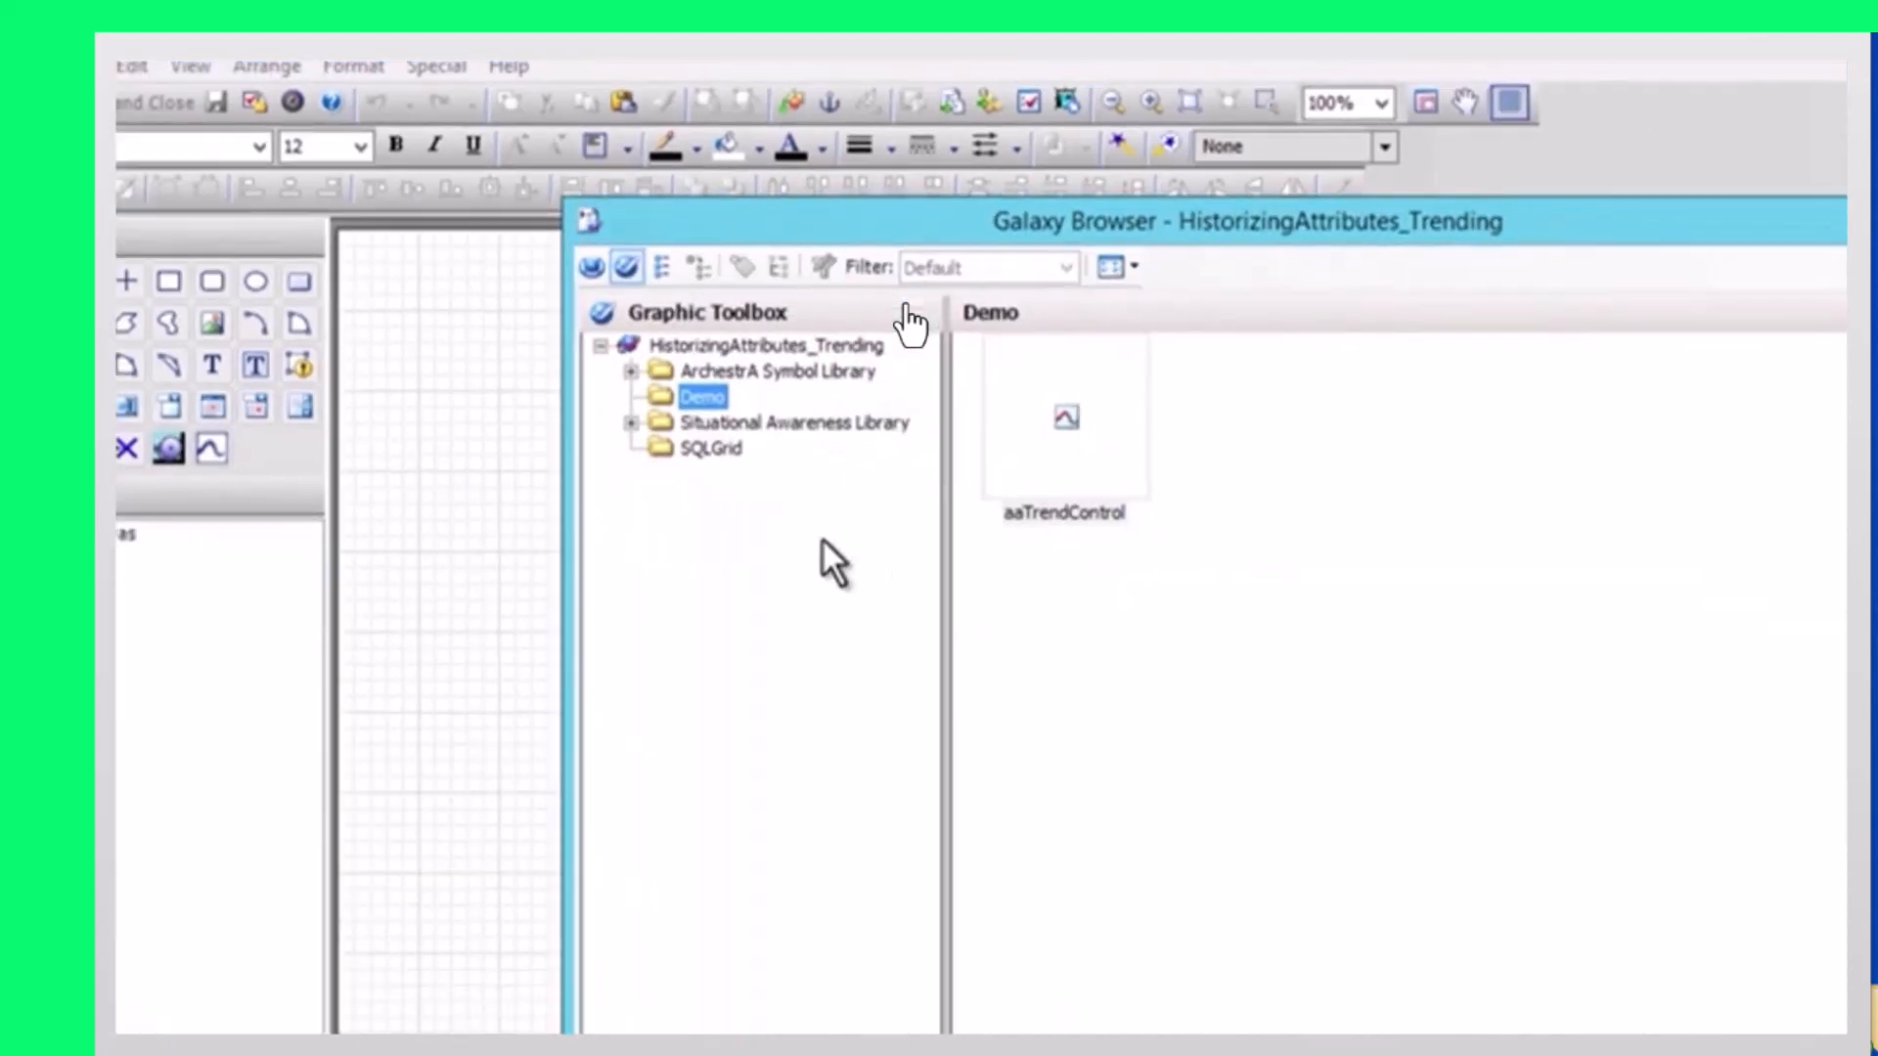
left_click(880, 384)
double_click(910, 326)
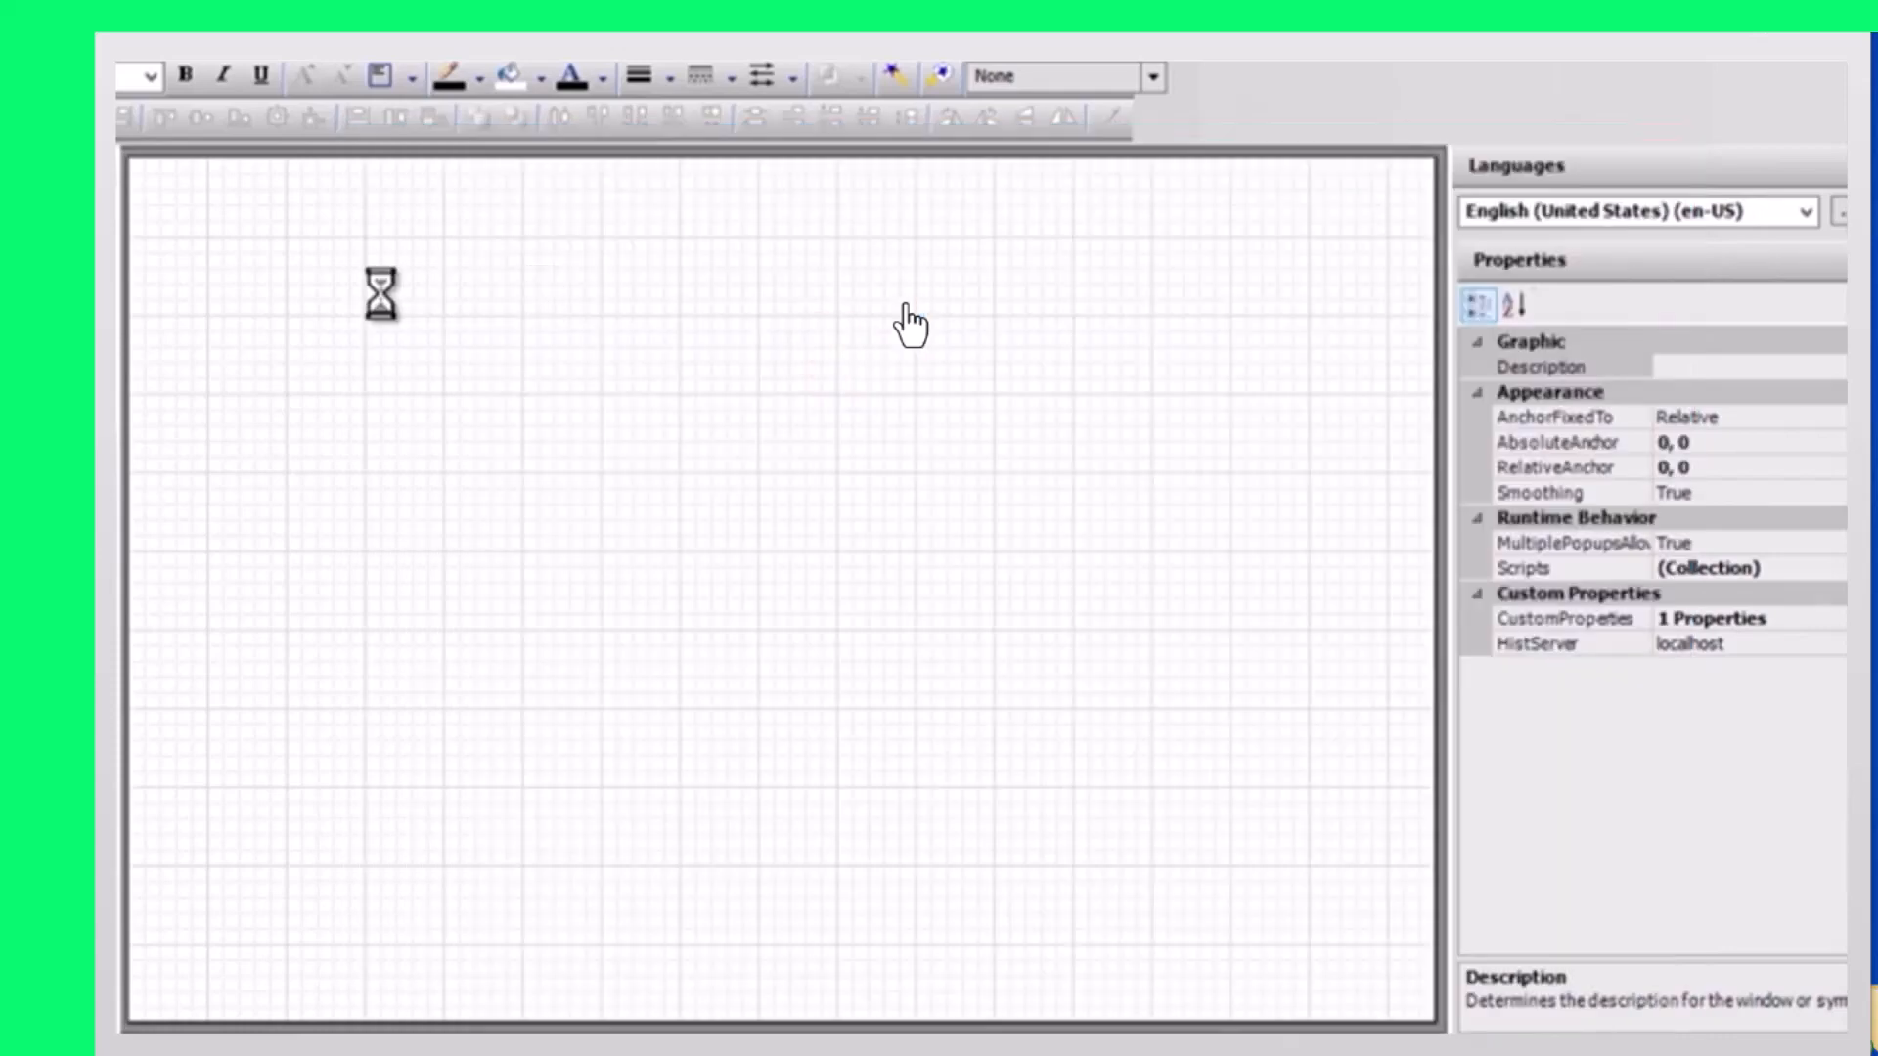
left_click_drag(943, 501, 262, 339)
left_click_drag(1255, 854, 1419, 991)
Rename the embedded trend control as Trend
left_click(1710, 370)
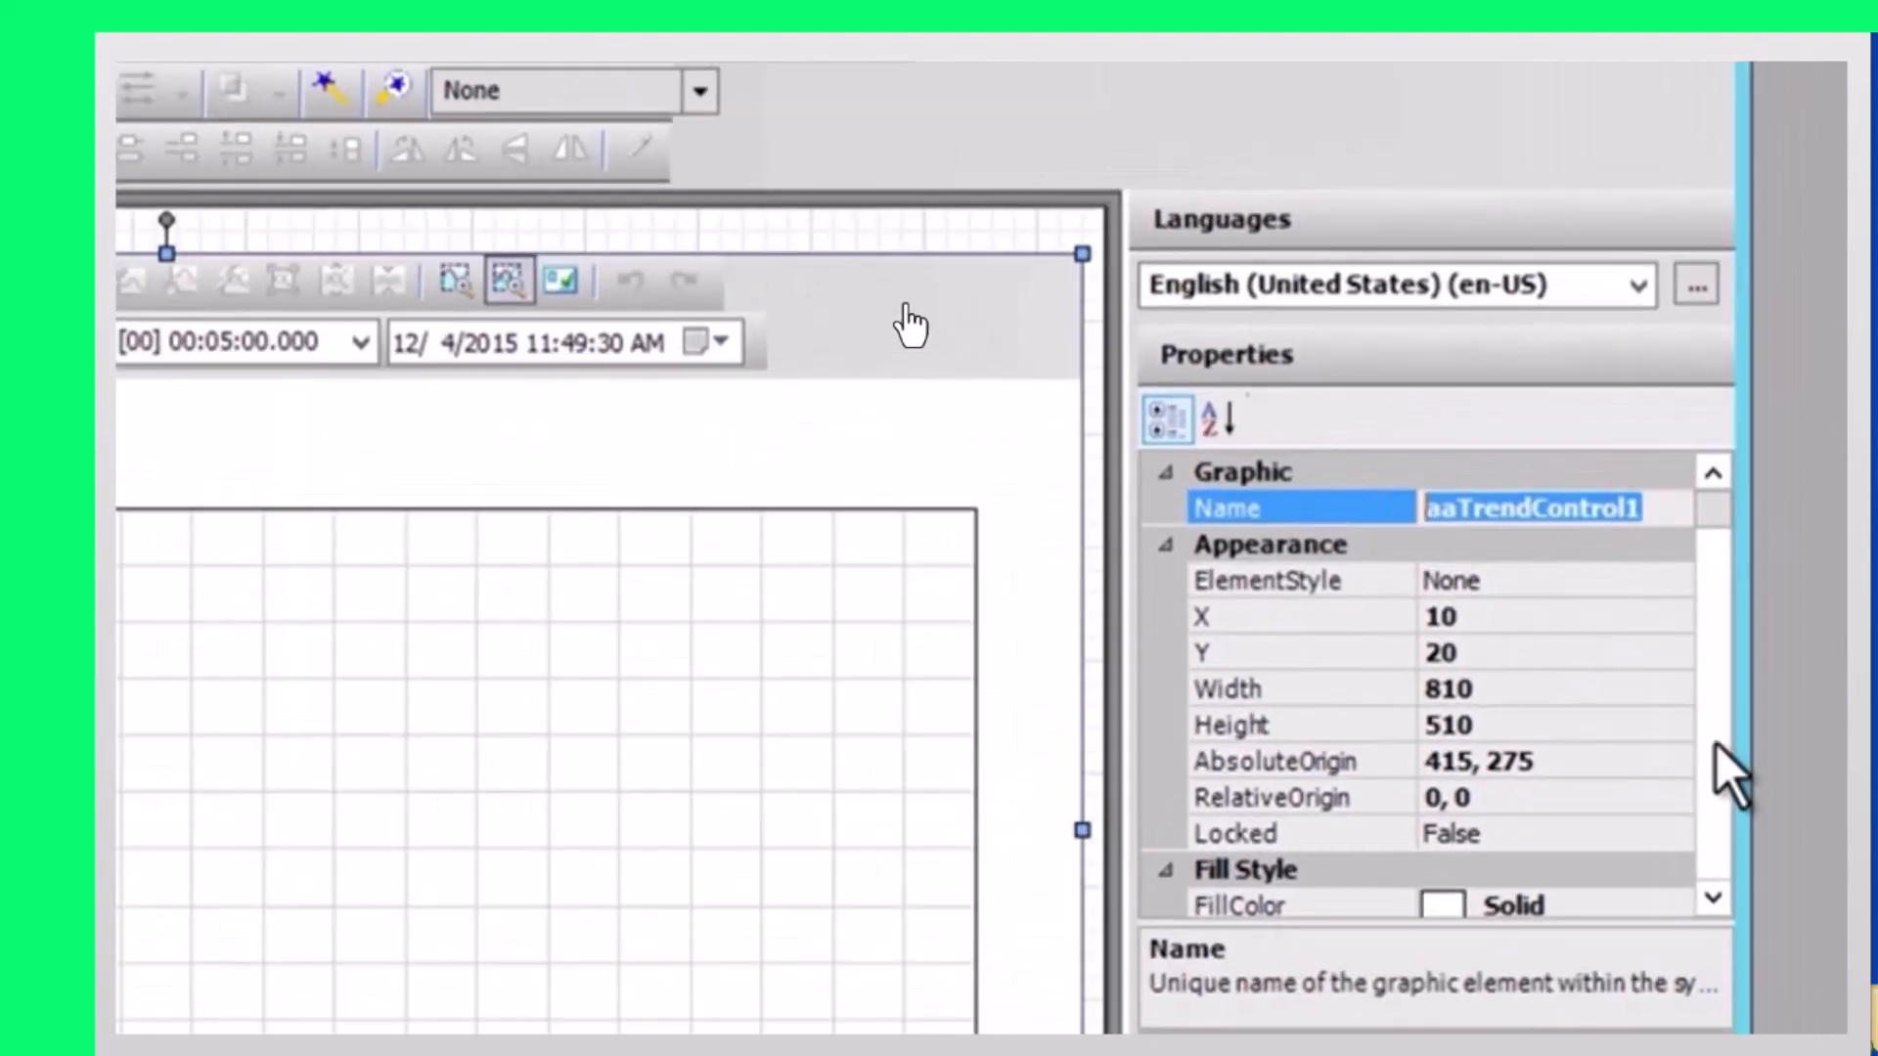
type("Trend")
key("Return")
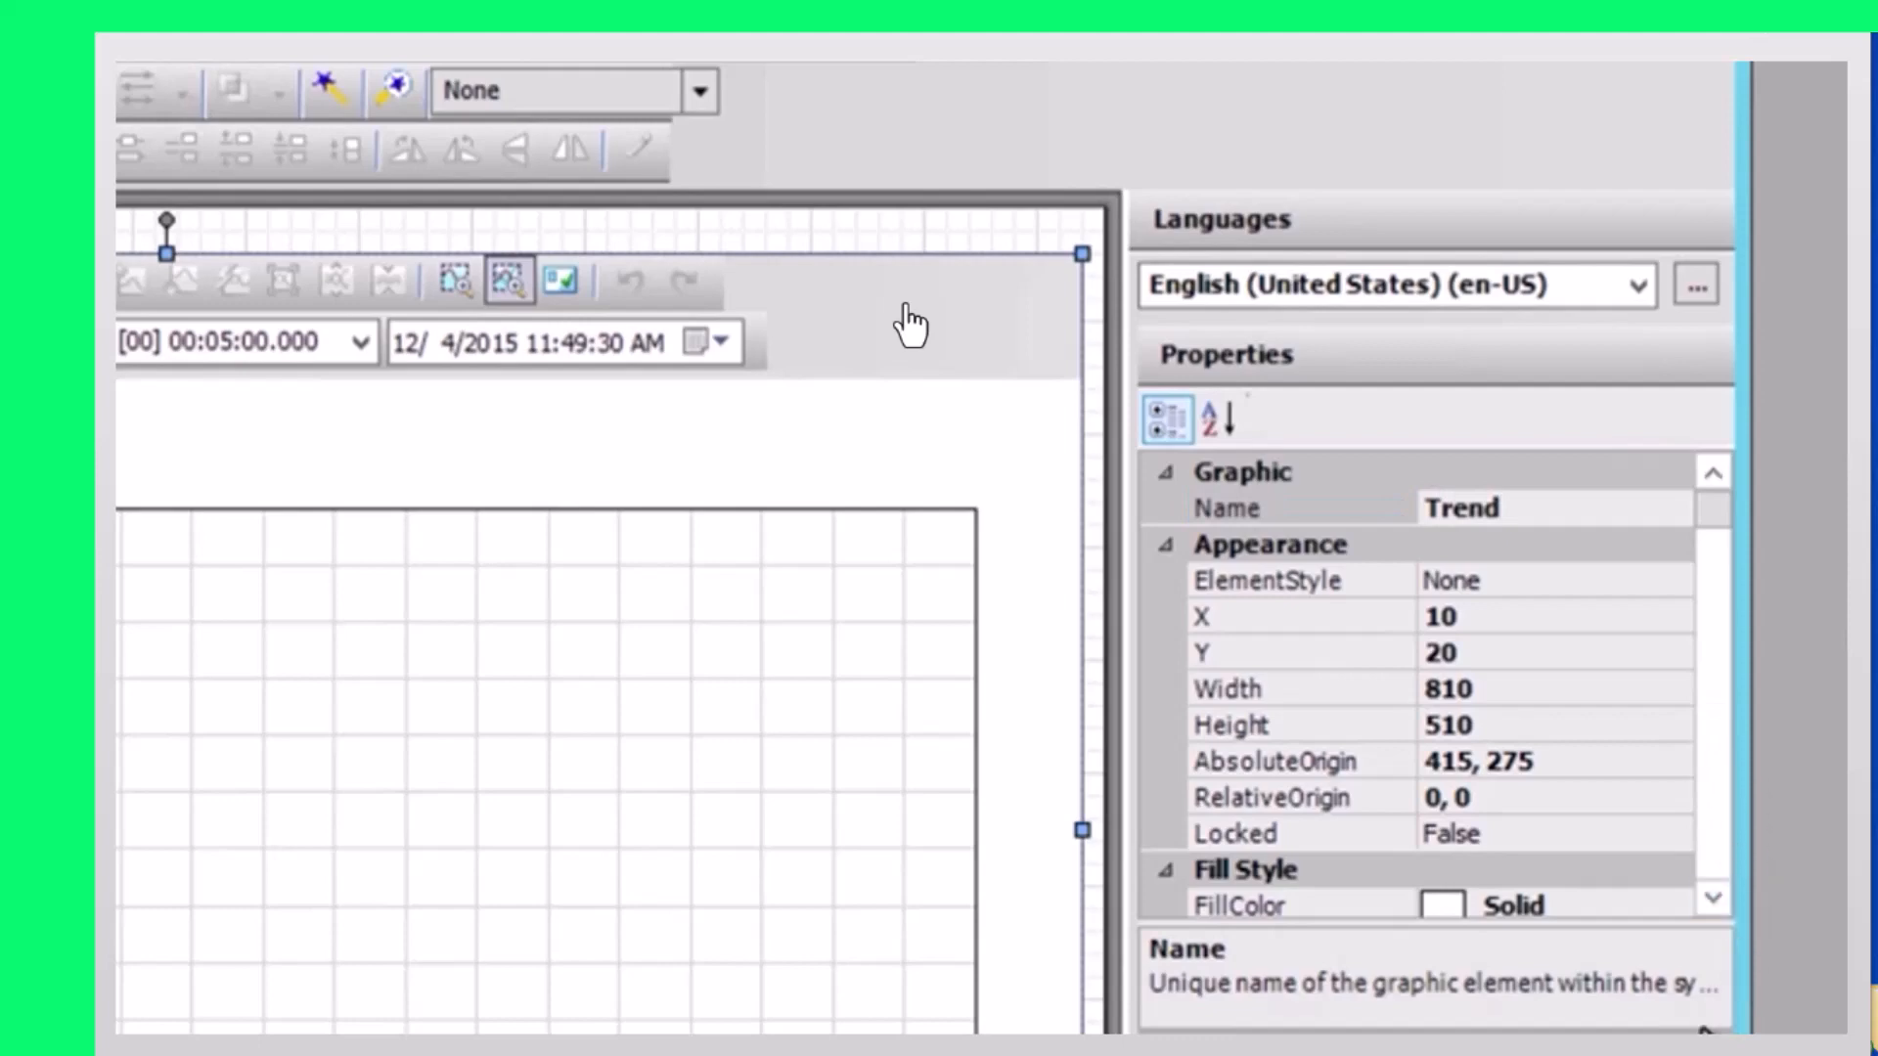
View the chart types available in the trend control's ChartType property without changing the selection
left_click(1723, 847)
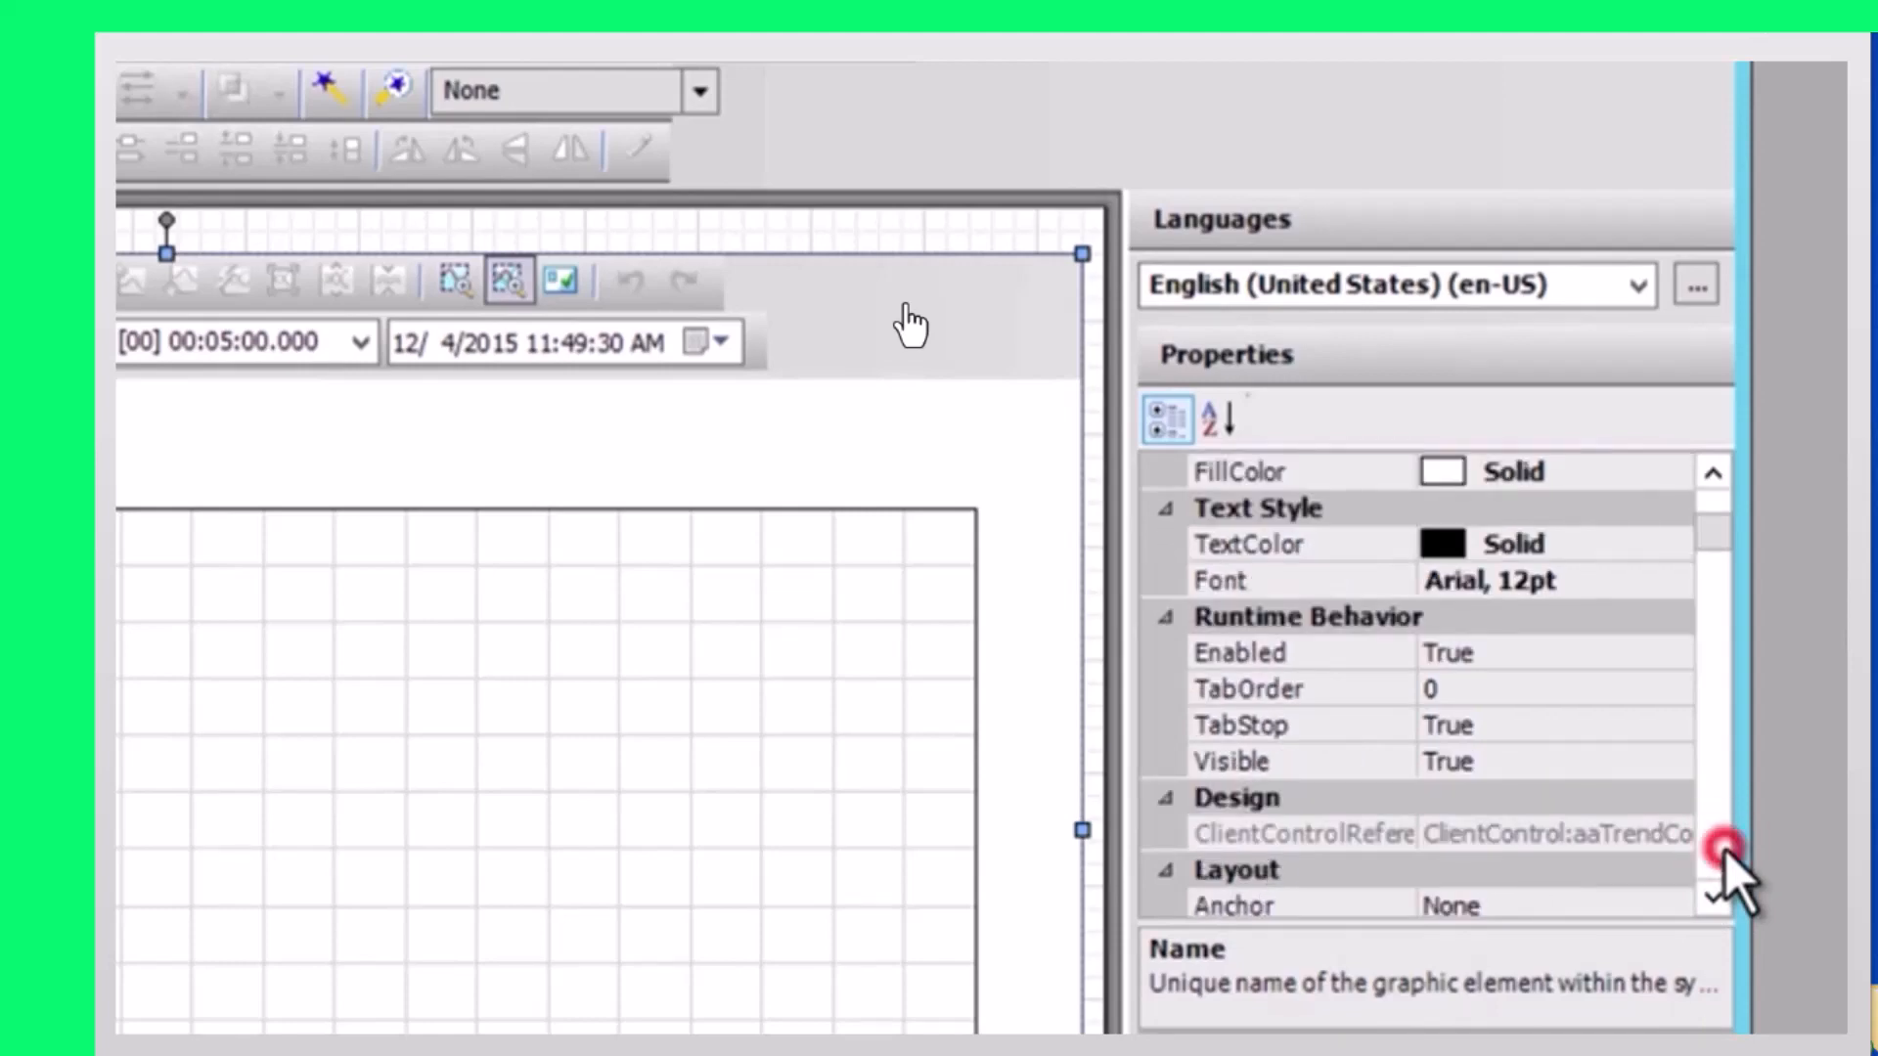
left_click(1723, 847)
left_click(1724, 847)
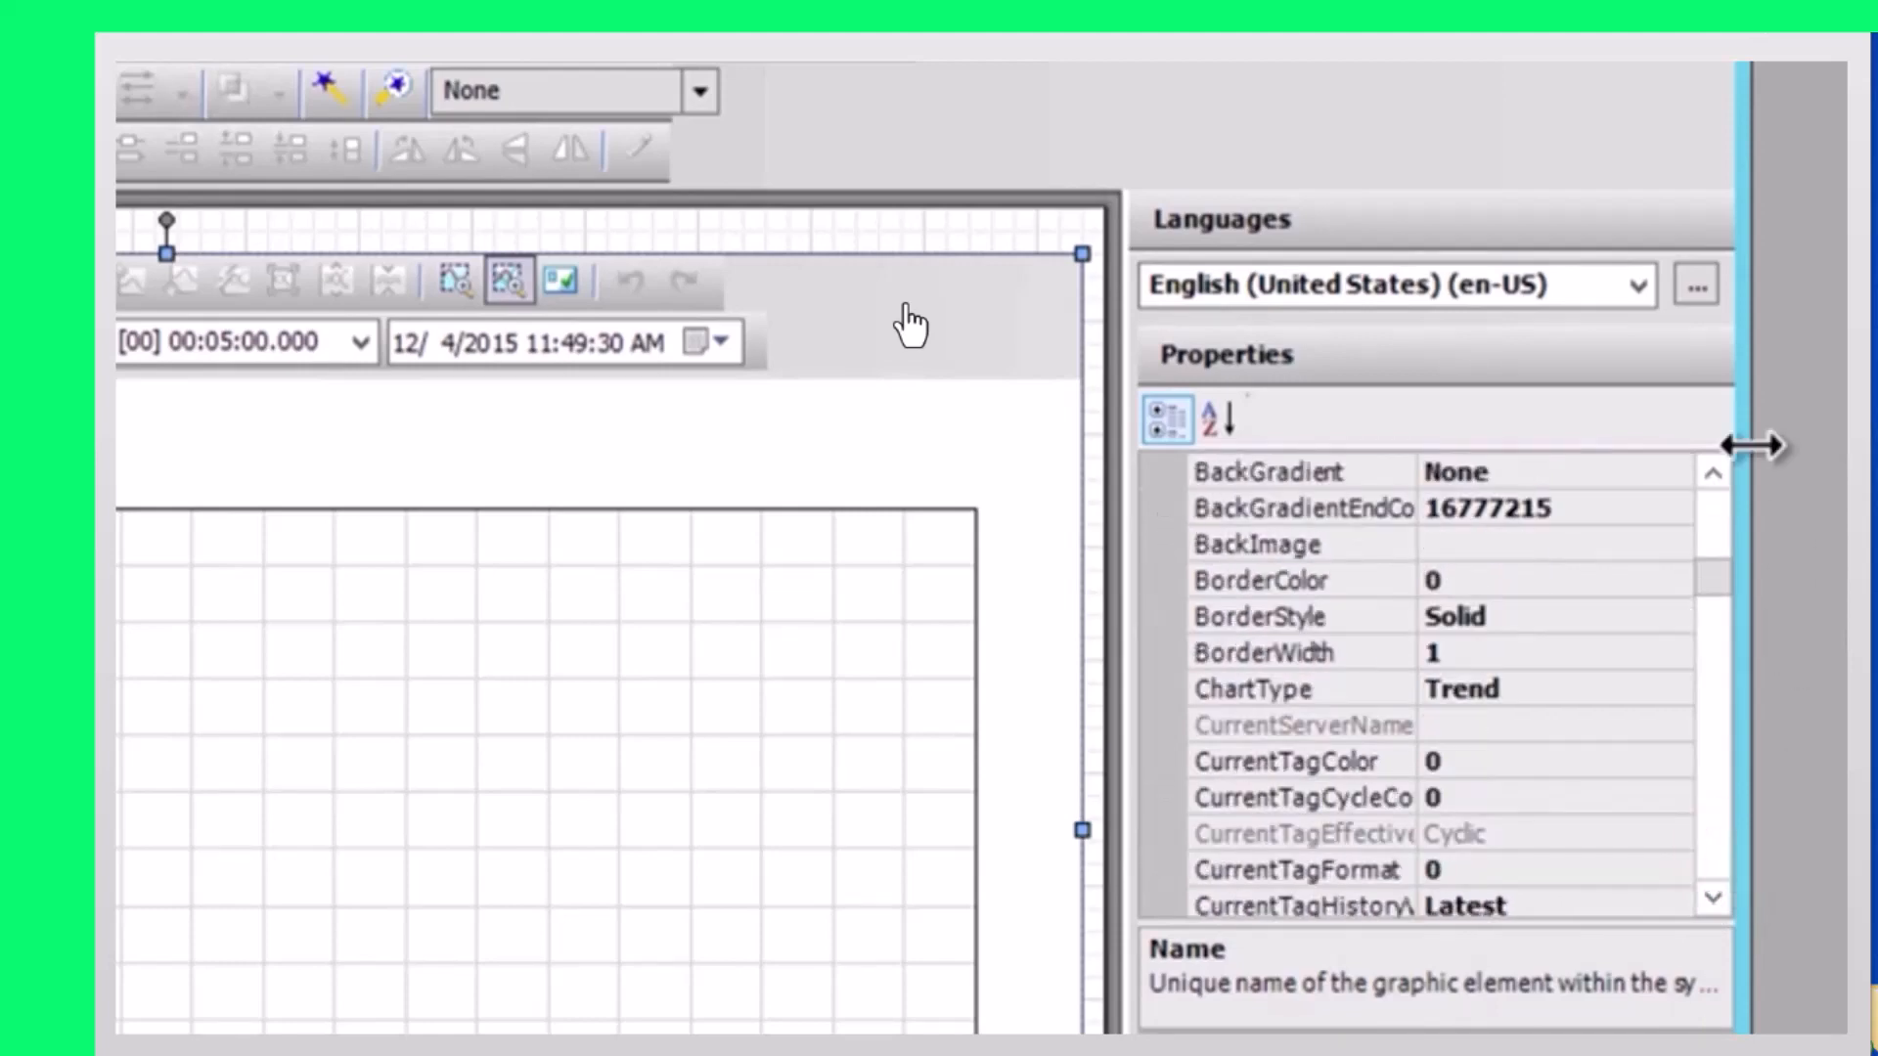
left_click(1618, 688)
left_click(1676, 688)
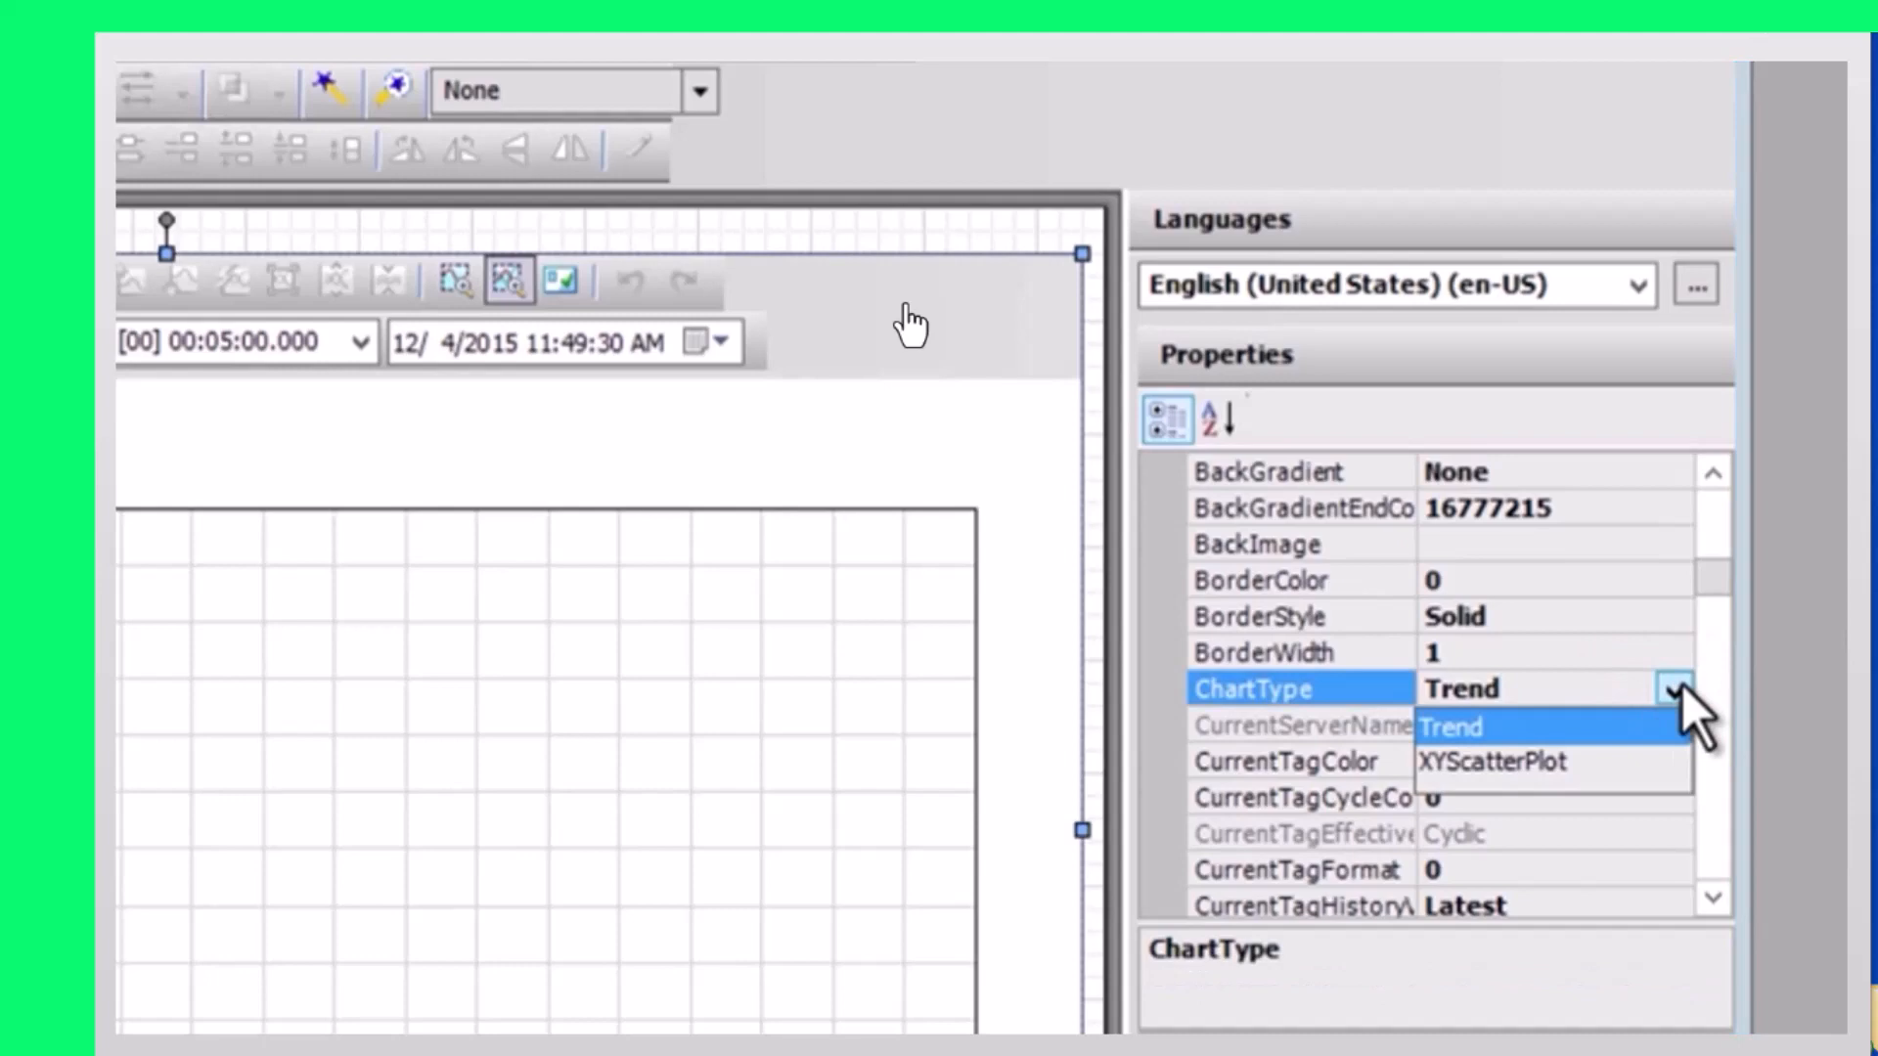
left_click(1724, 692)
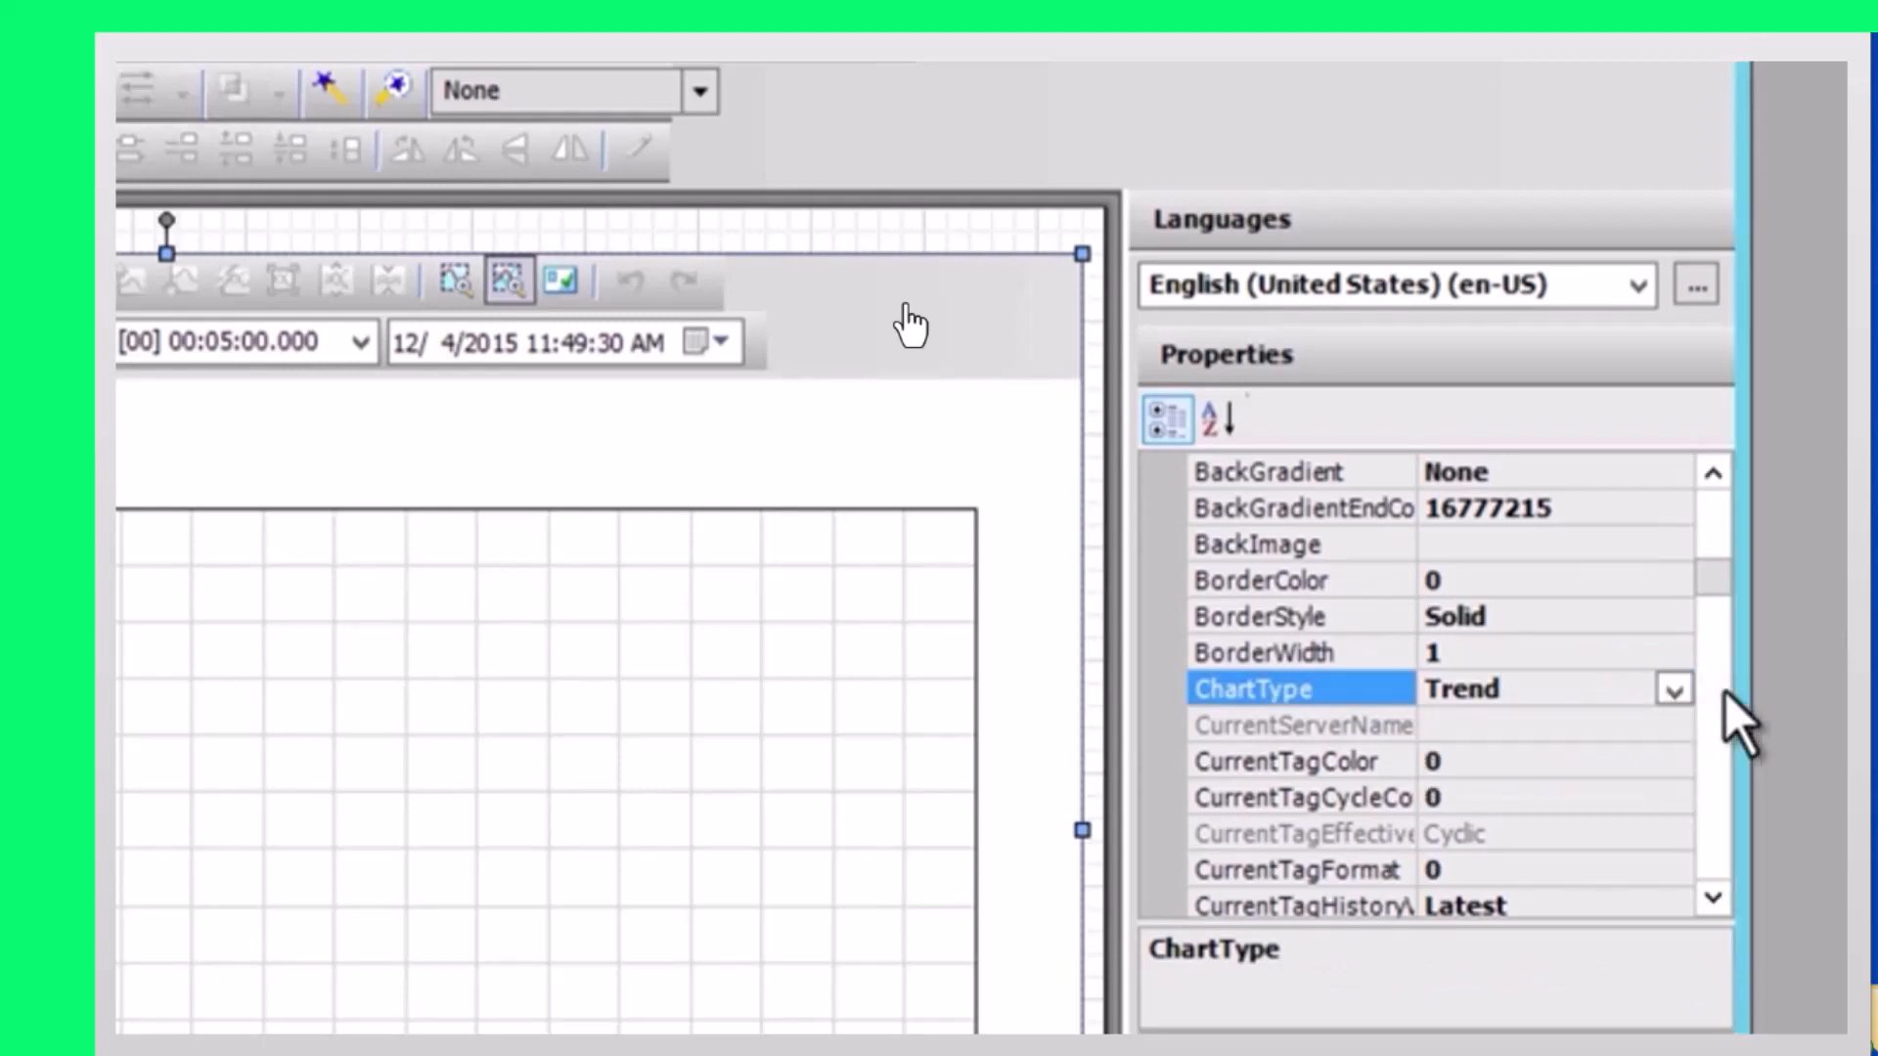
Review the trend control's current-tag, date, grid, retrieval and cursor properties
left_click(1724, 690)
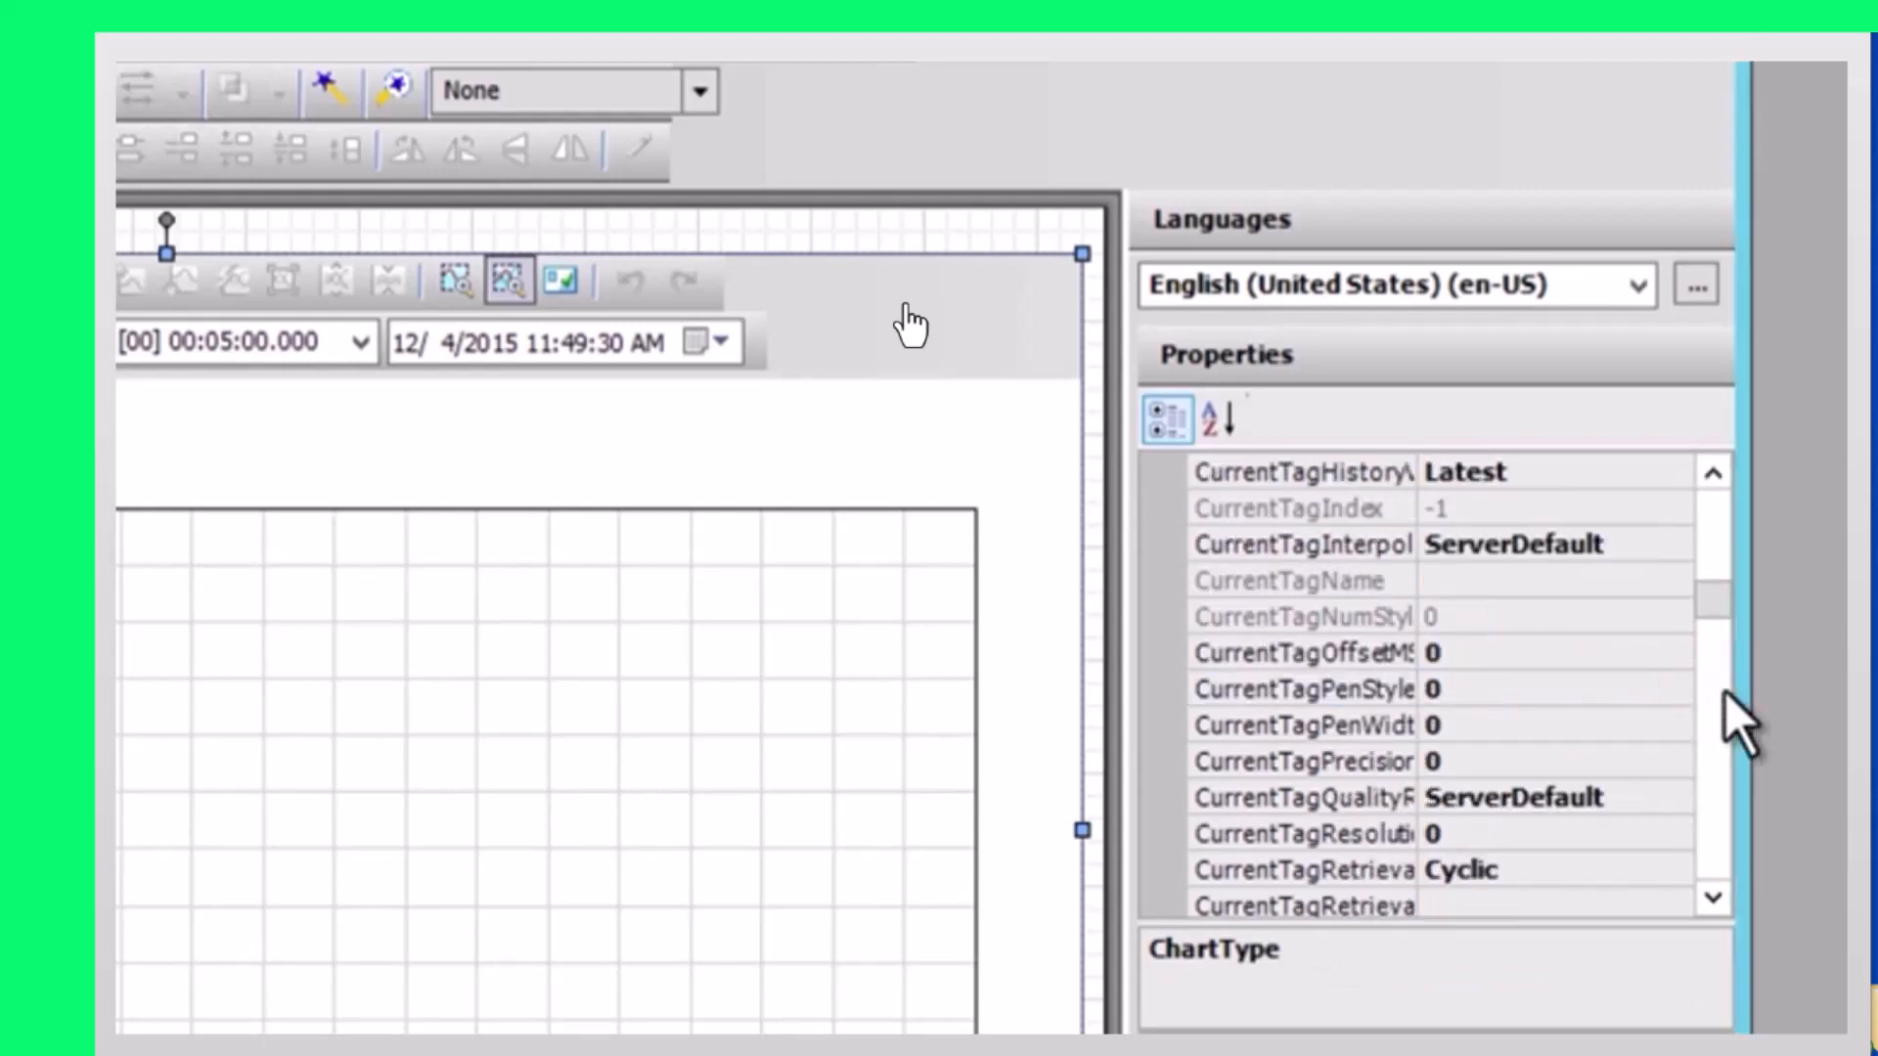
left_click(1724, 691)
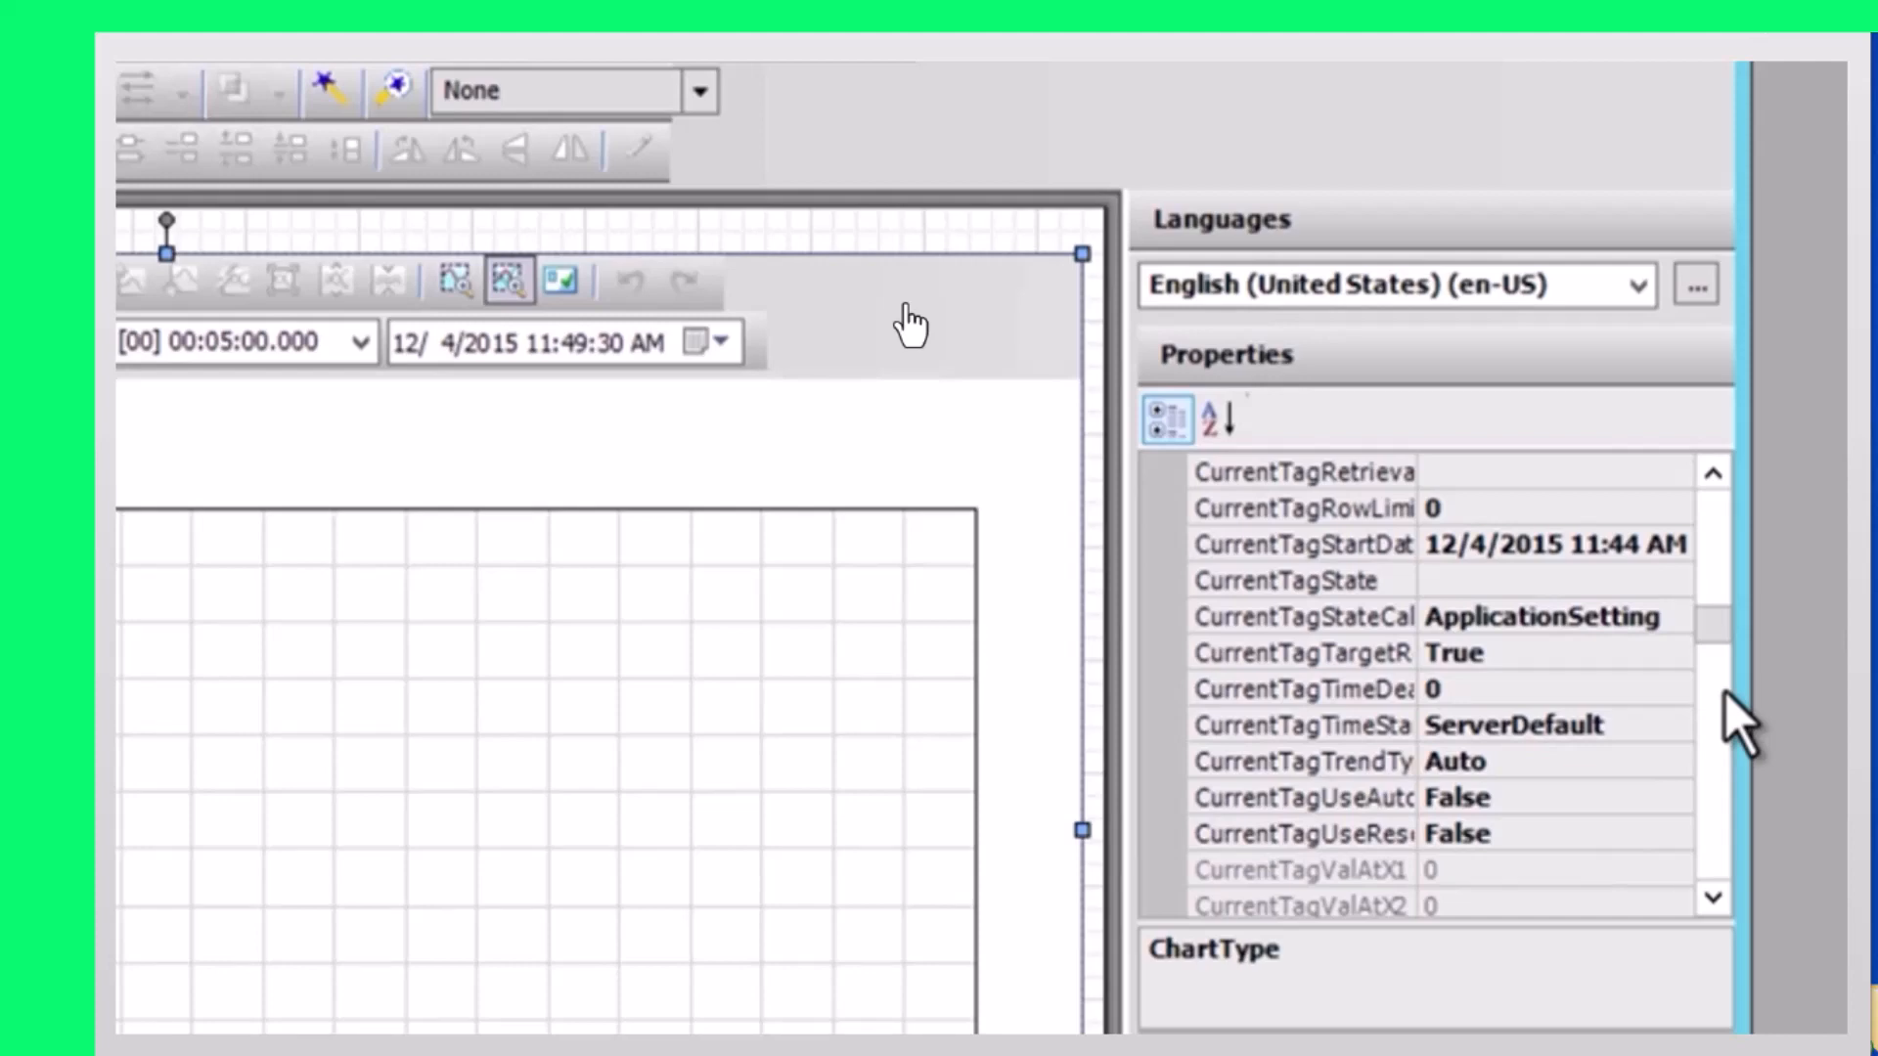
left_click(1725, 690)
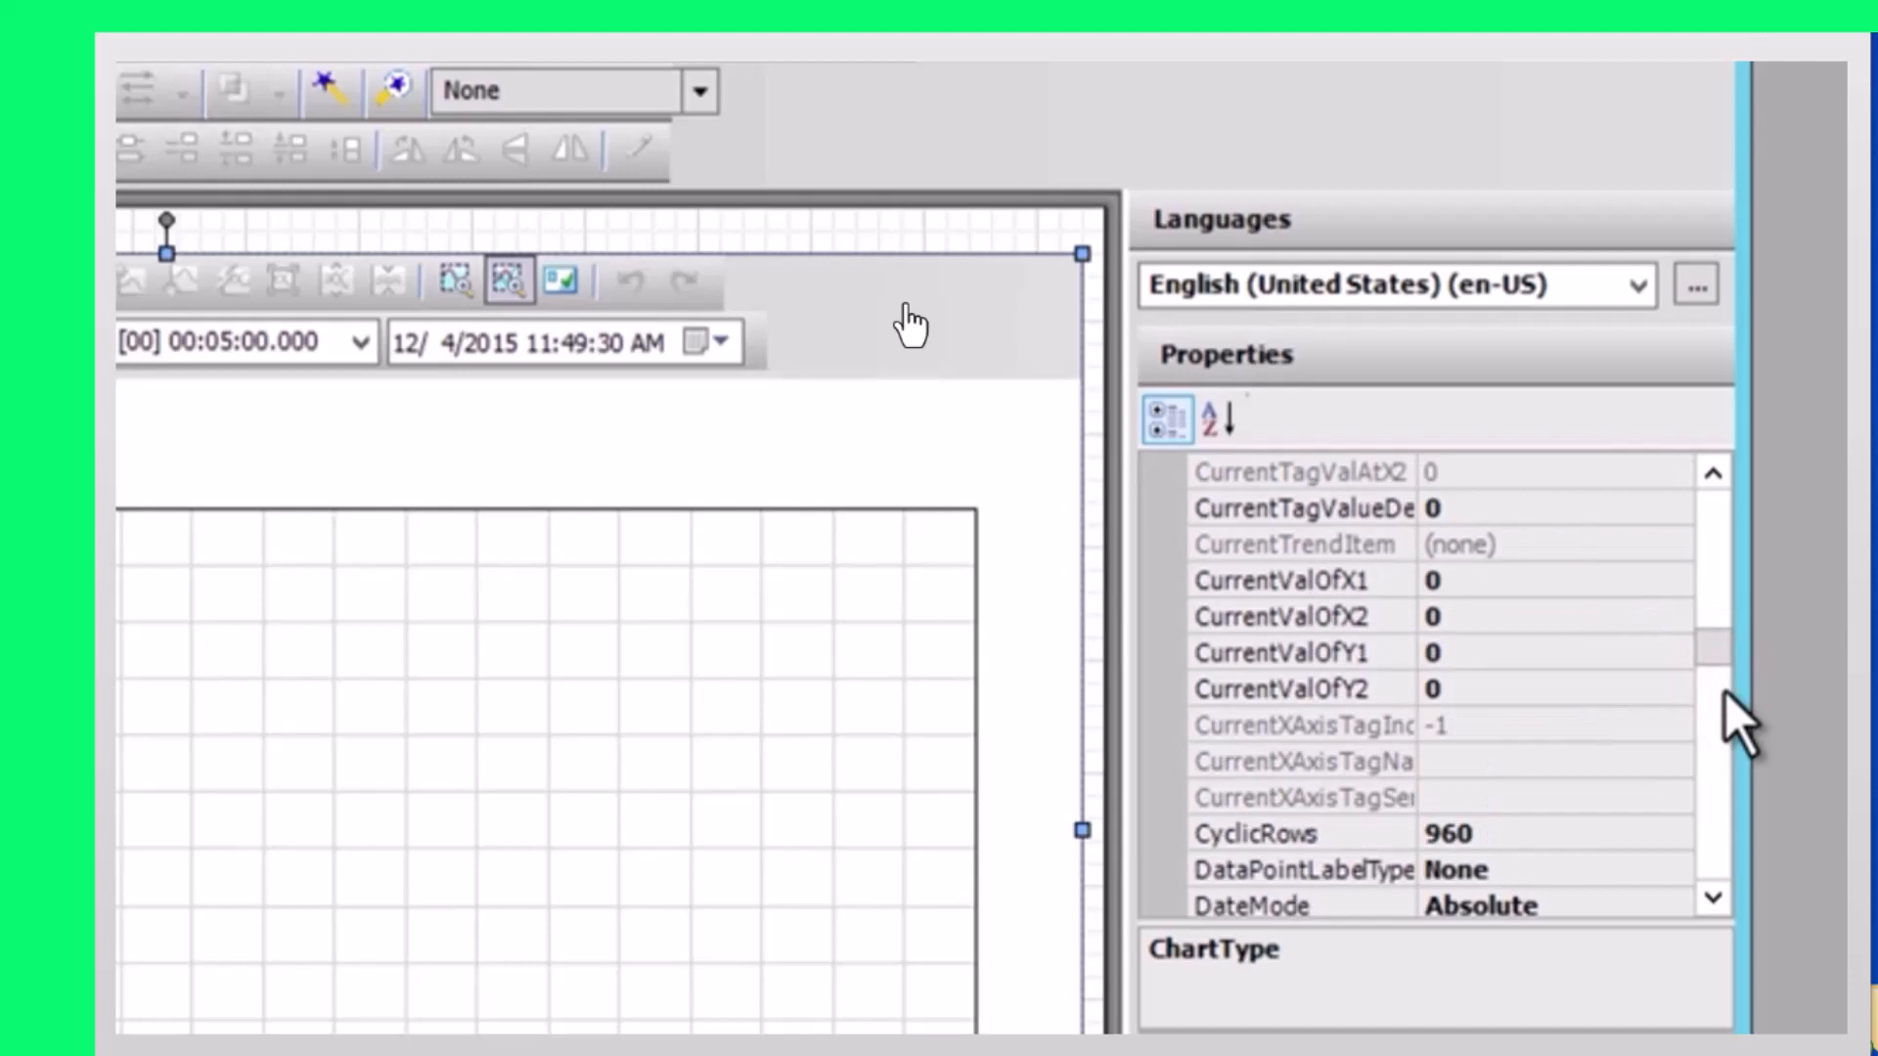
left_click(1718, 827)
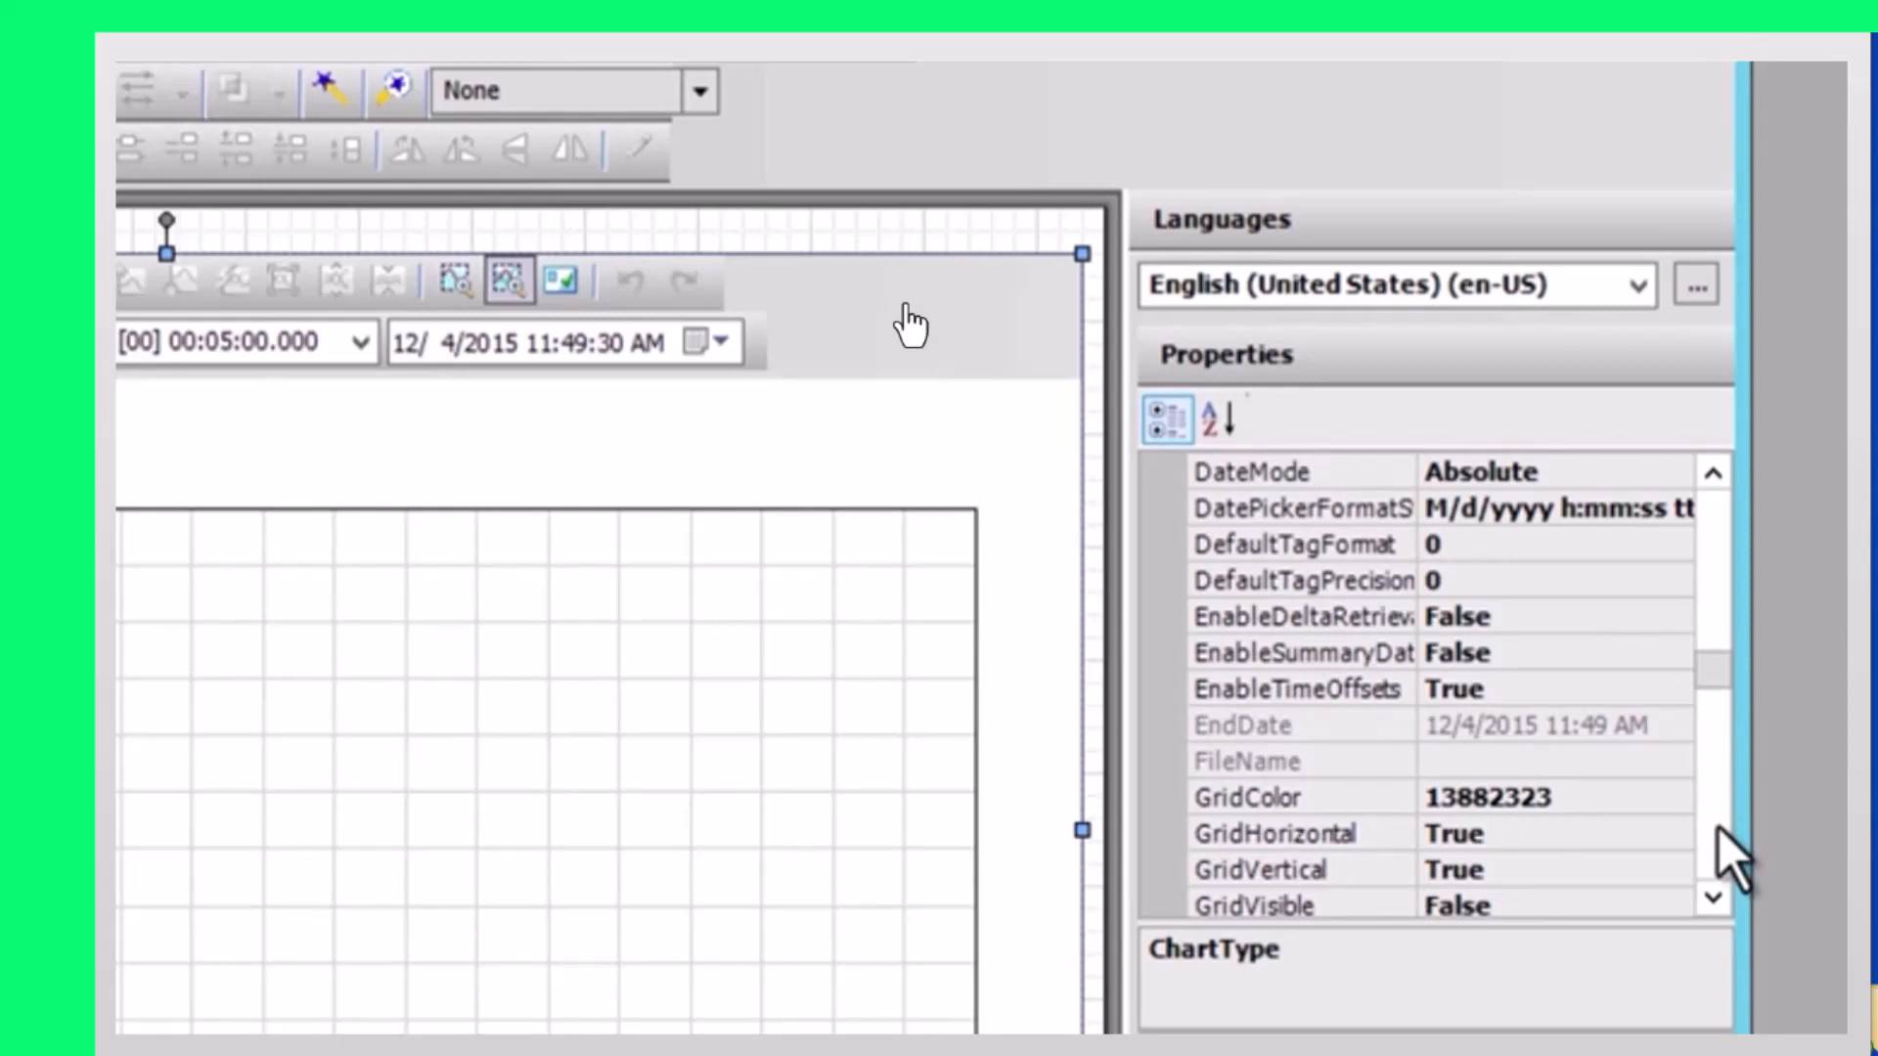
left_click(1718, 828)
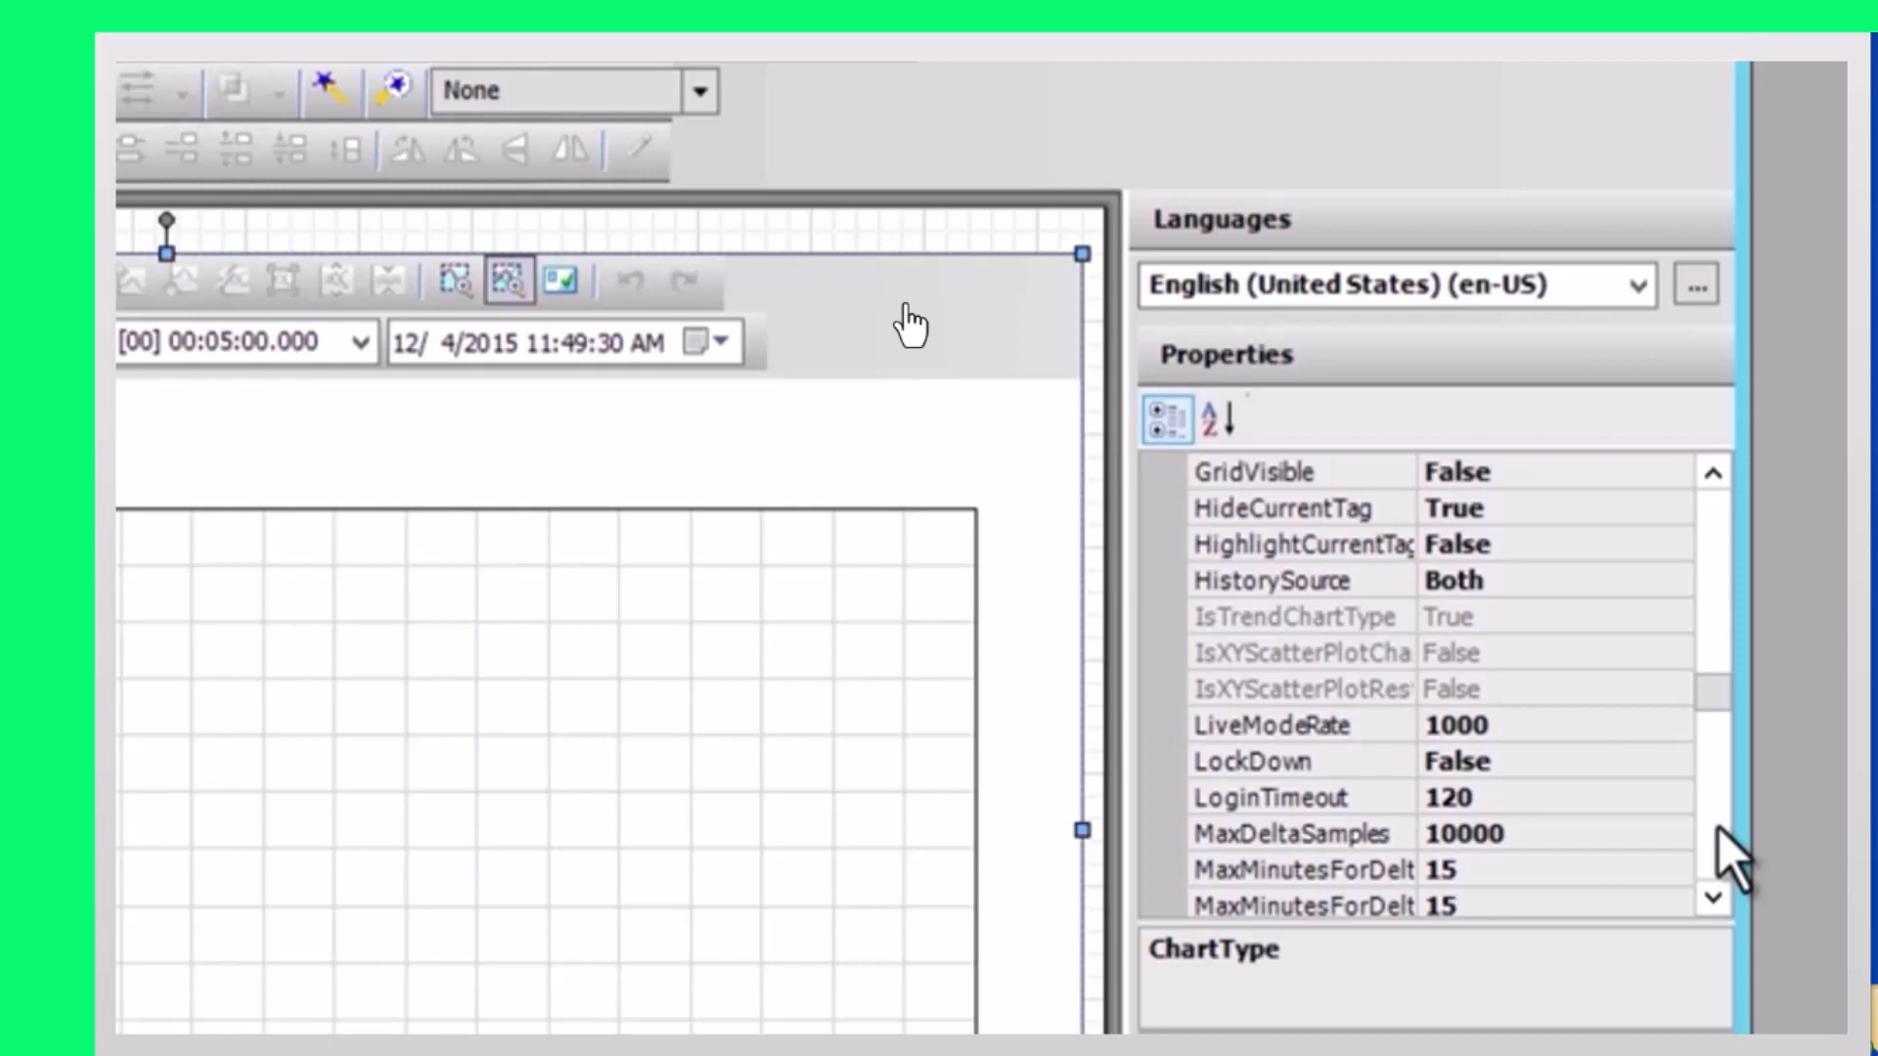
left_click(1717, 827)
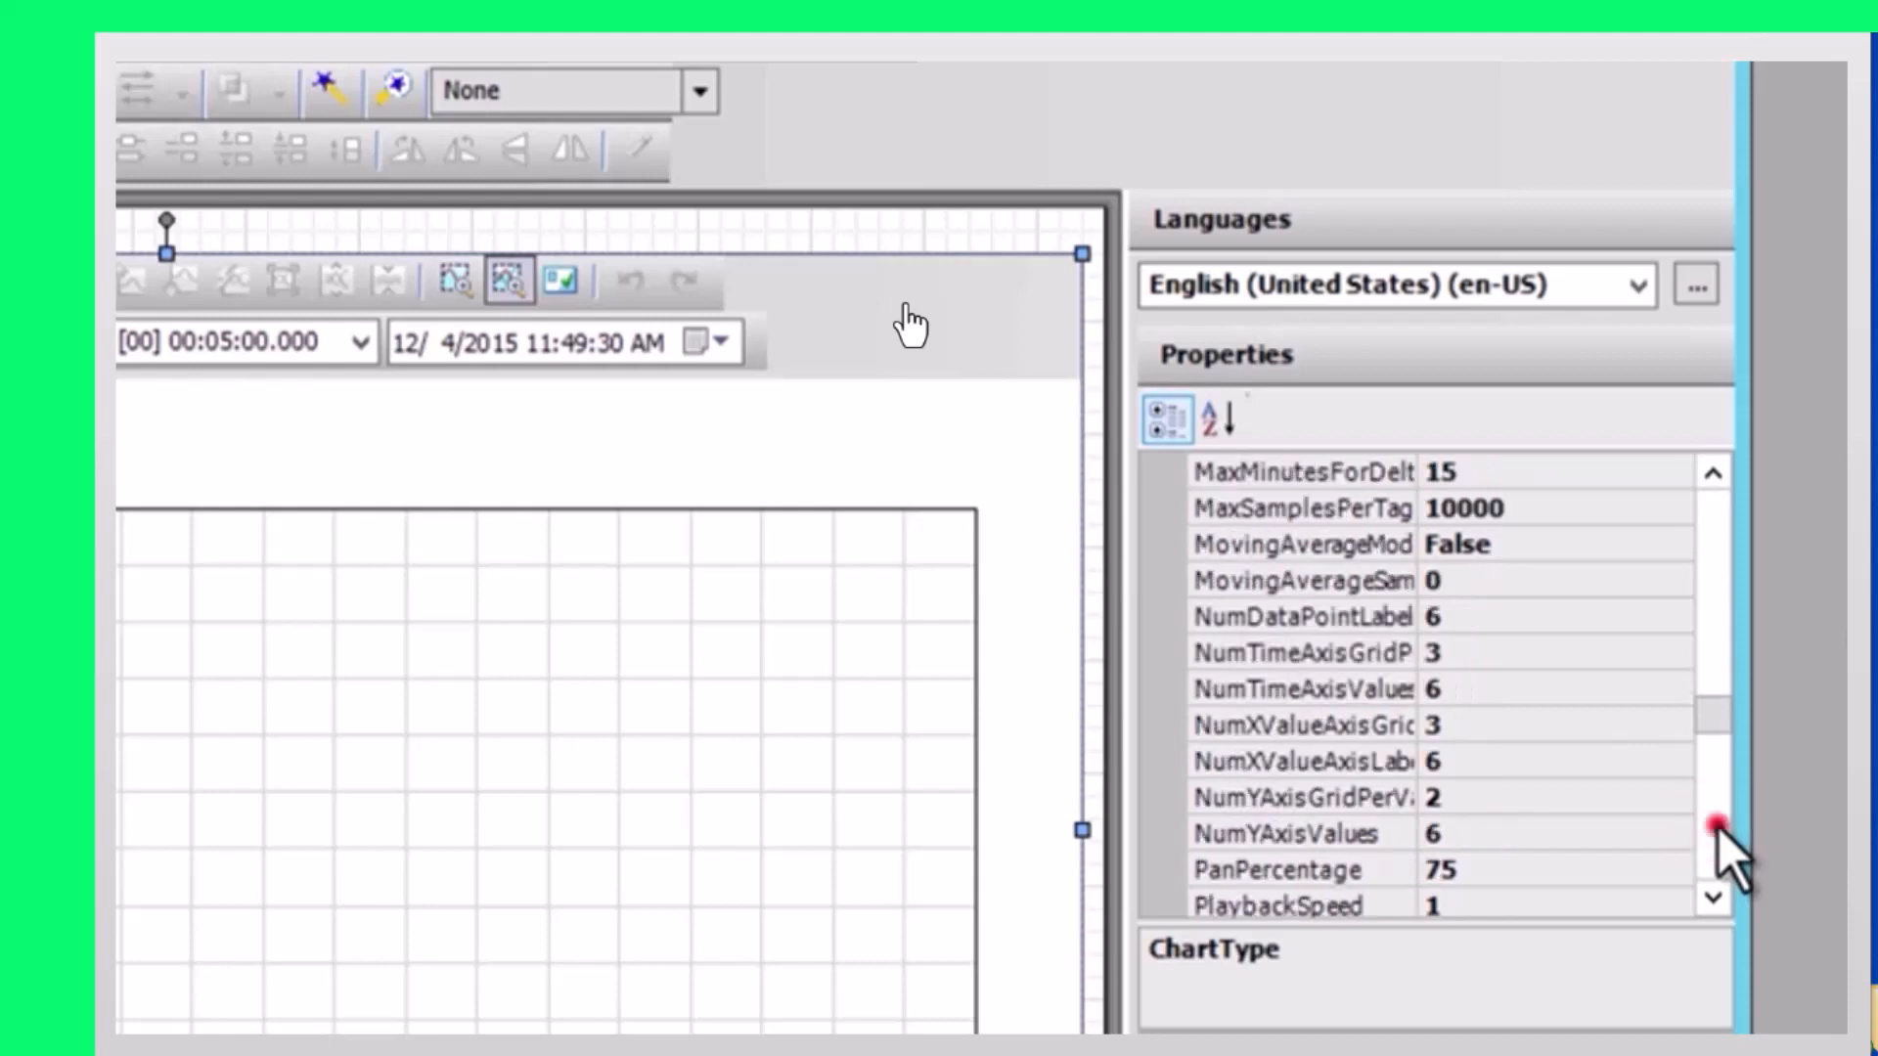
left_click(1718, 828)
left_click(1718, 828)
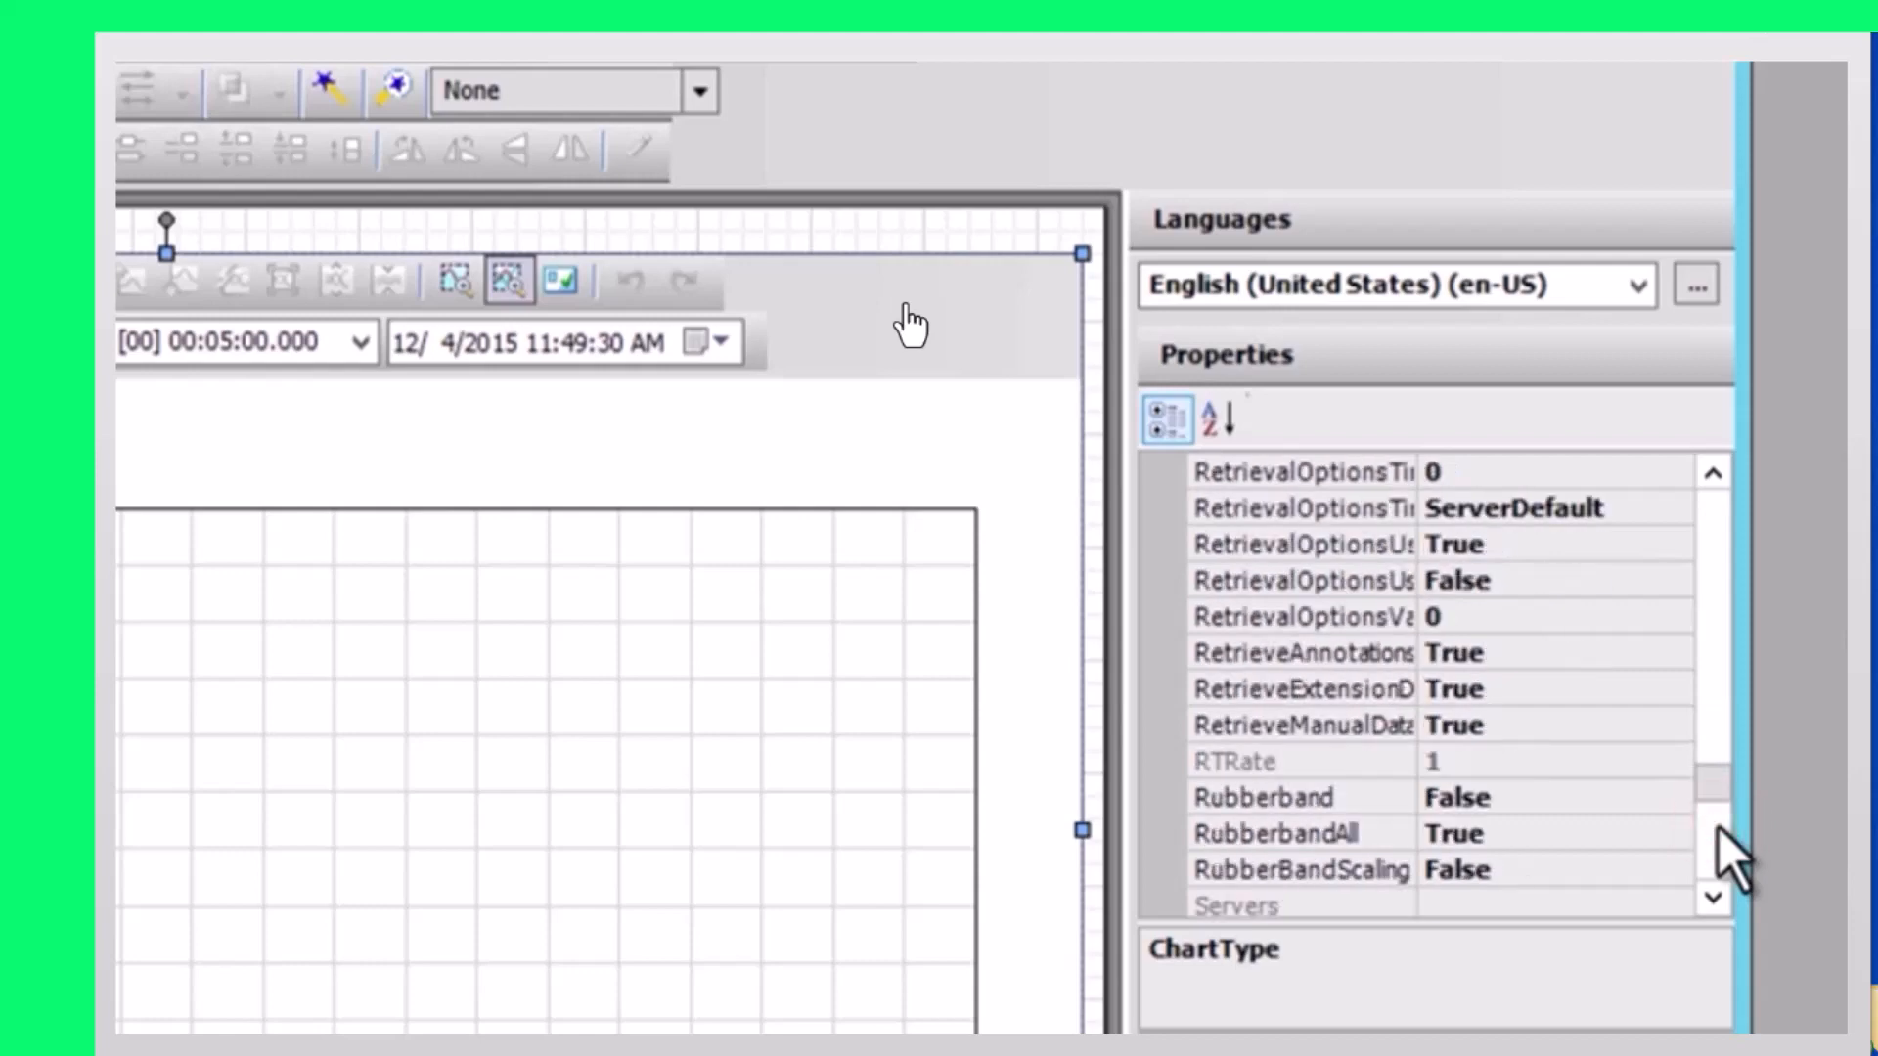
left_click(1718, 827)
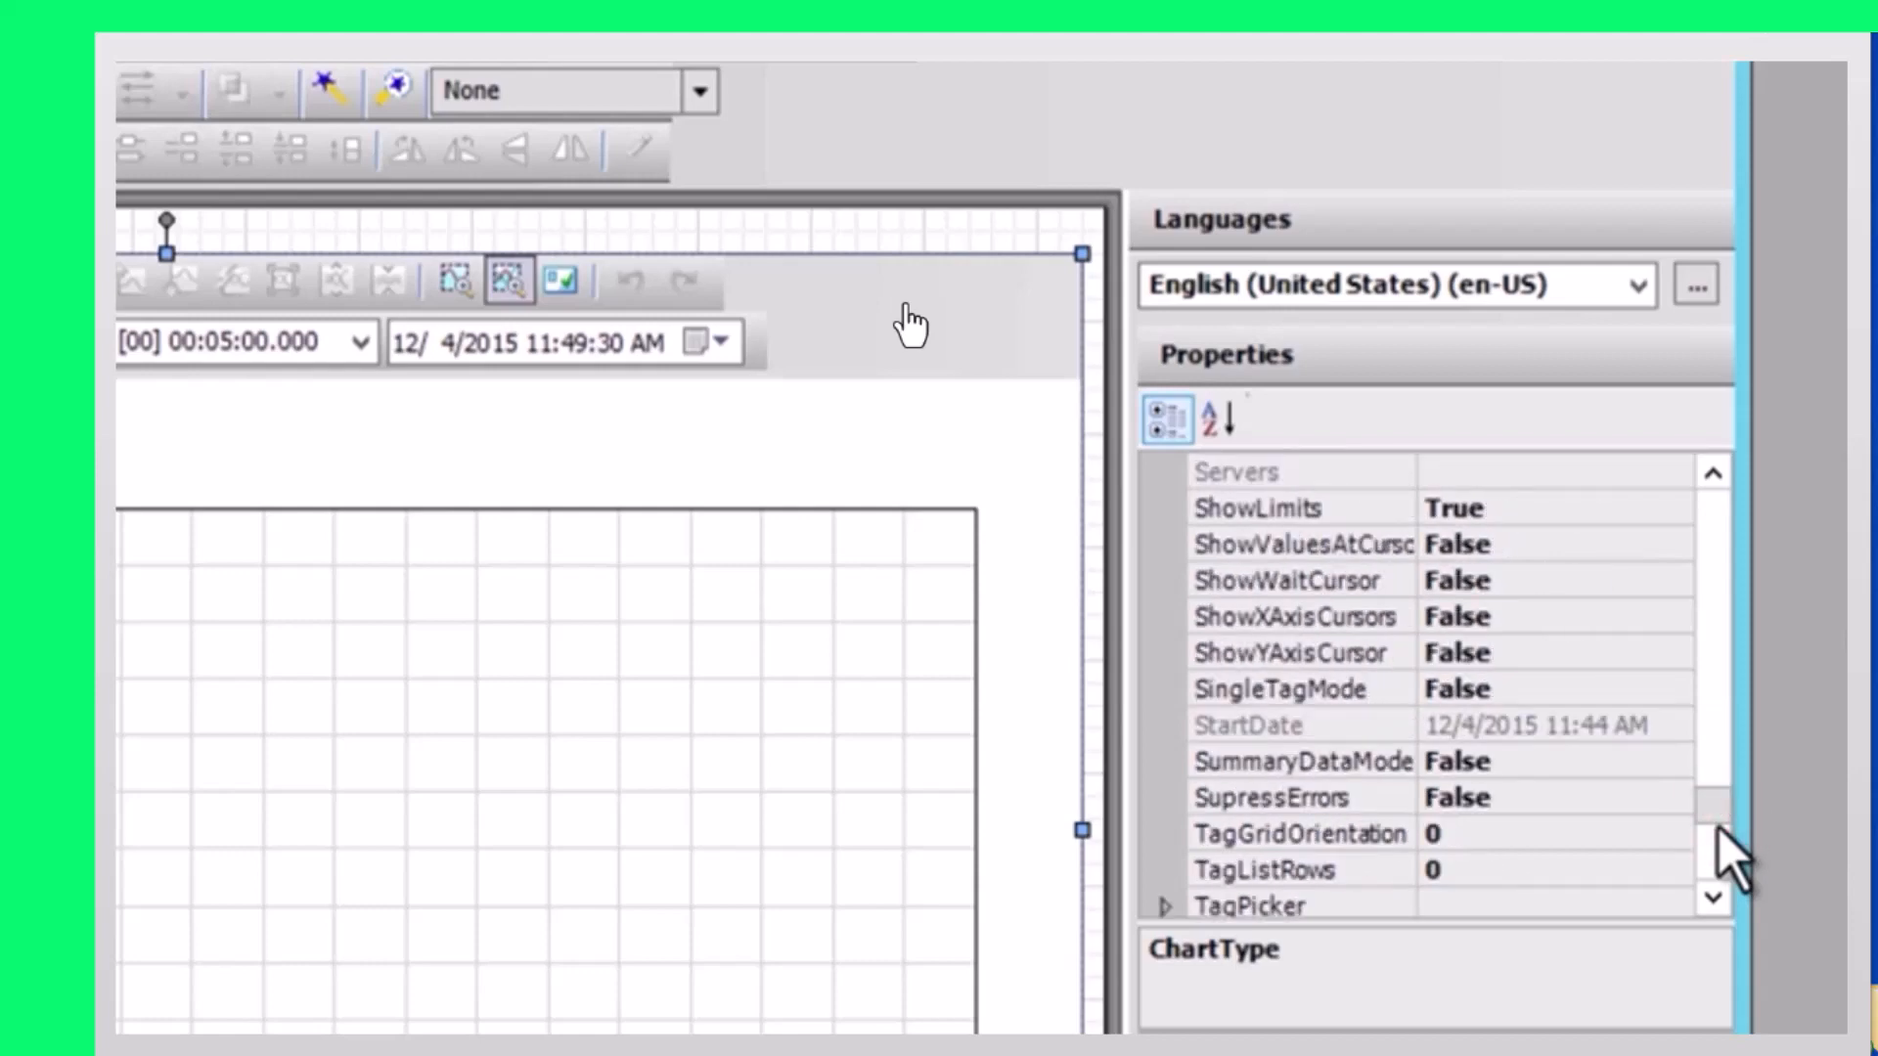
Expand the trend control's TagPicker property and review its tree, caption, filter and server settings
left_click(1714, 896)
left_click(1714, 896)
left_click(1713, 896)
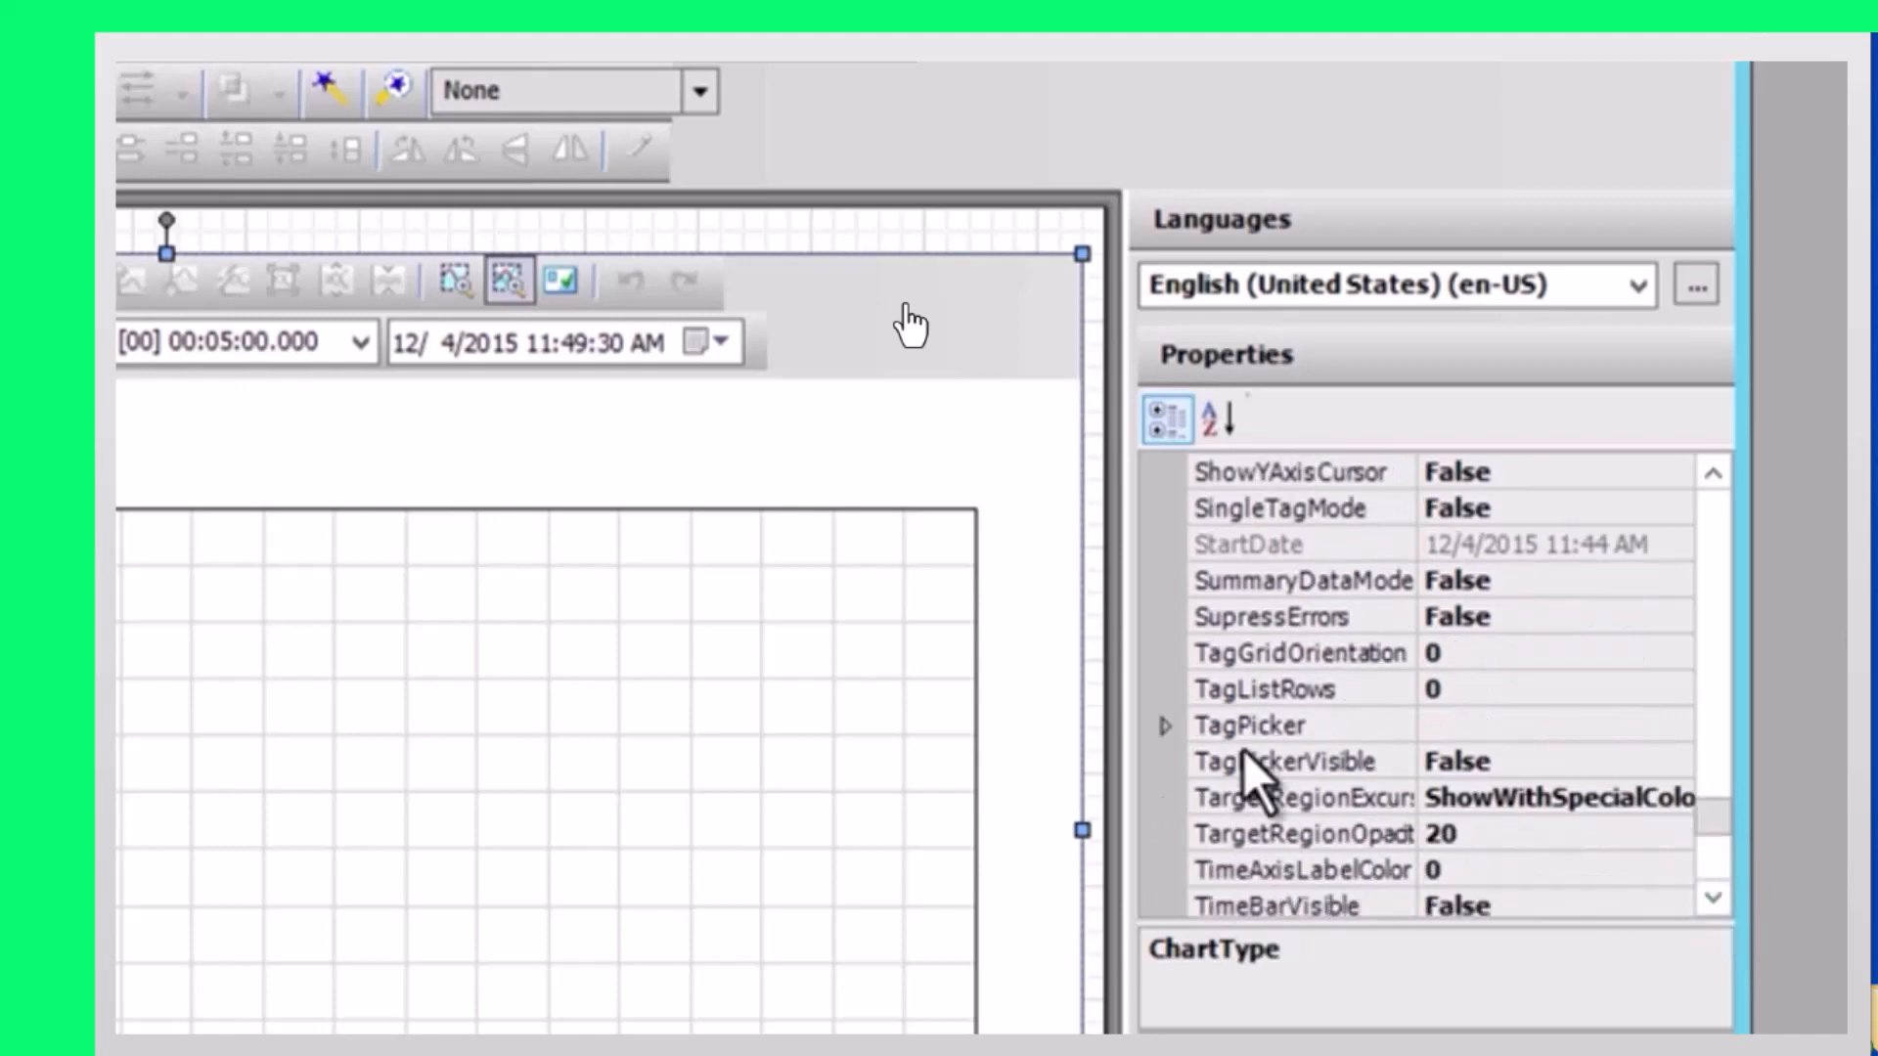
left_click(1165, 724)
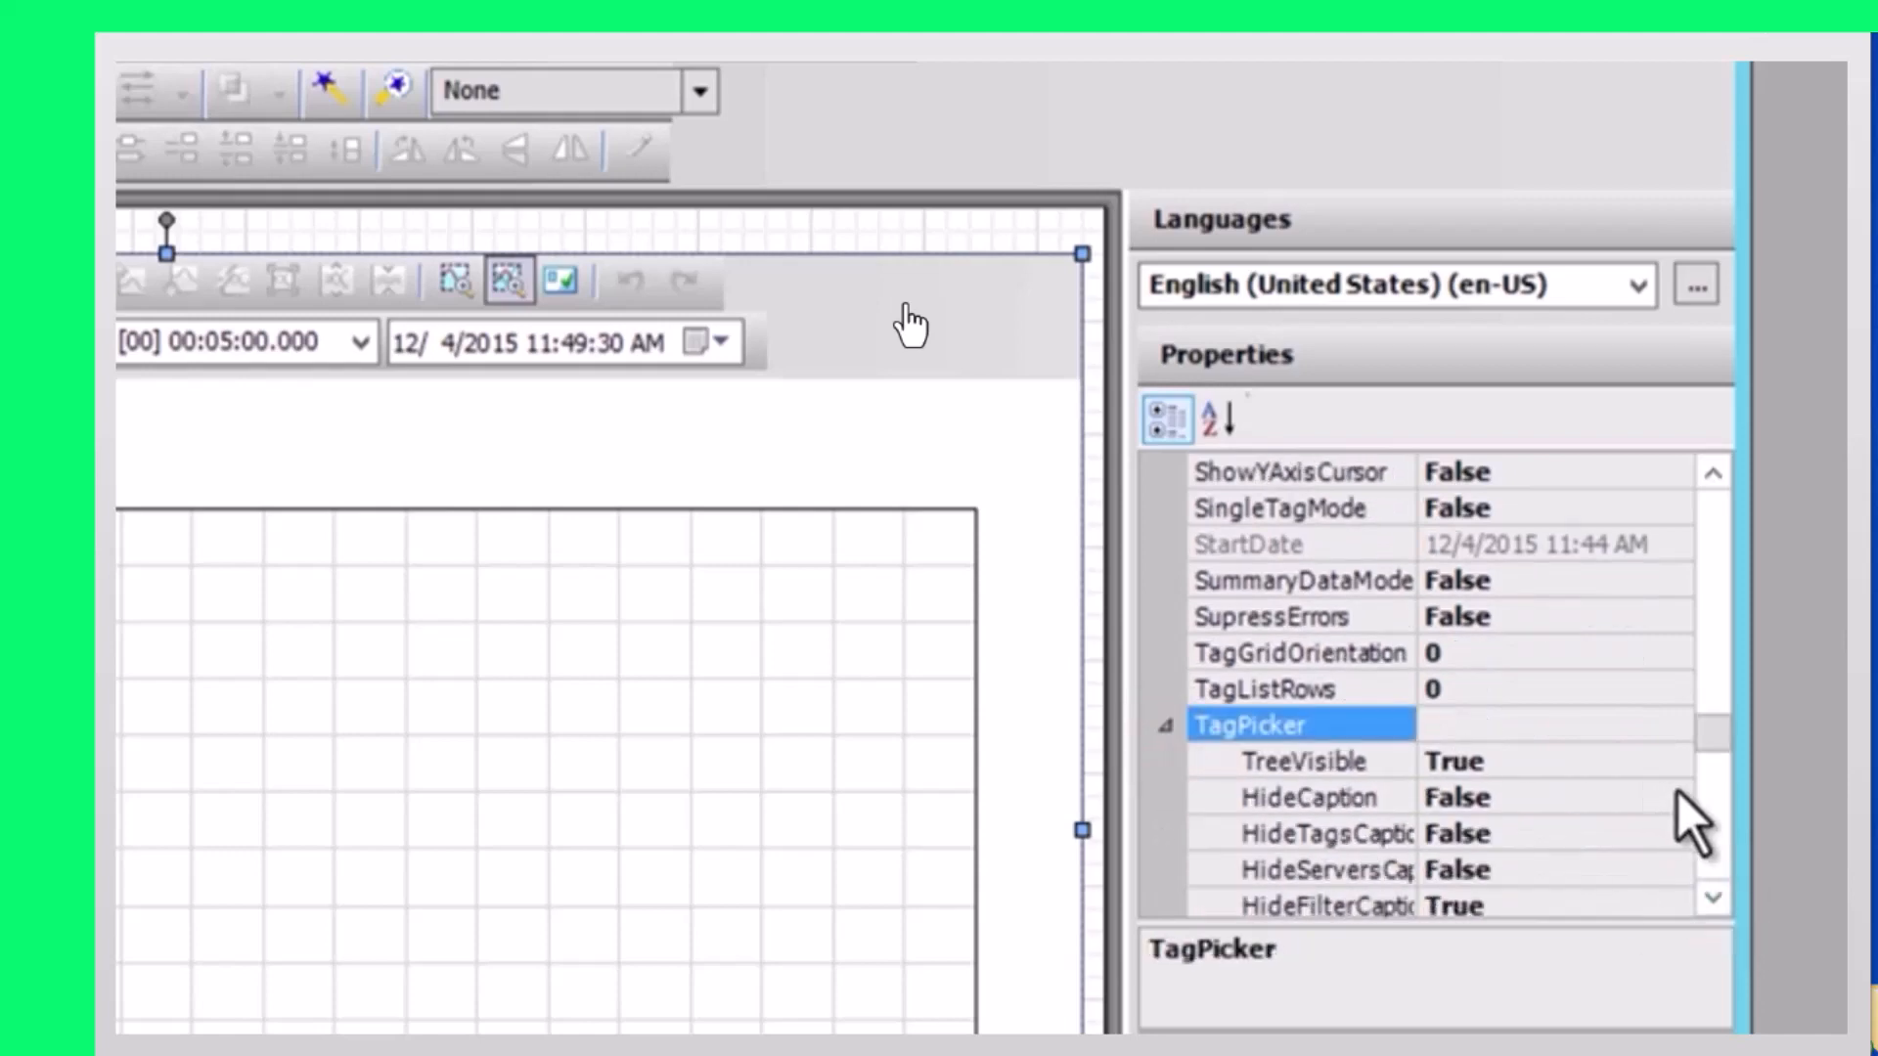
left_click(1717, 902)
left_click(1719, 905)
left_click(1718, 905)
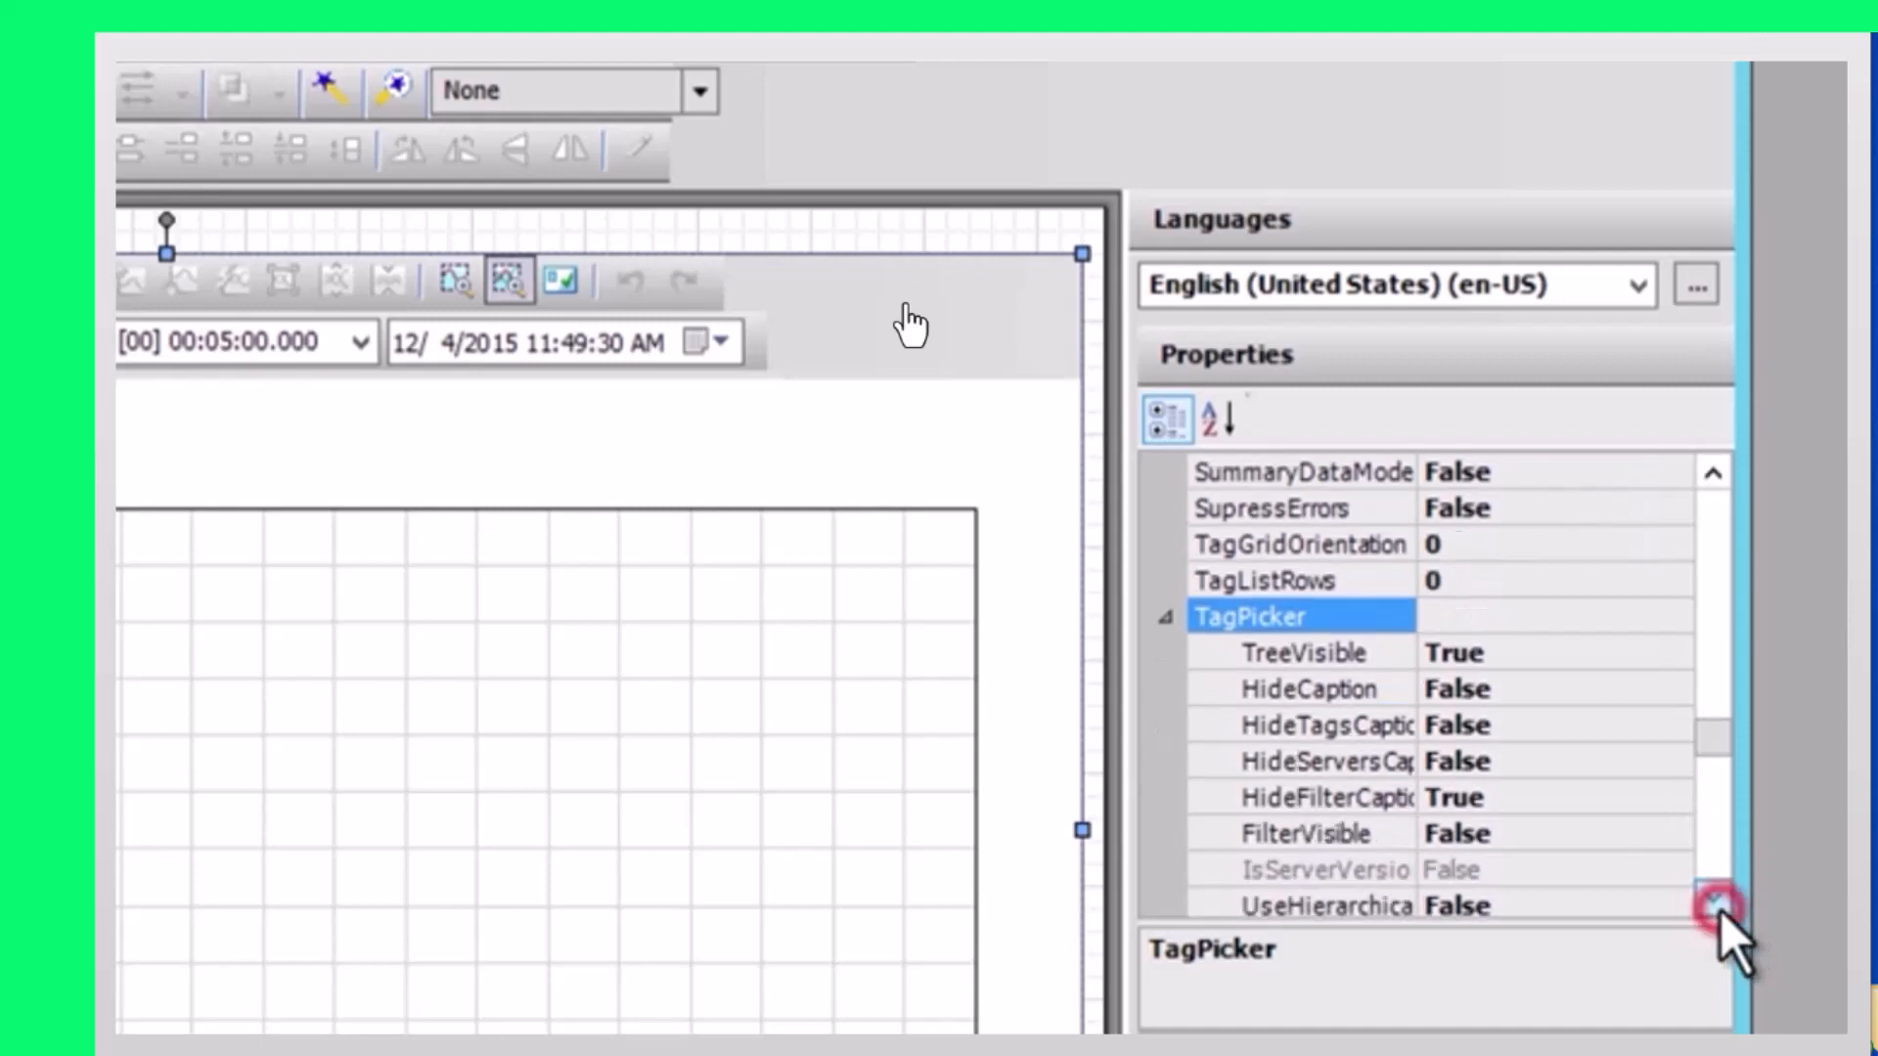
left_click(1718, 905)
left_click(1718, 905)
left_click(1719, 905)
left_click(1718, 905)
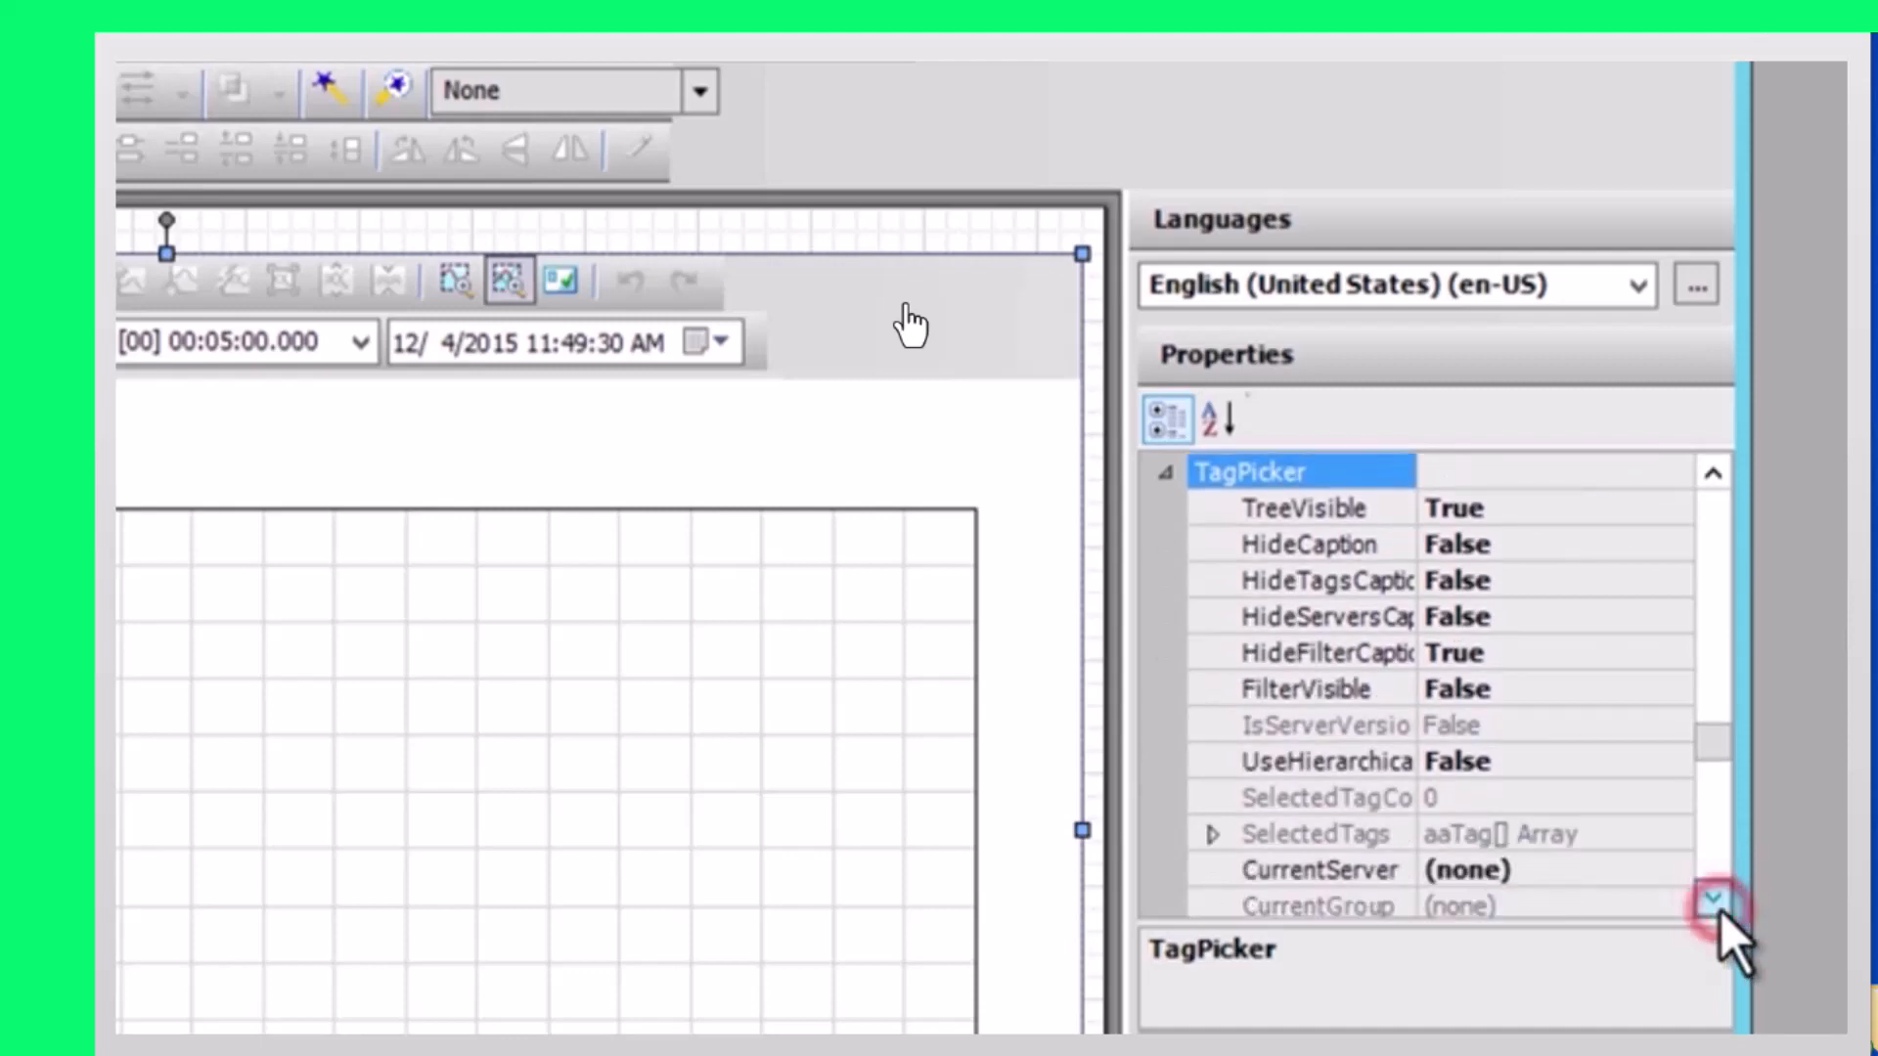
left_click(1719, 904)
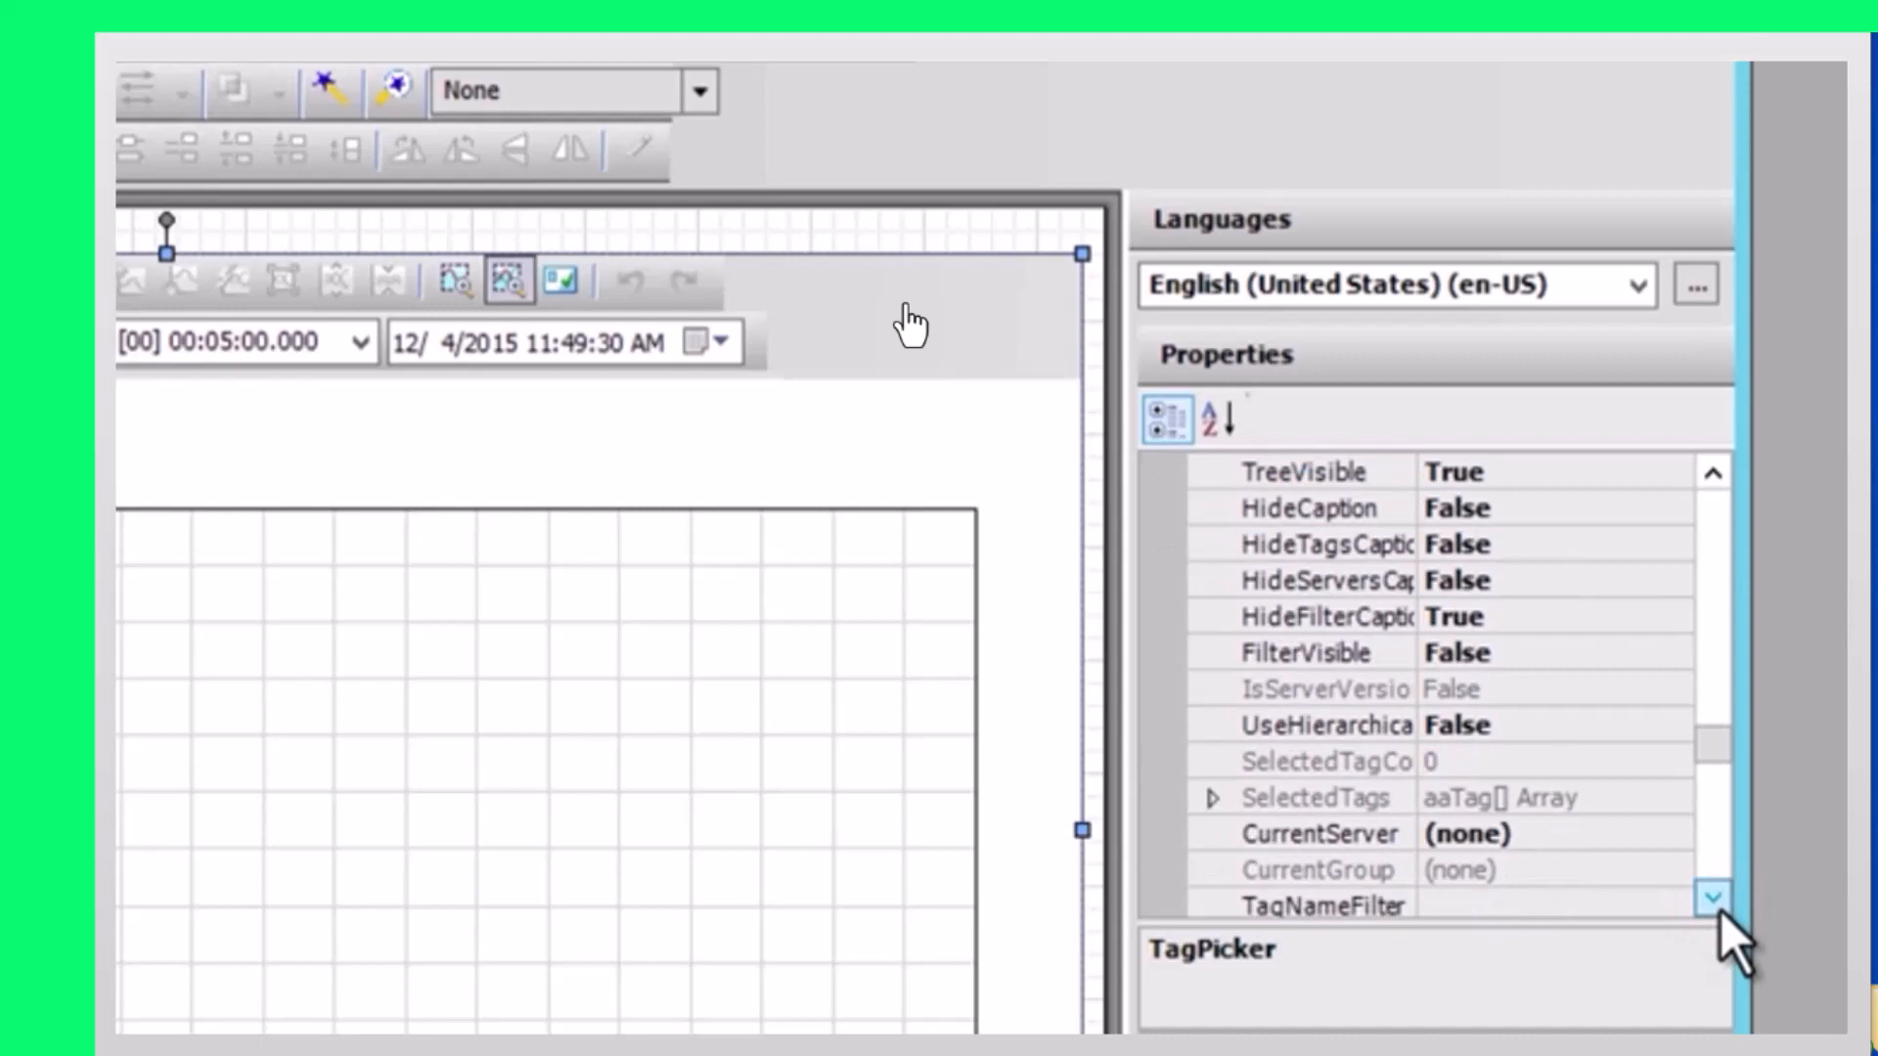
left_click(1720, 907)
left_click(1720, 907)
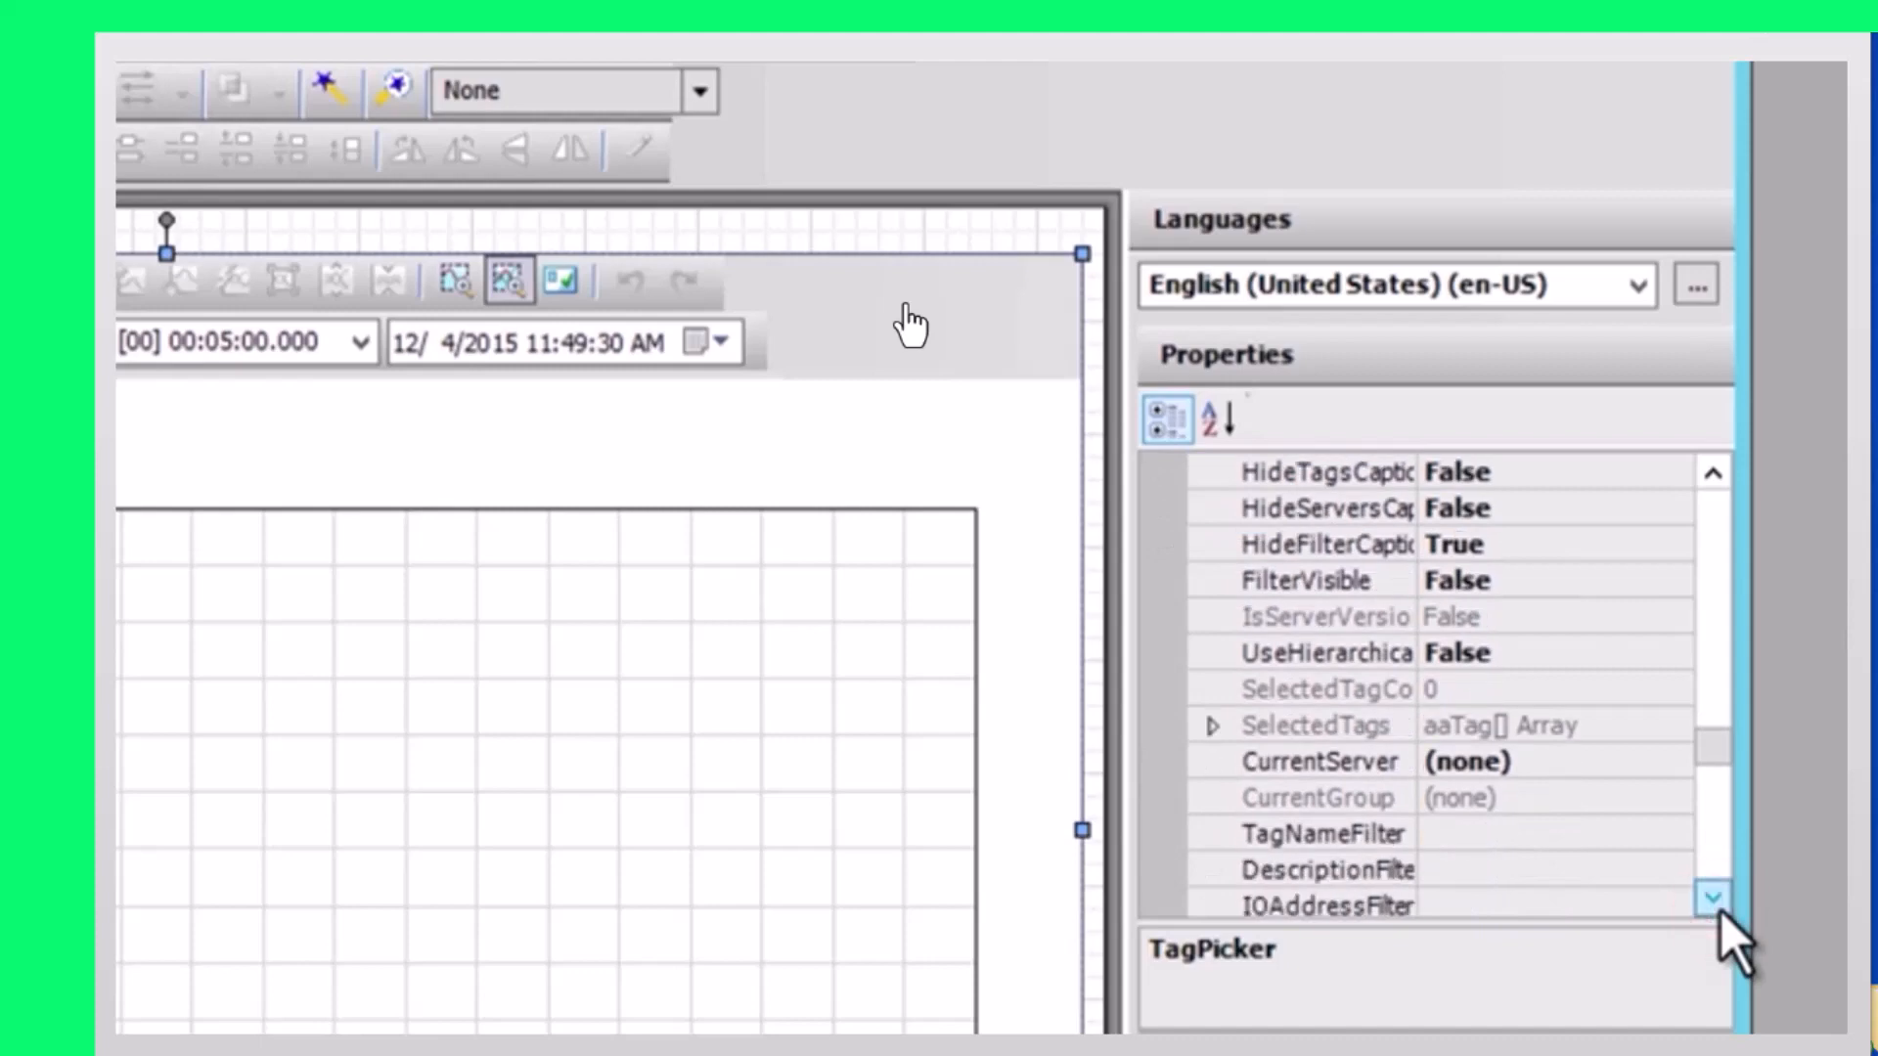
View the server choices available for the TagPicker's CurrentServer property without changing the selection
left_click(1626, 768)
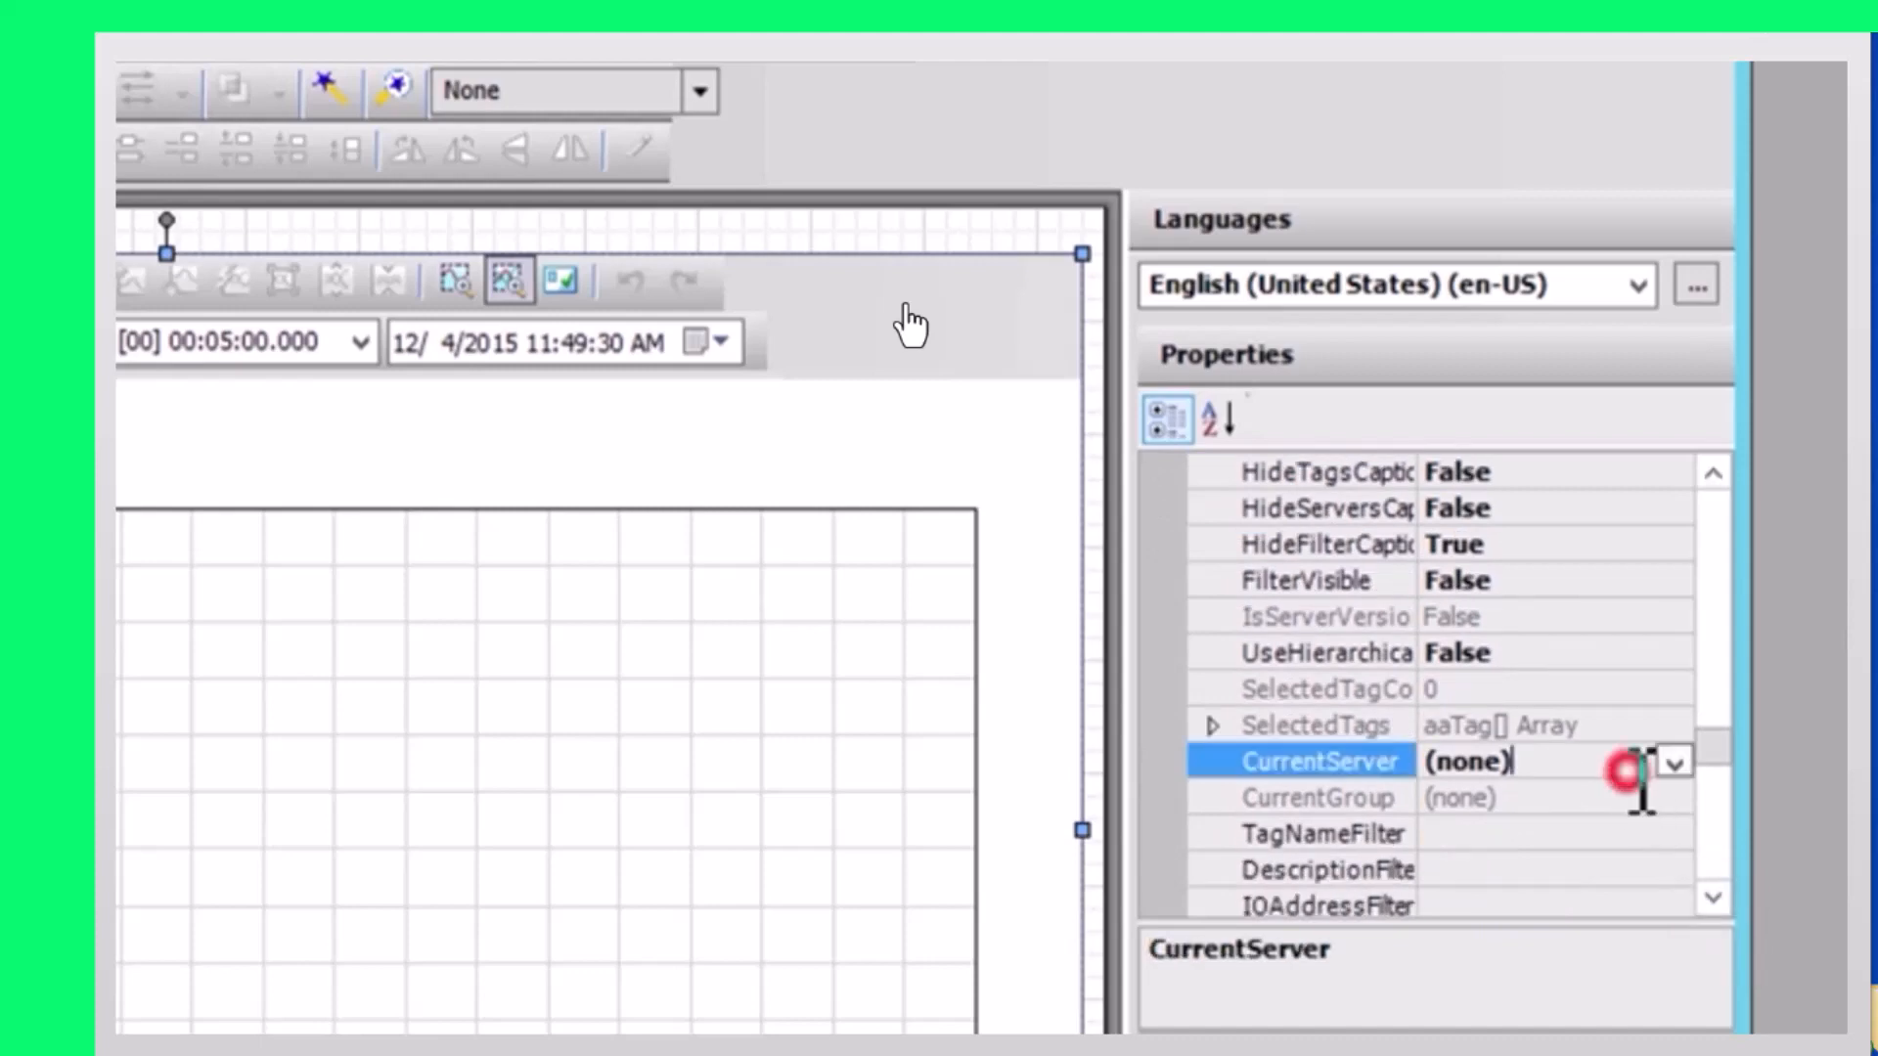
left_click(1676, 761)
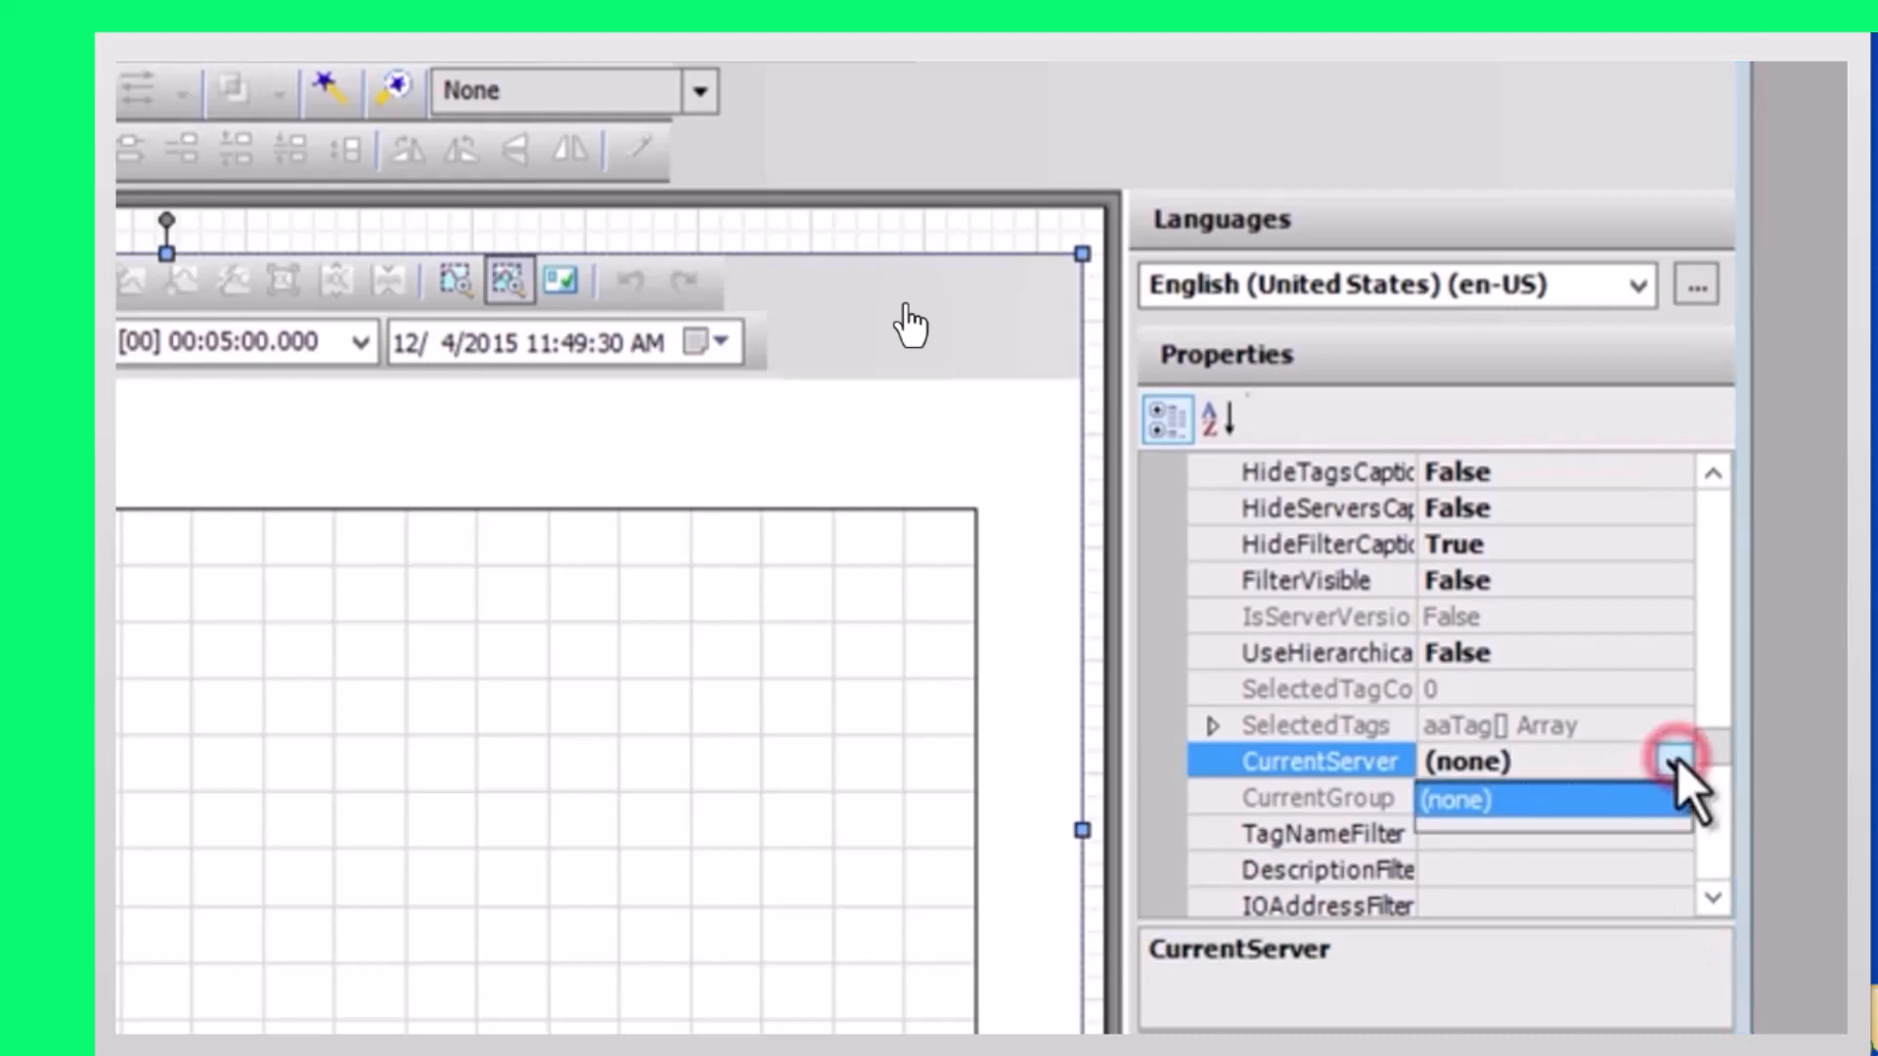
left_click(1716, 902)
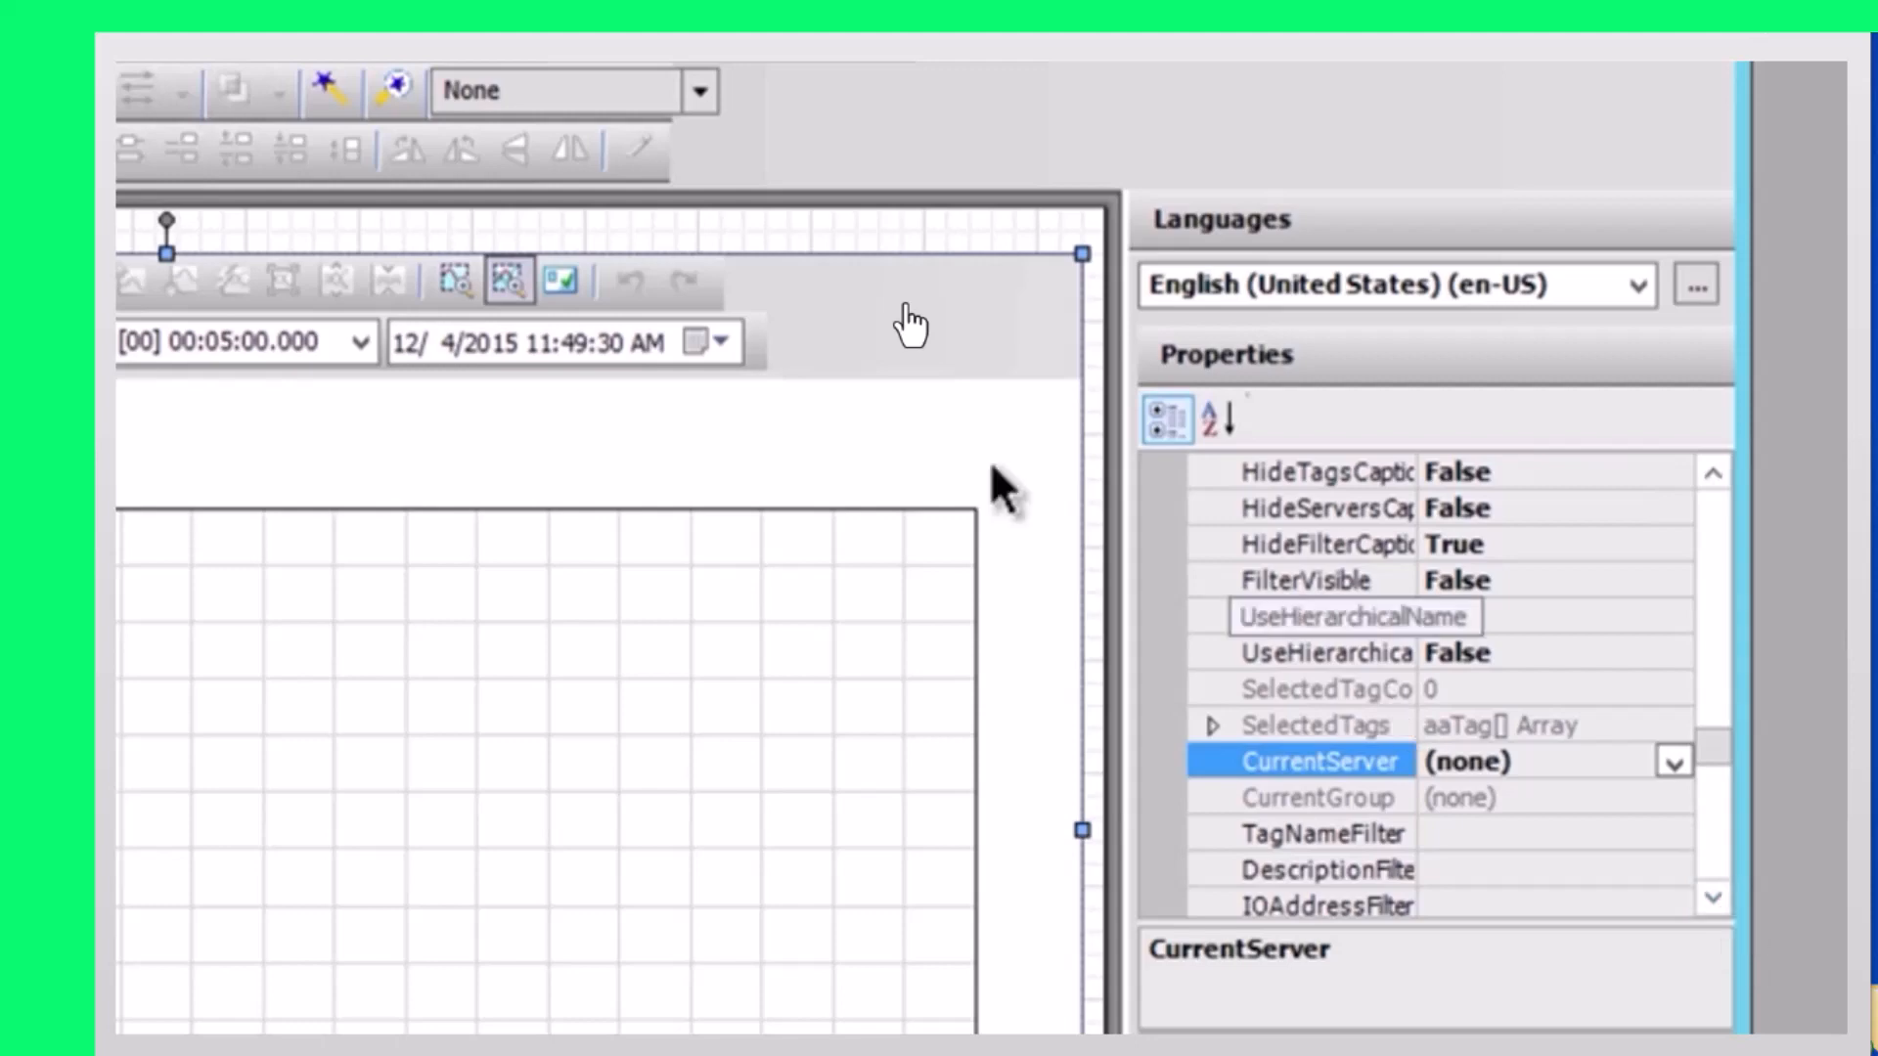
Draw a button about 130 by 20 along the canvas's upper edge and label it Add Server
left_click(418, 231)
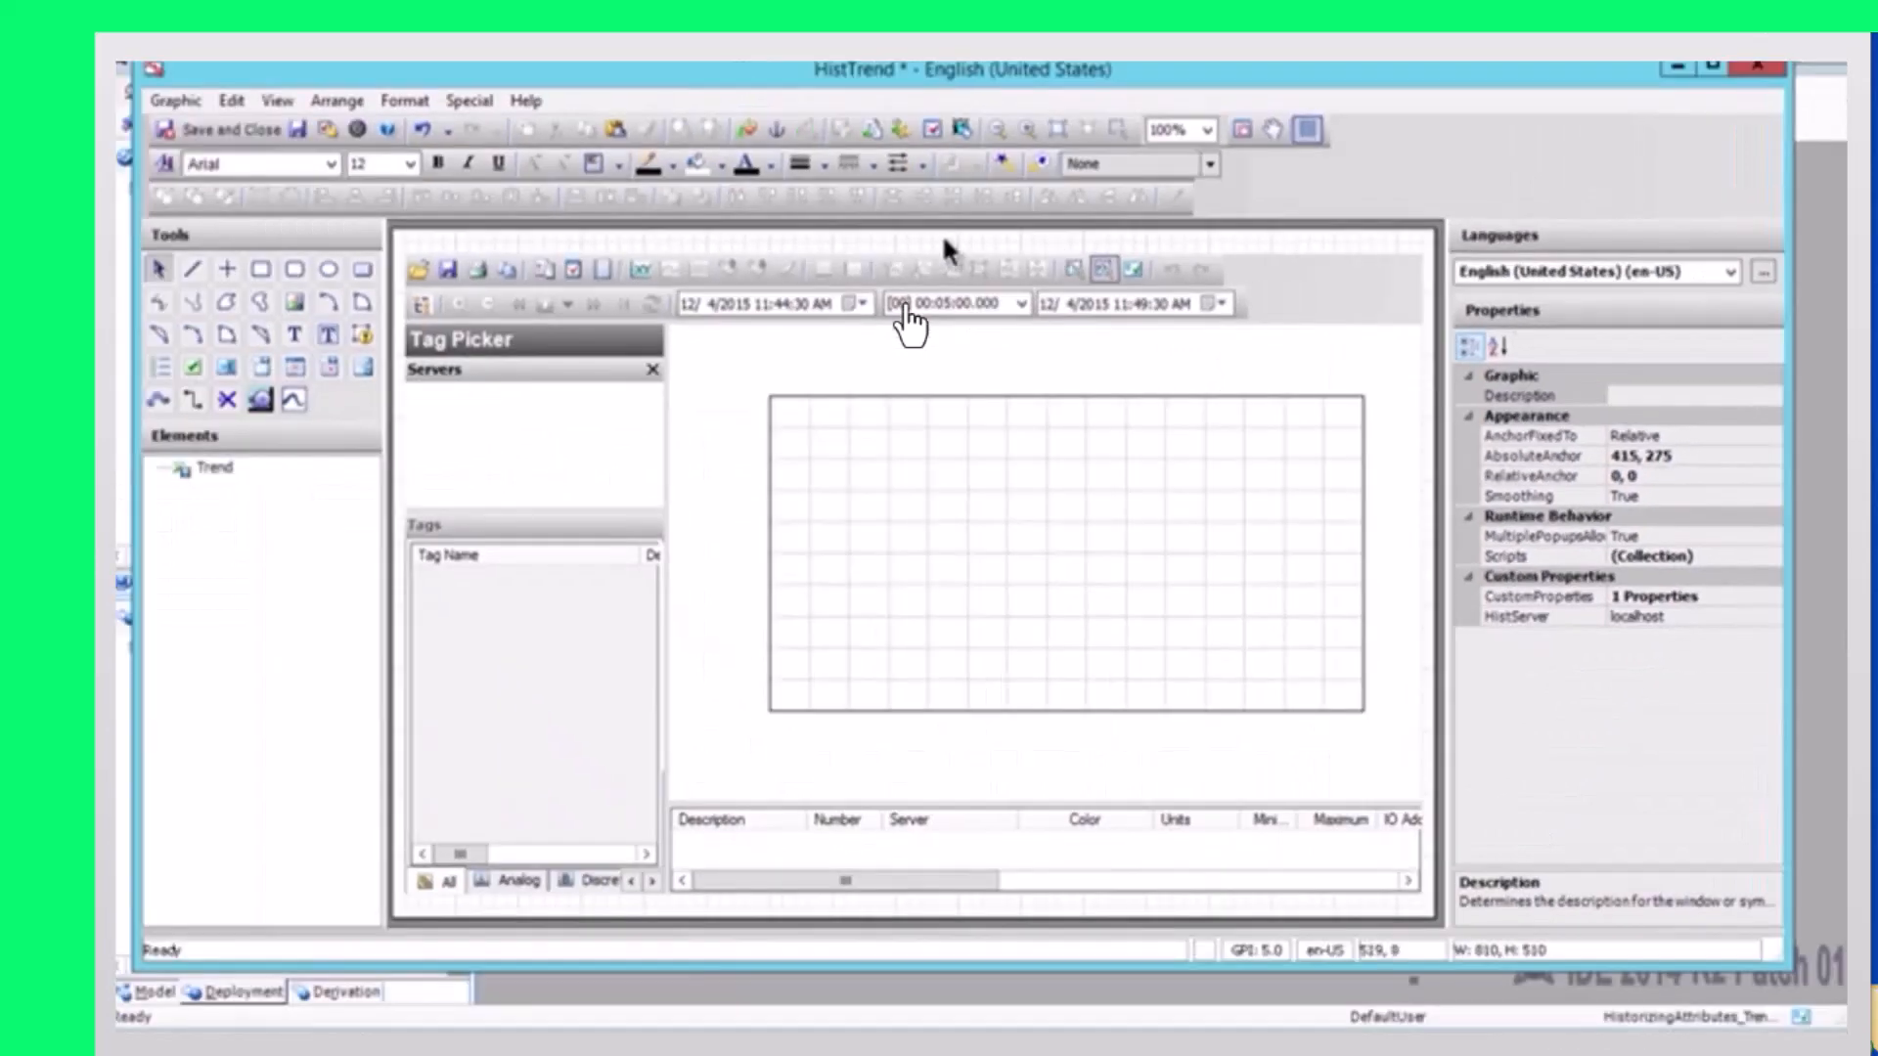
left_click(362, 270)
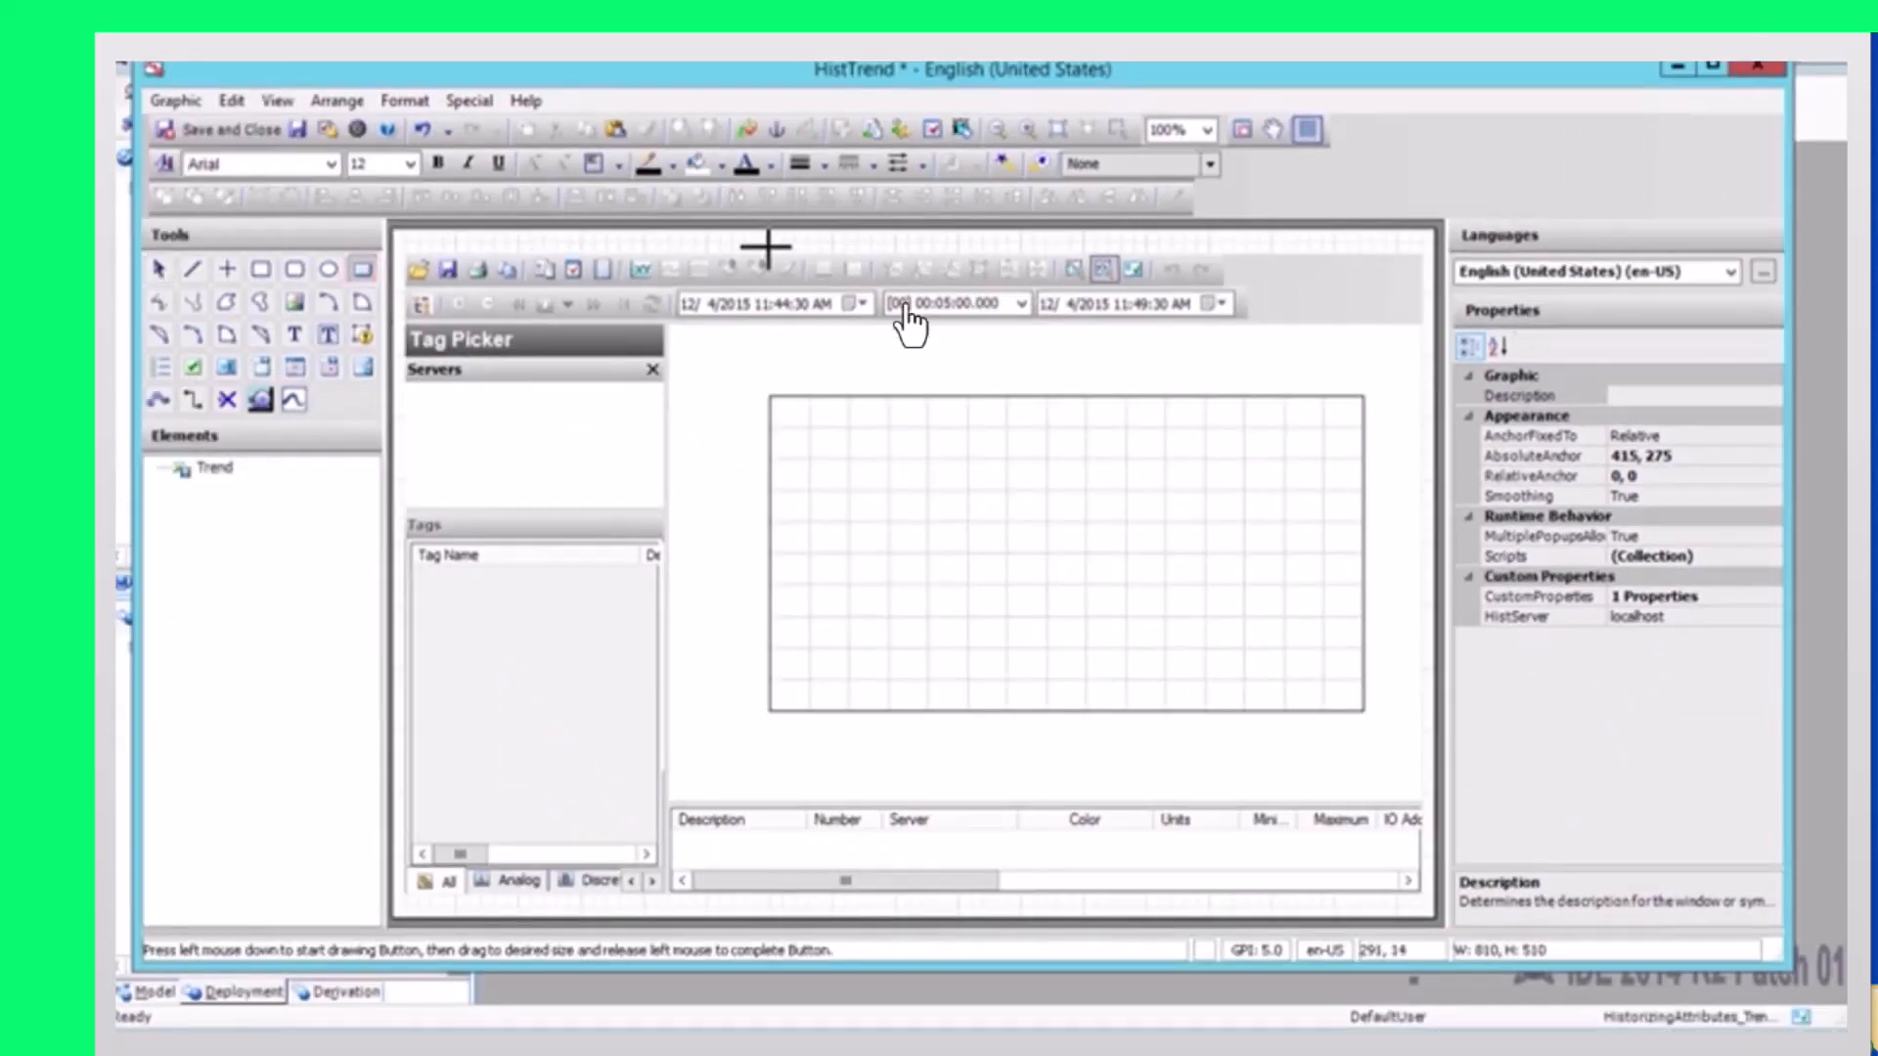
left_click_drag(768, 241, 922, 254)
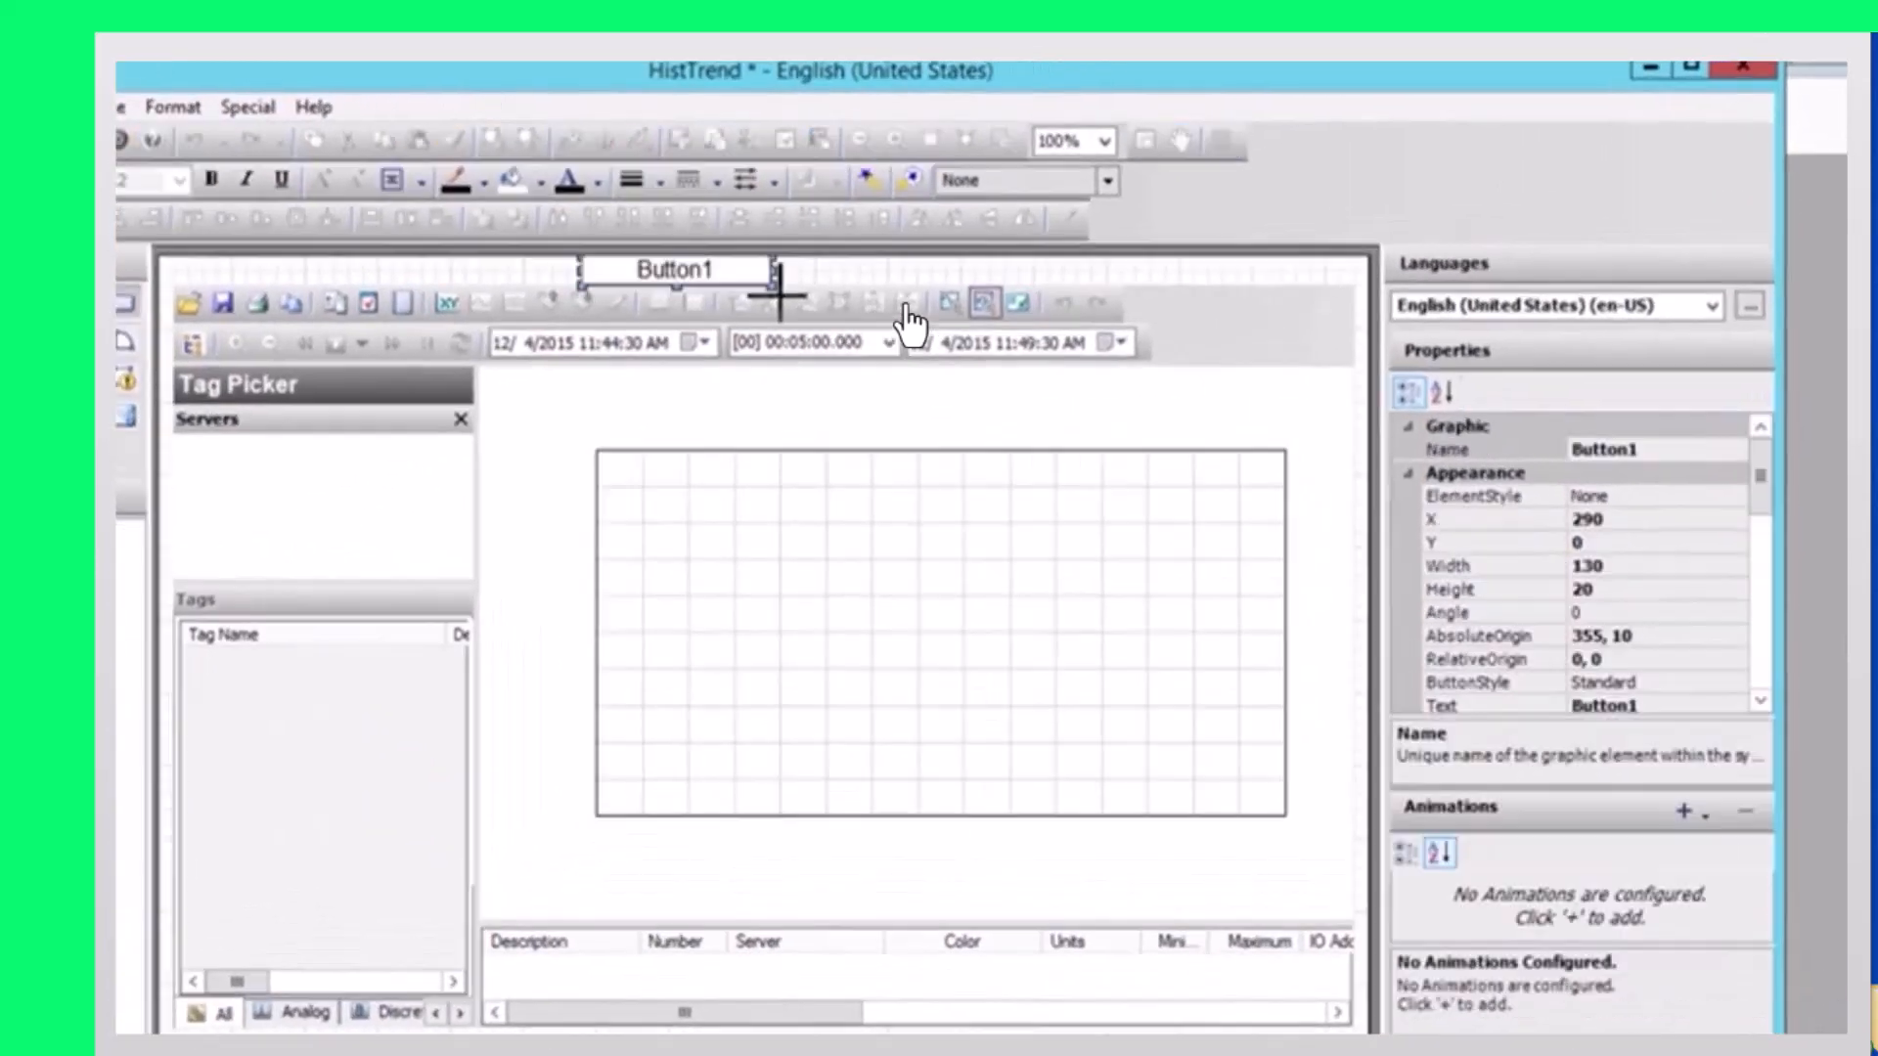
type("Add S")
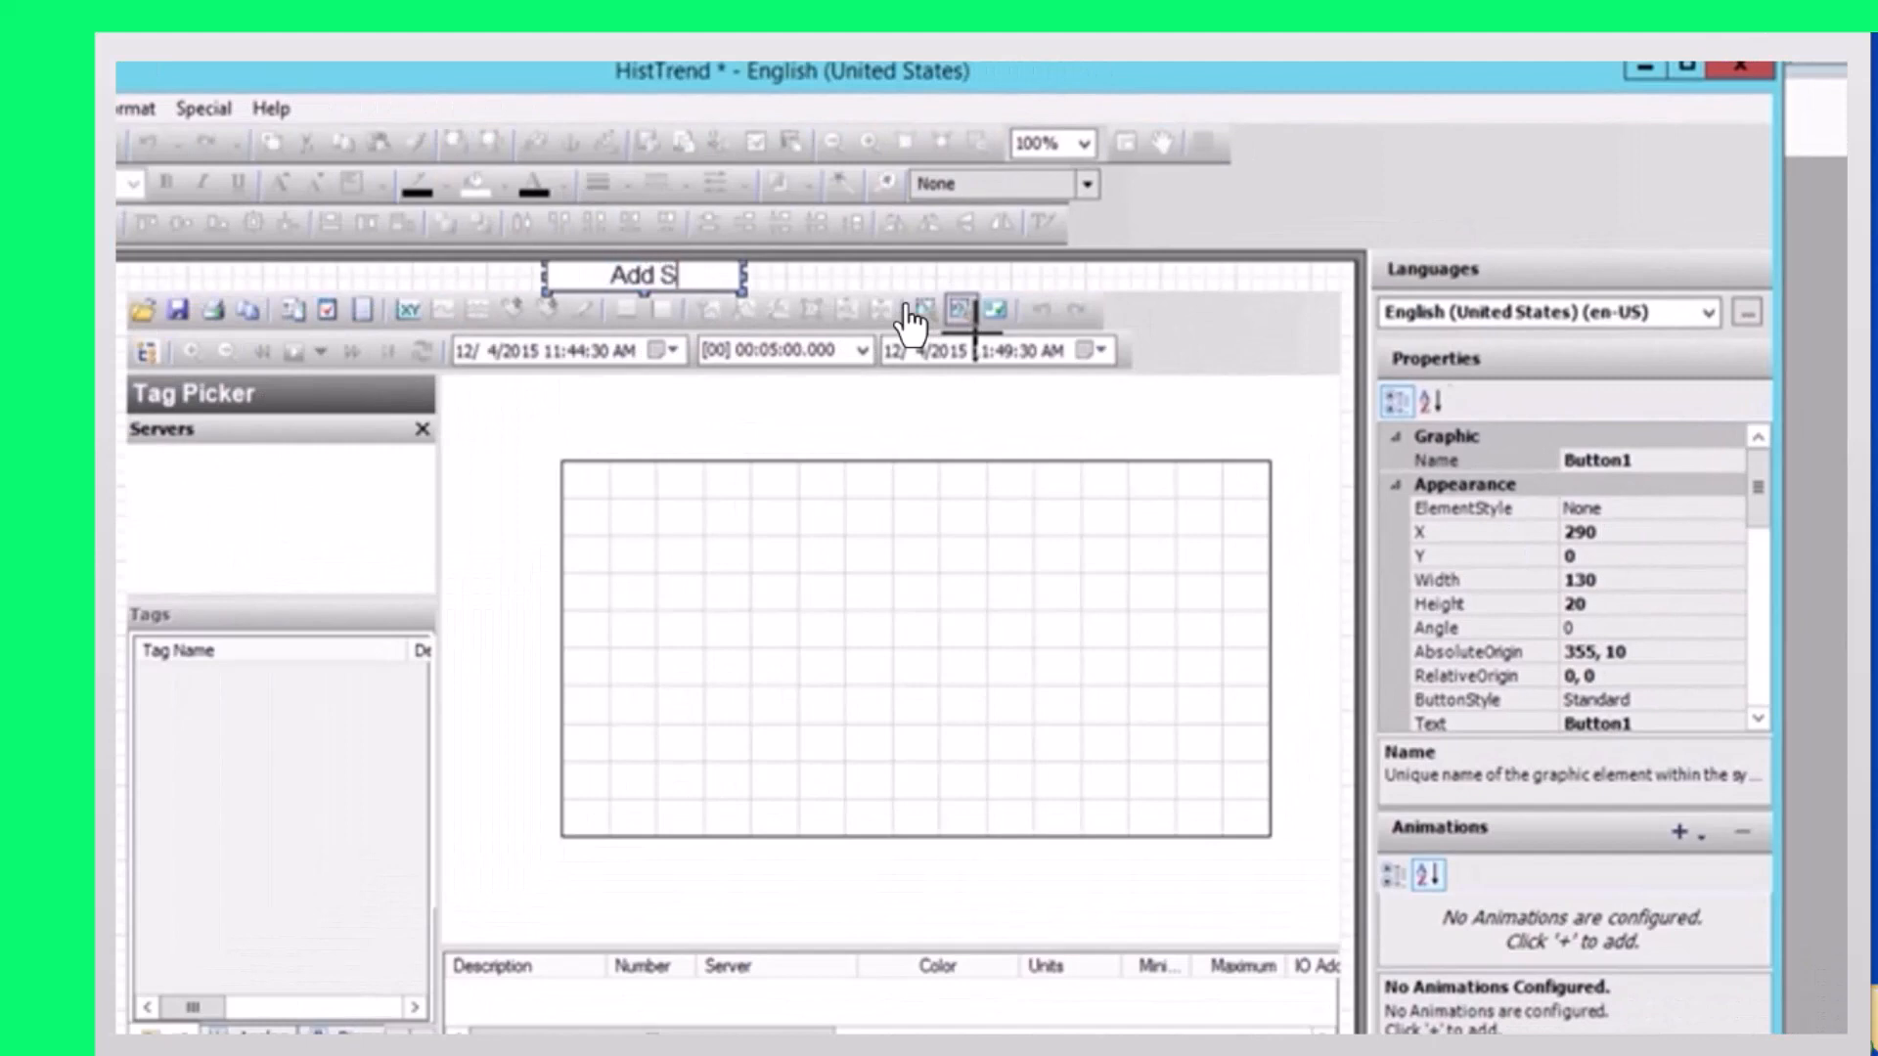
type("erver")
key("Return")
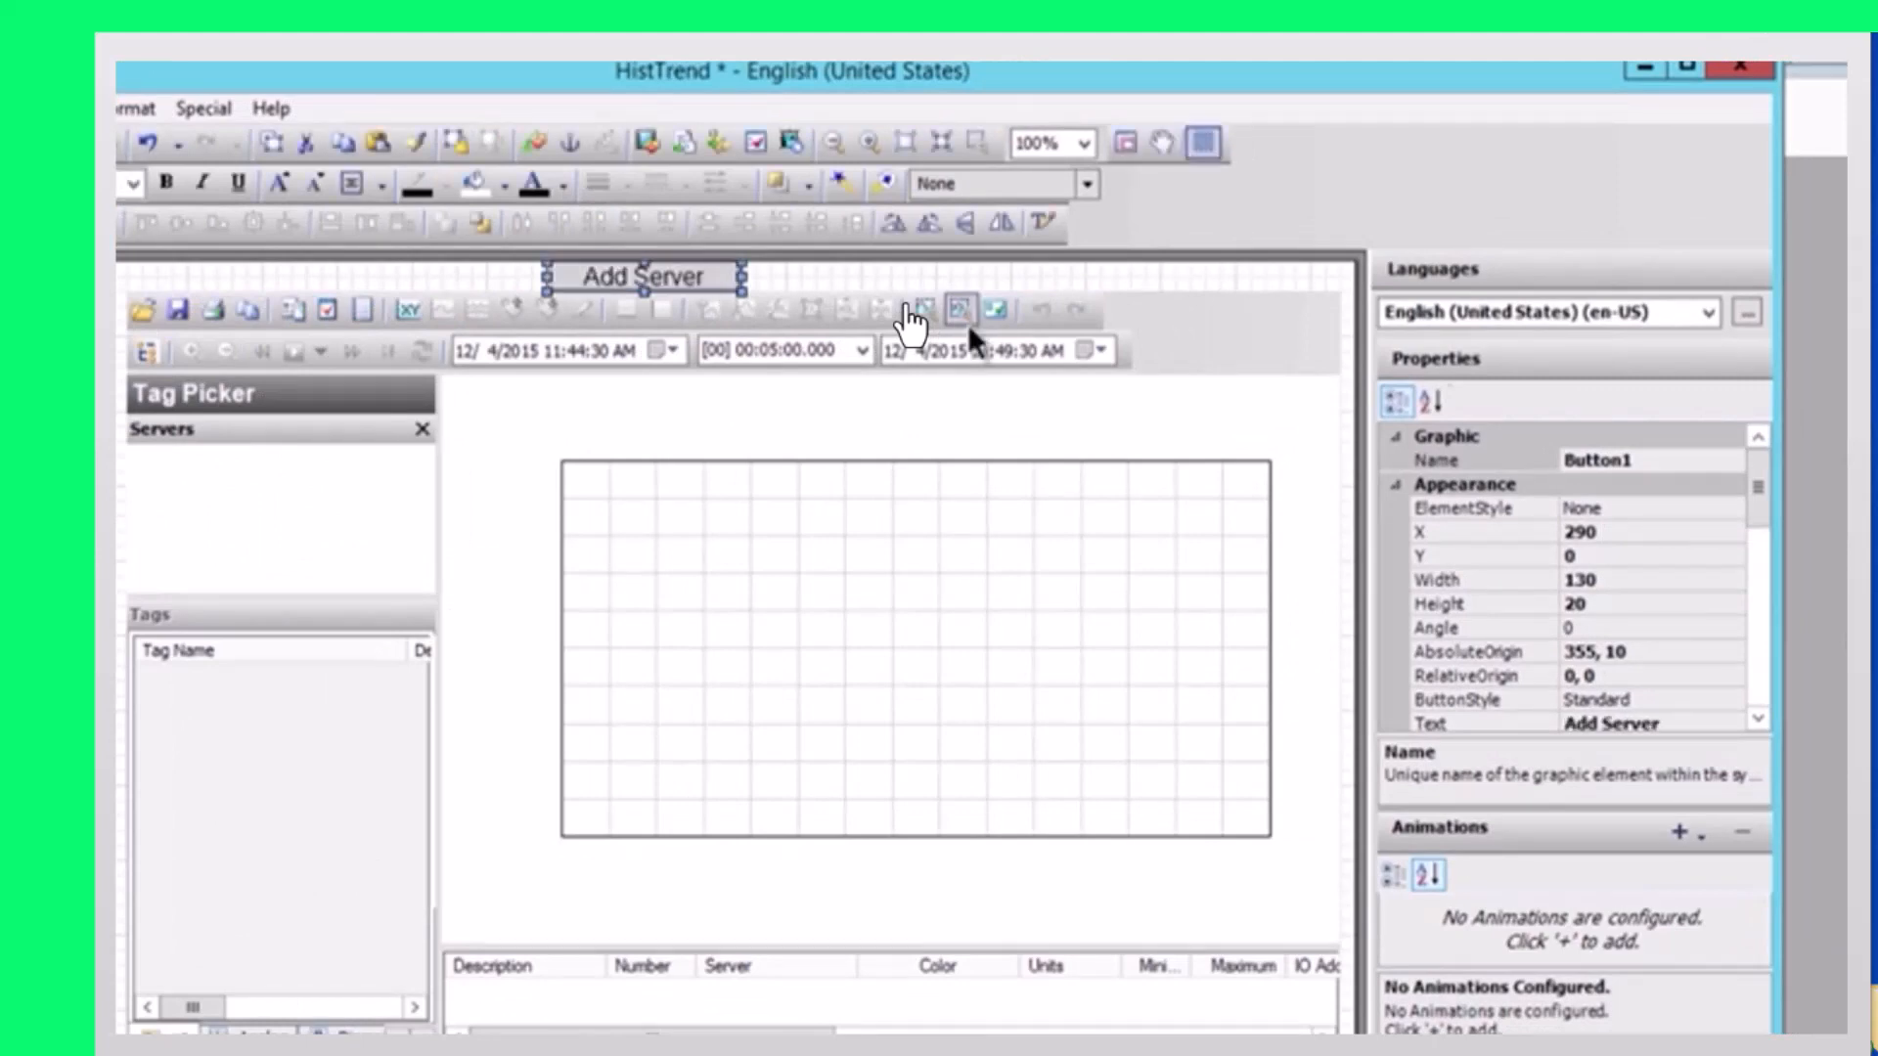
Shift the Trend control slightly downward and place the Add Server button above its upper-left area at X 40, Y 10
left_click_drag(898, 516, 903, 548)
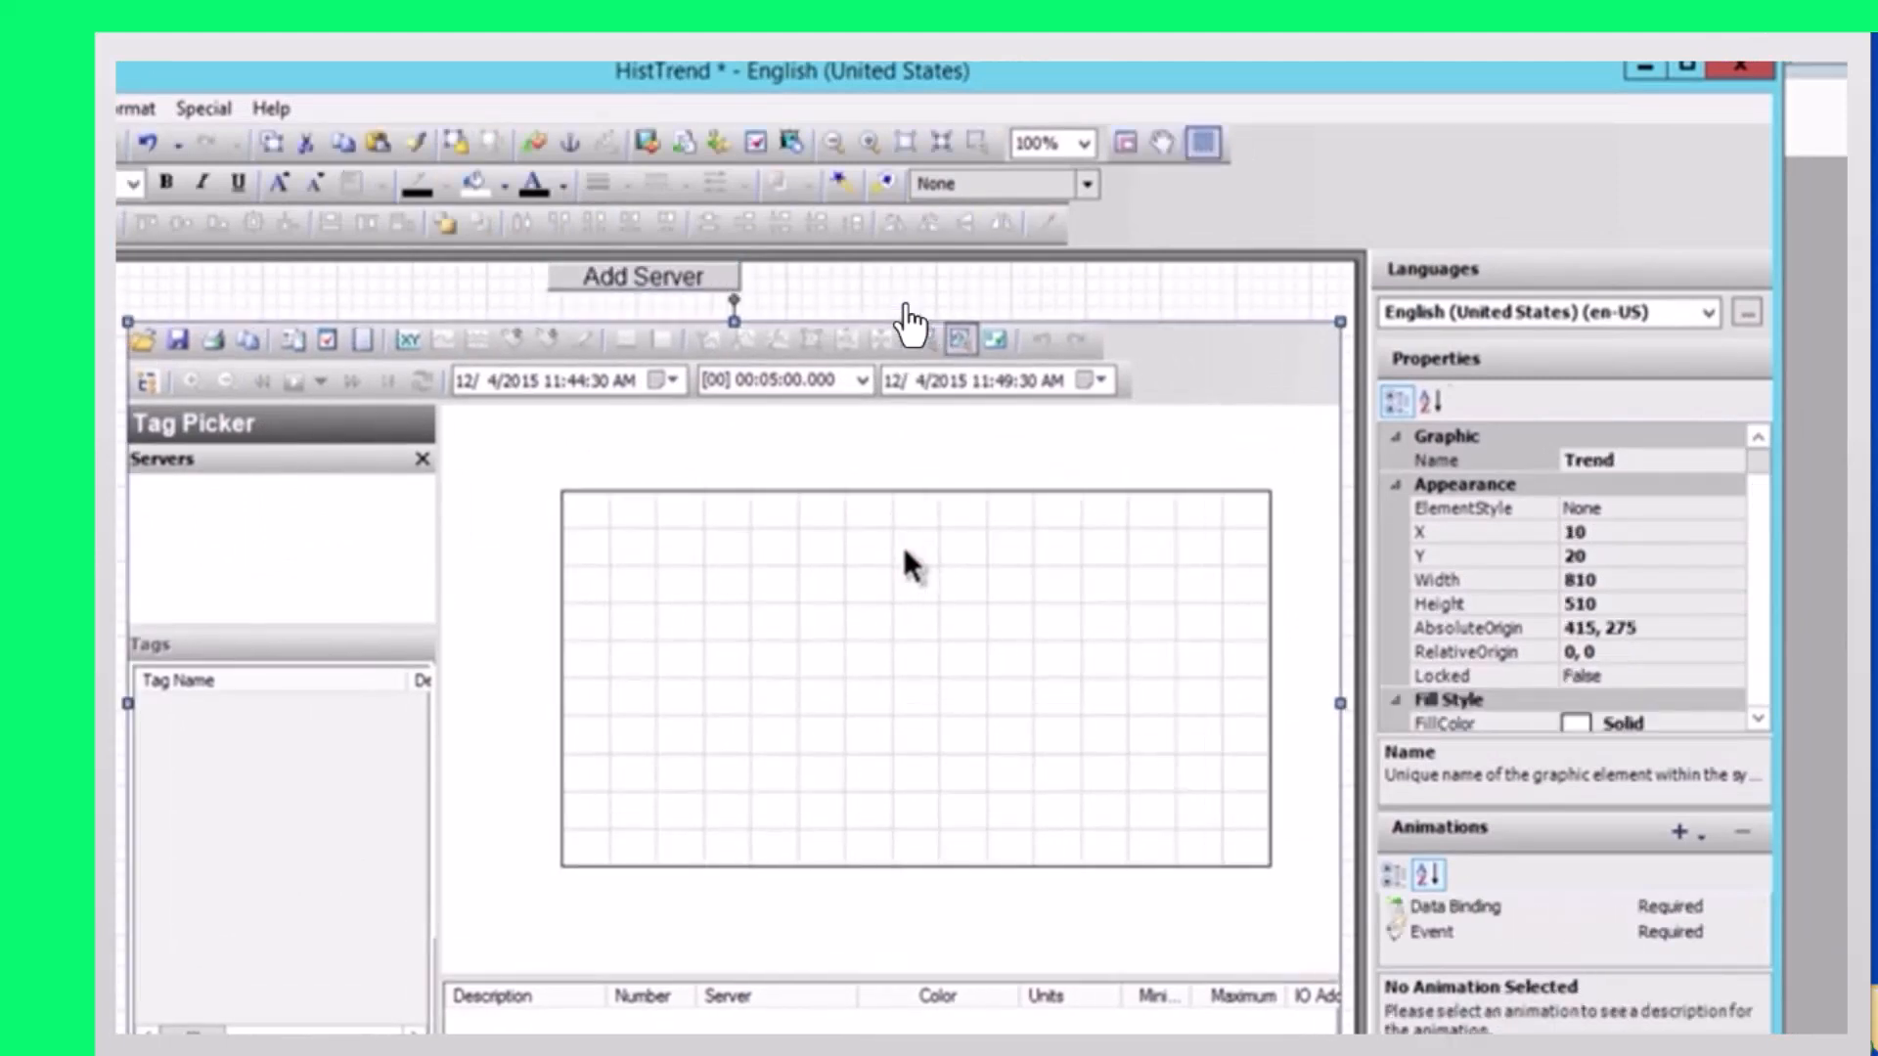
left_click(632, 282)
left_click_drag(631, 282, 251, 296)
Review the data type, default value and visibility of the symbol's HistServer custom property
left_click(477, 292)
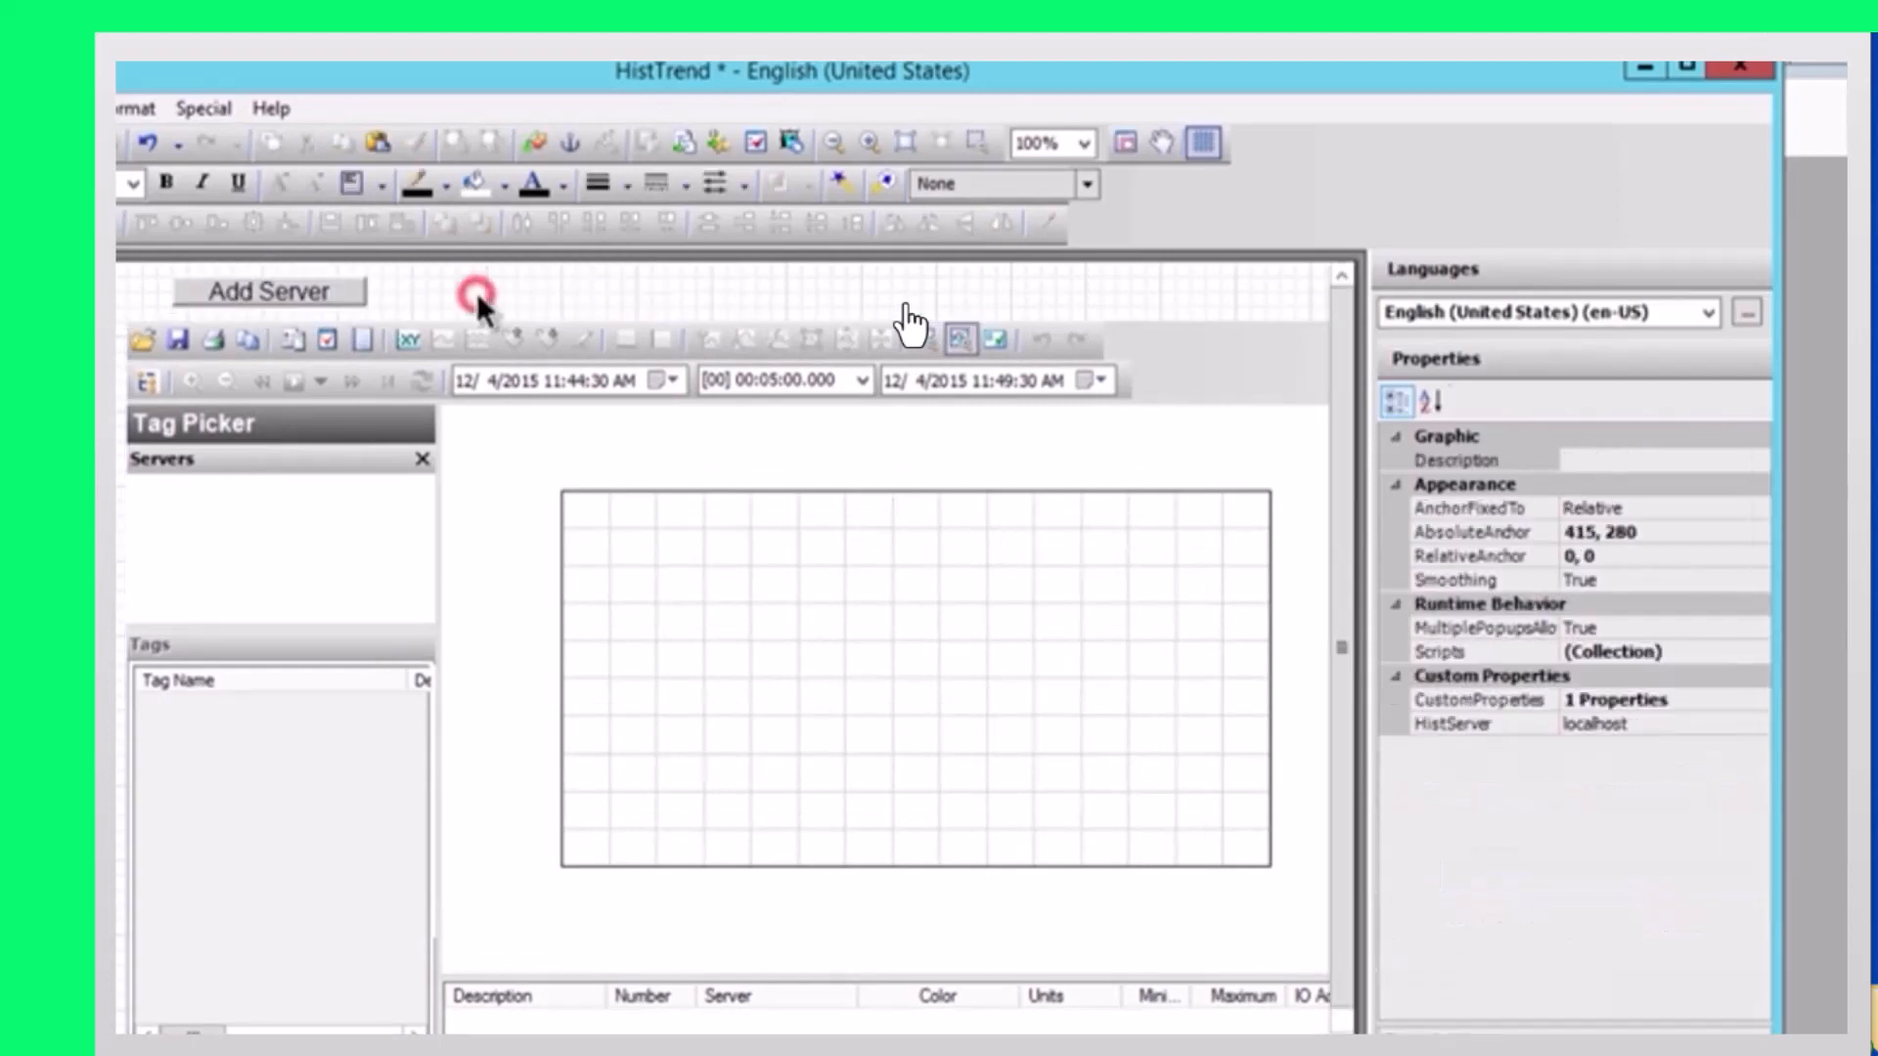
right_click(477, 296)
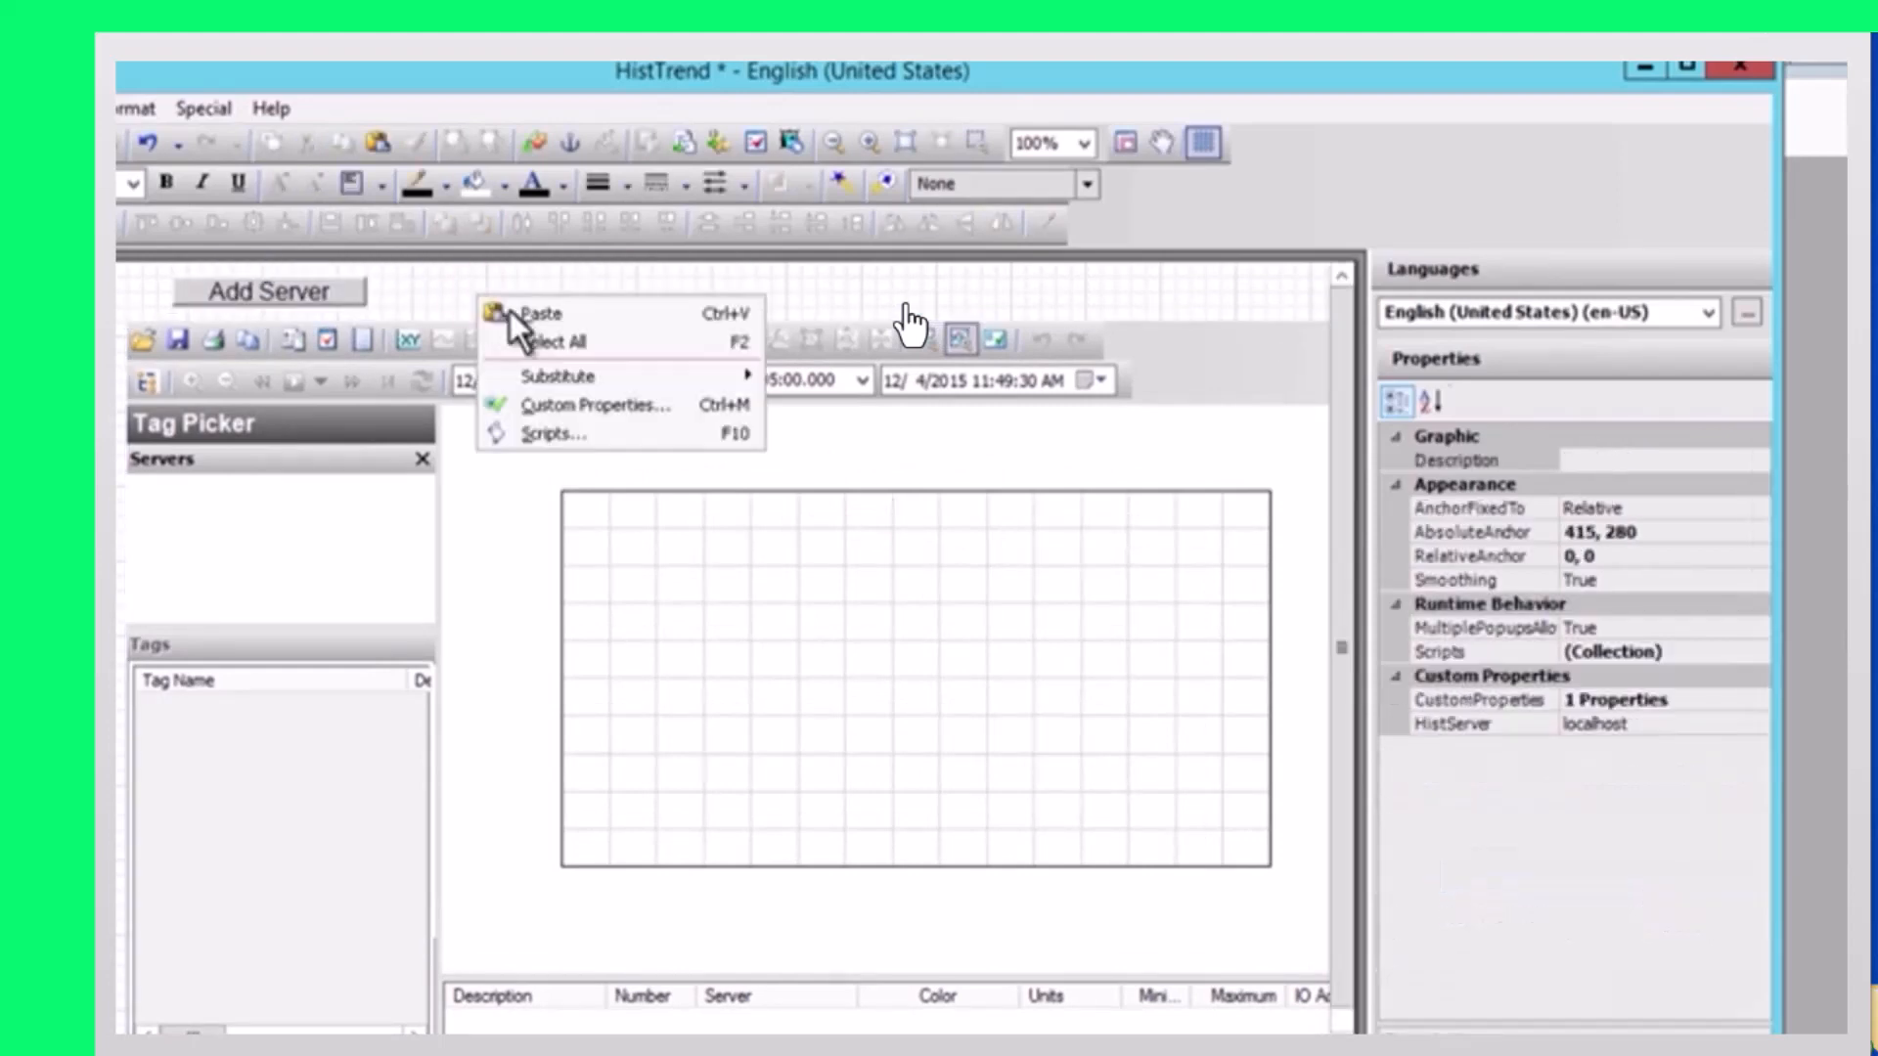
left_click(601, 401)
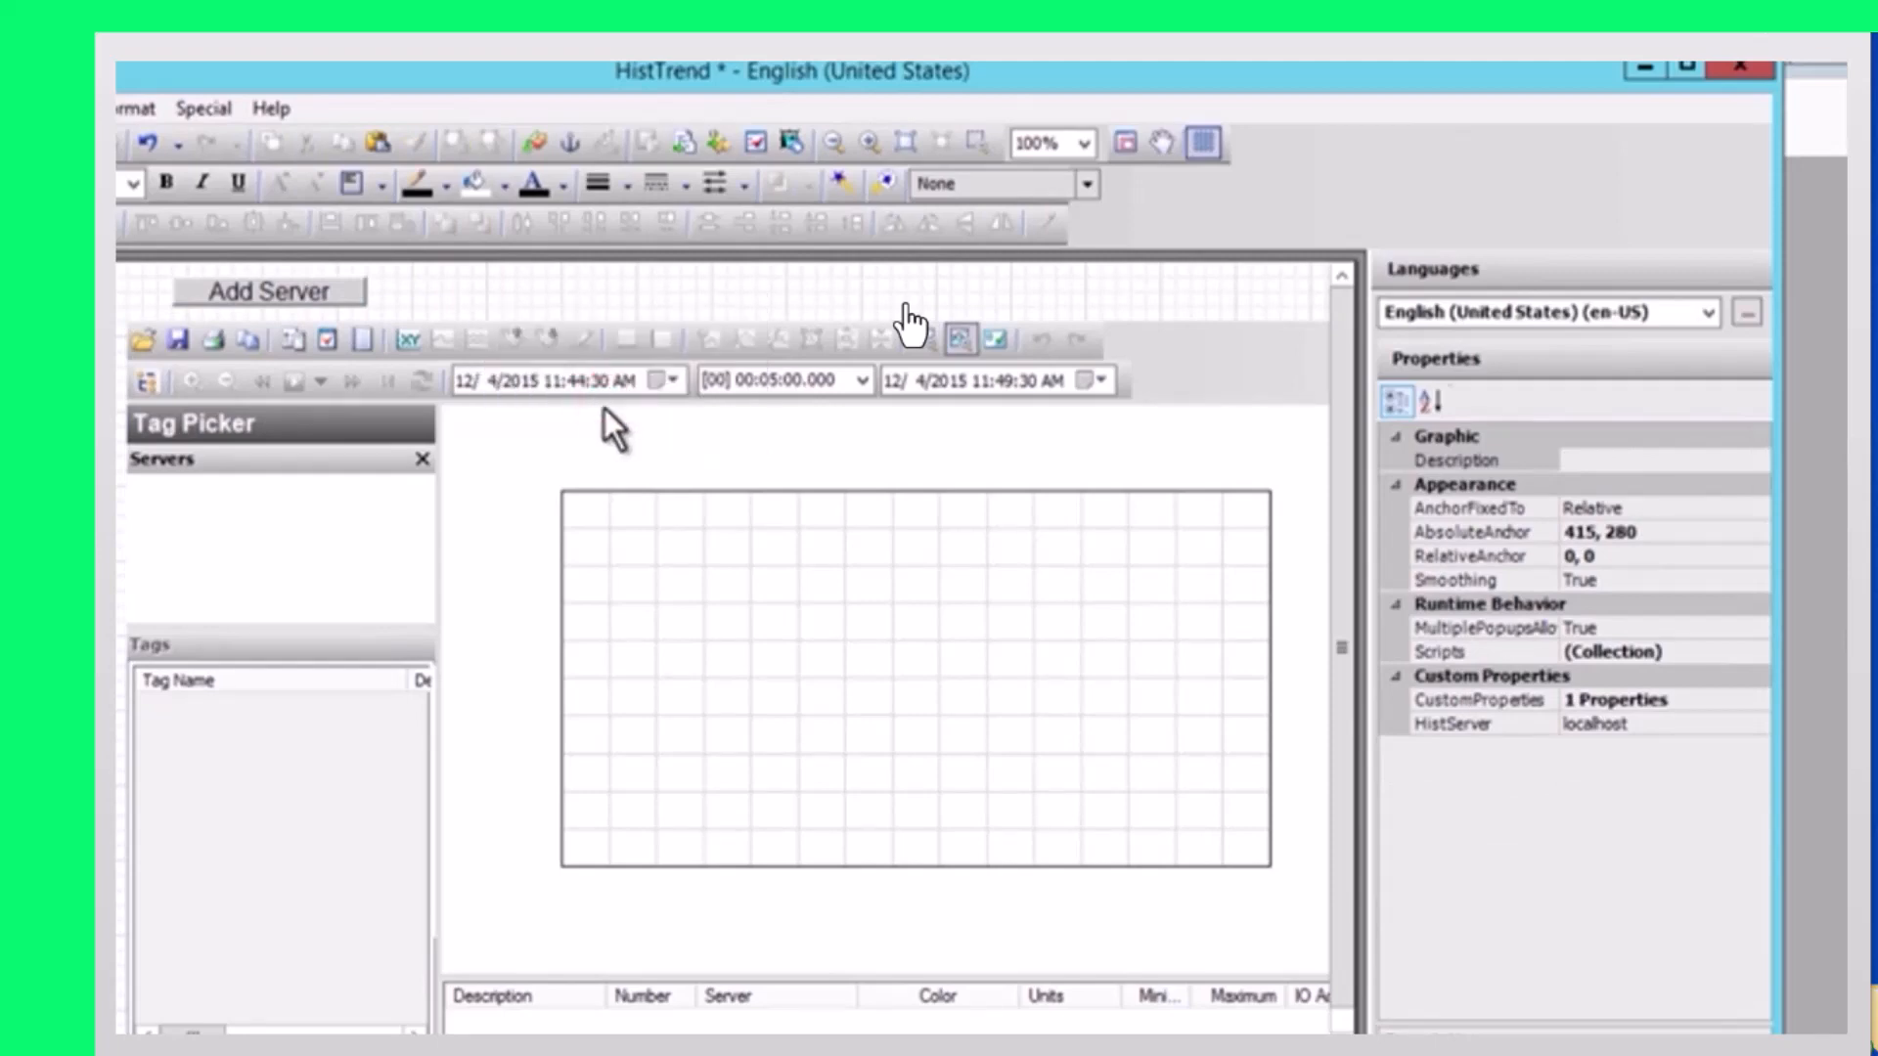
left_click(495, 390)
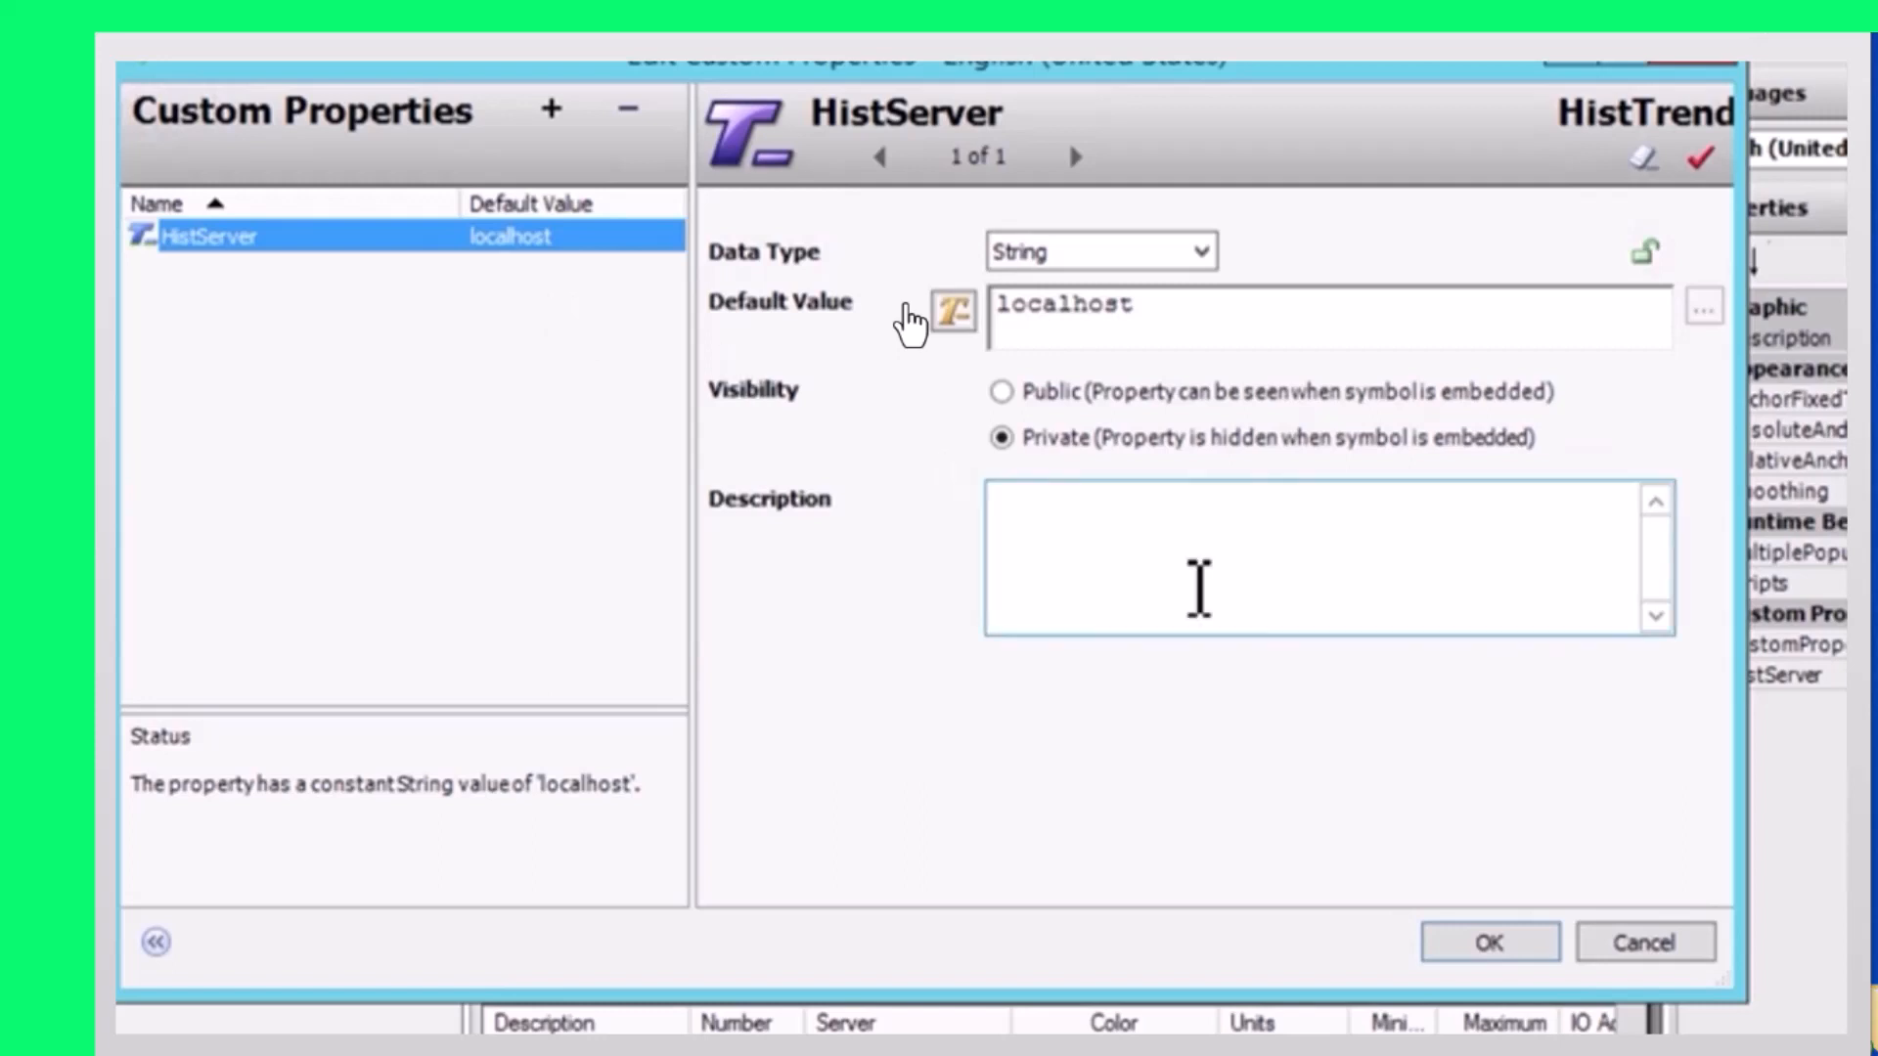
left_click(1499, 950)
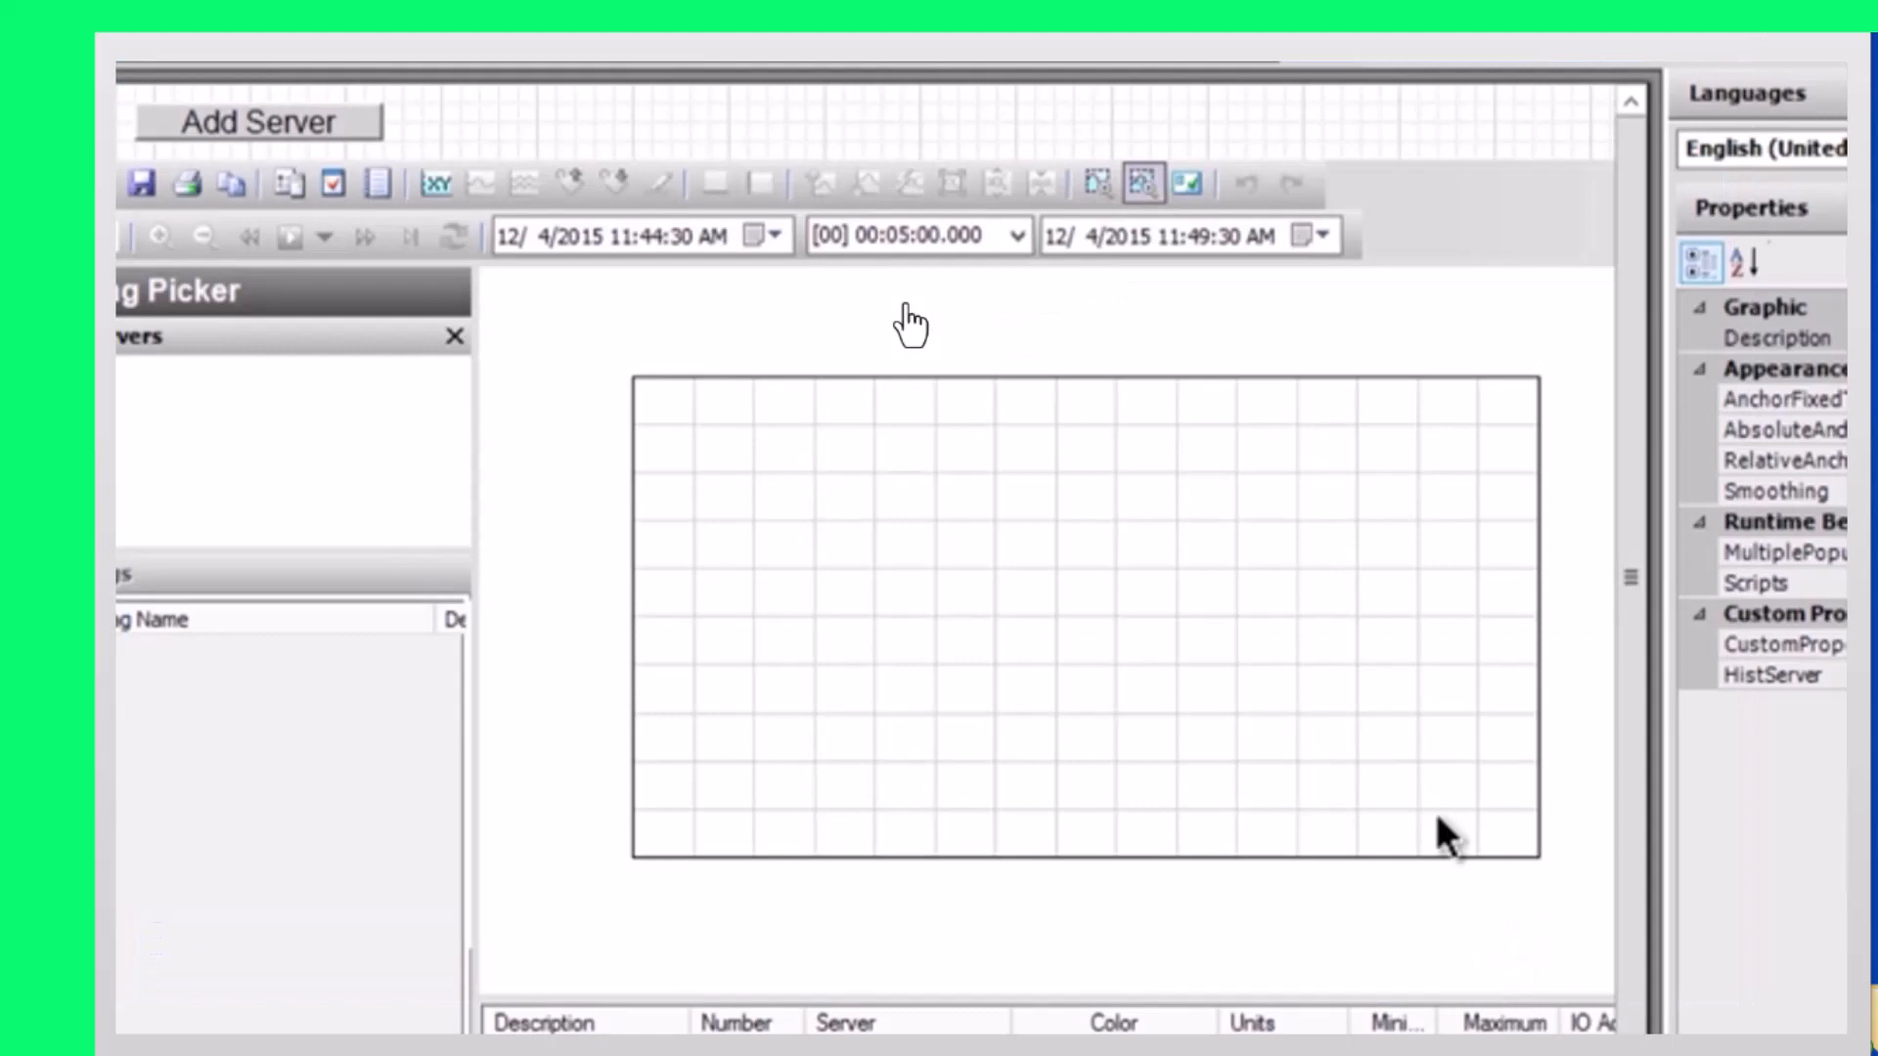
Add an Action Scripts animation to the Add Server button
double_click(356, 122)
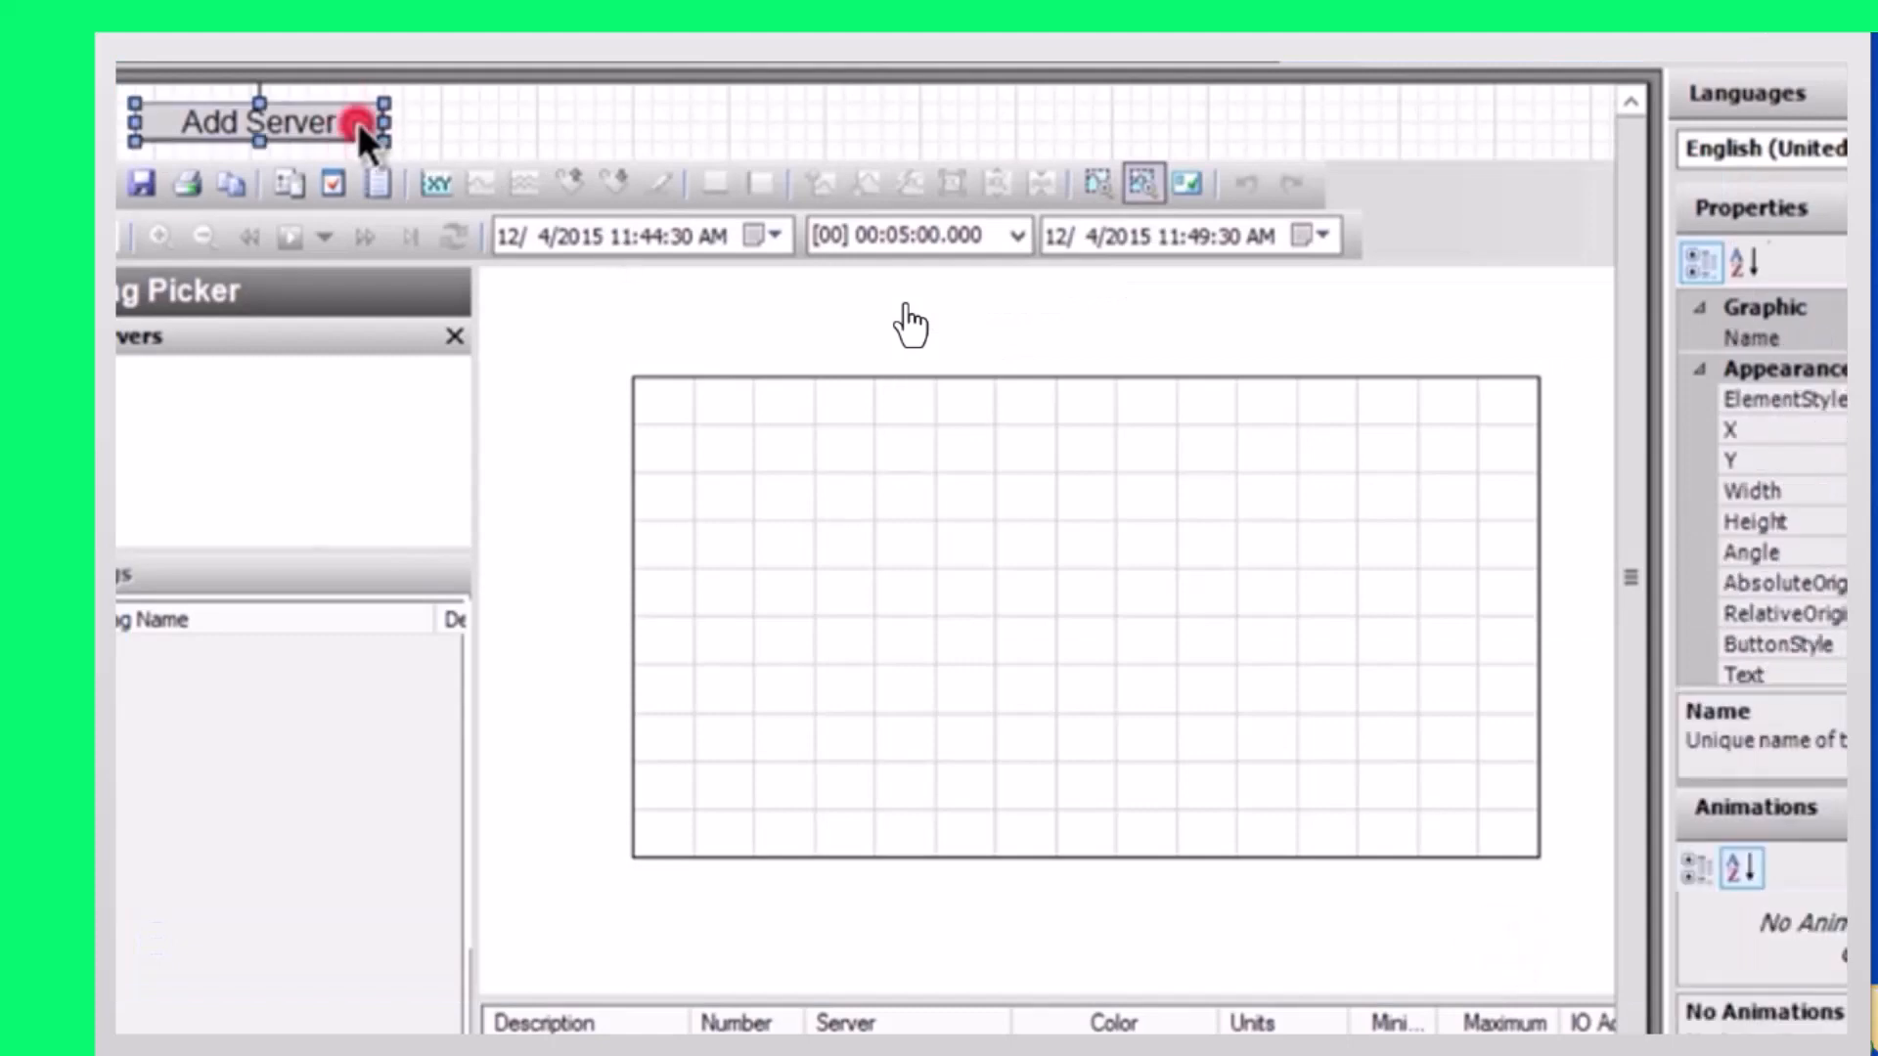
left_click(486, 162)
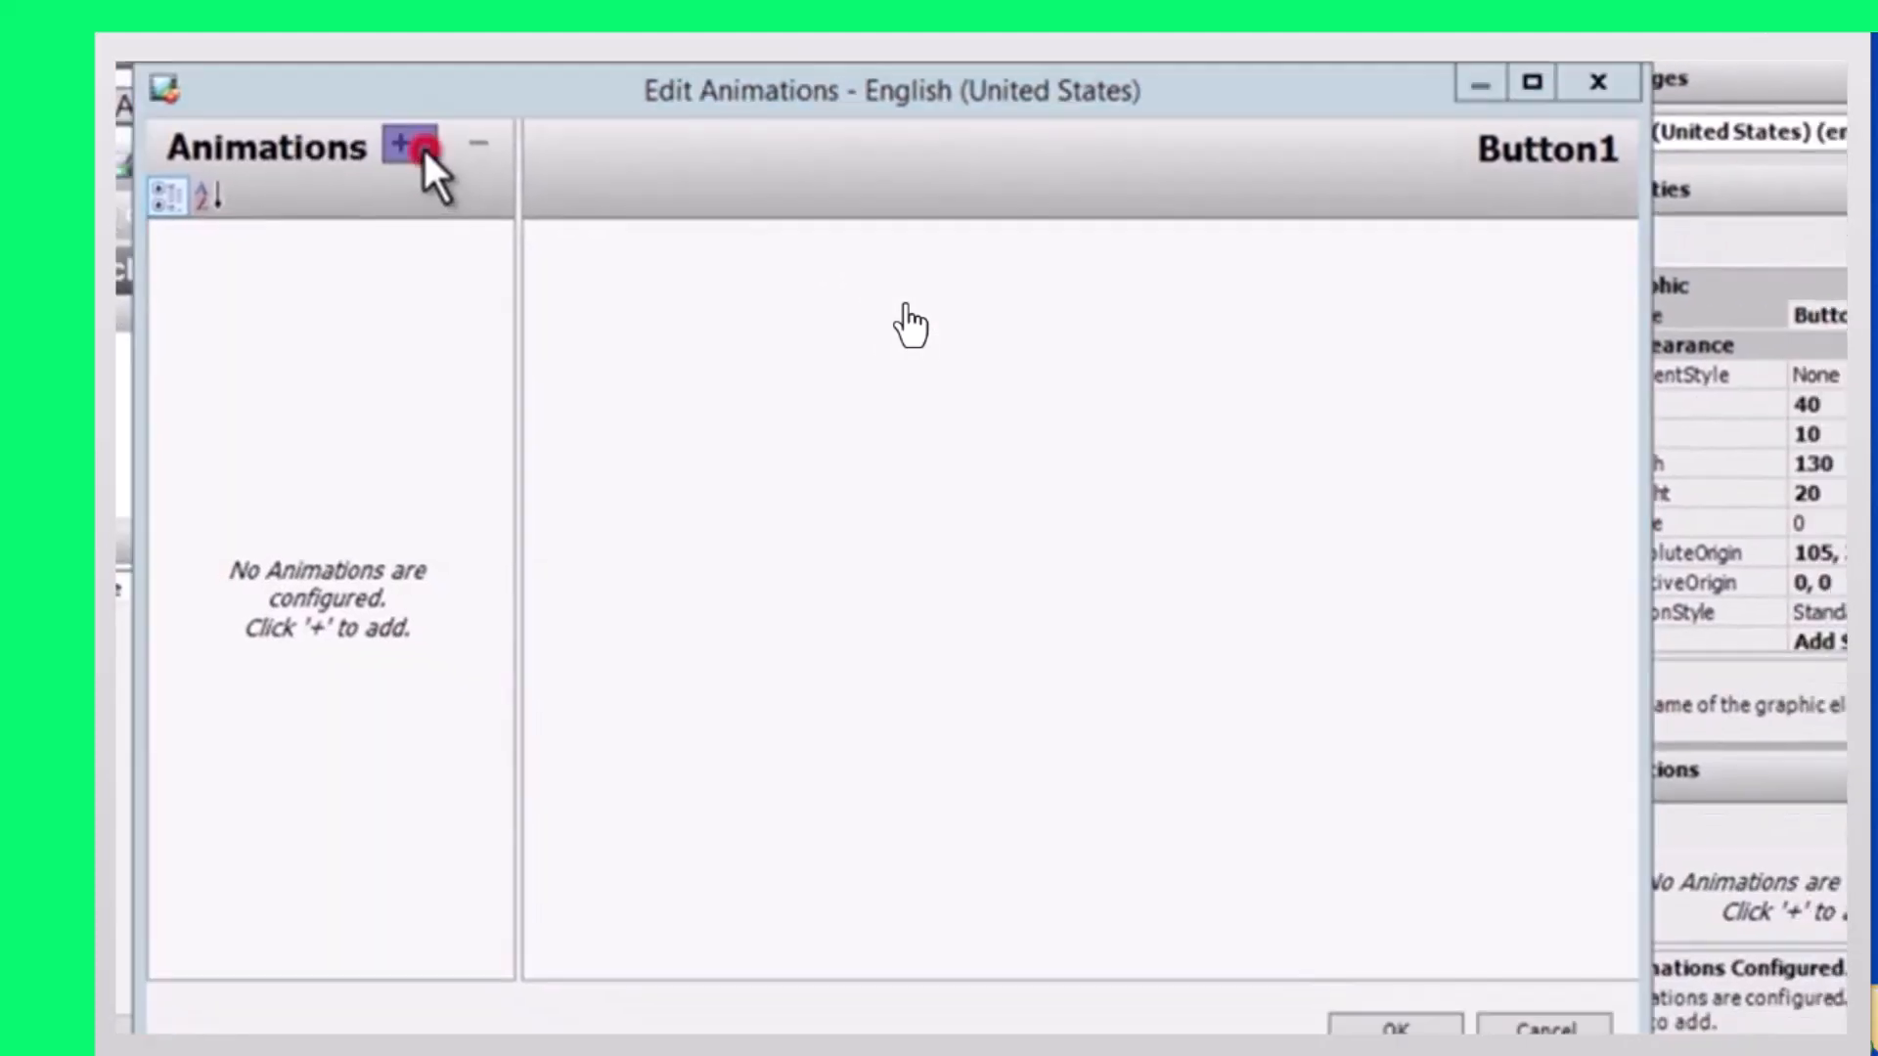
left_click(810, 410)
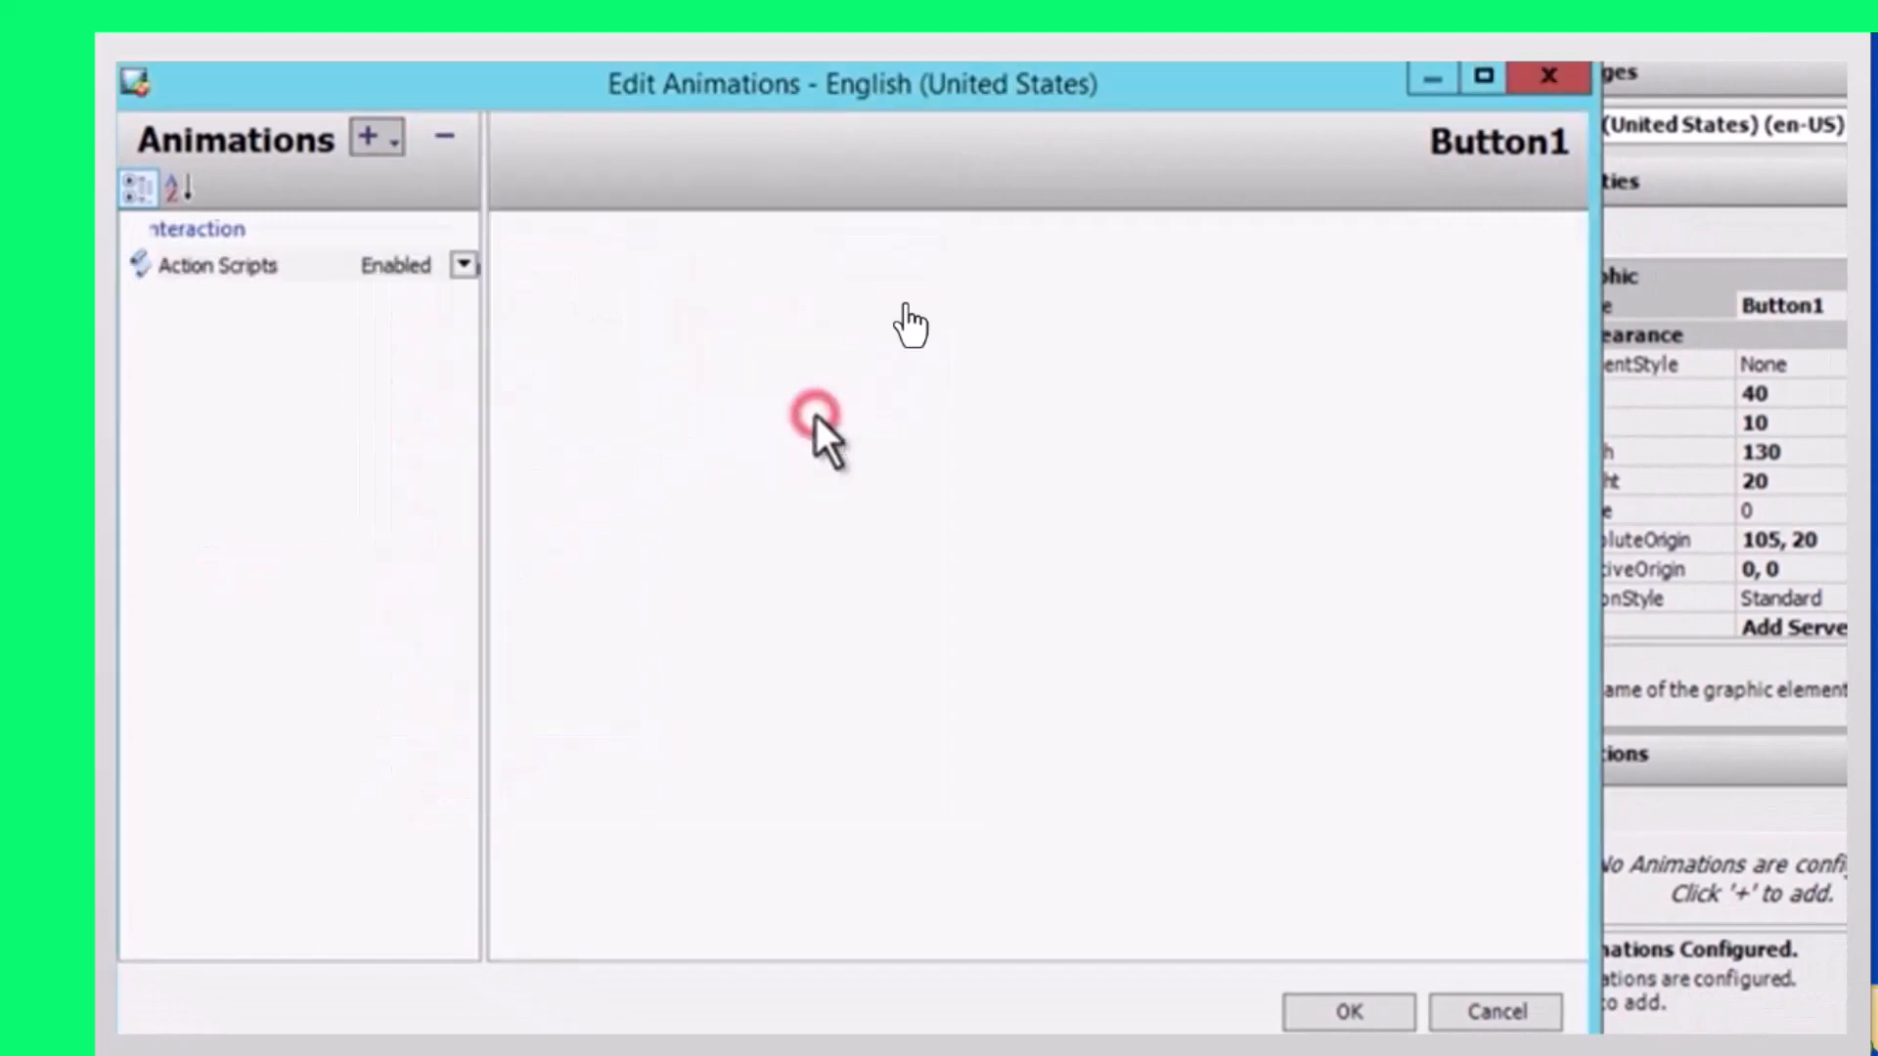
Write the comment "'add node for historian client trend control, using integrated security" on the first line of the button's action script
left_click(822, 558)
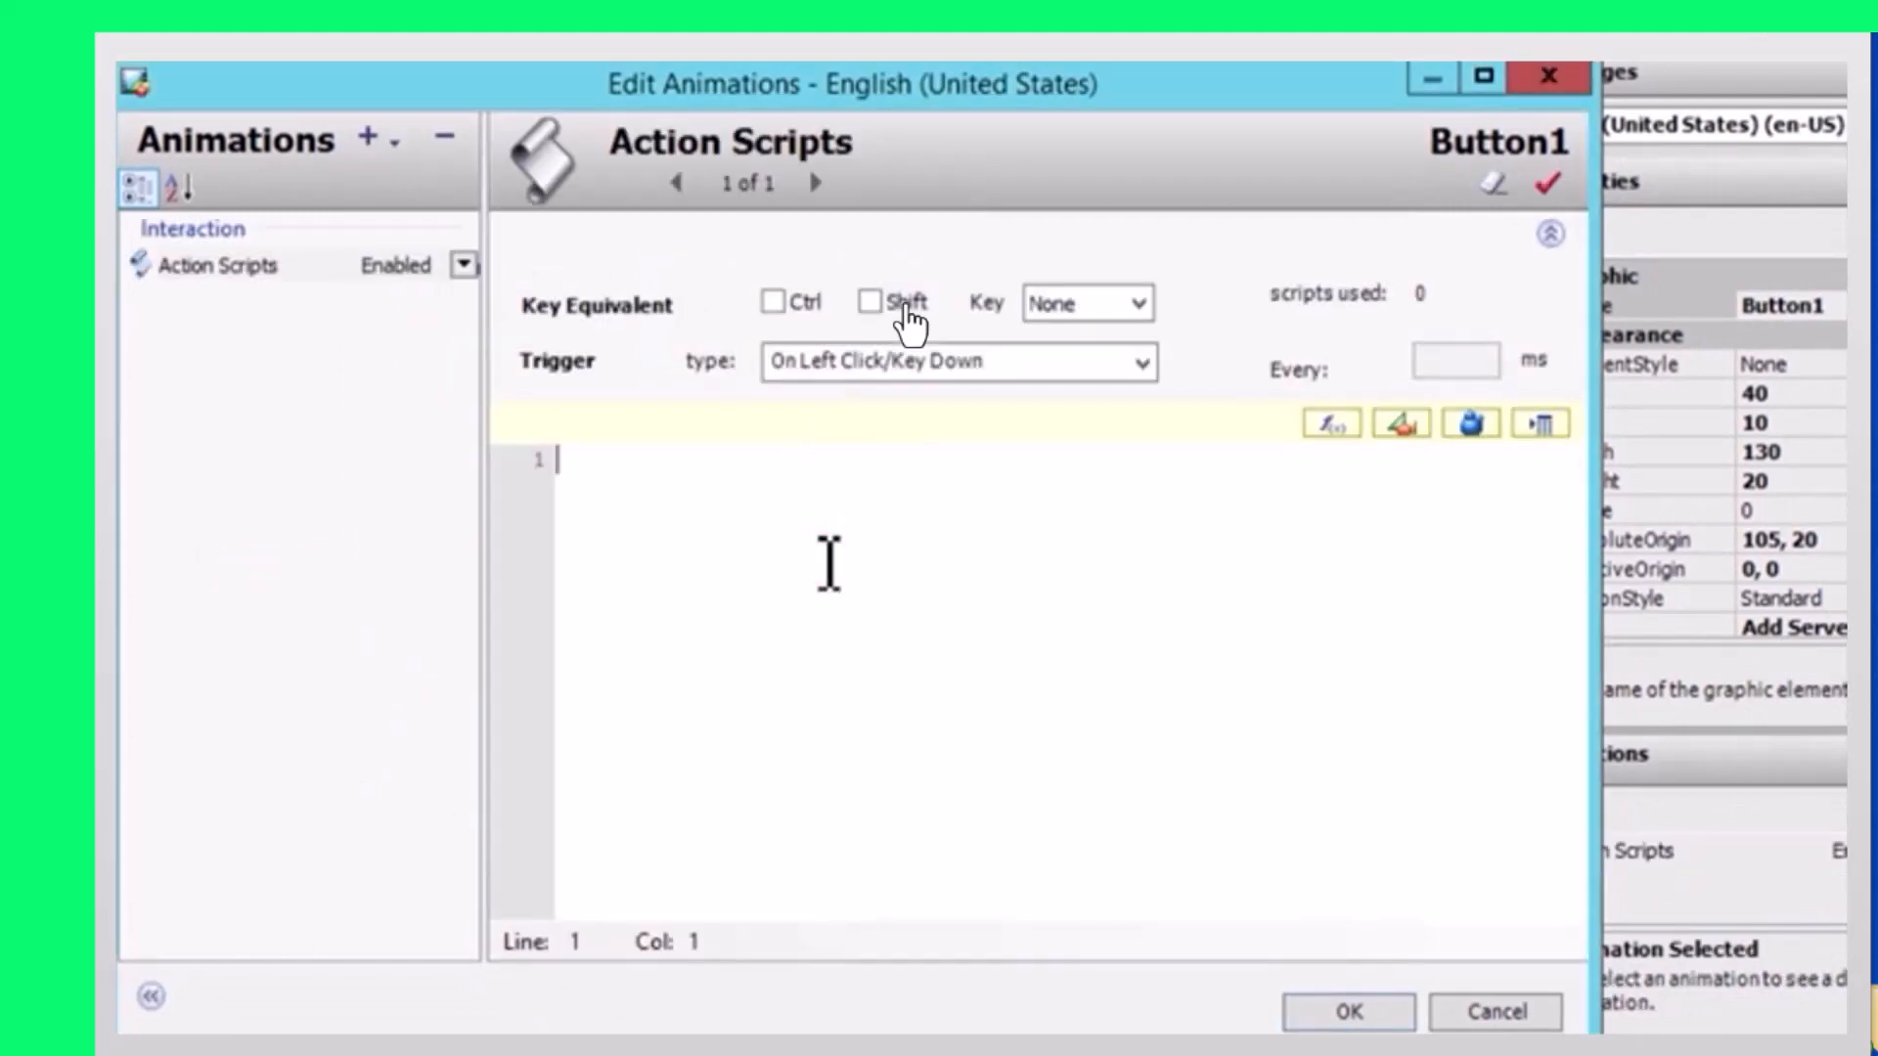
type("'add node f")
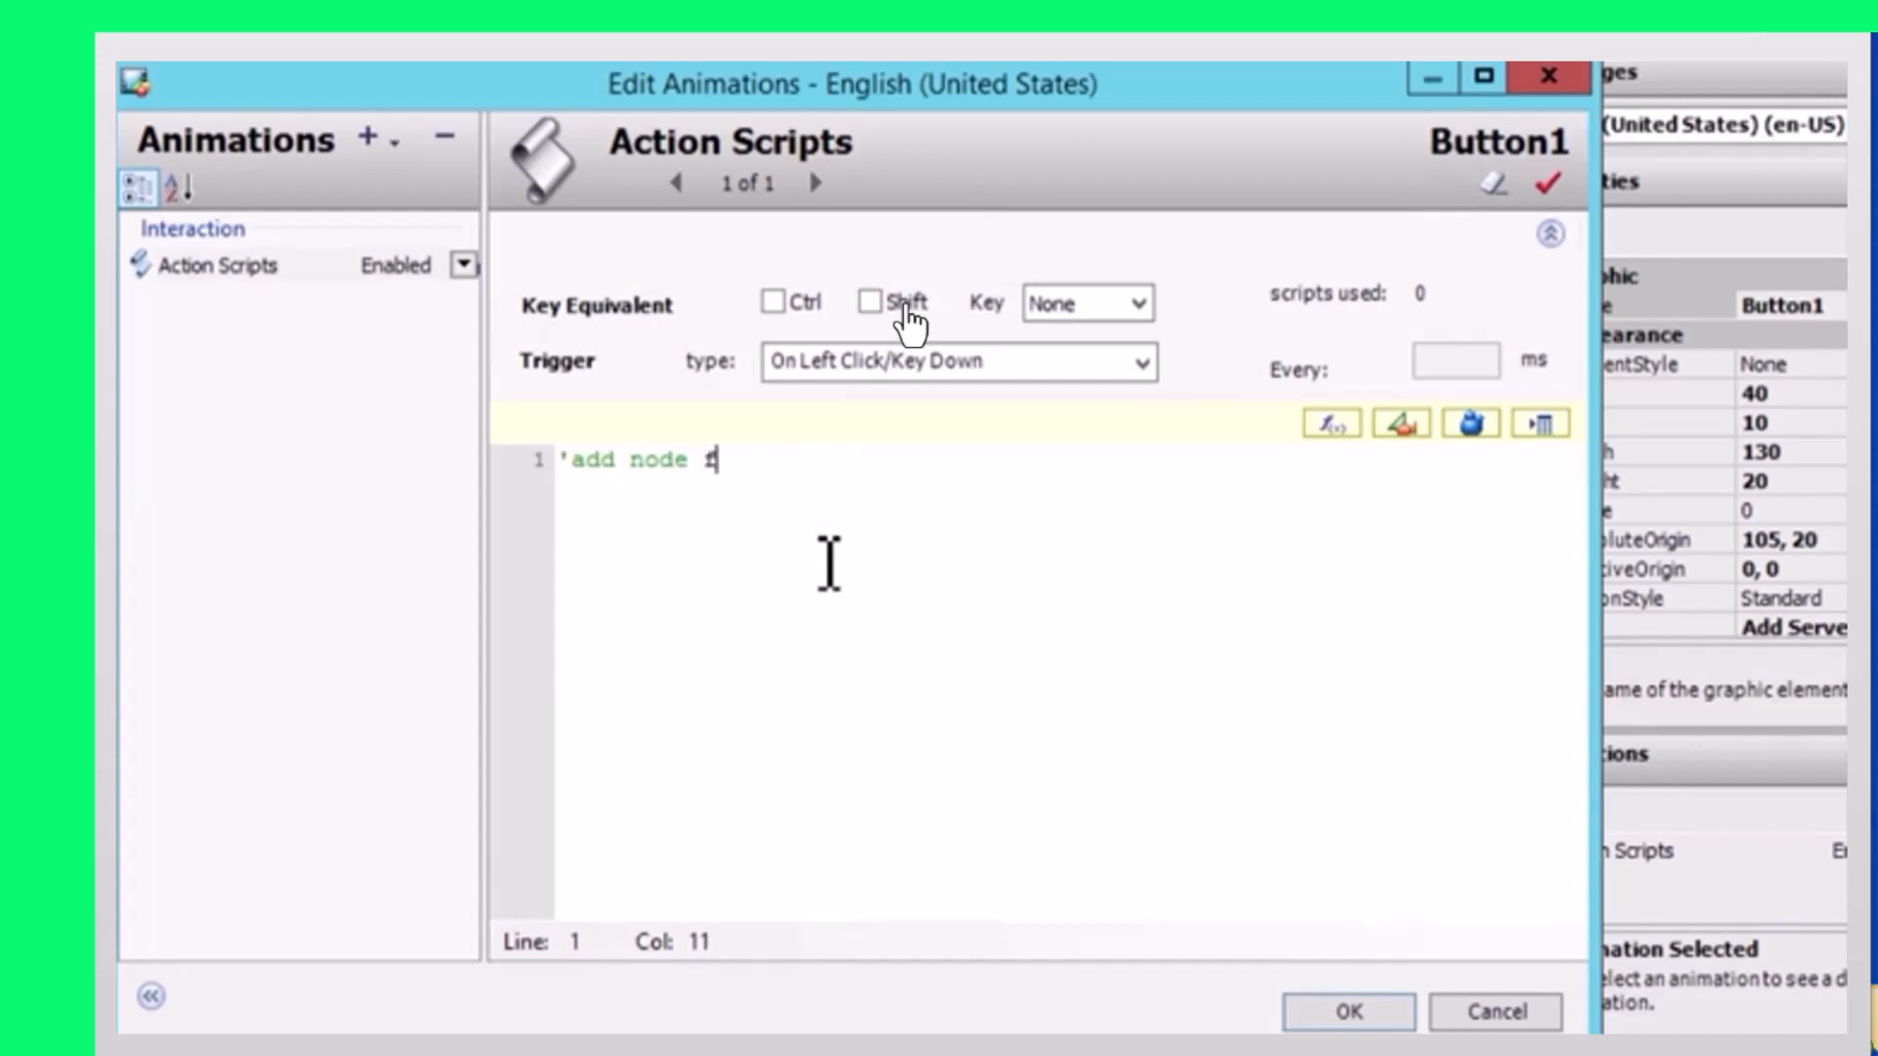
type("or historia")
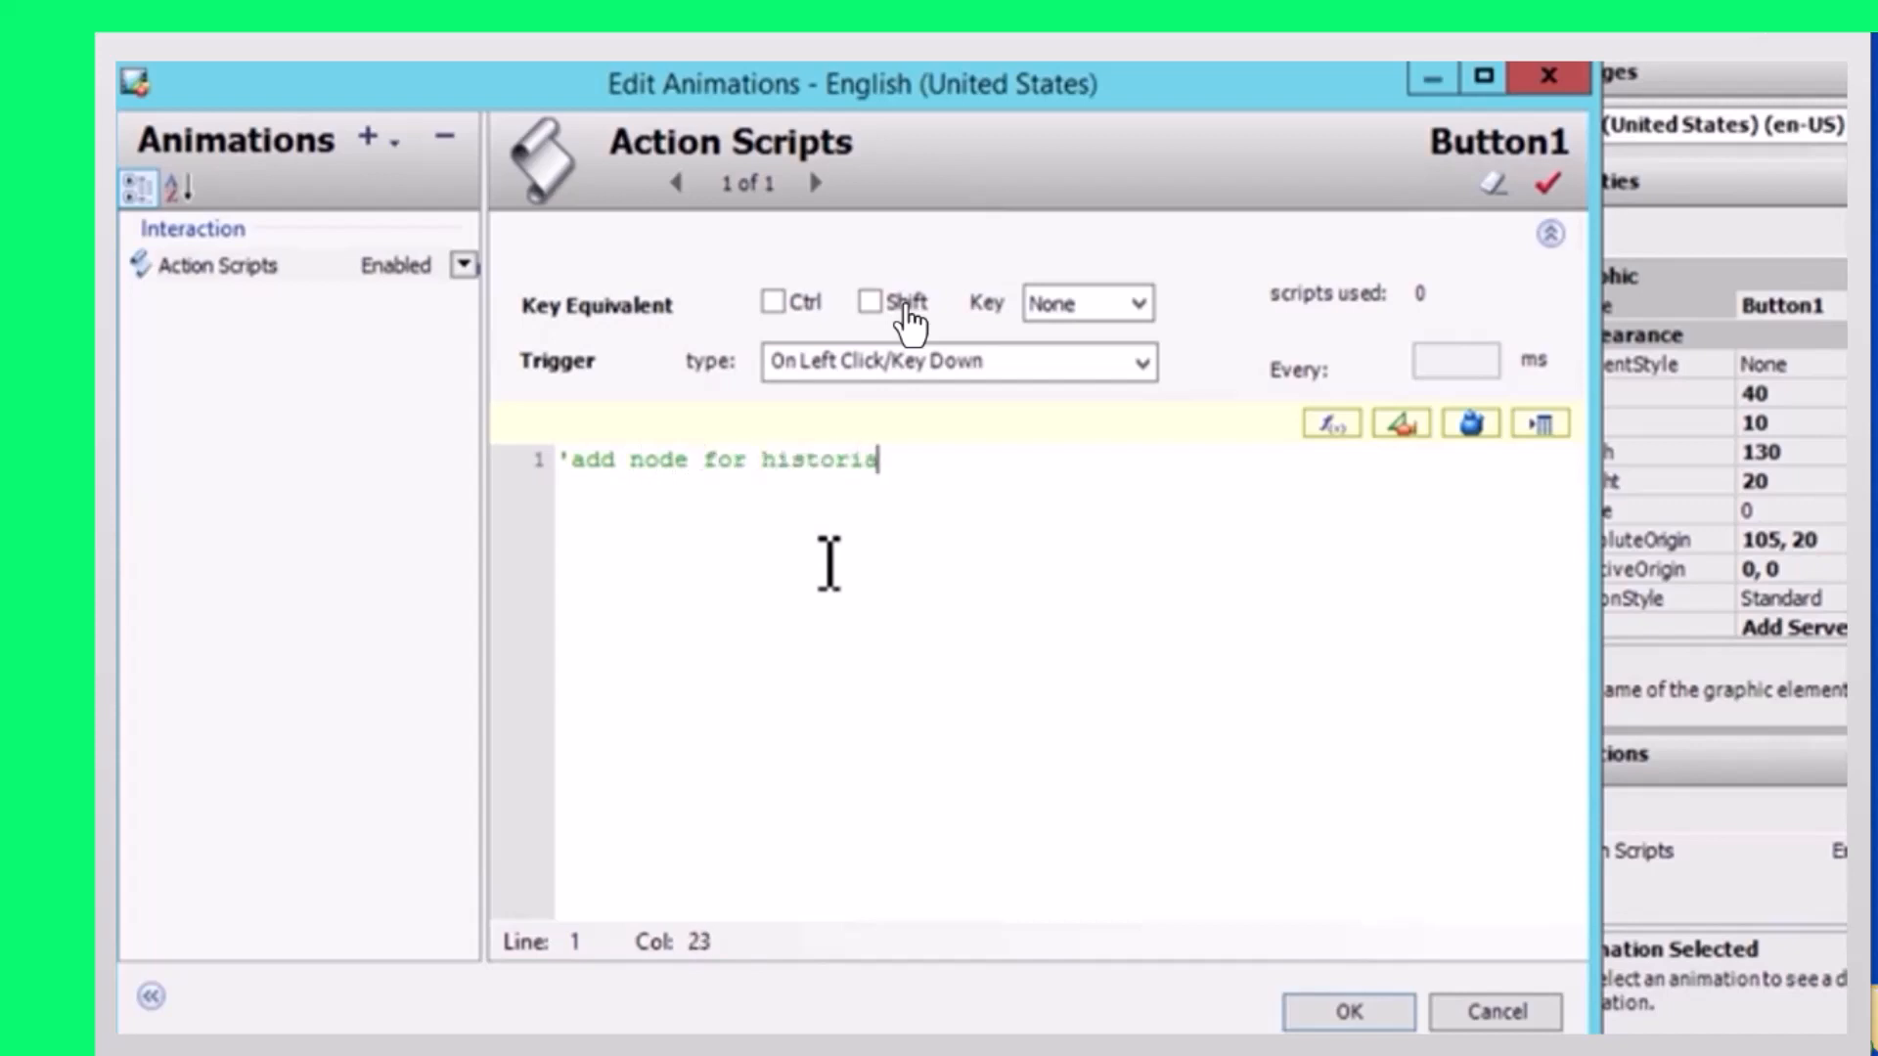
type("n client tre")
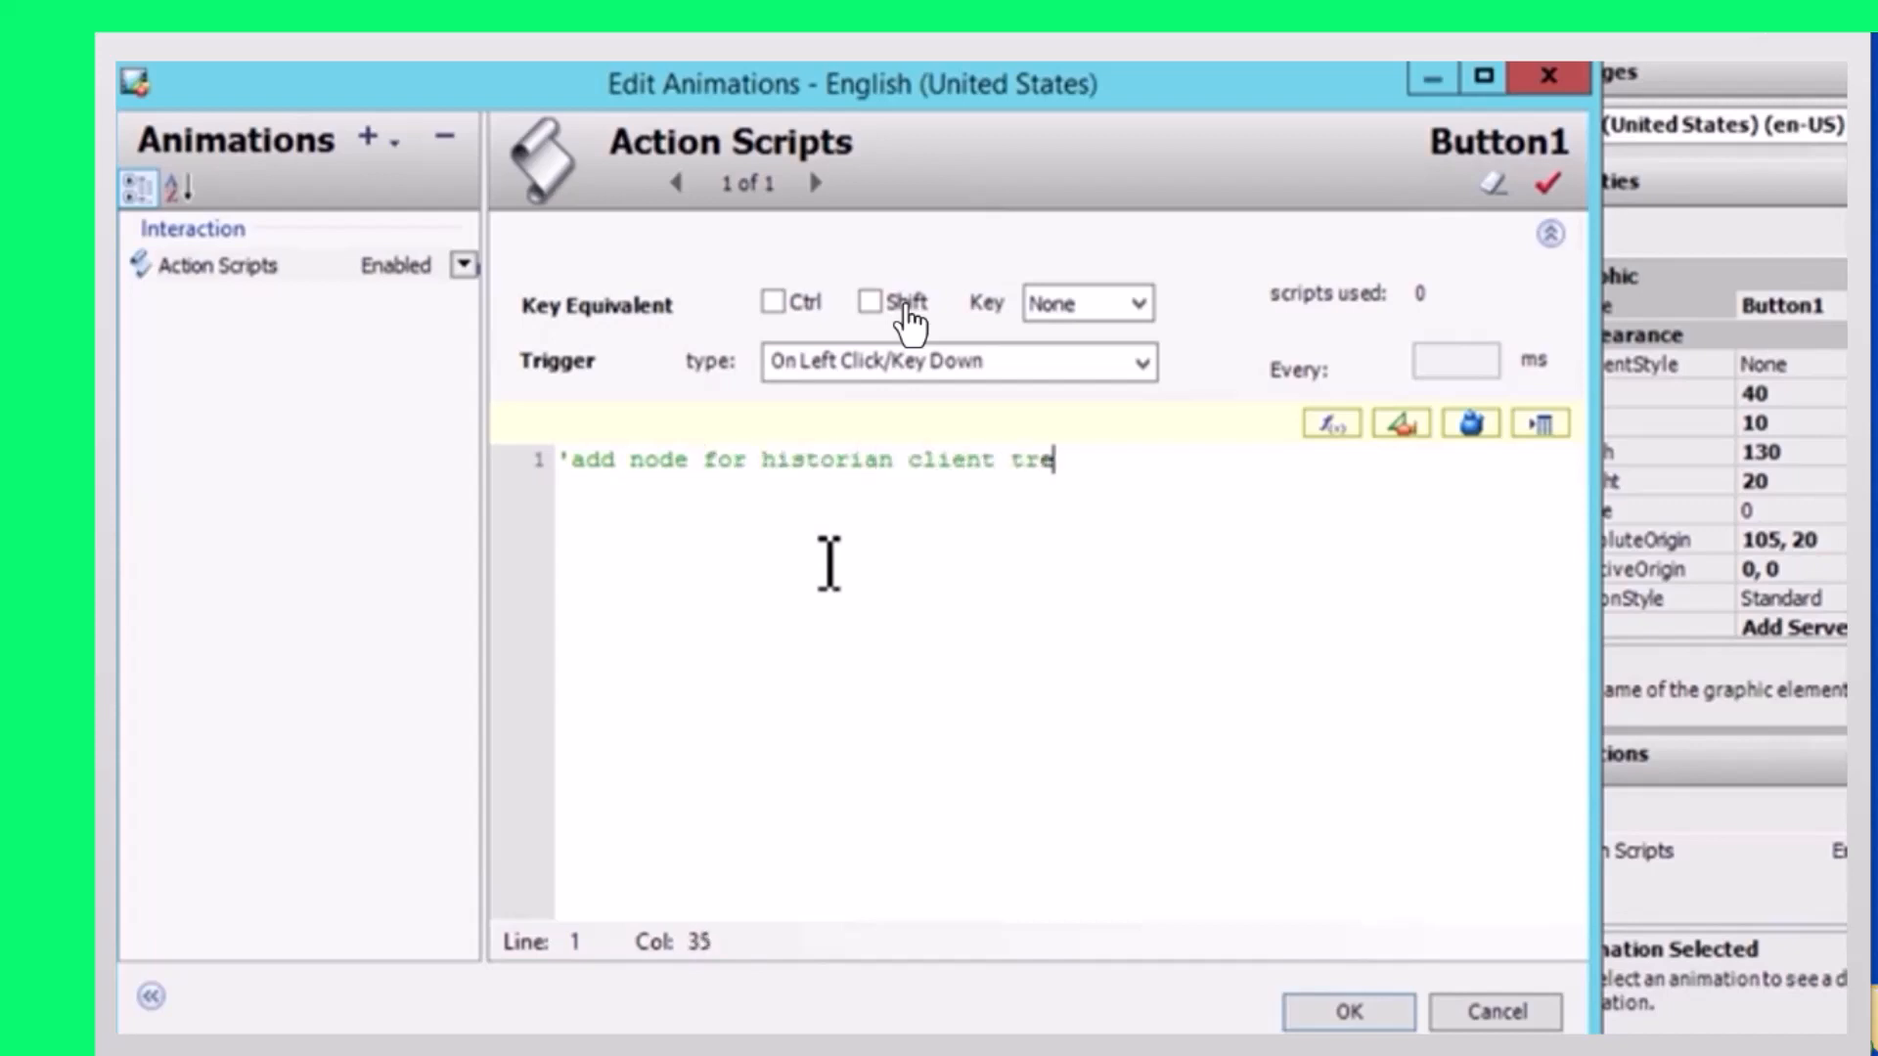
type("nd contro")
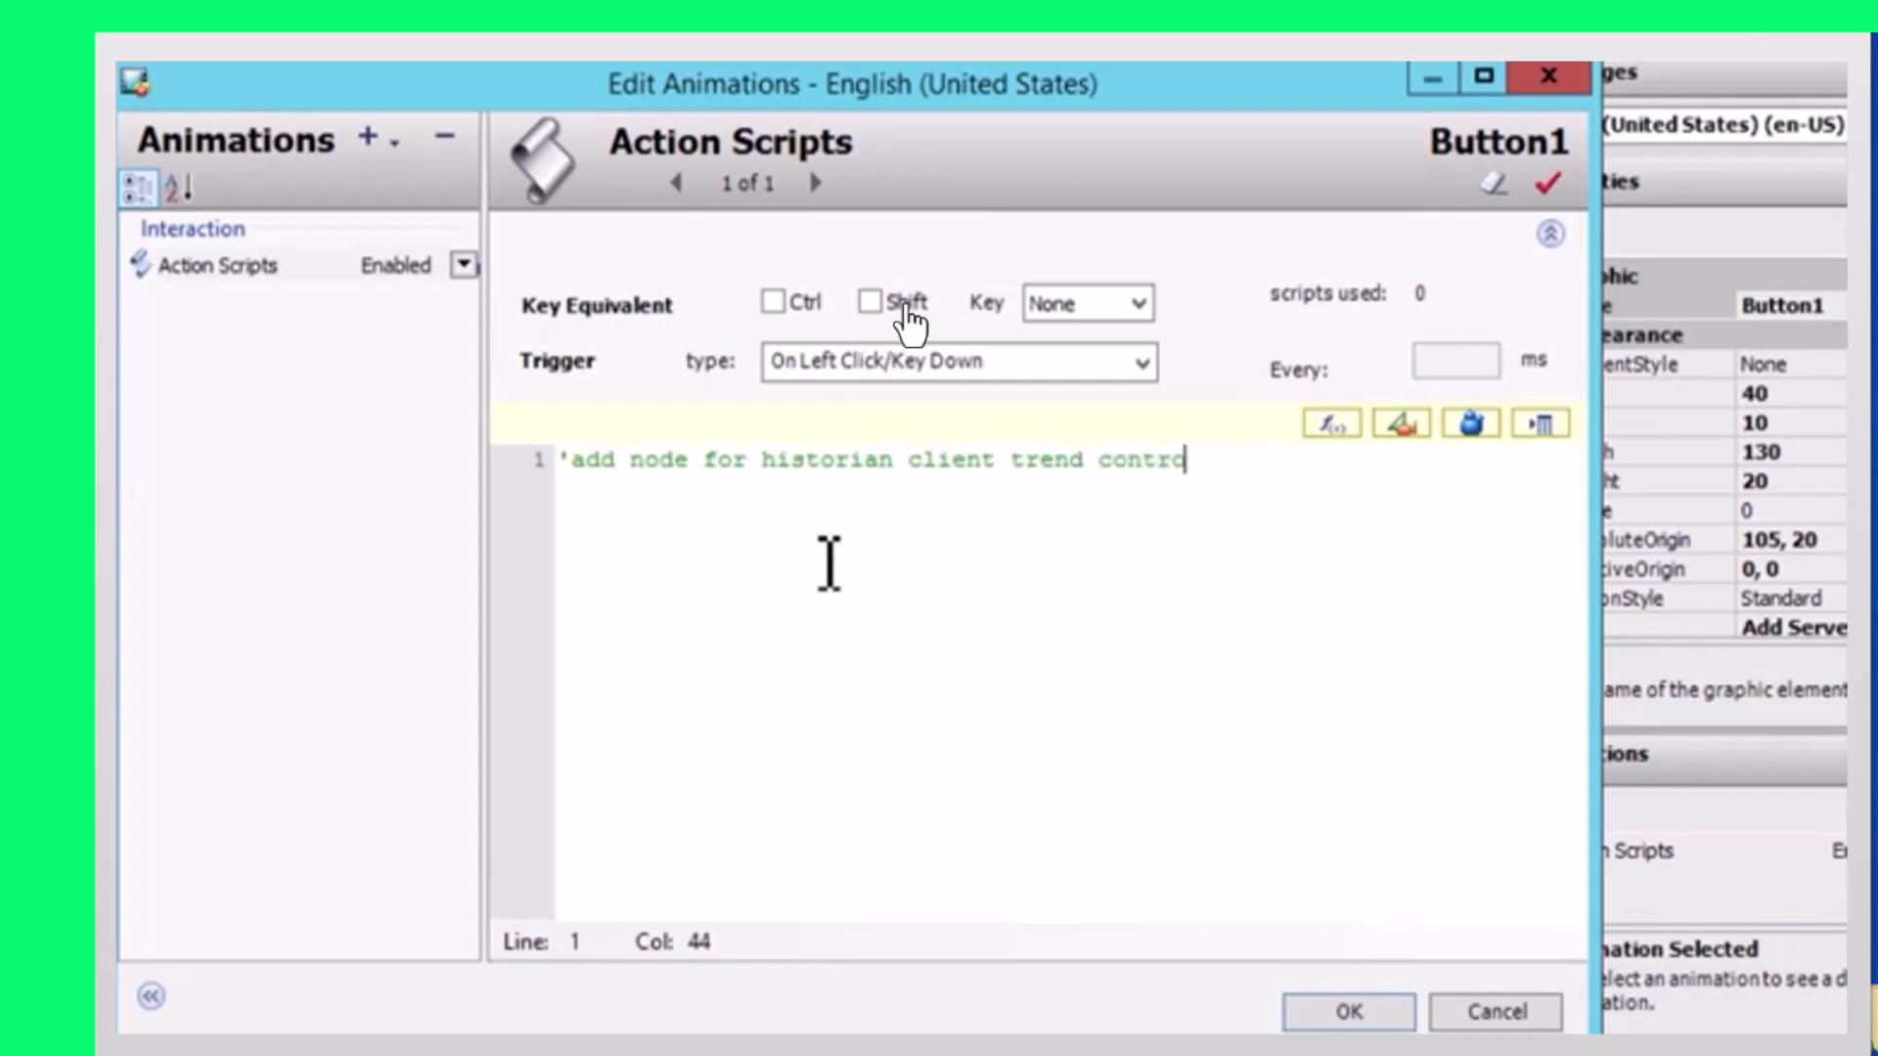
type("l, using i")
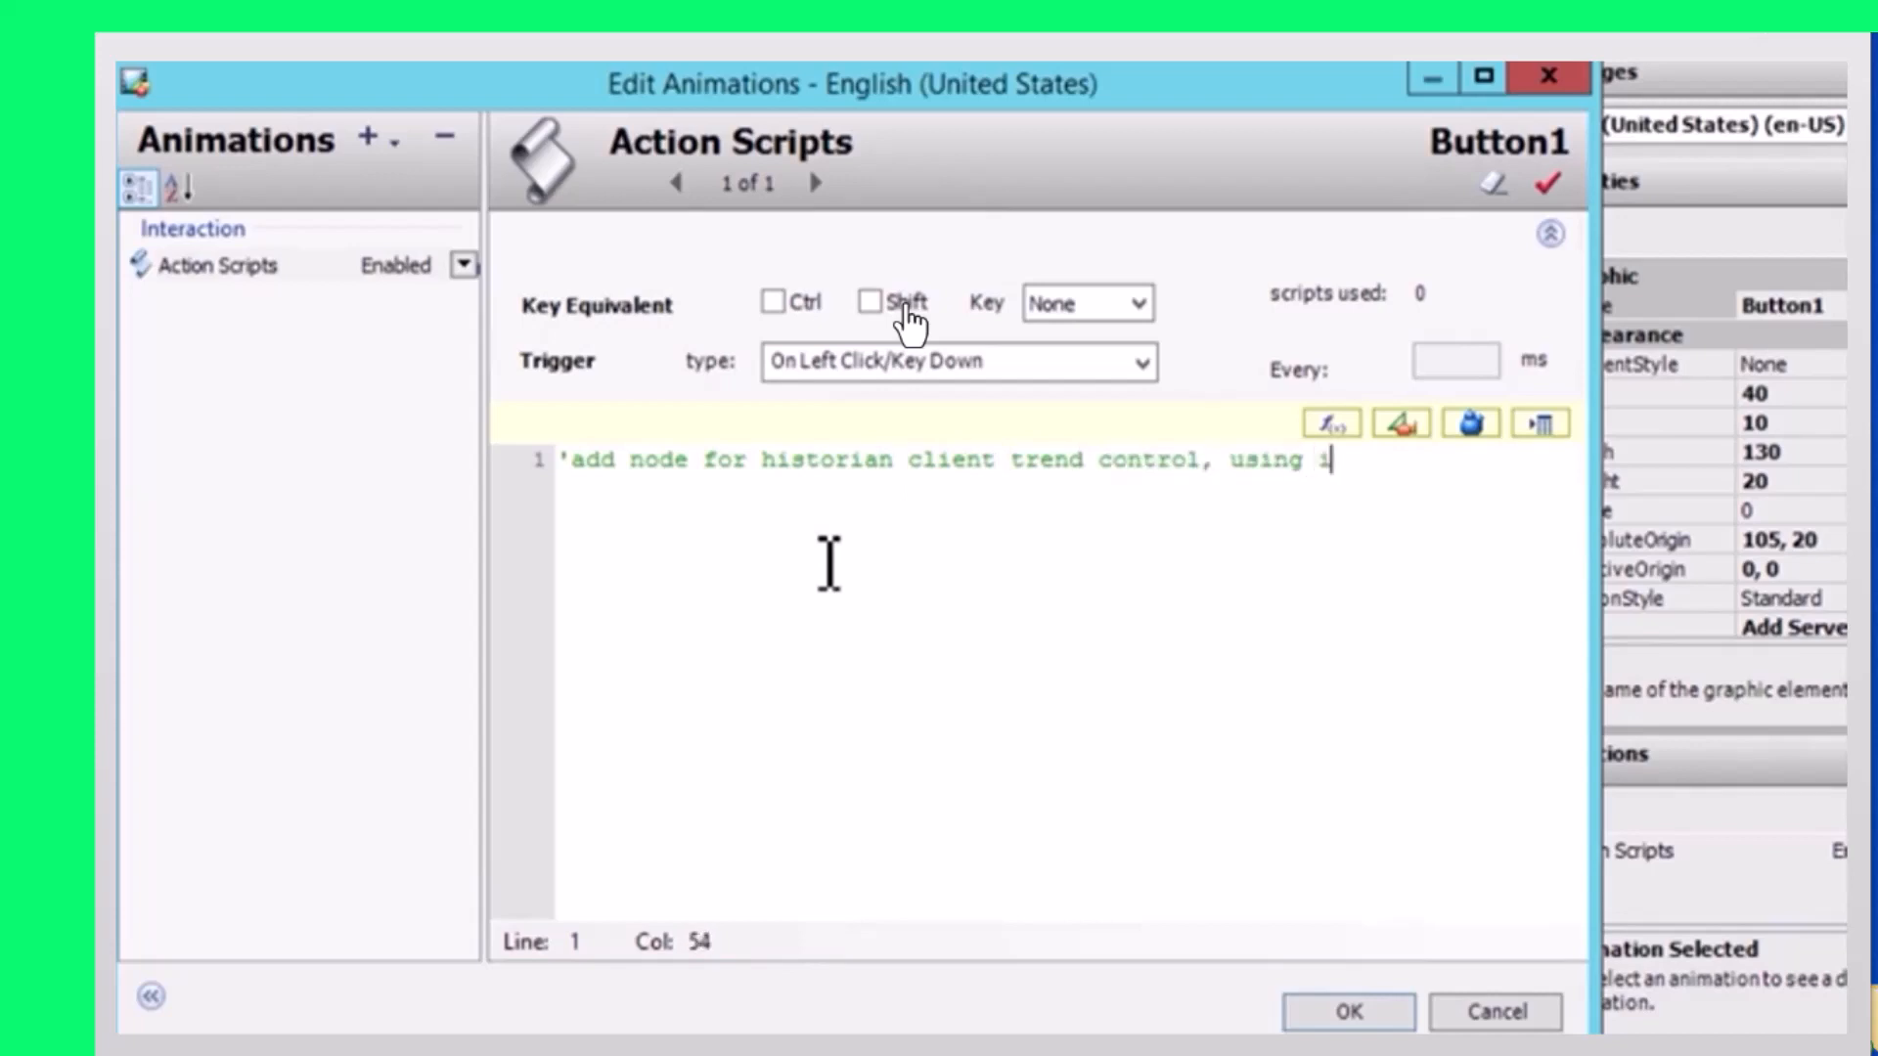
type("ntegrated se")
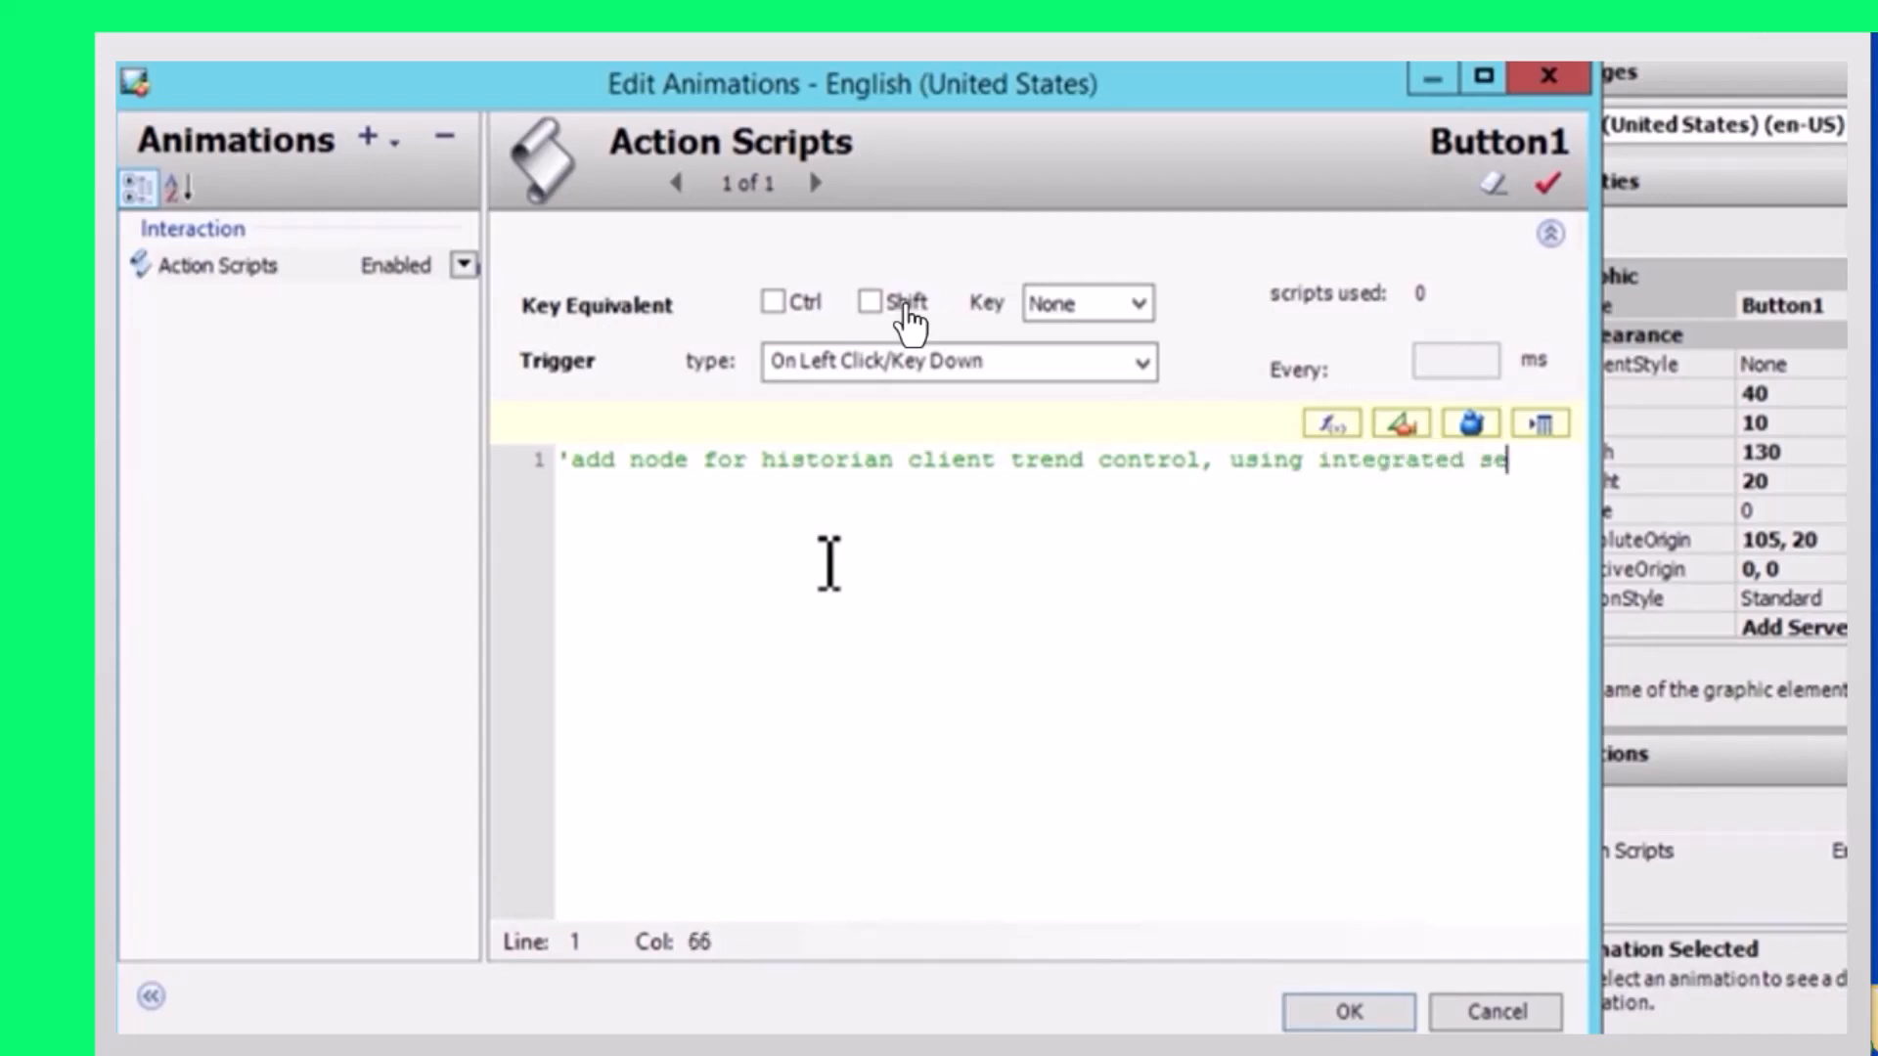
type("curity")
key("Return")
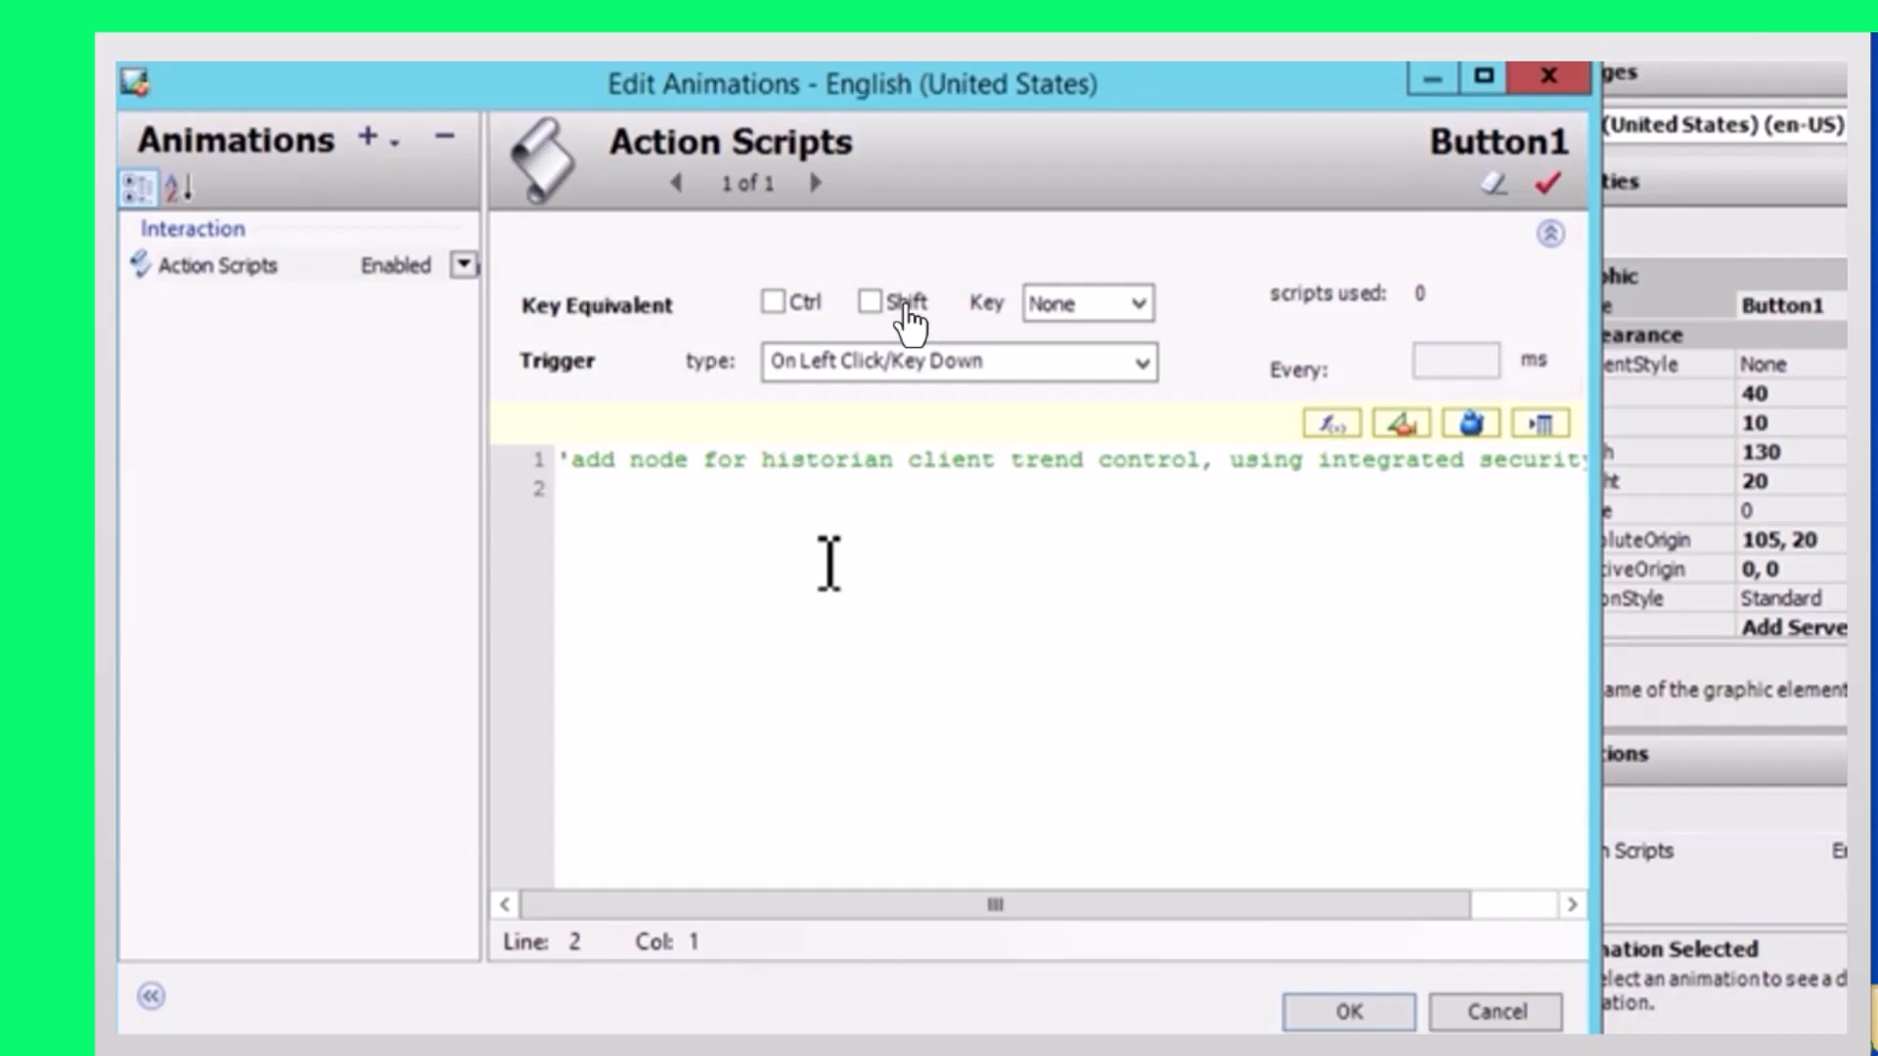
Begin the second line of the button's action script with the reference "Trend." to the trend control
type("tr")
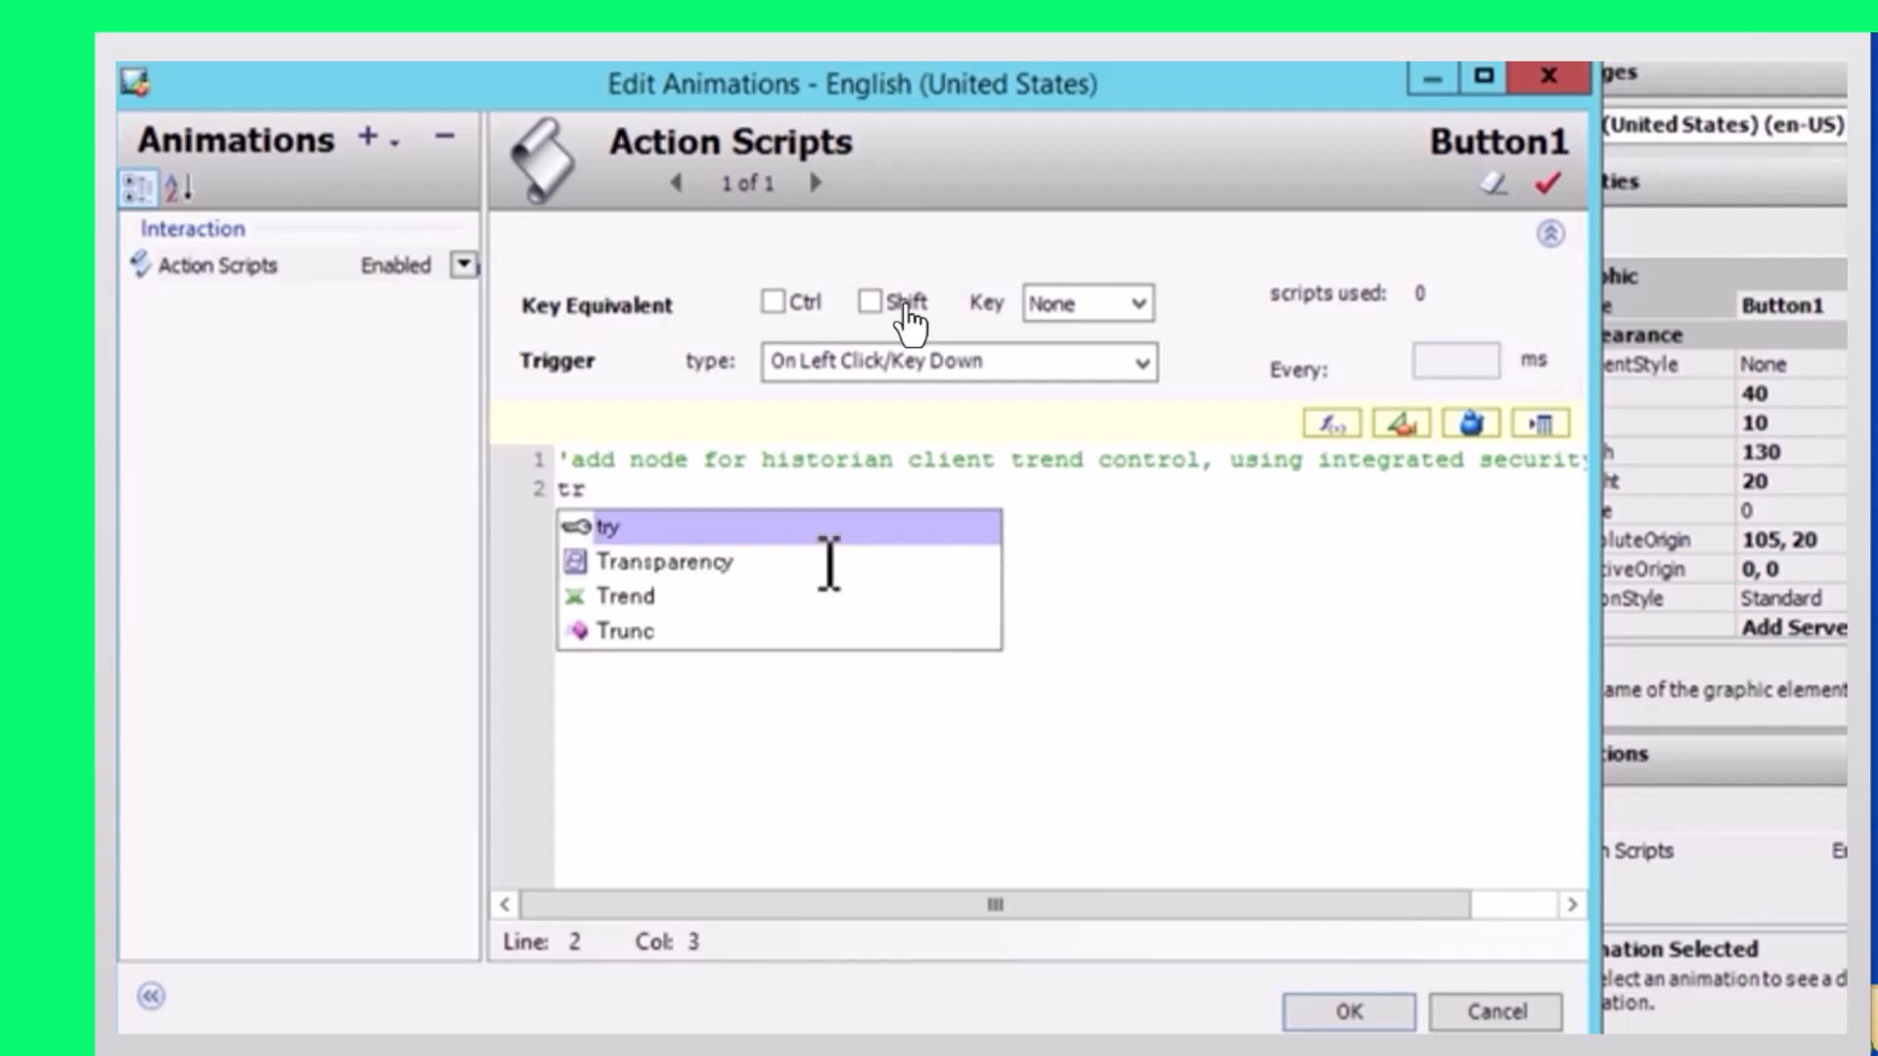
type("end")
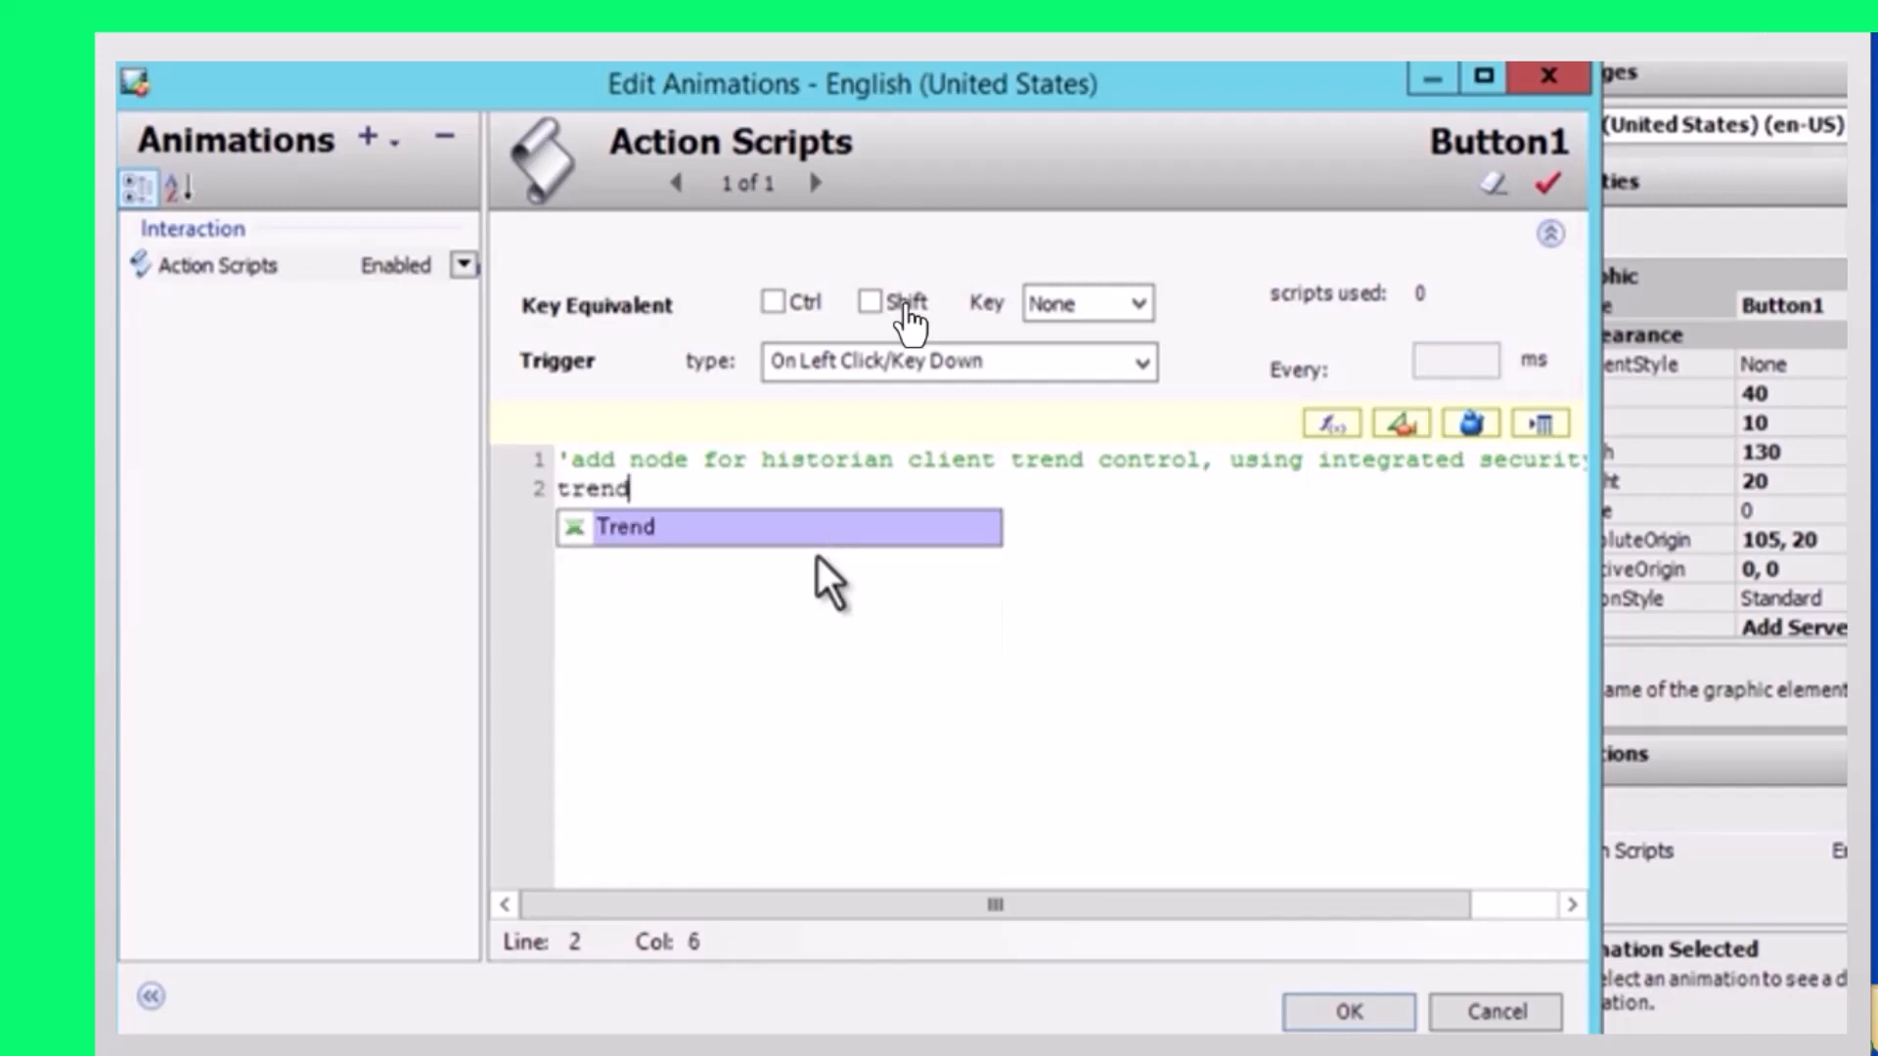
type(".")
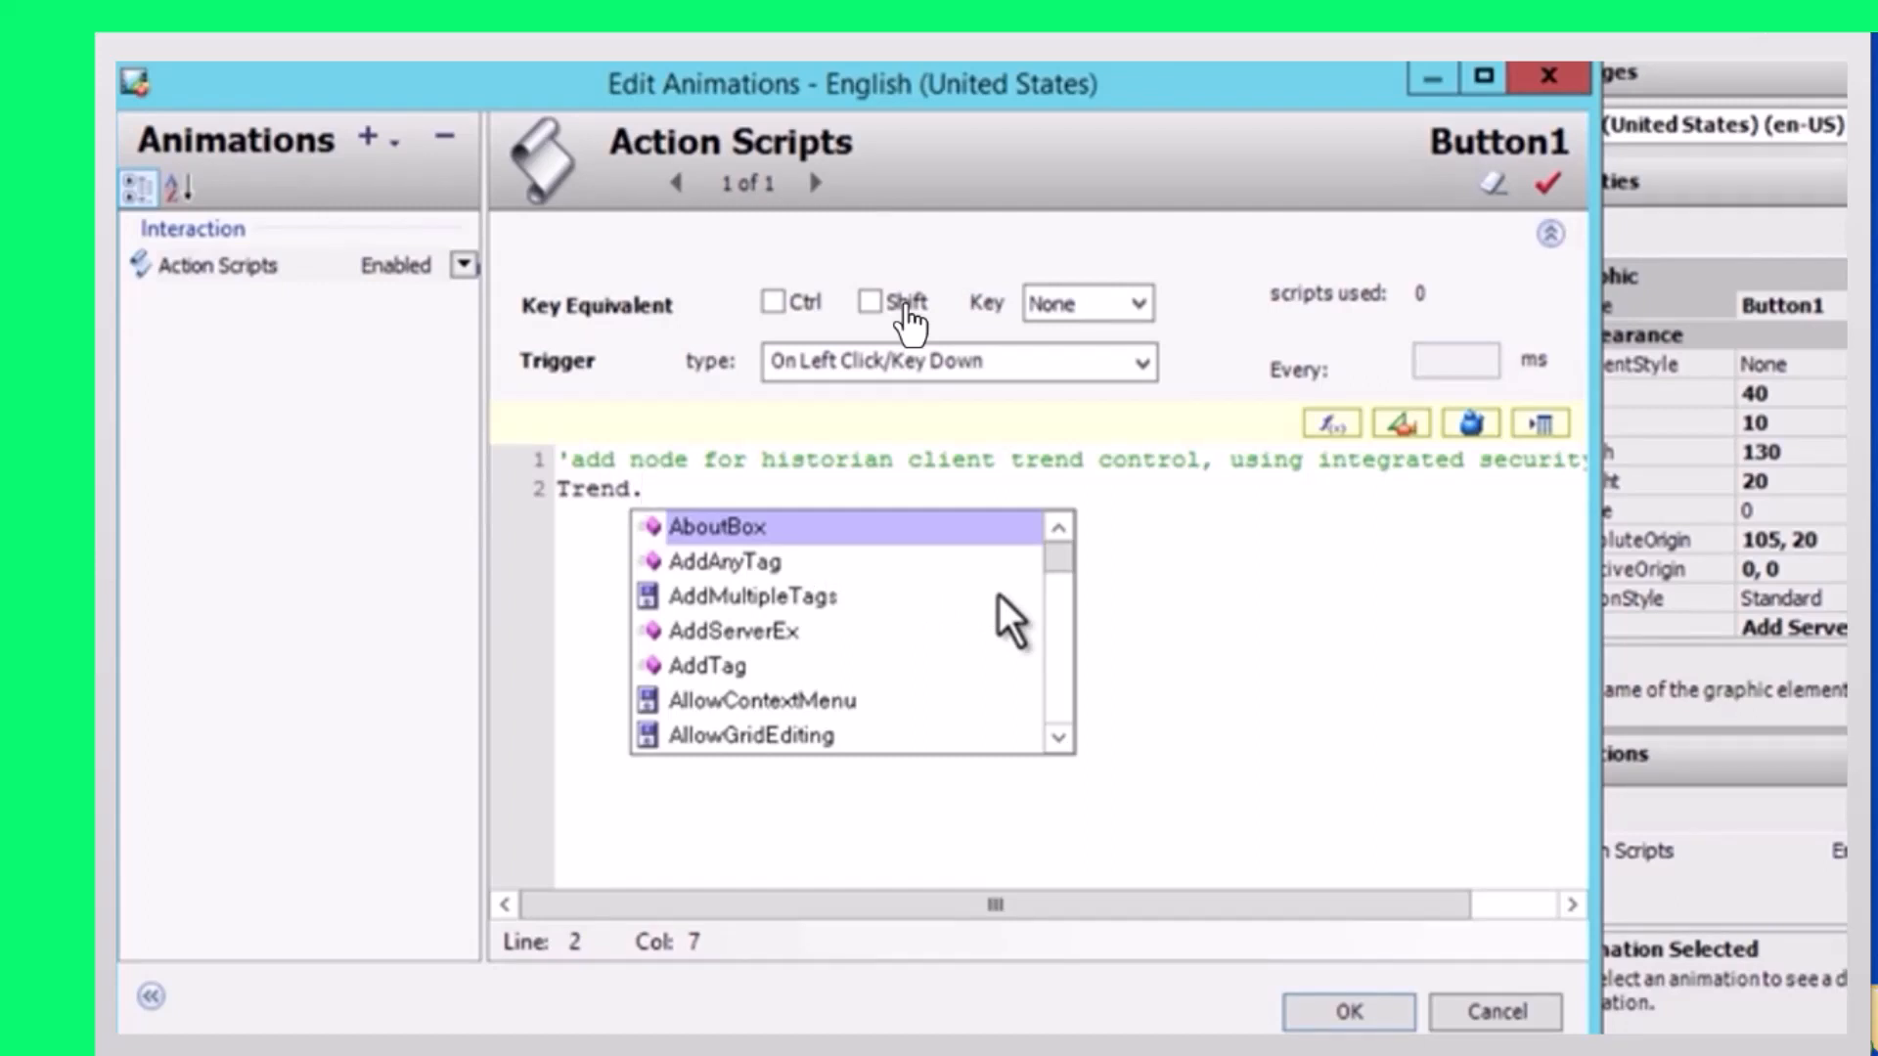
Examine which methods and properties the Trend control offers for scripting, from the add-server methods through the current-tag properties
key("Down")
key("Down")
key("Down")
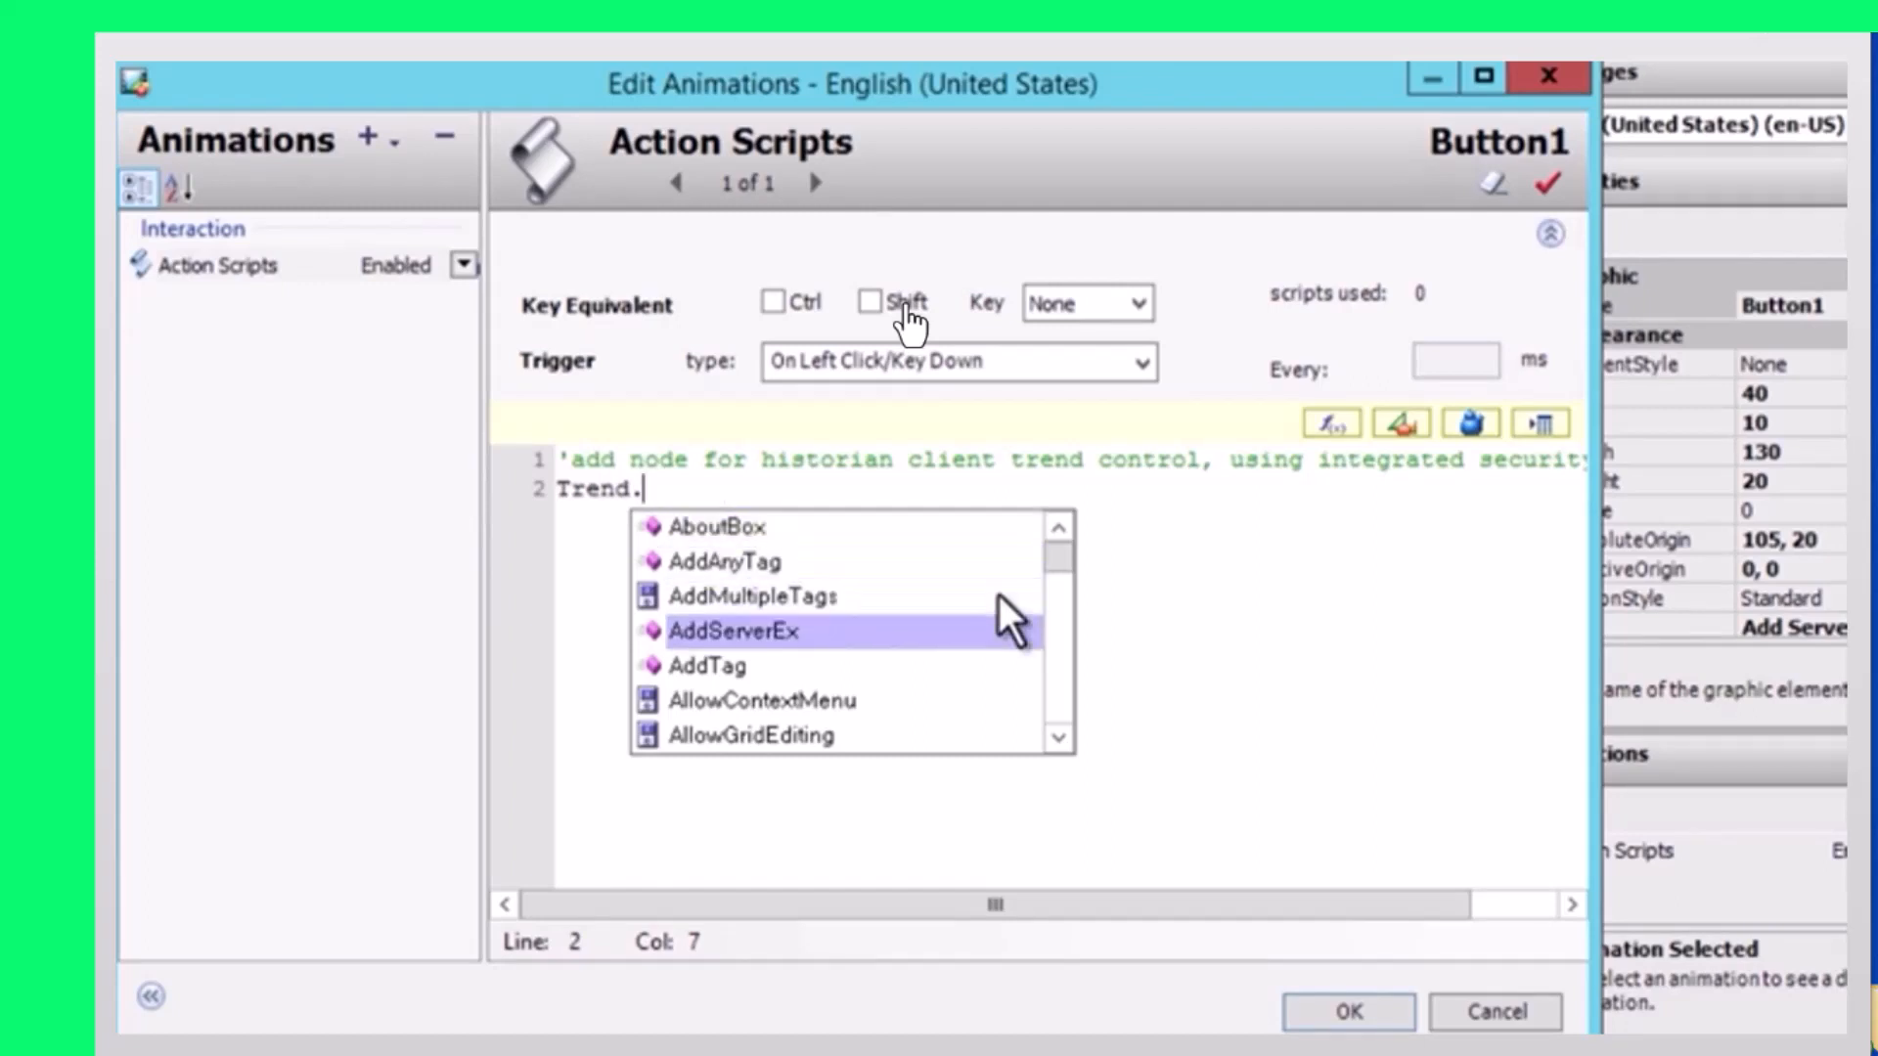
key("Down")
key("Down")
key("Down")
key("Down")
key("Down")
key("Down")
key("Down")
key("Down")
key("Down")
key("Down")
key("Down")
key("Down")
key("Down")
key("Down")
key("Down")
key("Down")
key("Down")
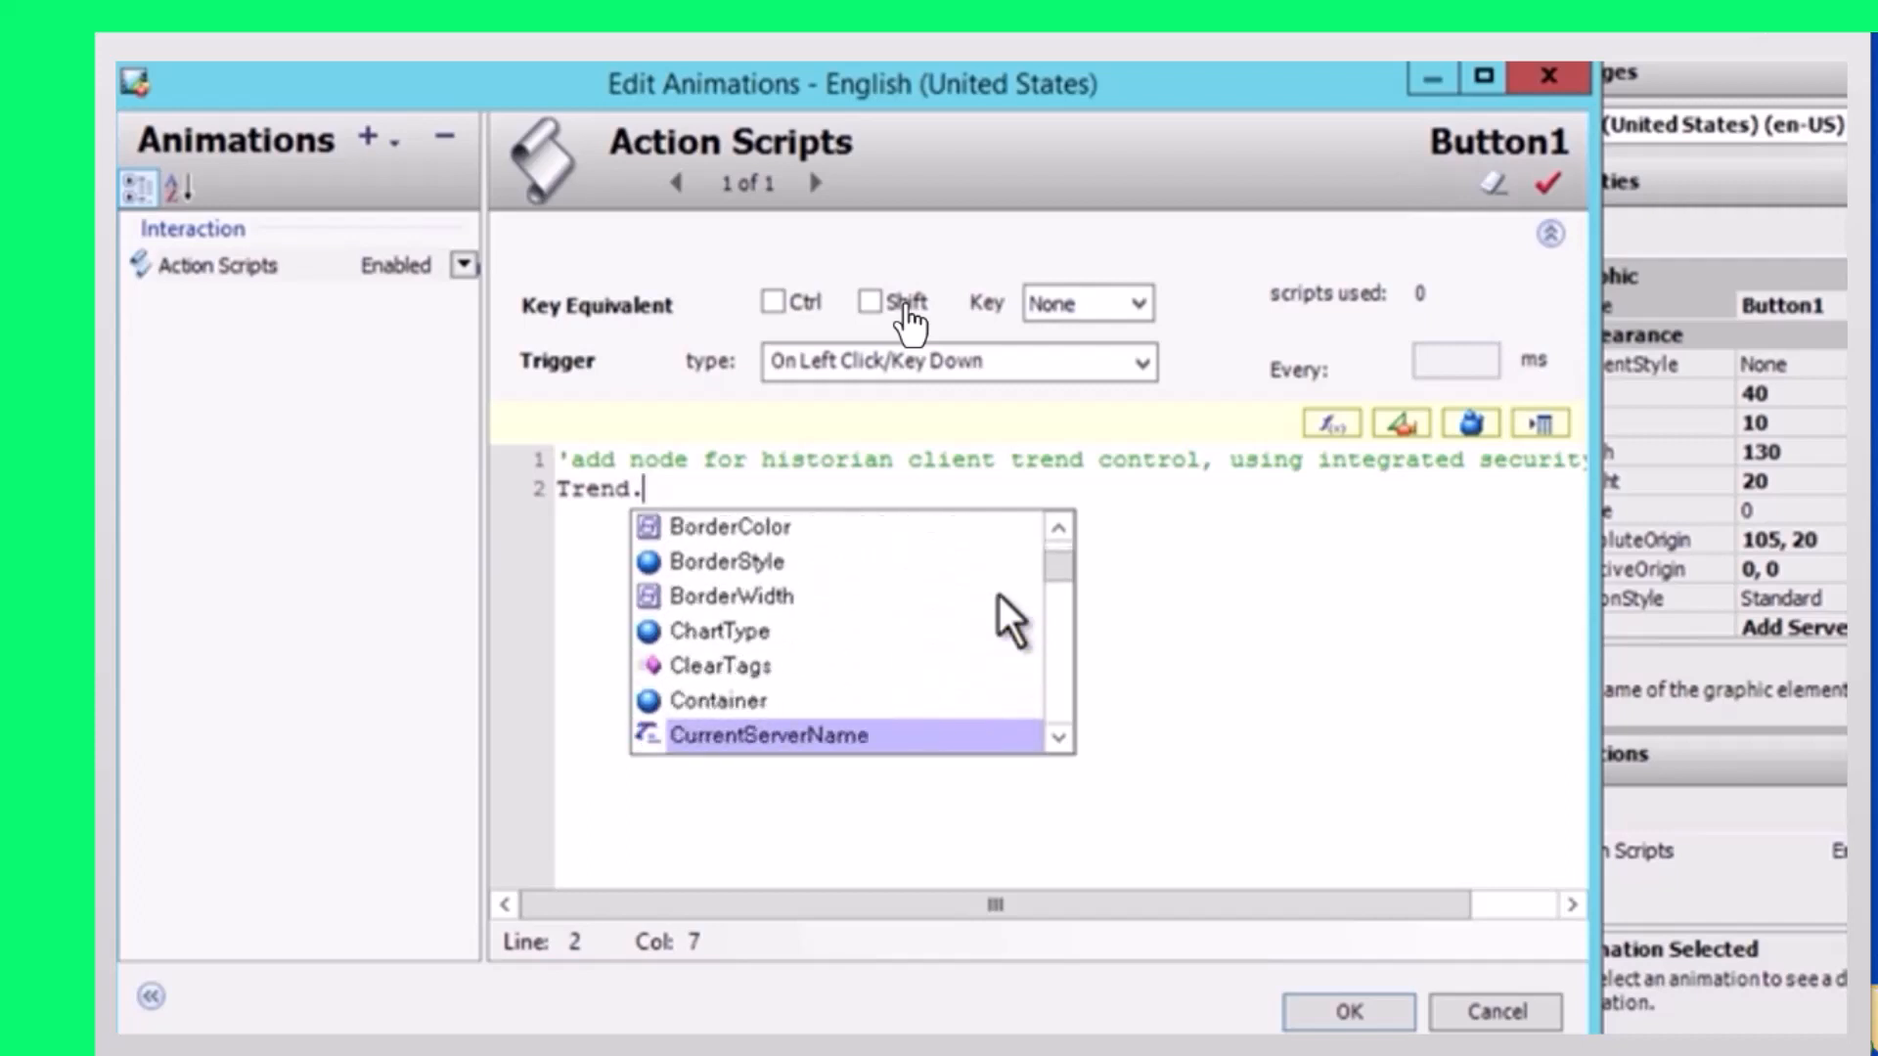
key("Down")
key("Down")
key("Down")
key("Down")
key("Down")
key("Down")
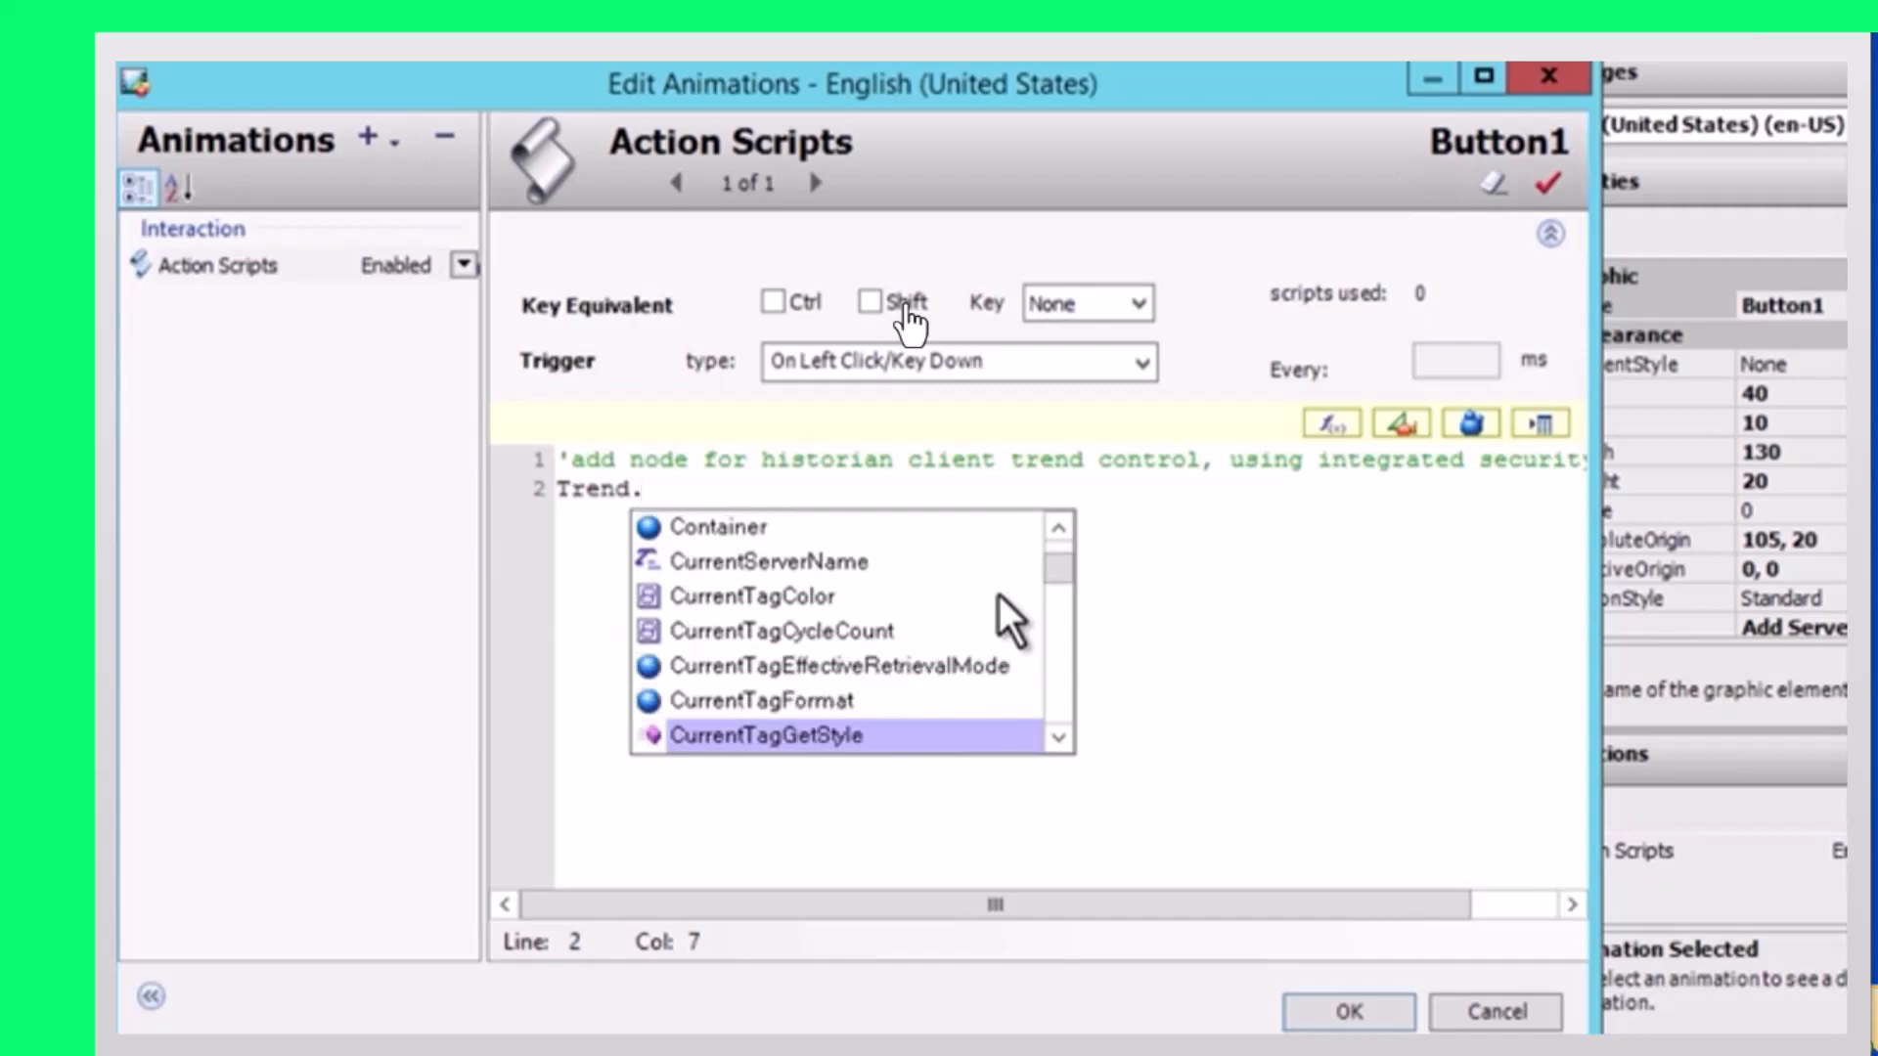
key("Up")
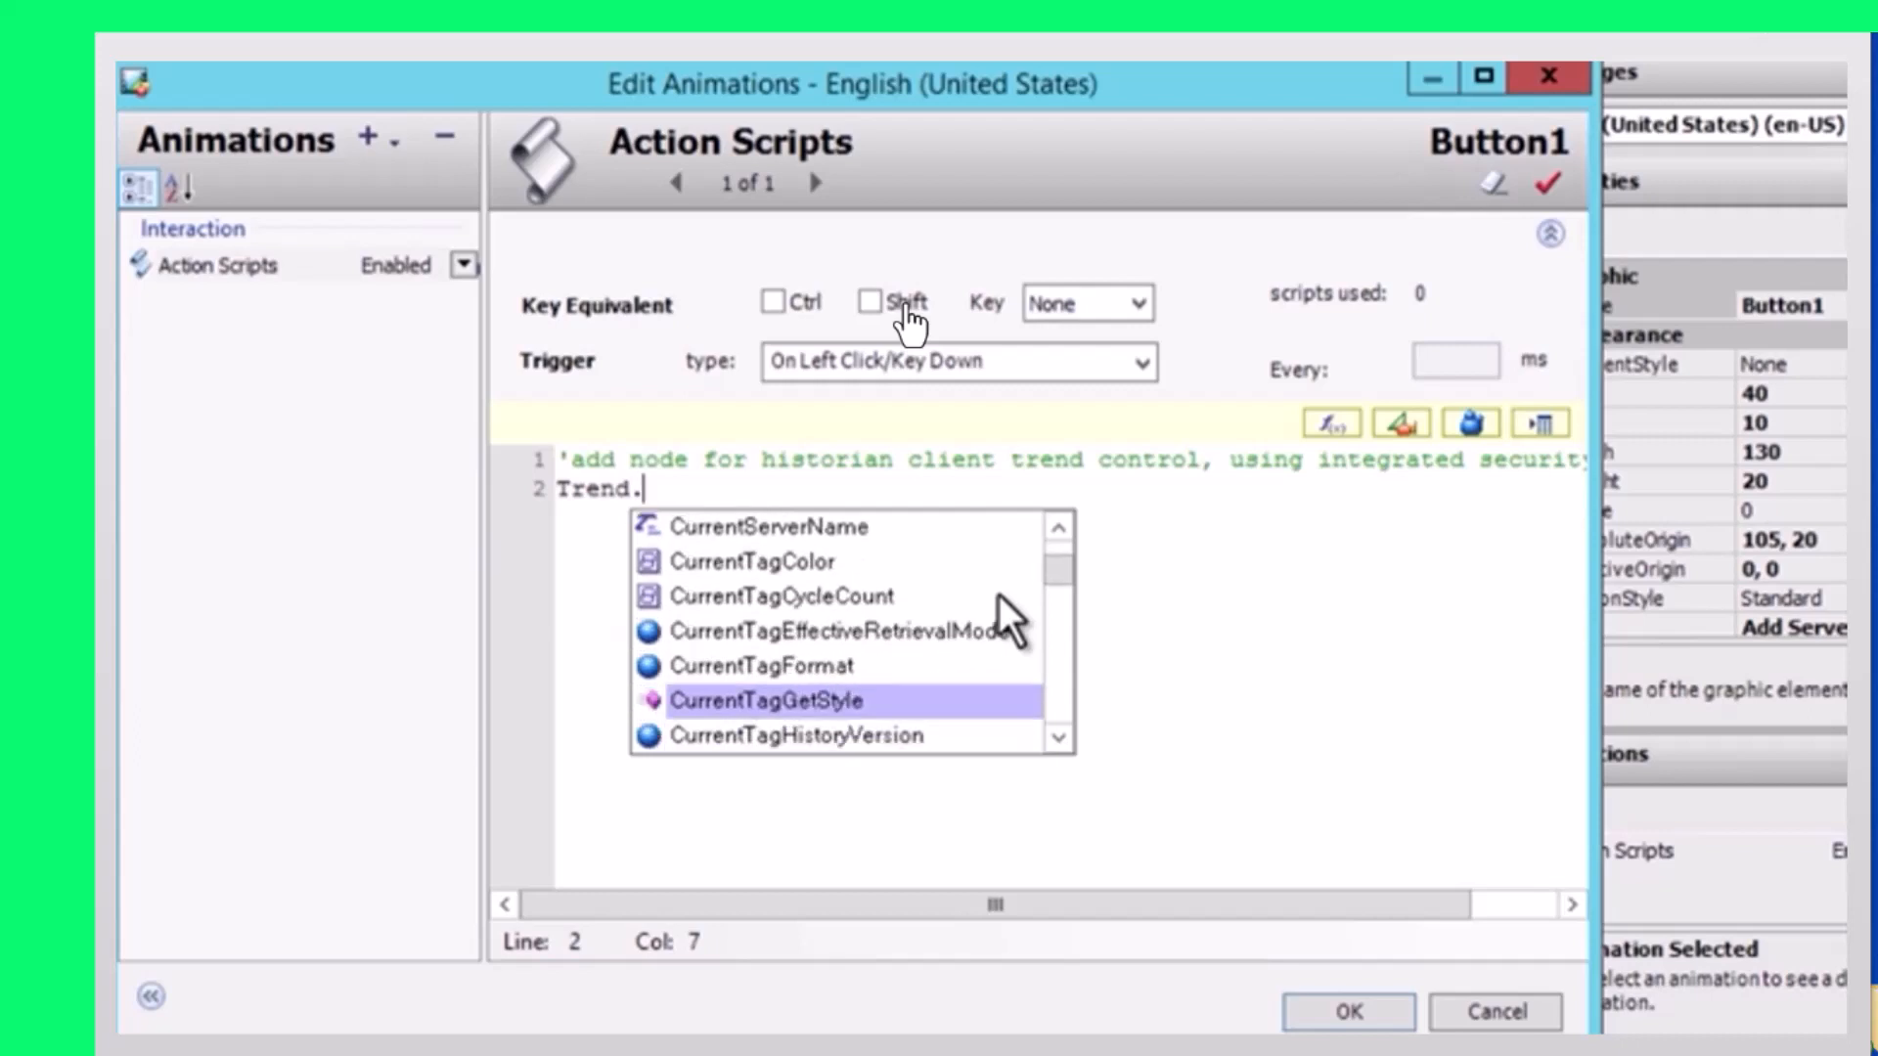
key("Down")
key("Down")
key("Down")
key("Down")
key("Down")
key("Down")
key("Down")
key("Down")
key("Down")
key("Down")
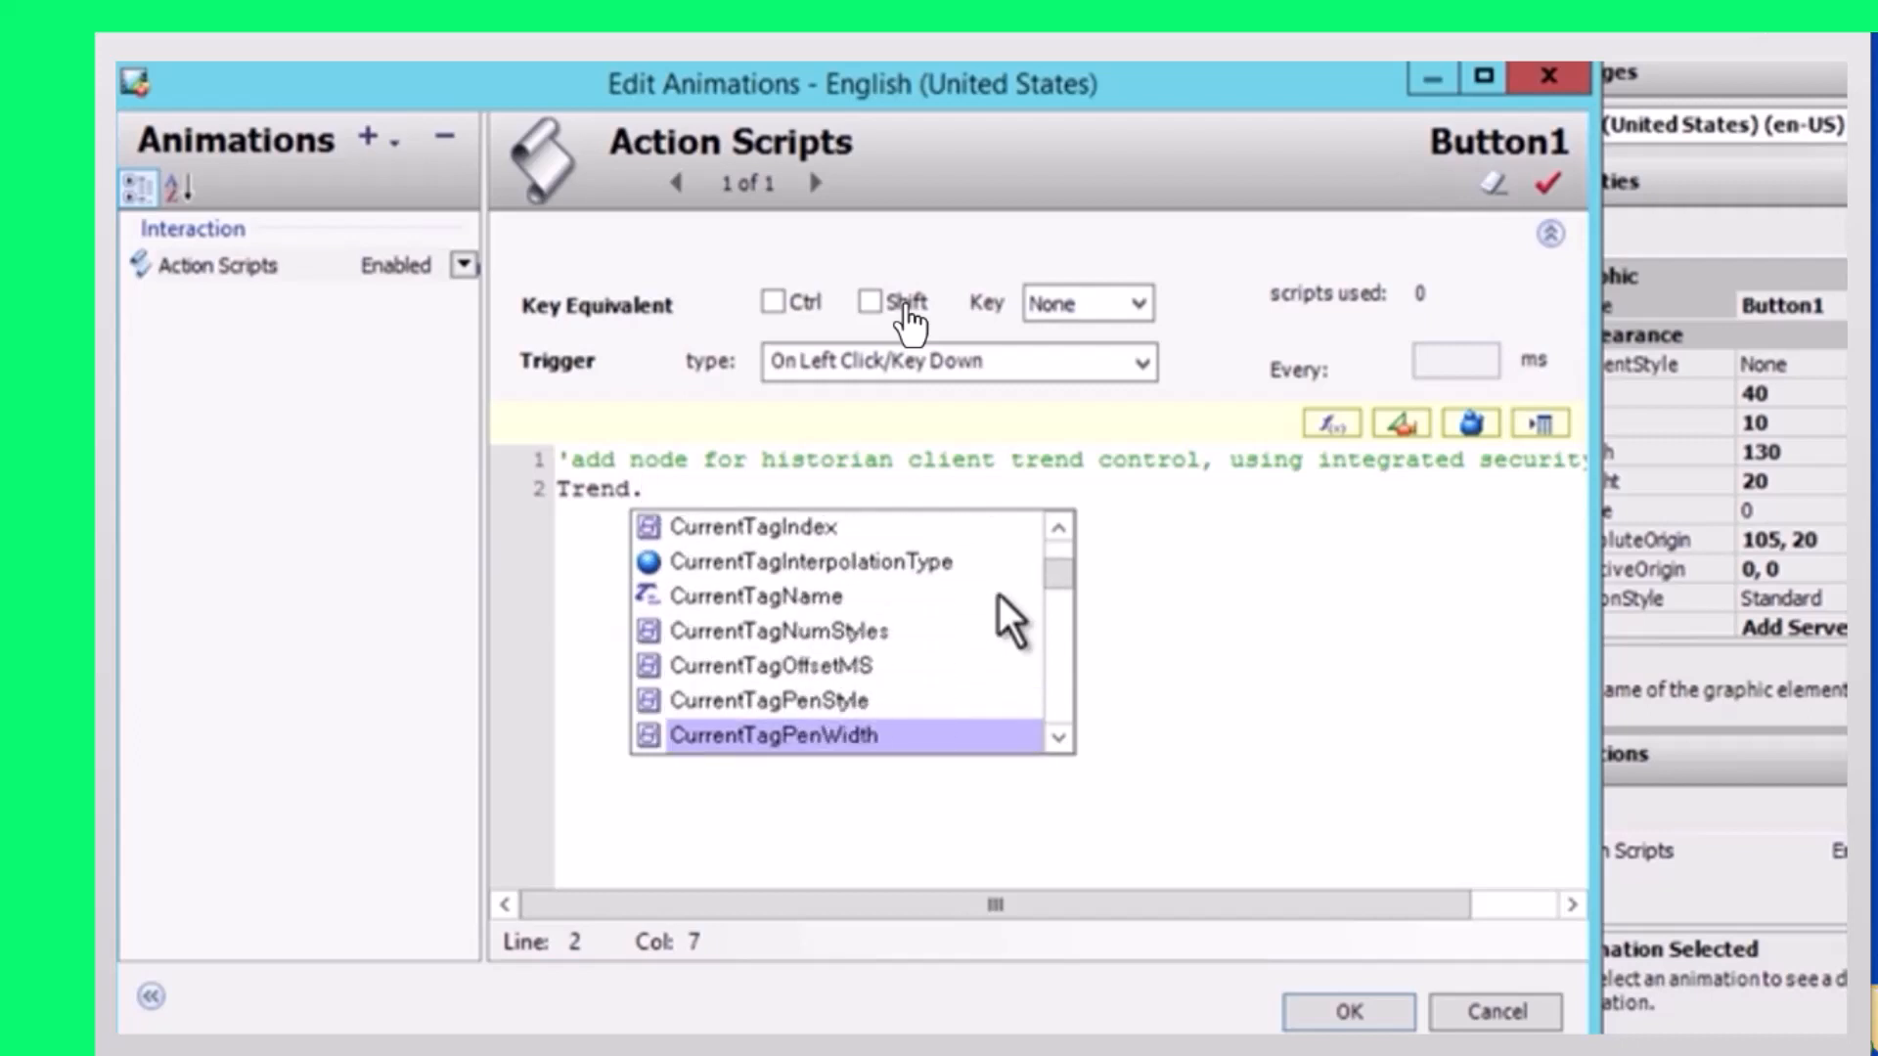
key("Down")
key("Down")
key("Down")
key("Down")
key("Down")
key("Down")
key("Down")
key("Down")
key("Down")
key("Down")
key("Down")
key("Down")
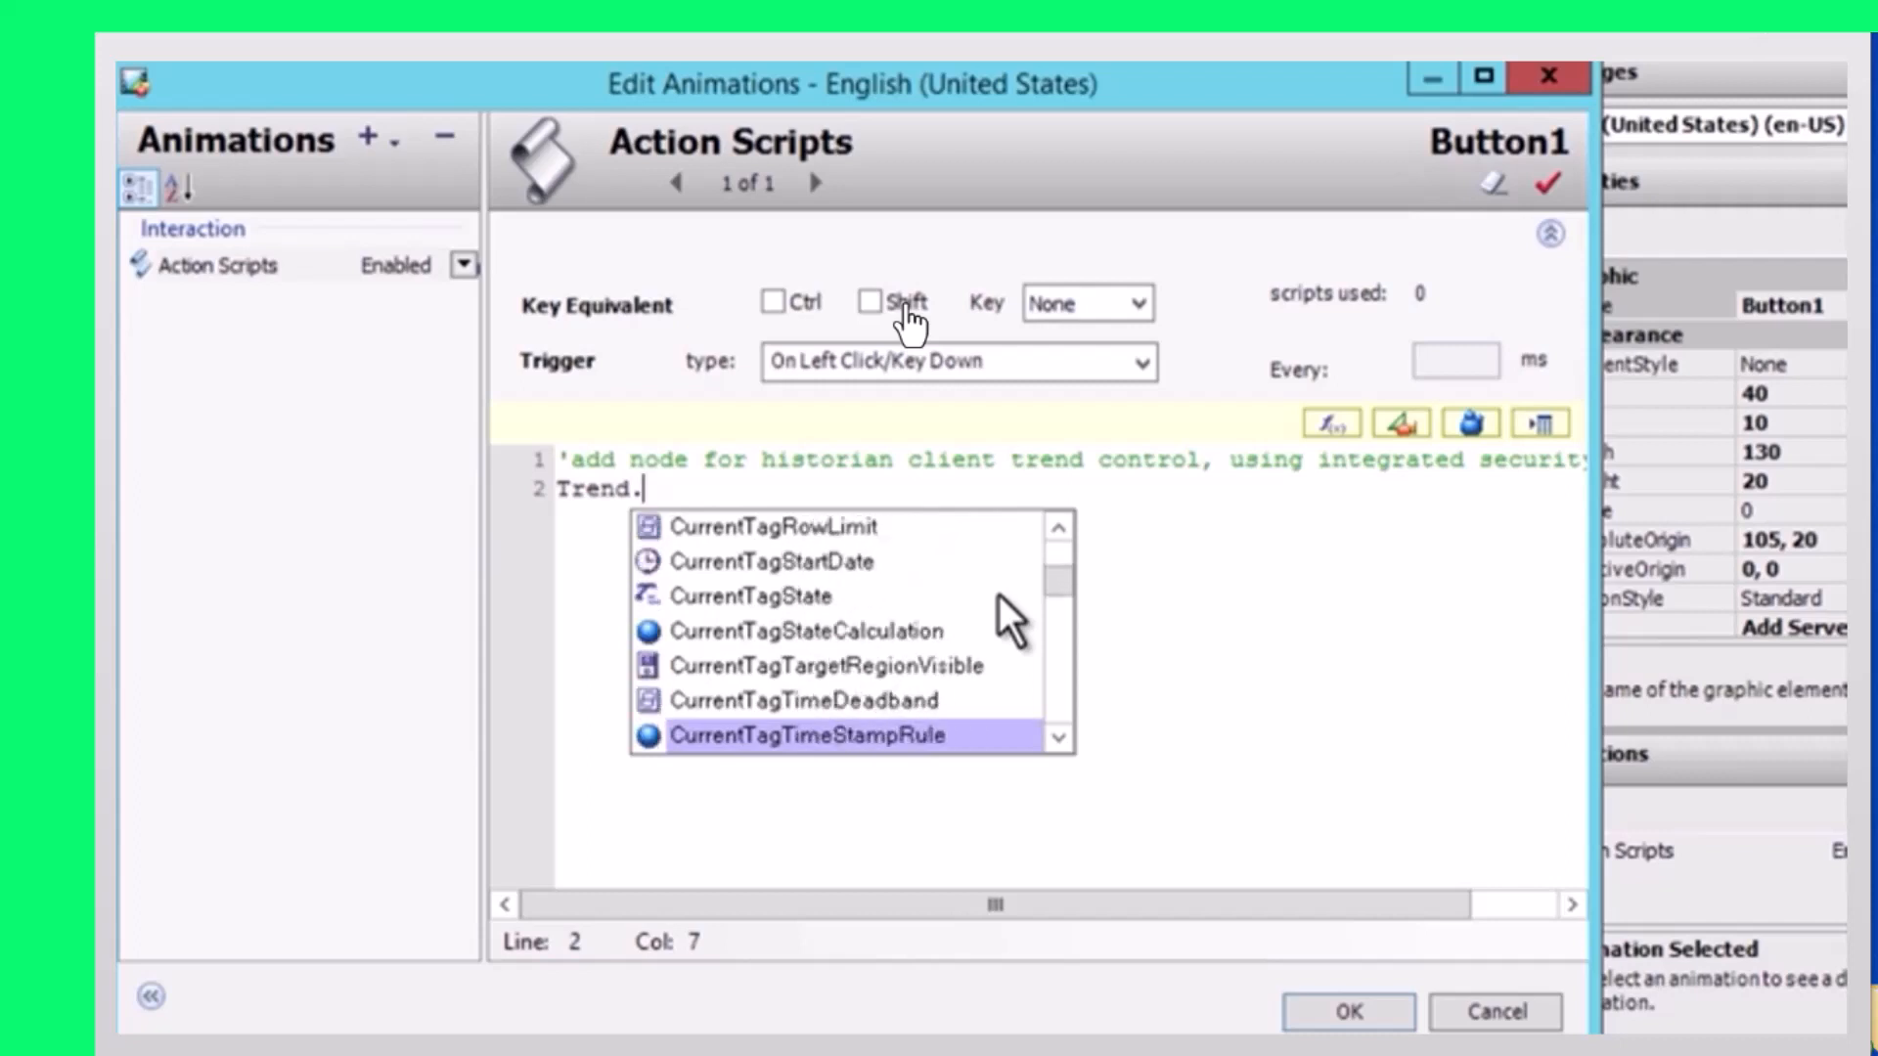
key("Down")
key("Down")
key("Down")
key("Down")
key("Down")
key("Down")
key("Down")
key("Down")
key("Down")
key("Down")
key("Down")
key("Down")
key("Down")
key("Down")
key("Down")
key("Down")
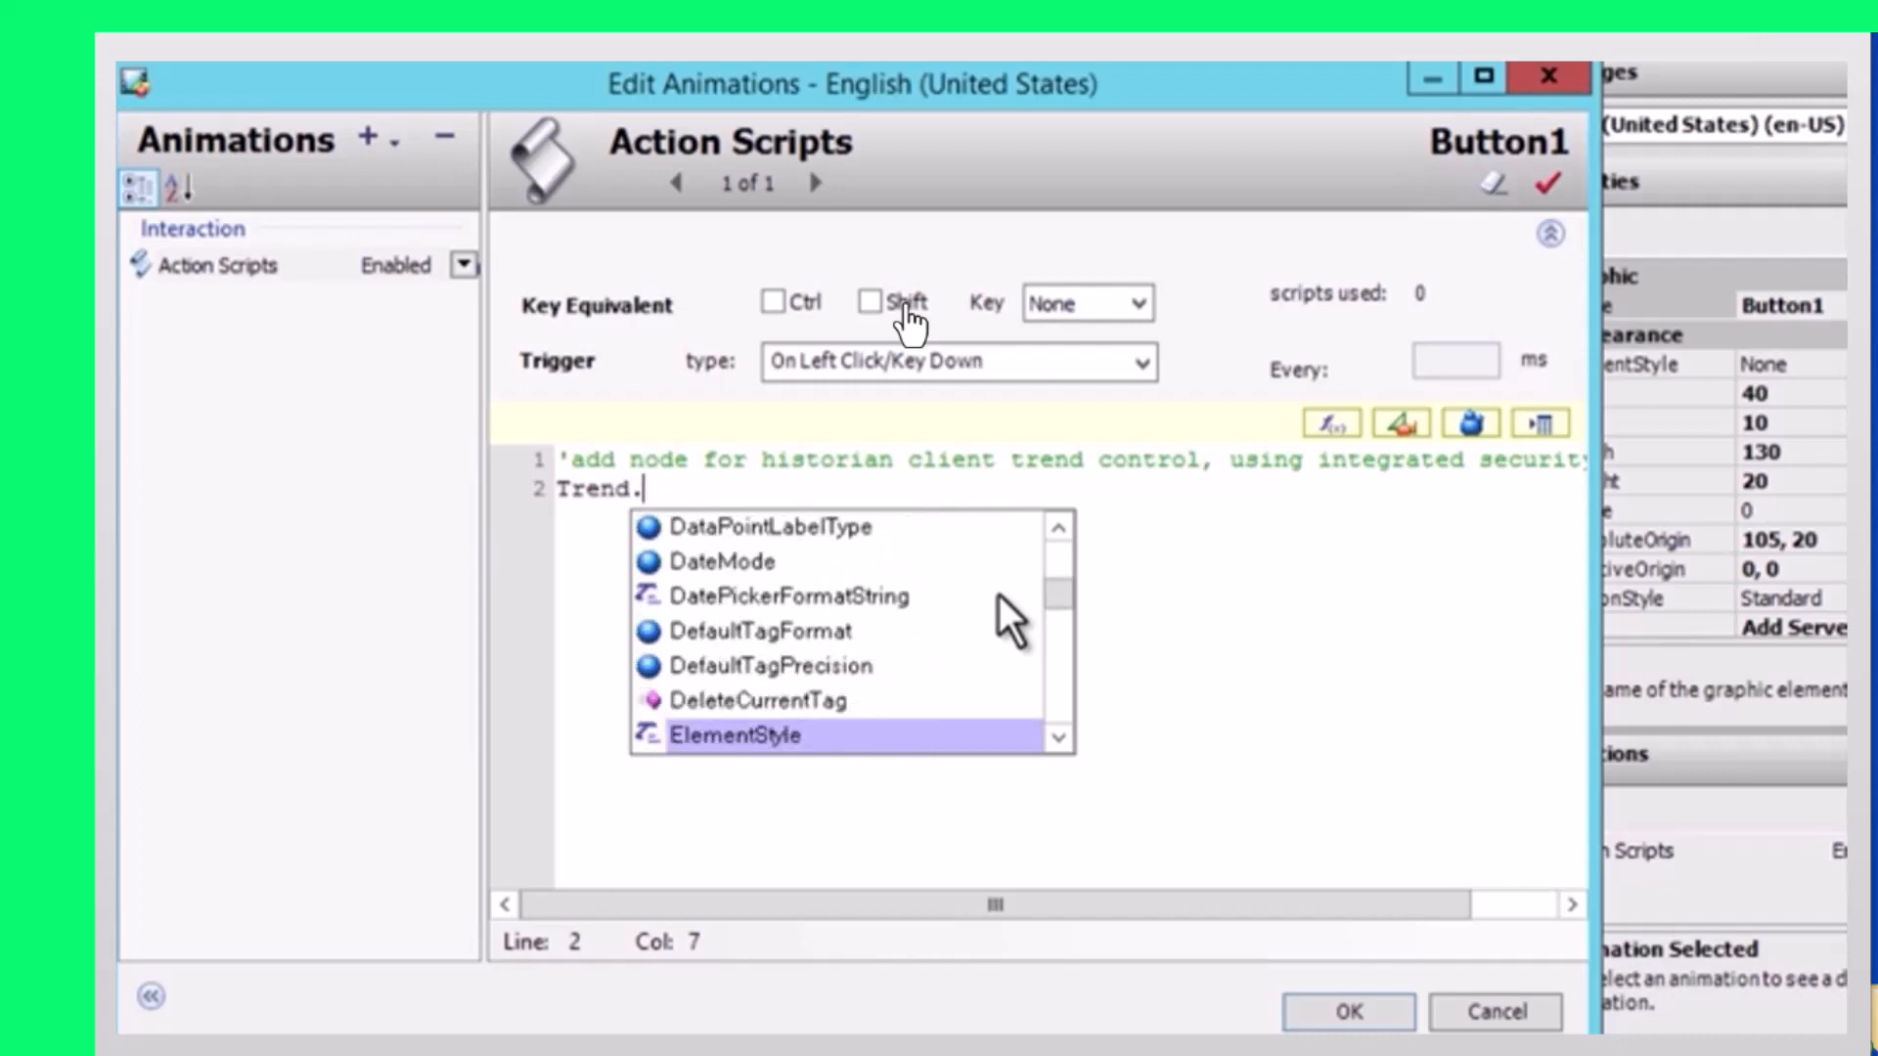
key("Up")
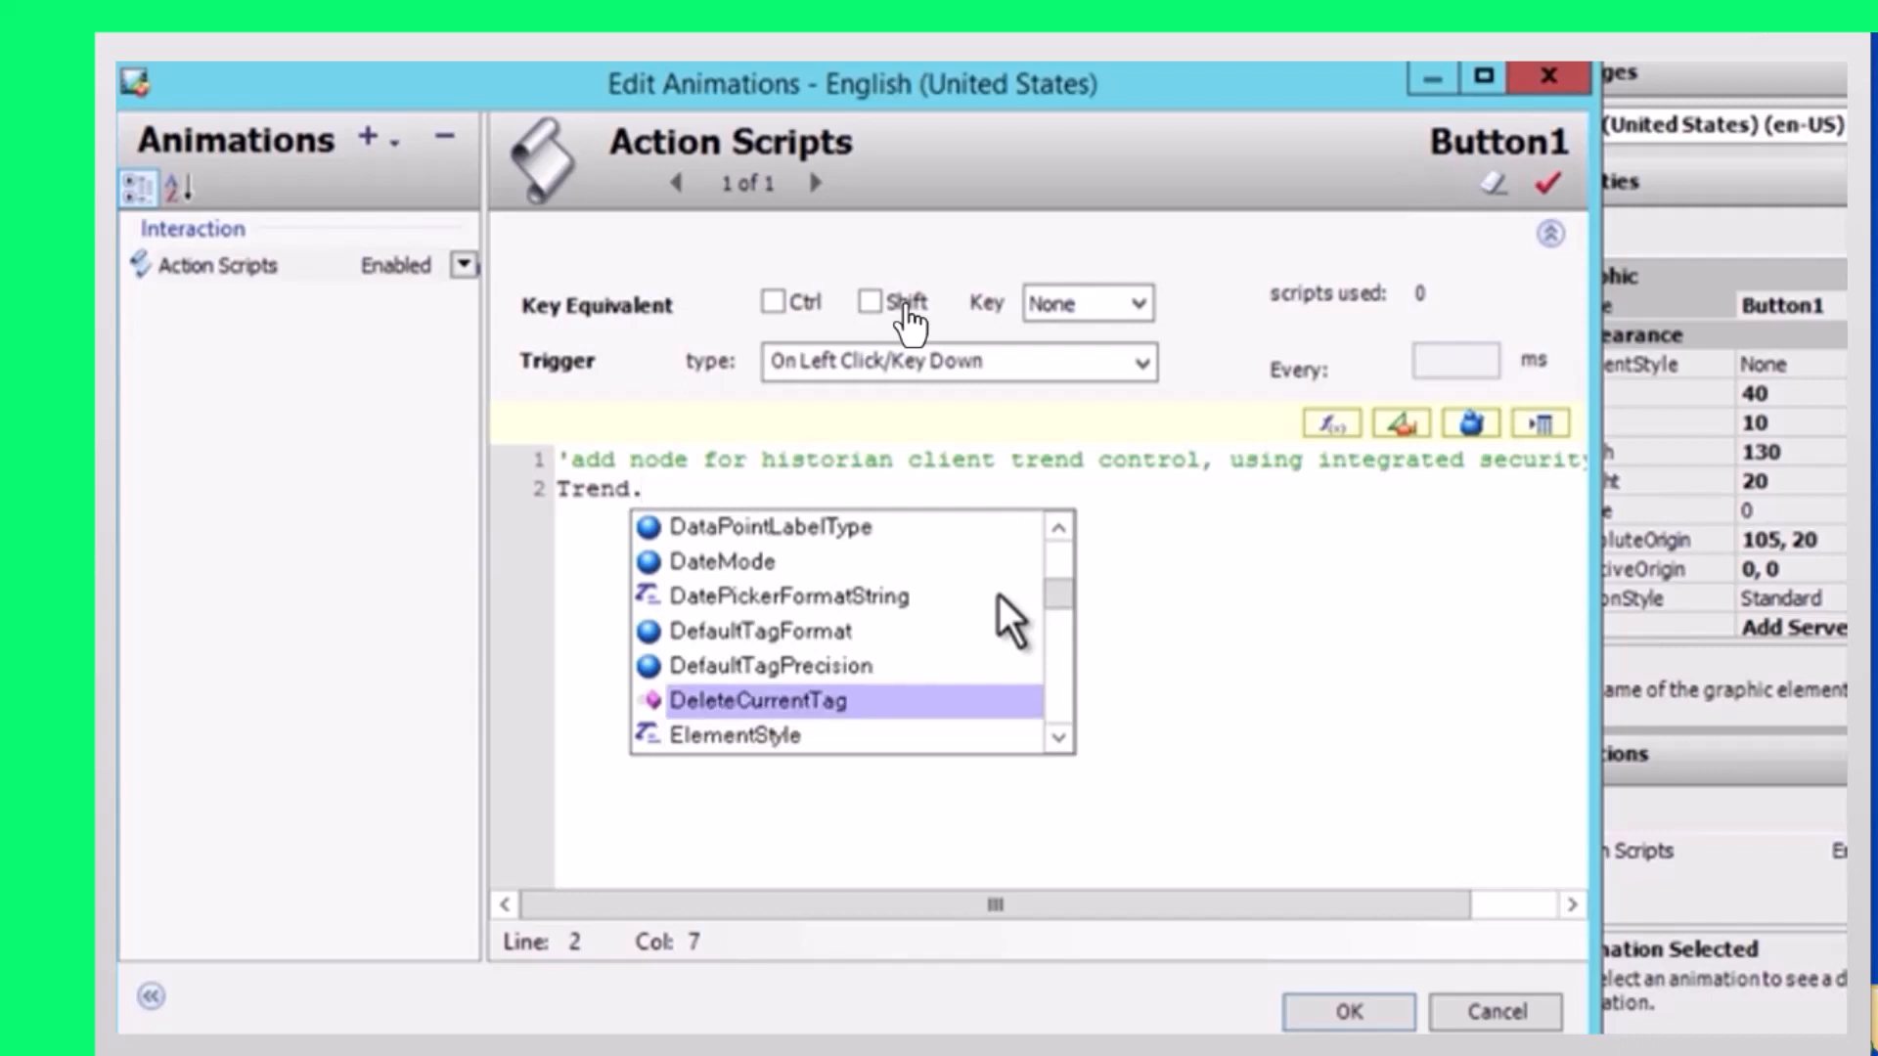
Add the AddServerEx method to the Trend reference and open its argument list
type("add")
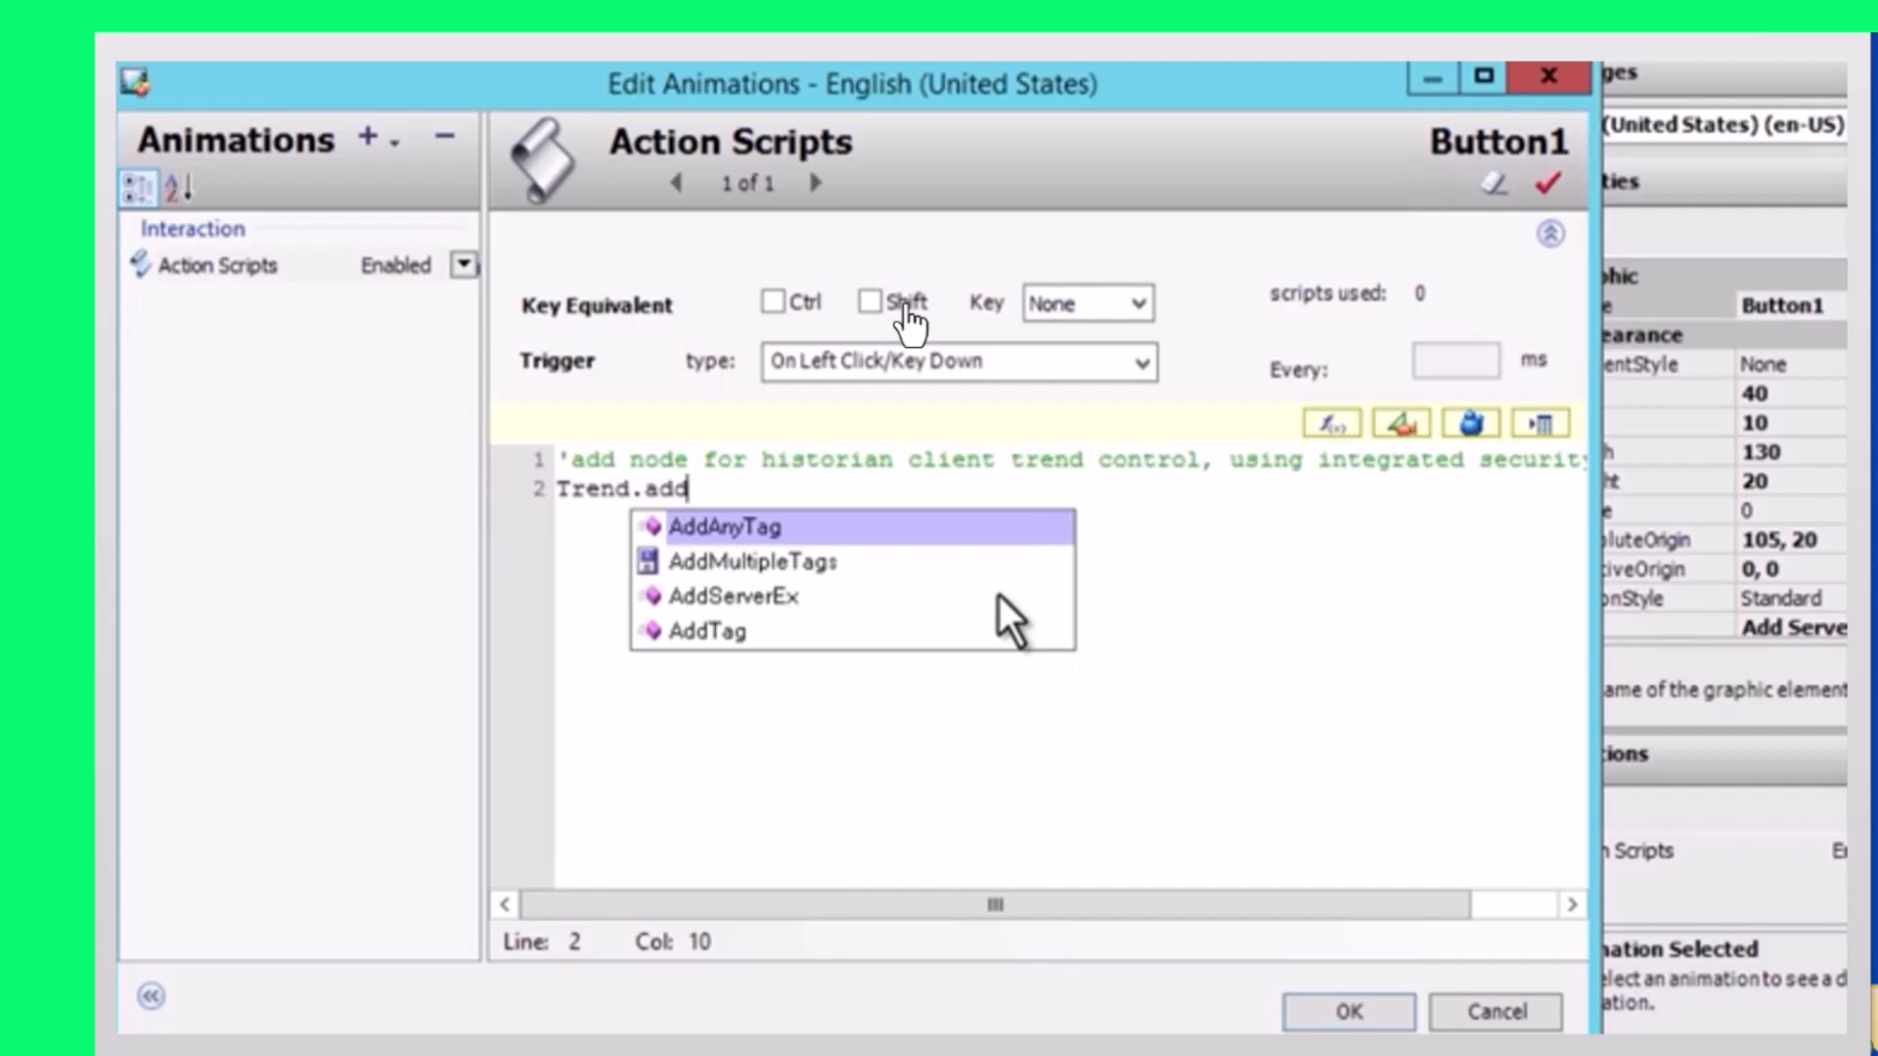
key("Down")
key("Down")
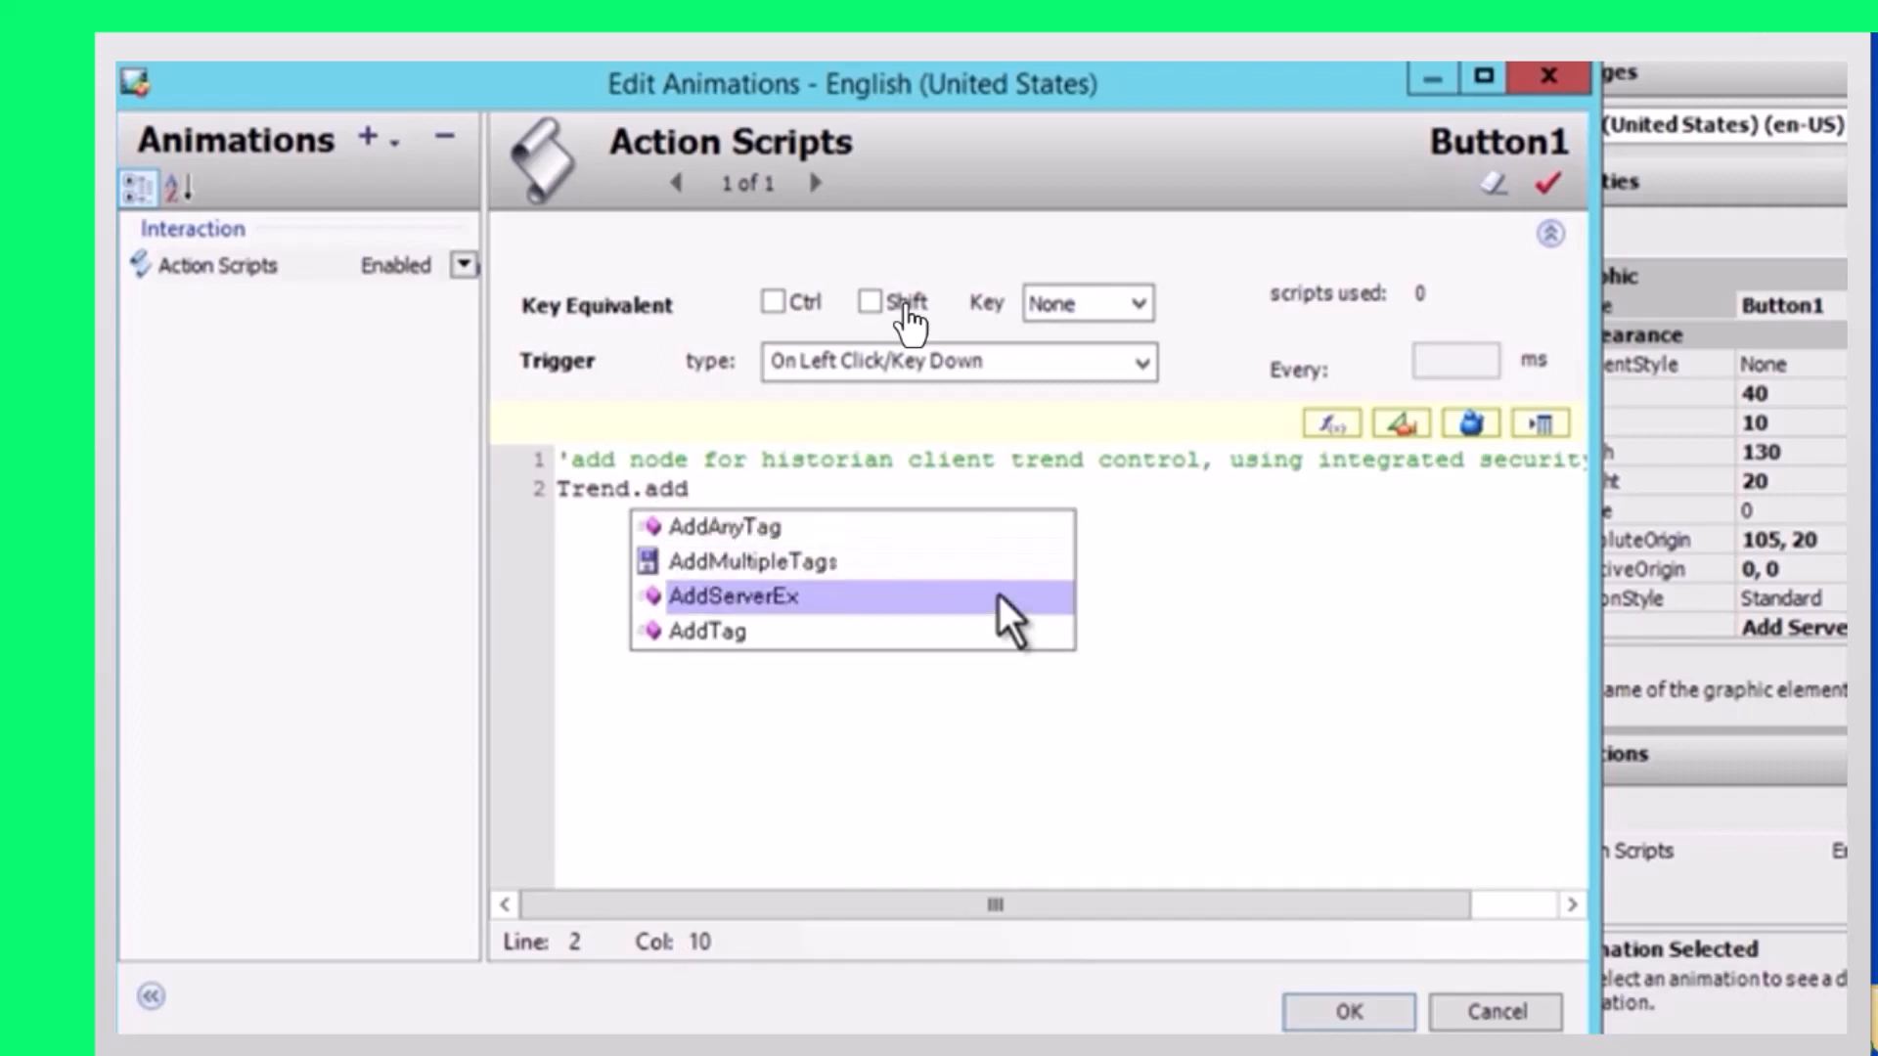
key("Tab")
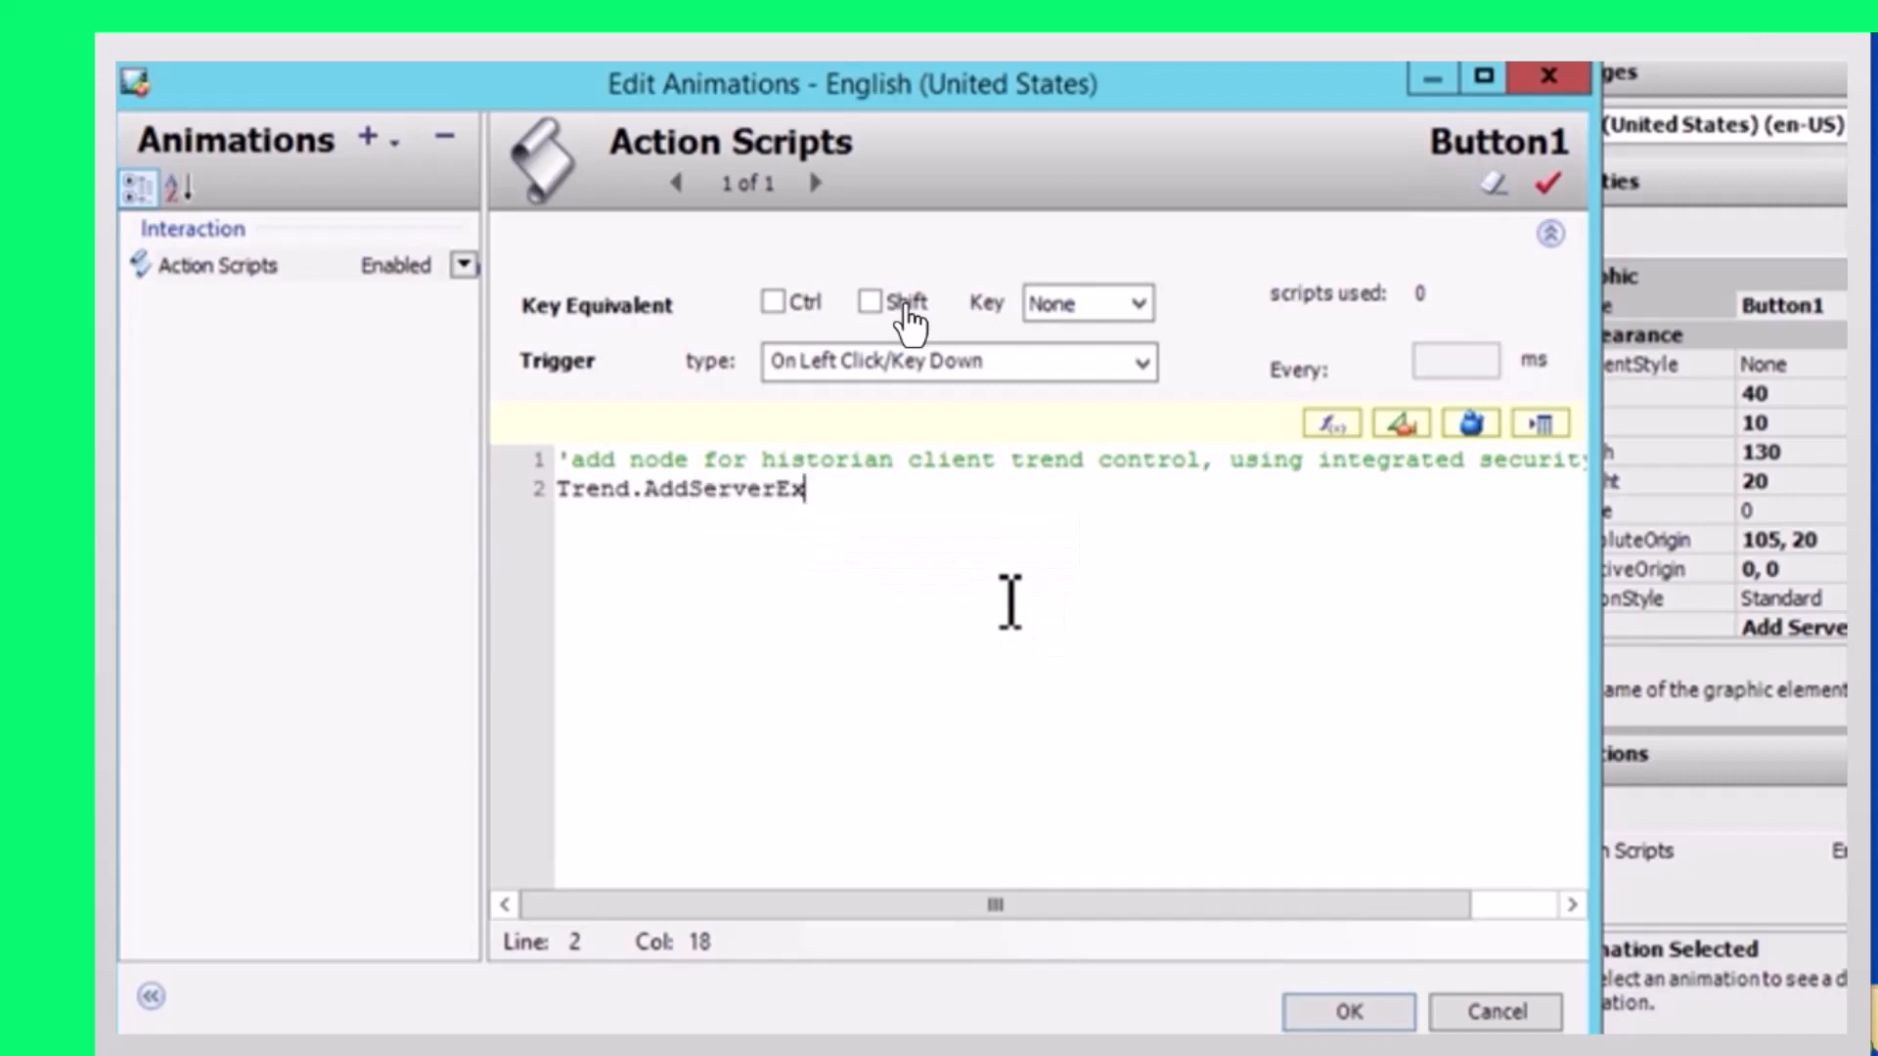
type("(")
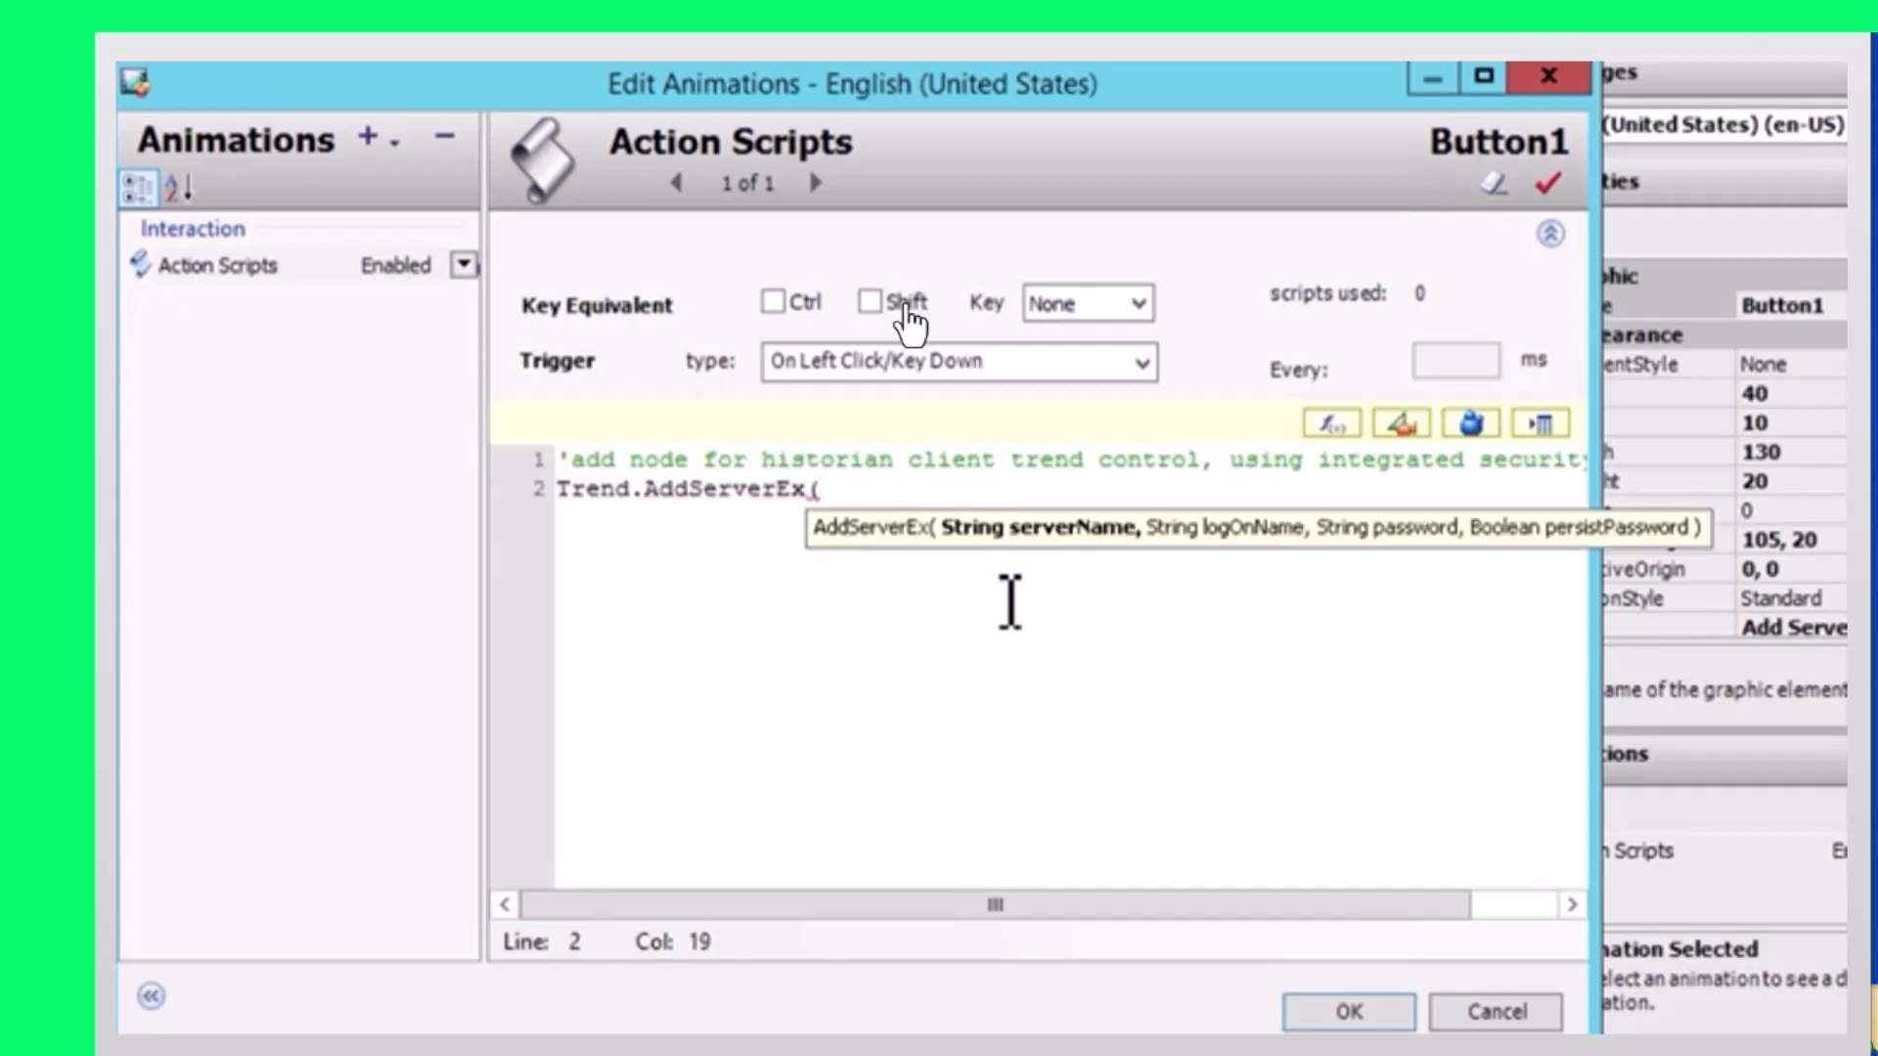
Try the literal server names "localhost" and "HistorianServerCopu" as the first argument of AddServerEx
type("\"localhost\"")
key("BackSpace")
type("\"")
key("BackSpace")
key("BackSpace")
key("BackSpace")
key("BackSpace")
key("BackSpace")
key("BackSpace")
key("BackSpace")
key("BackSpace")
key("BackSpace")
key("BackSpace")
type("HistorianServerCopu")
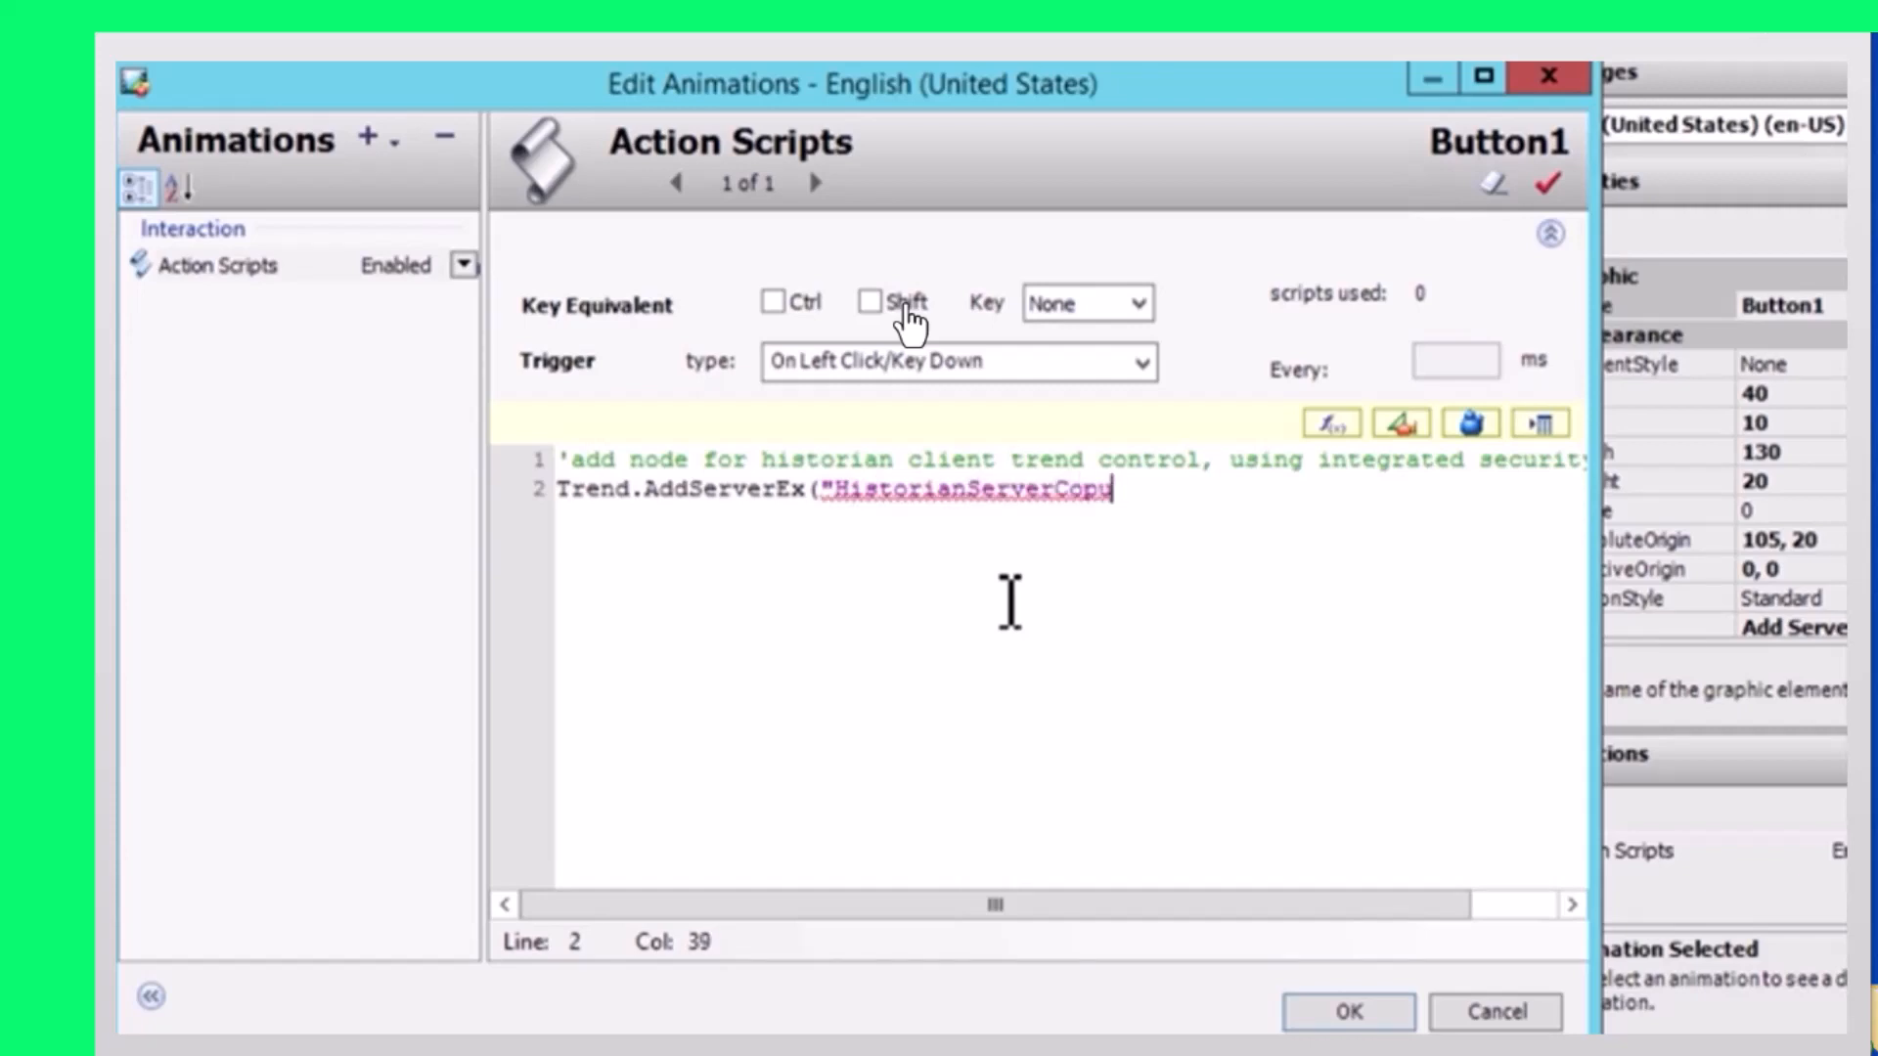
key("shift+Left")
key("shift+Left")
key("shift+Left")
key("shift+Left")
key("shift+Left")
key("shift+Left")
key("shift+Left")
key("shift+Left")
key("shift+Left")
key("shift+Left")
key("shift+Left")
key("shift+Left")
key("shift+Left")
key("shift+Left")
key("shift+Left")
key("shift+Left")
key("shift+Left")
key("shift+Left")
key("shift+Left")
key("shift+Left")
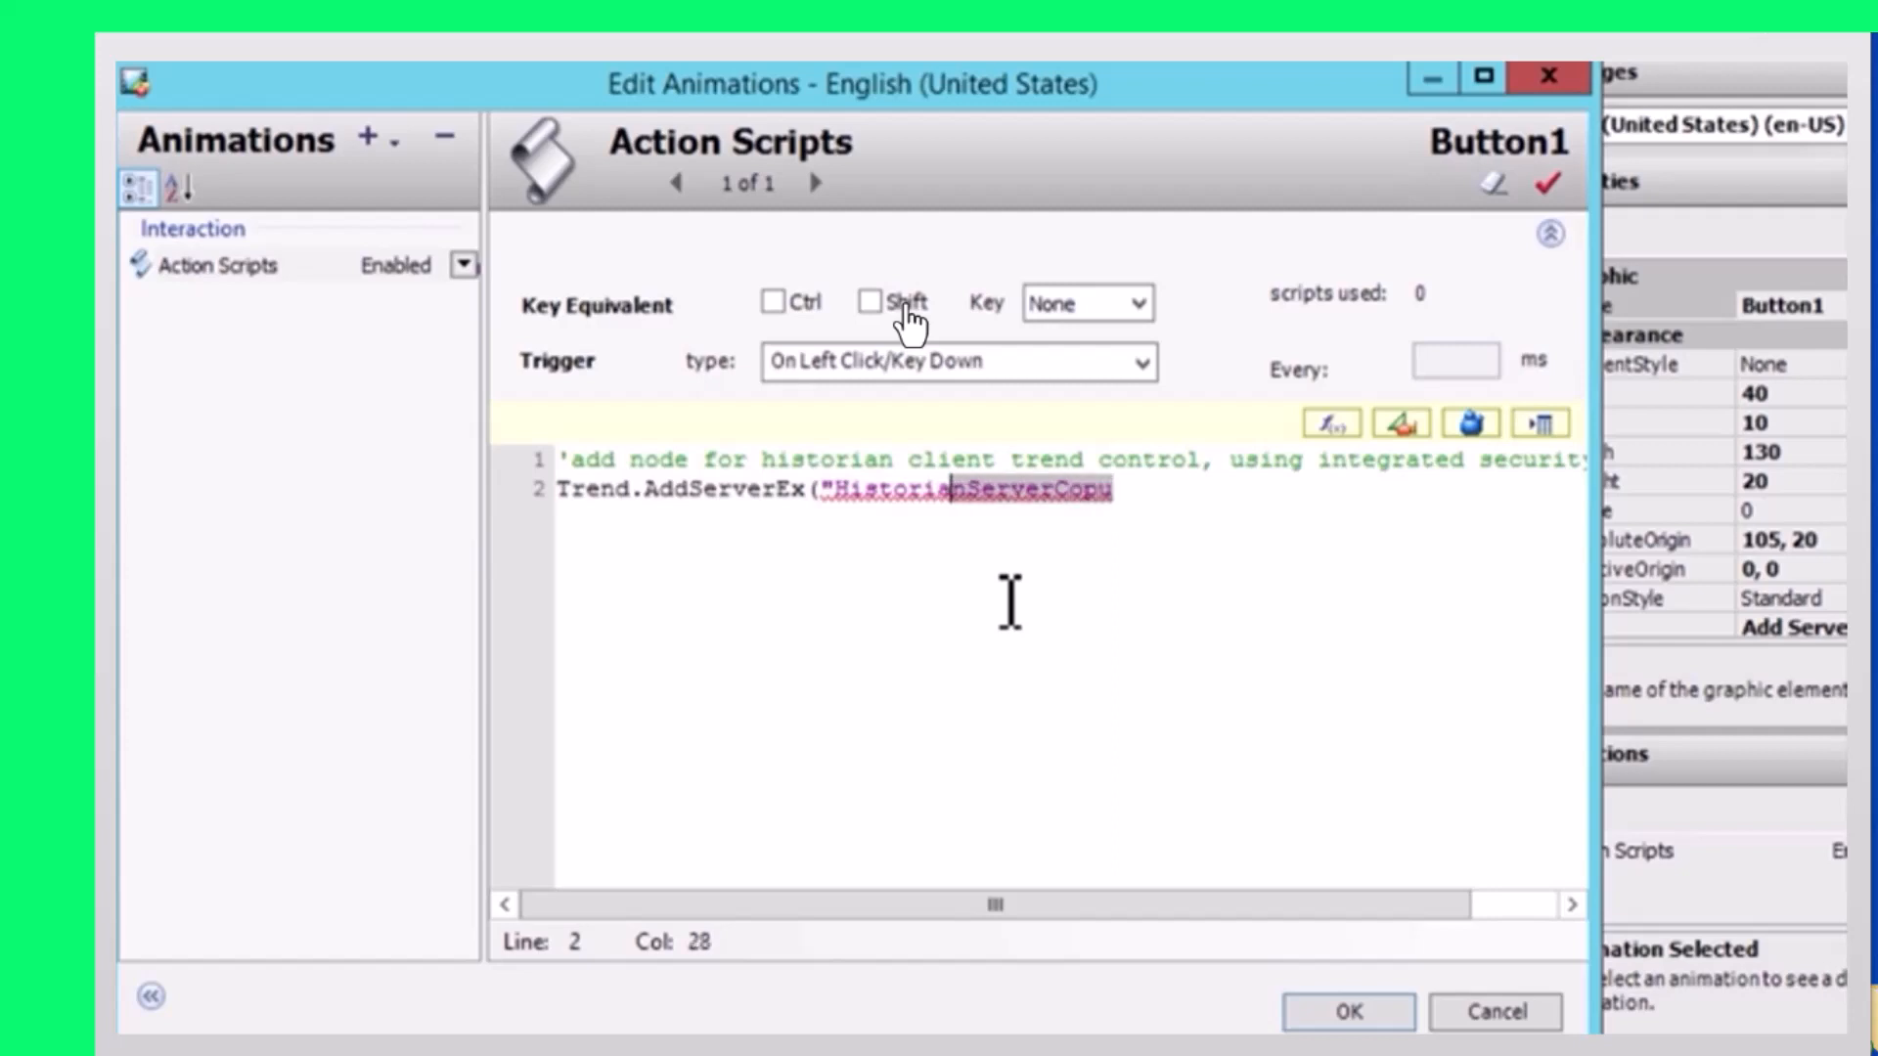
key("shift+Right")
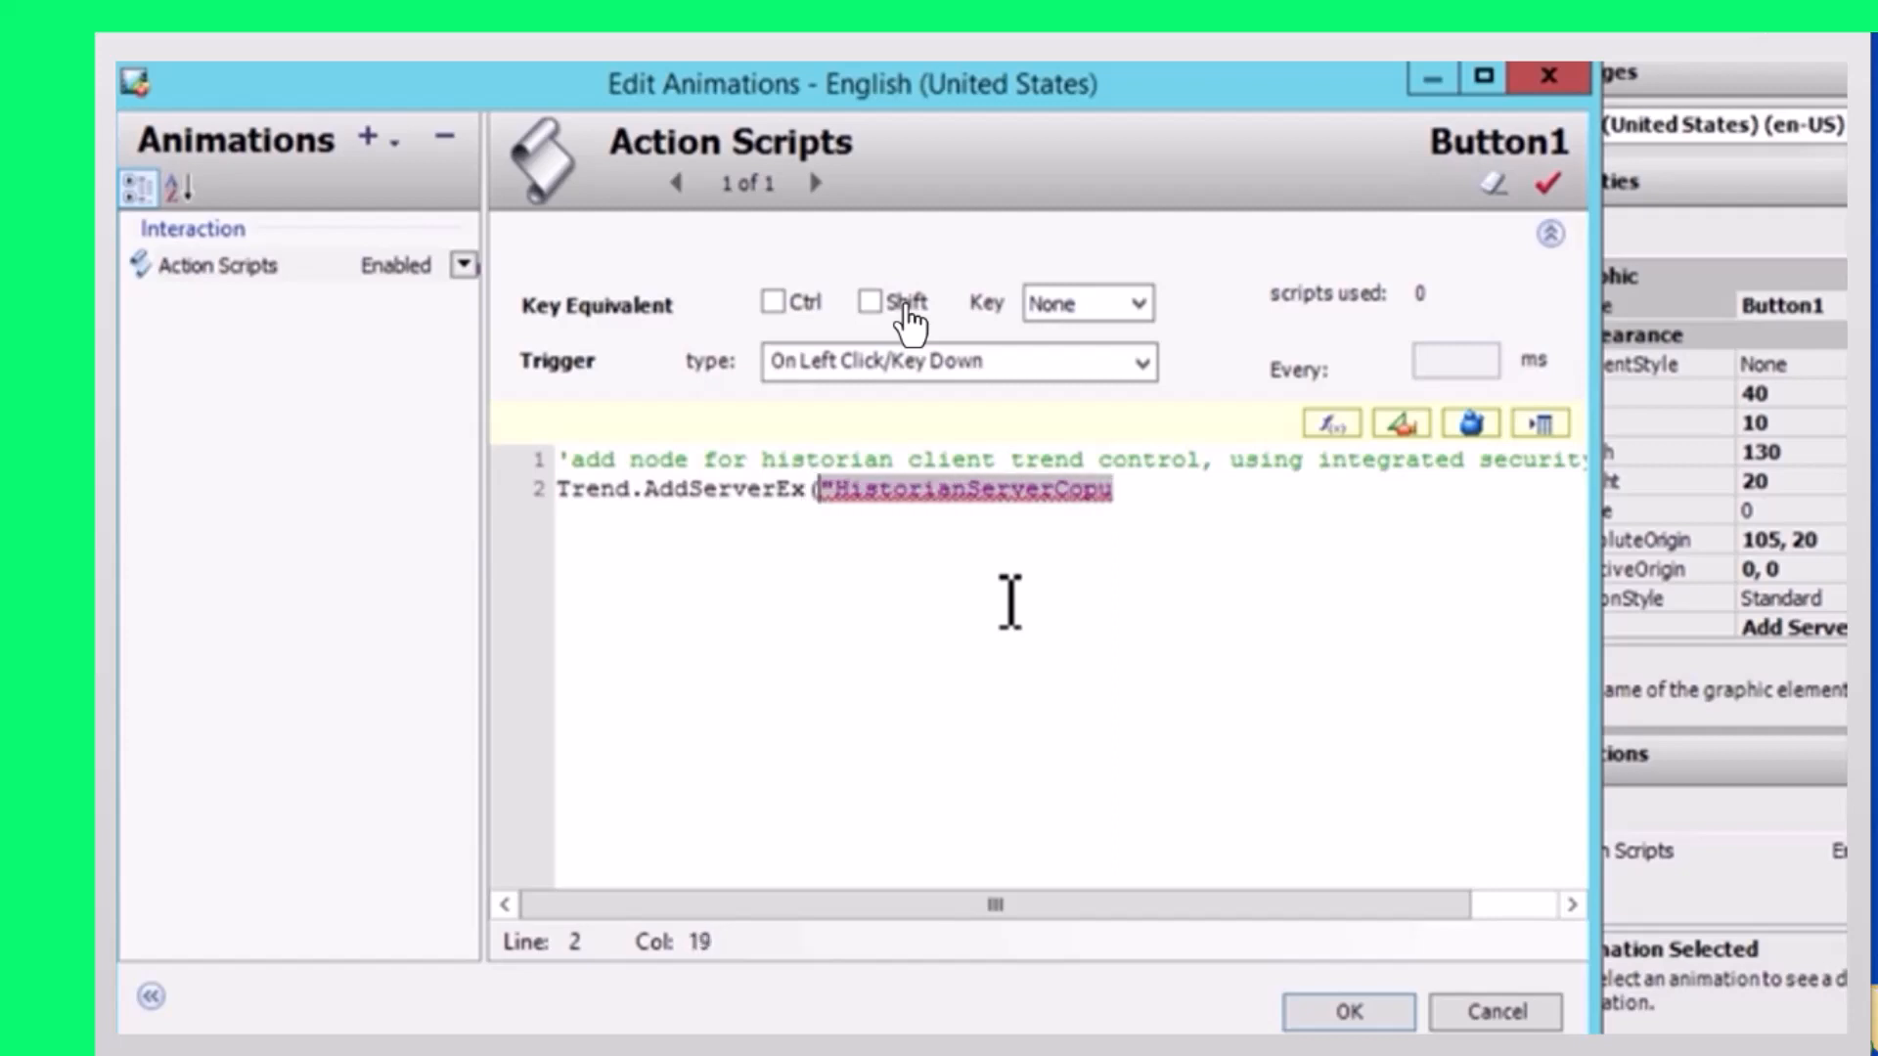
Pass the HistServer custom property as the server name argument of AddServerEx
type("hi")
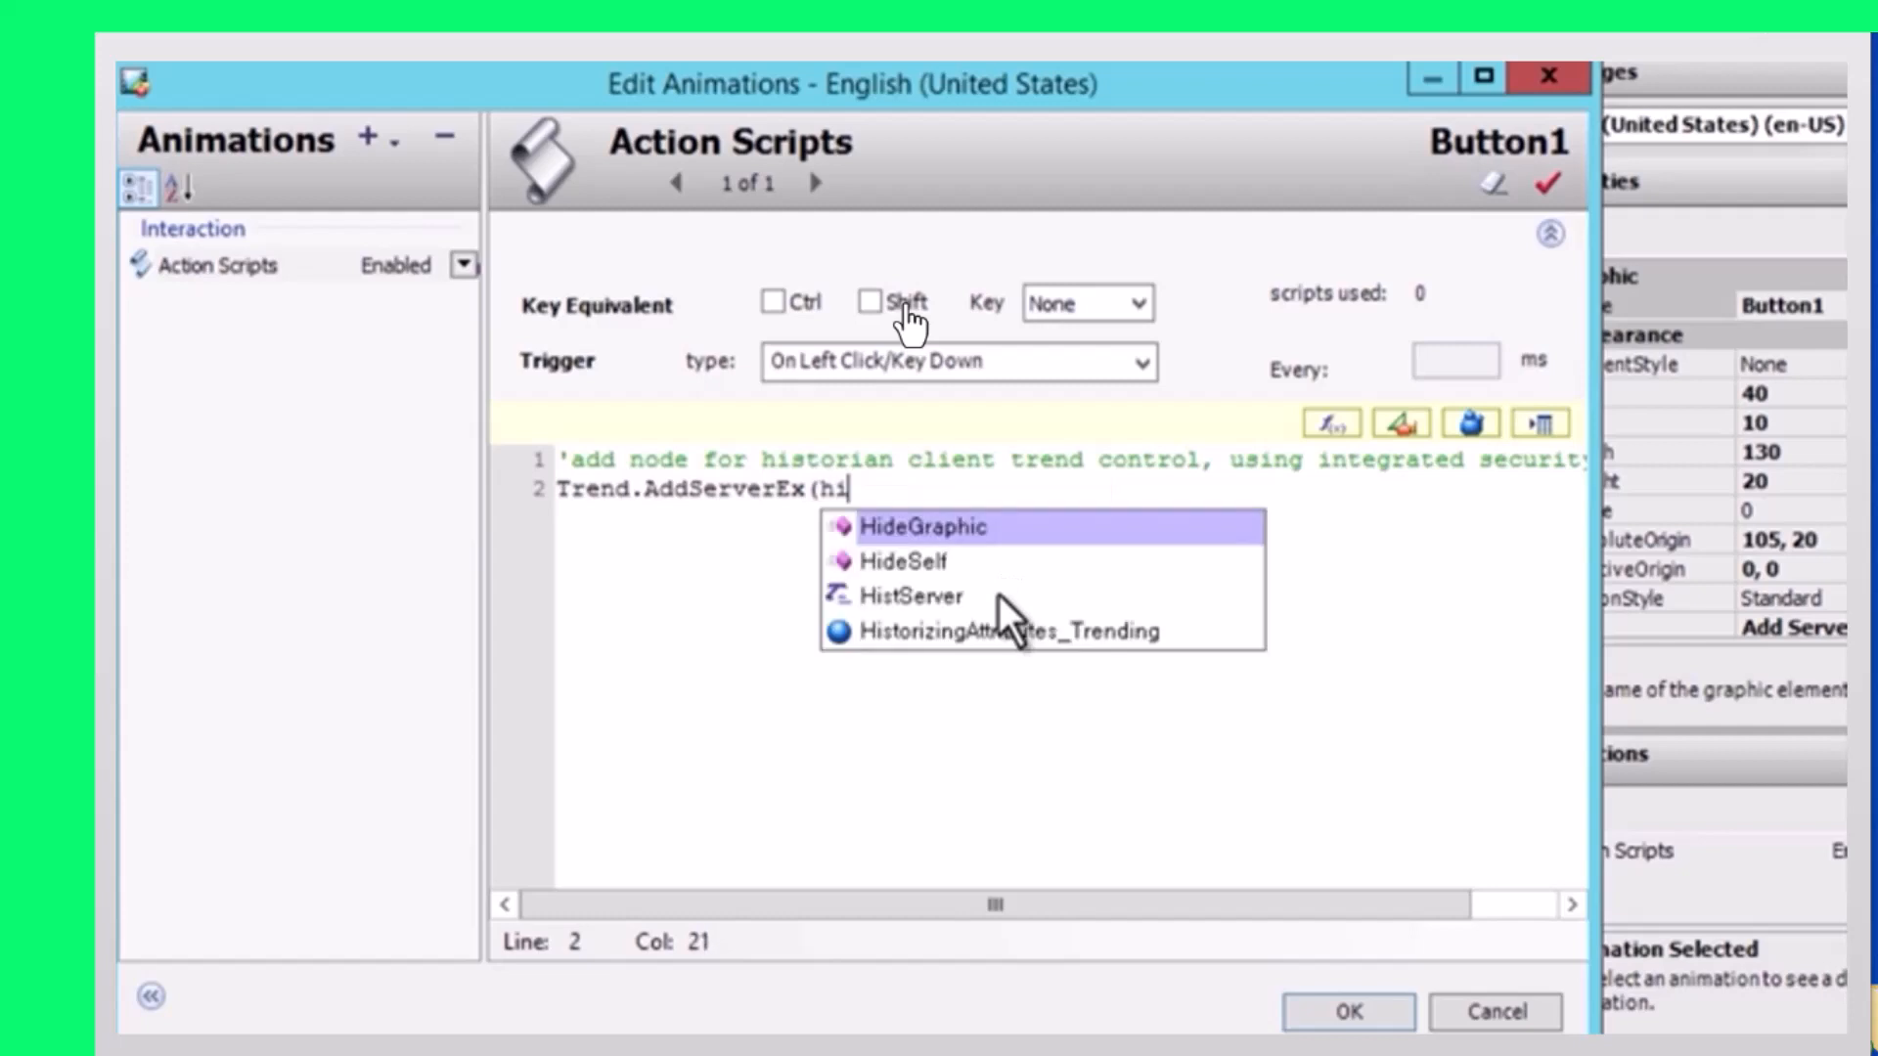
key("Down")
key("Down")
key("Return")
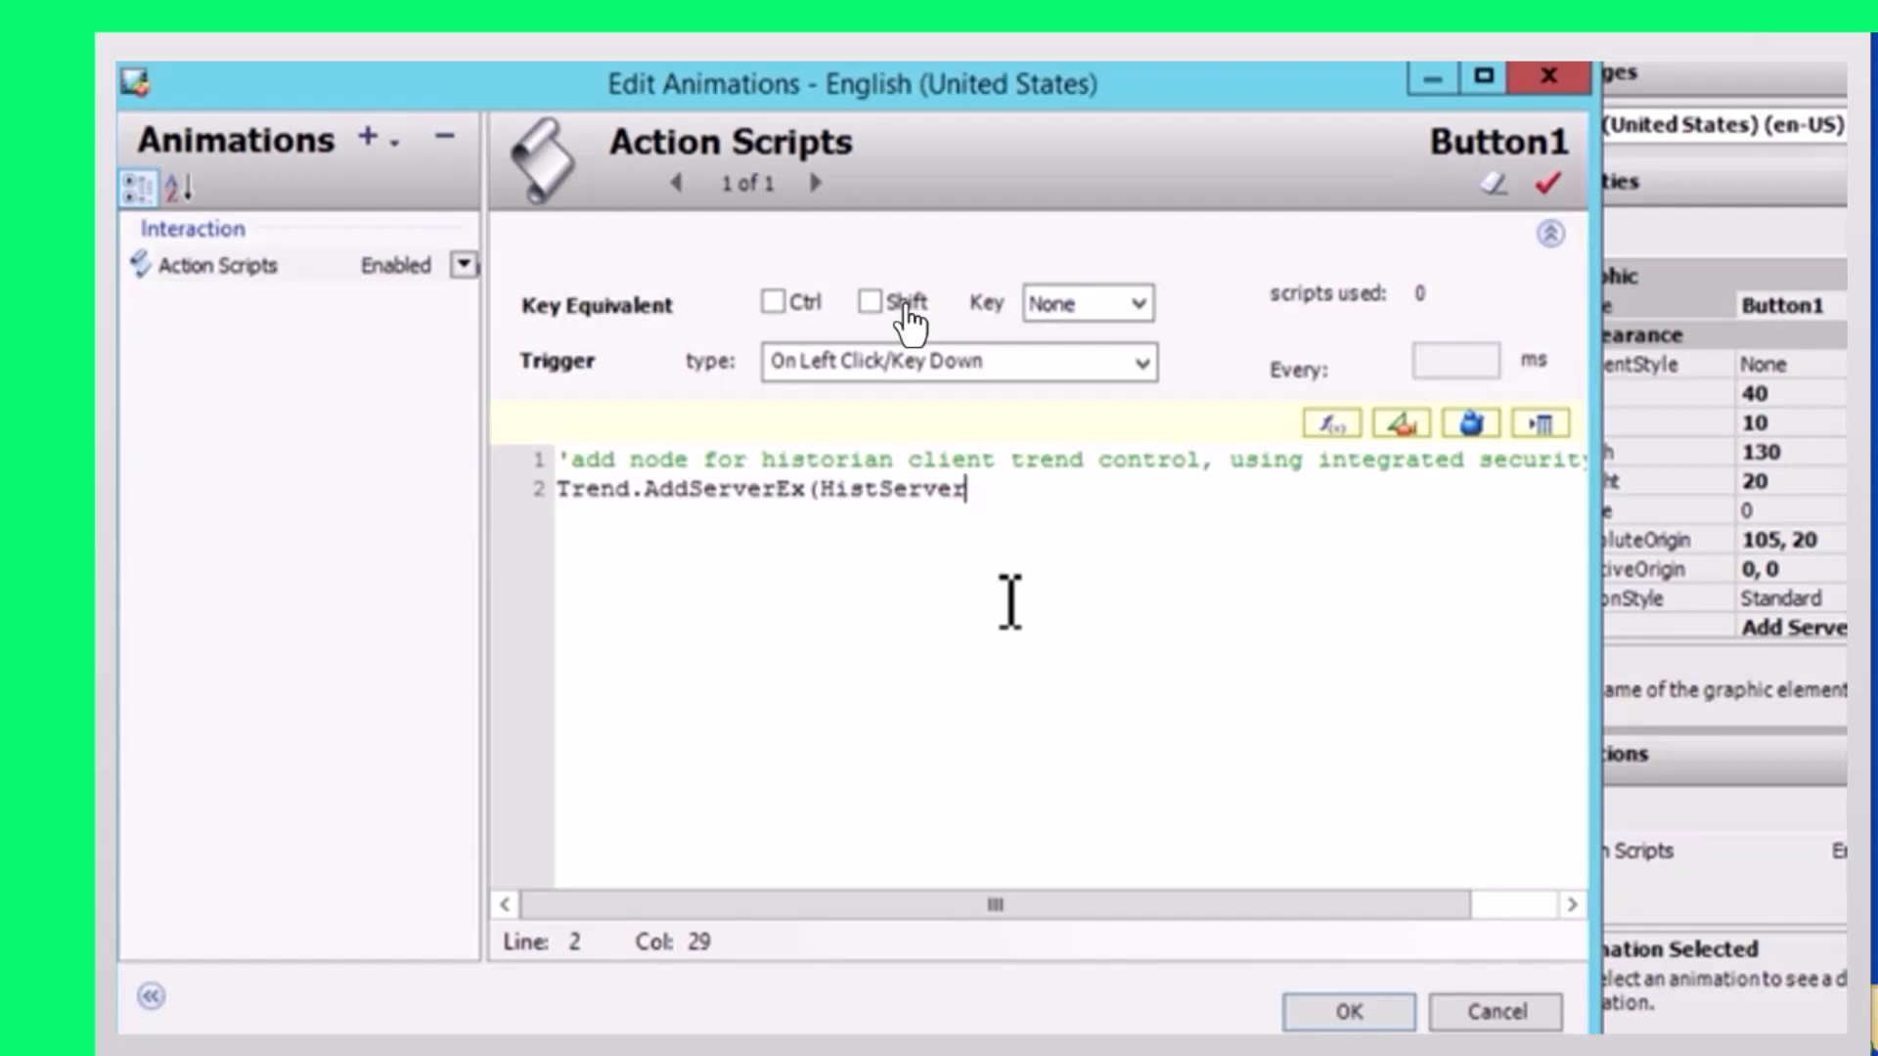
type(",")
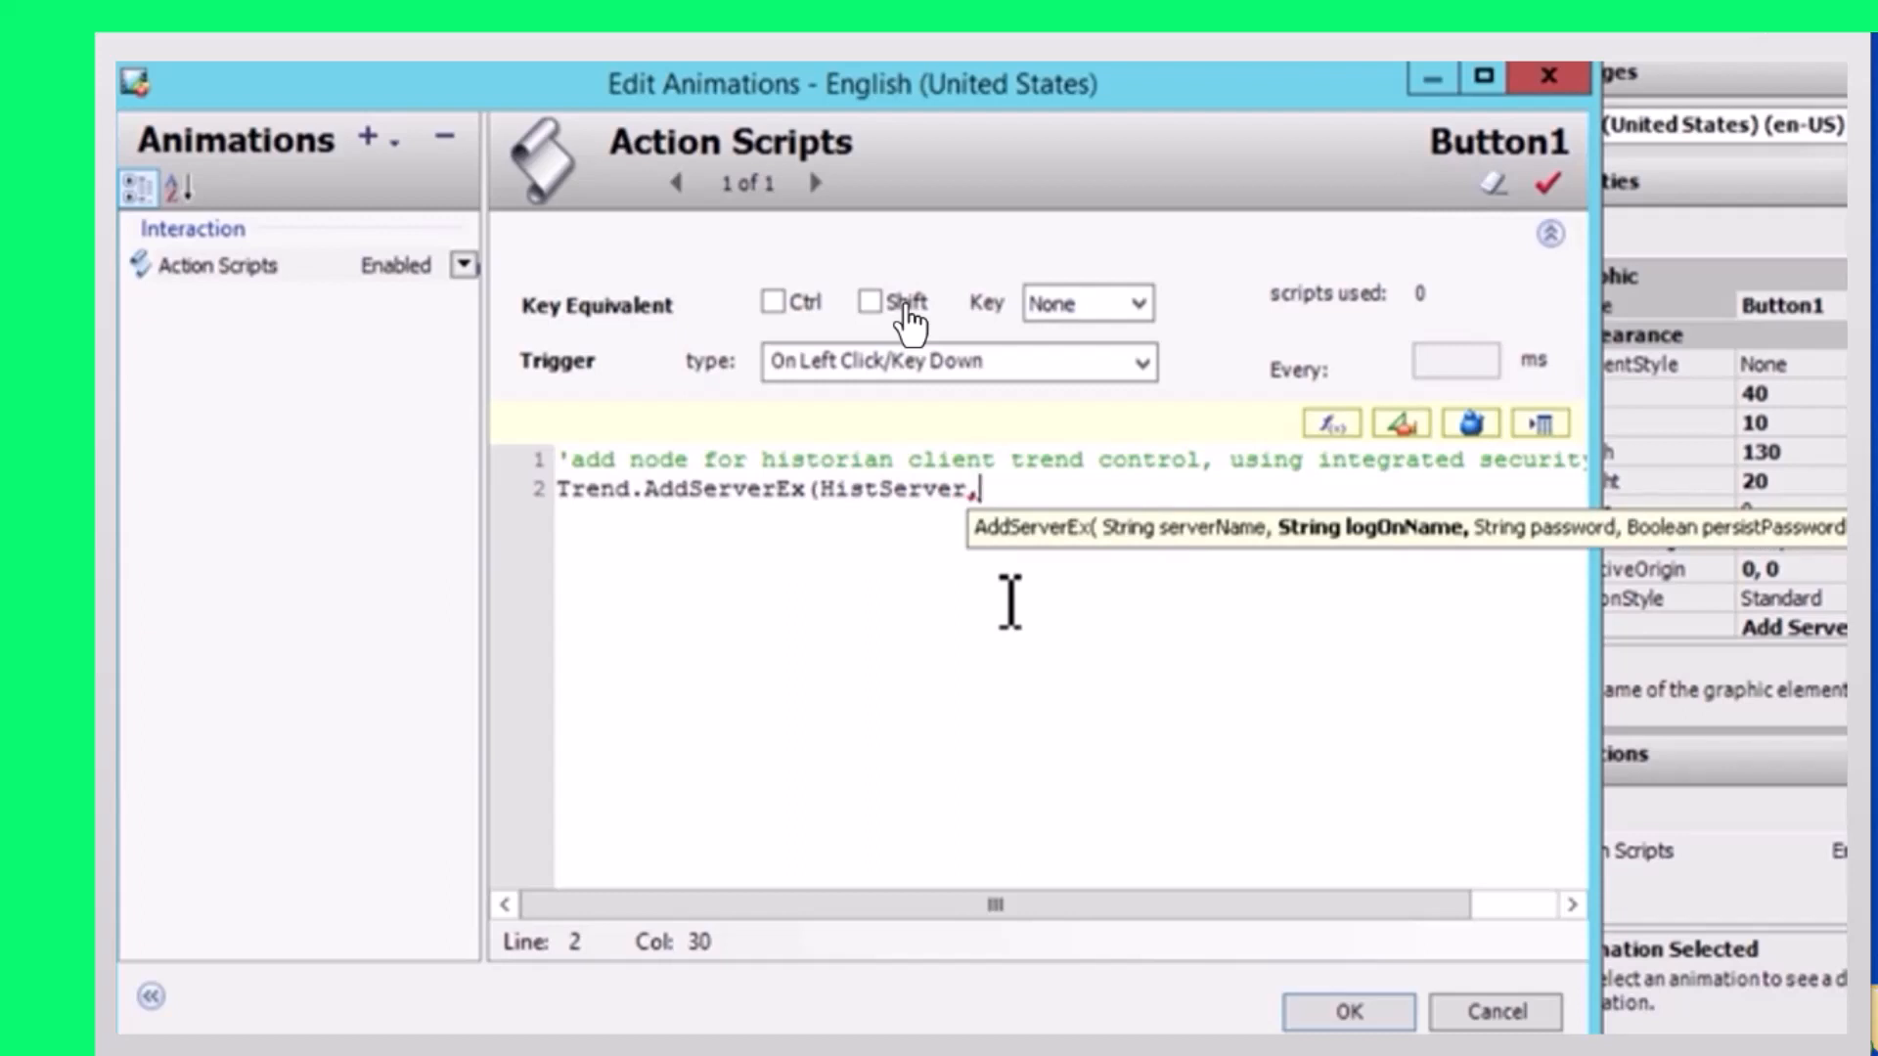
Complete the AddServerEx call with empty strings for logon name and password and false for persistPassword, and accept the script
type("\"\"")
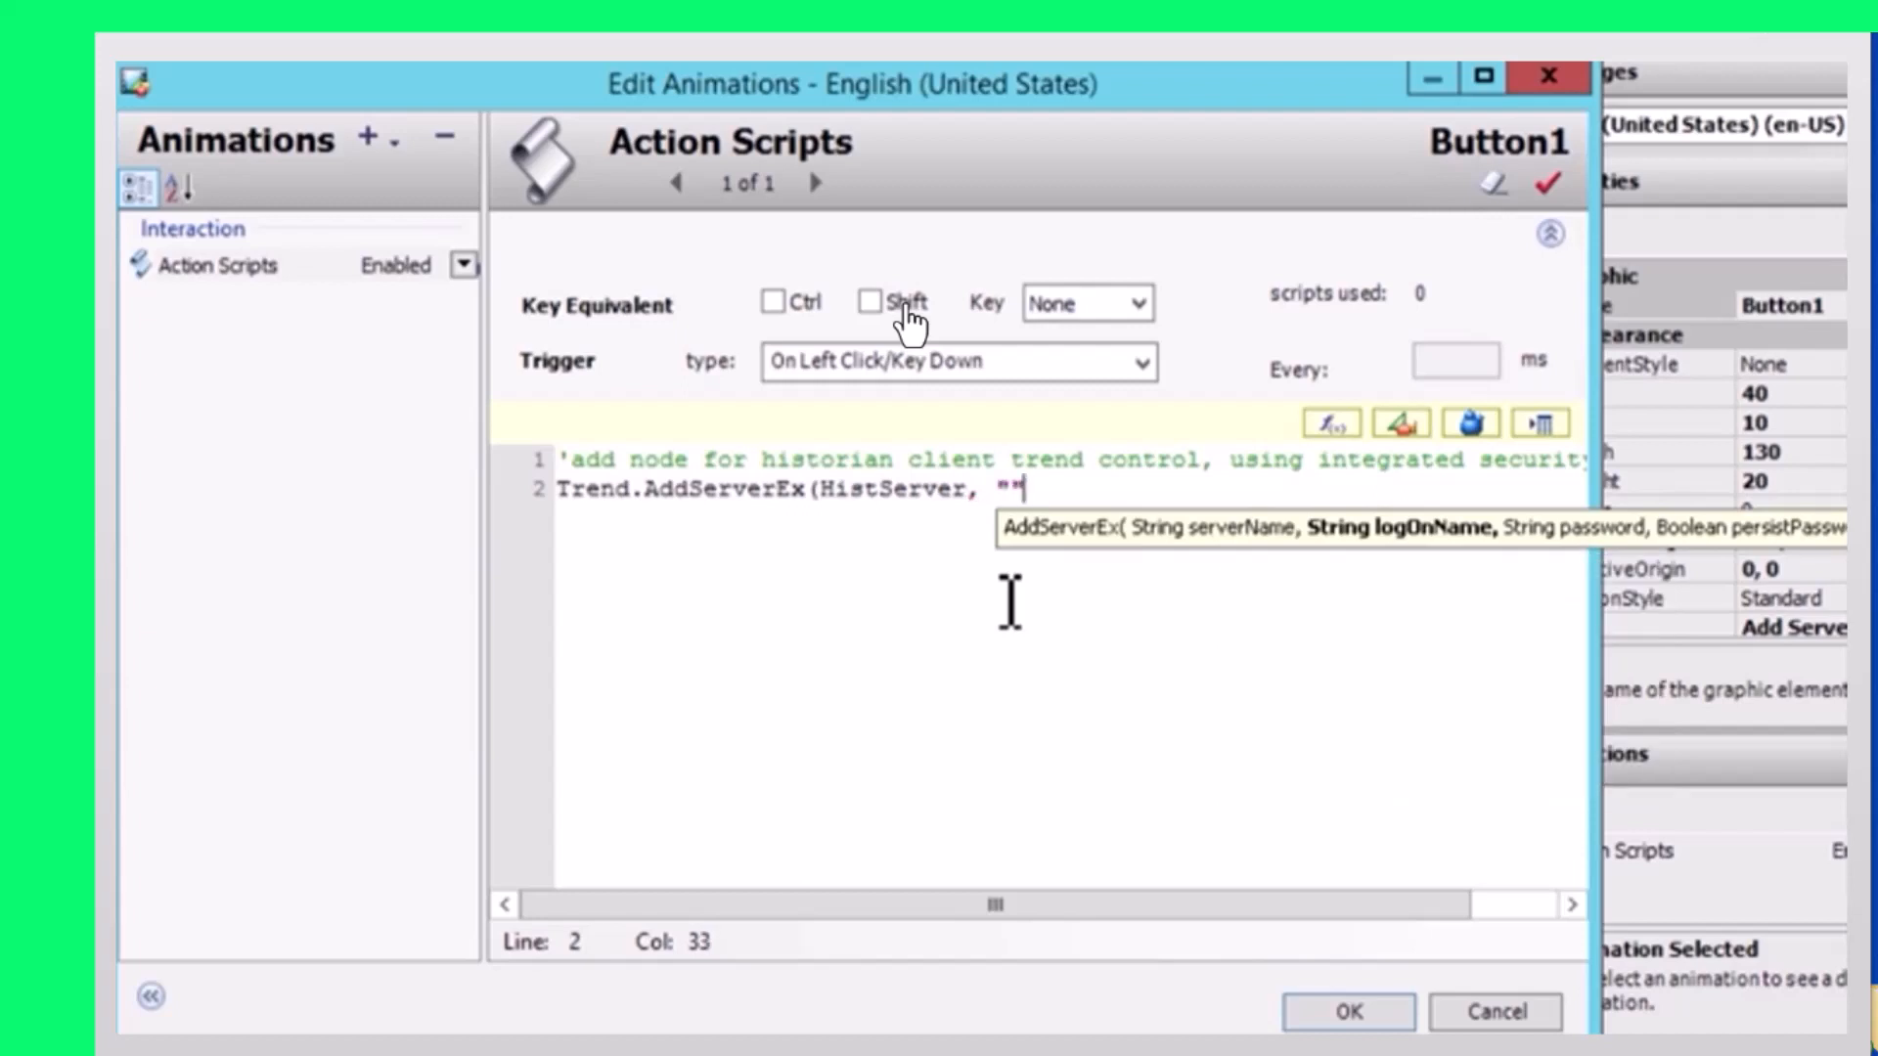
type(", \"\",")
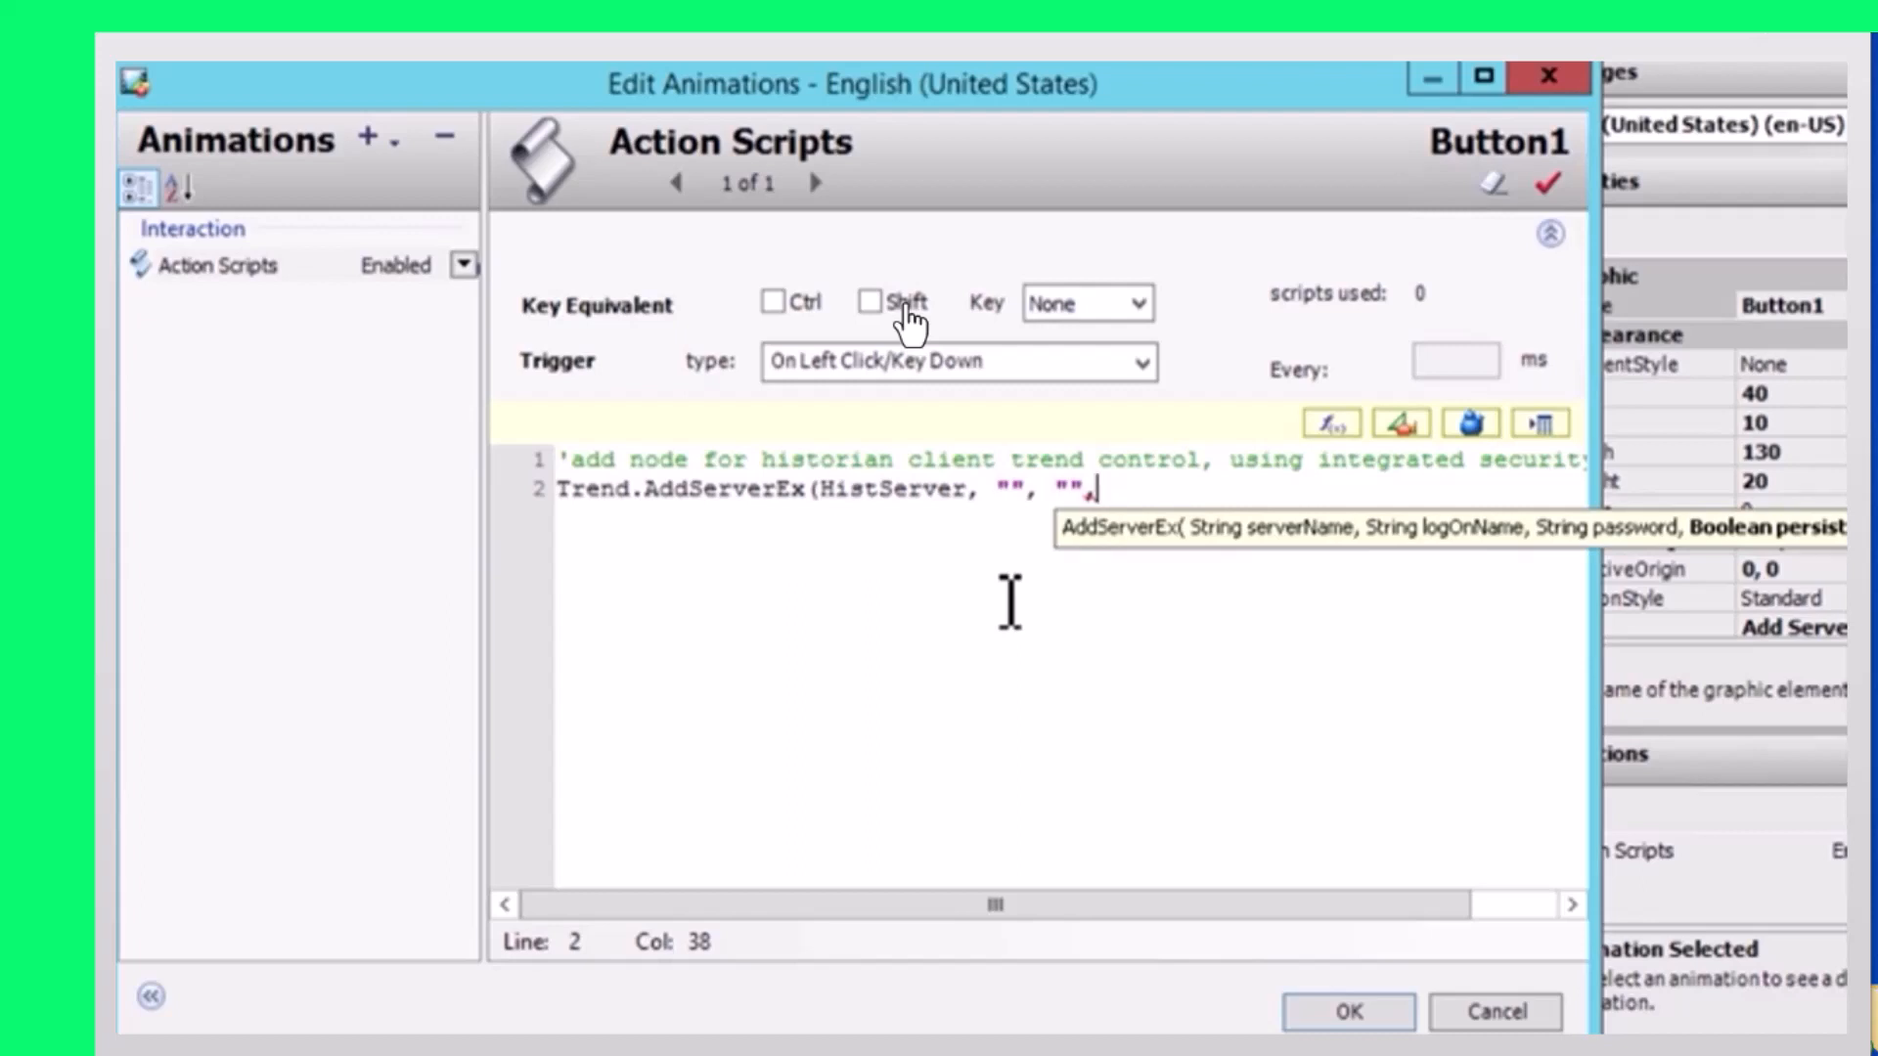
type("false")
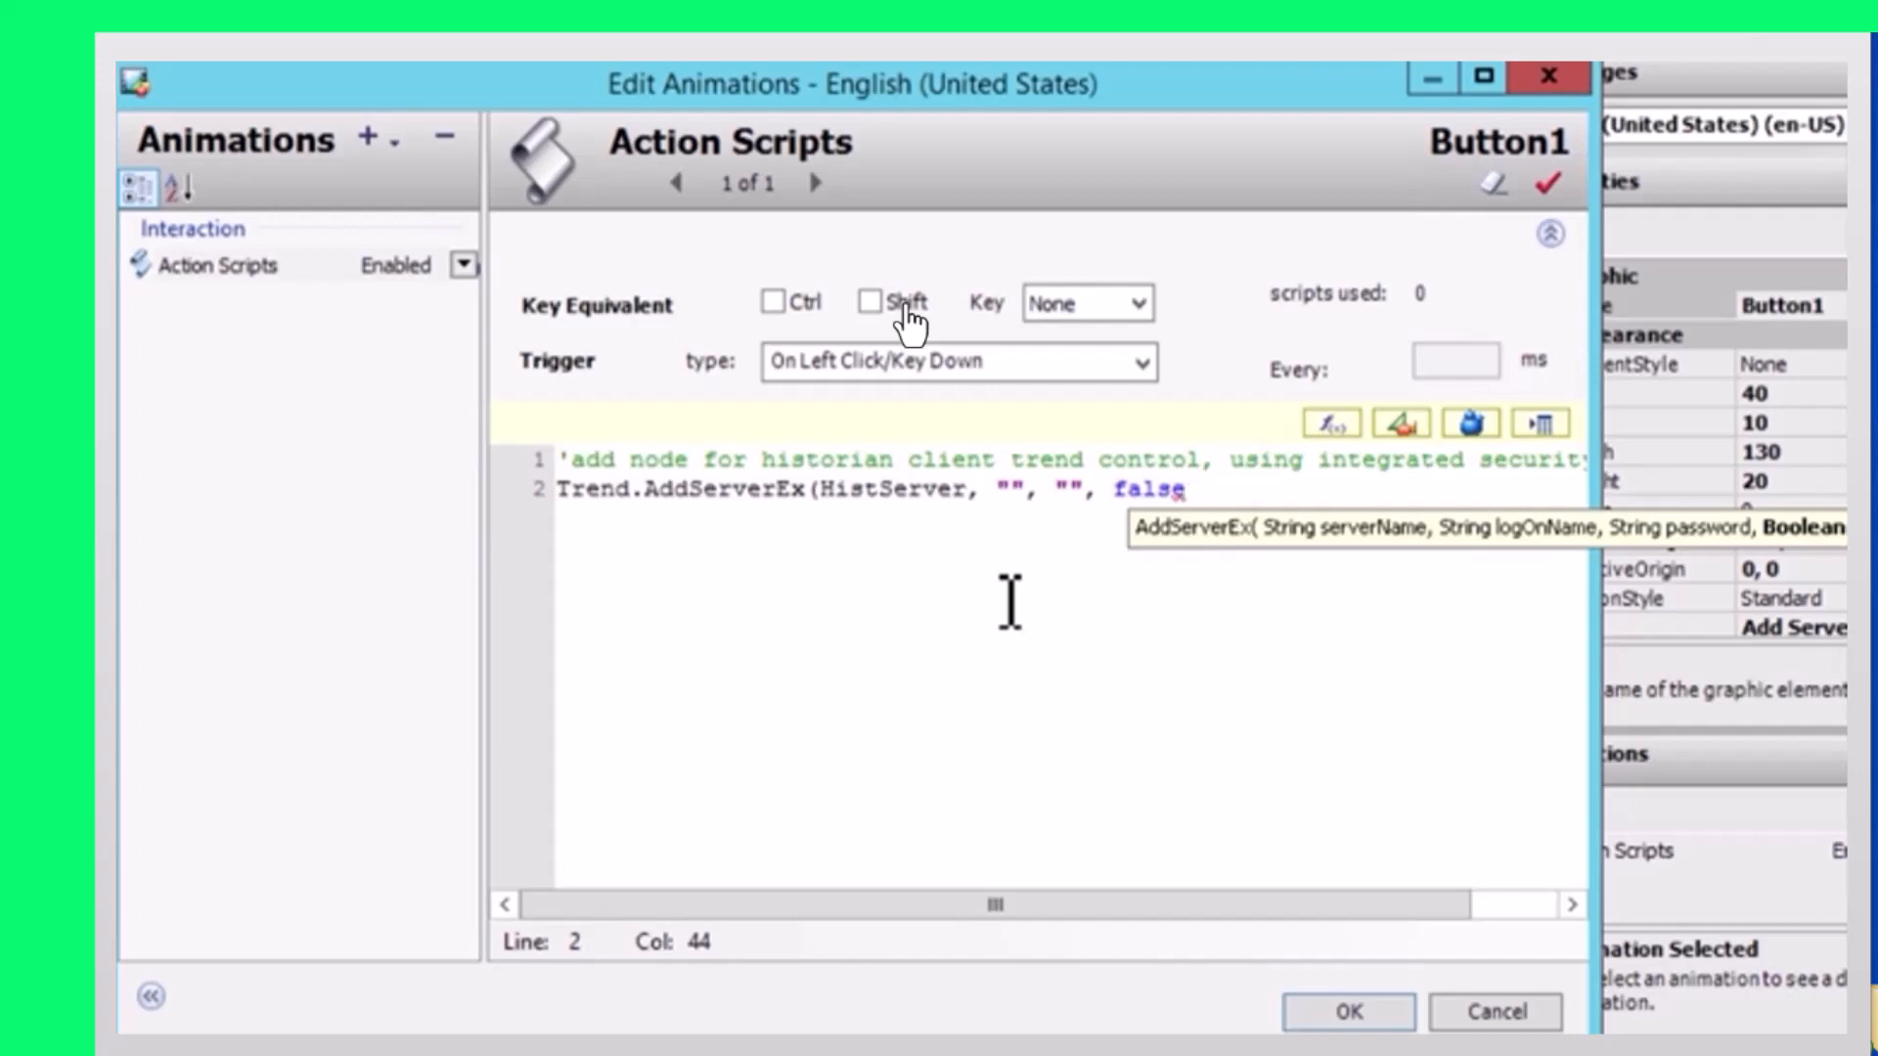
type(");")
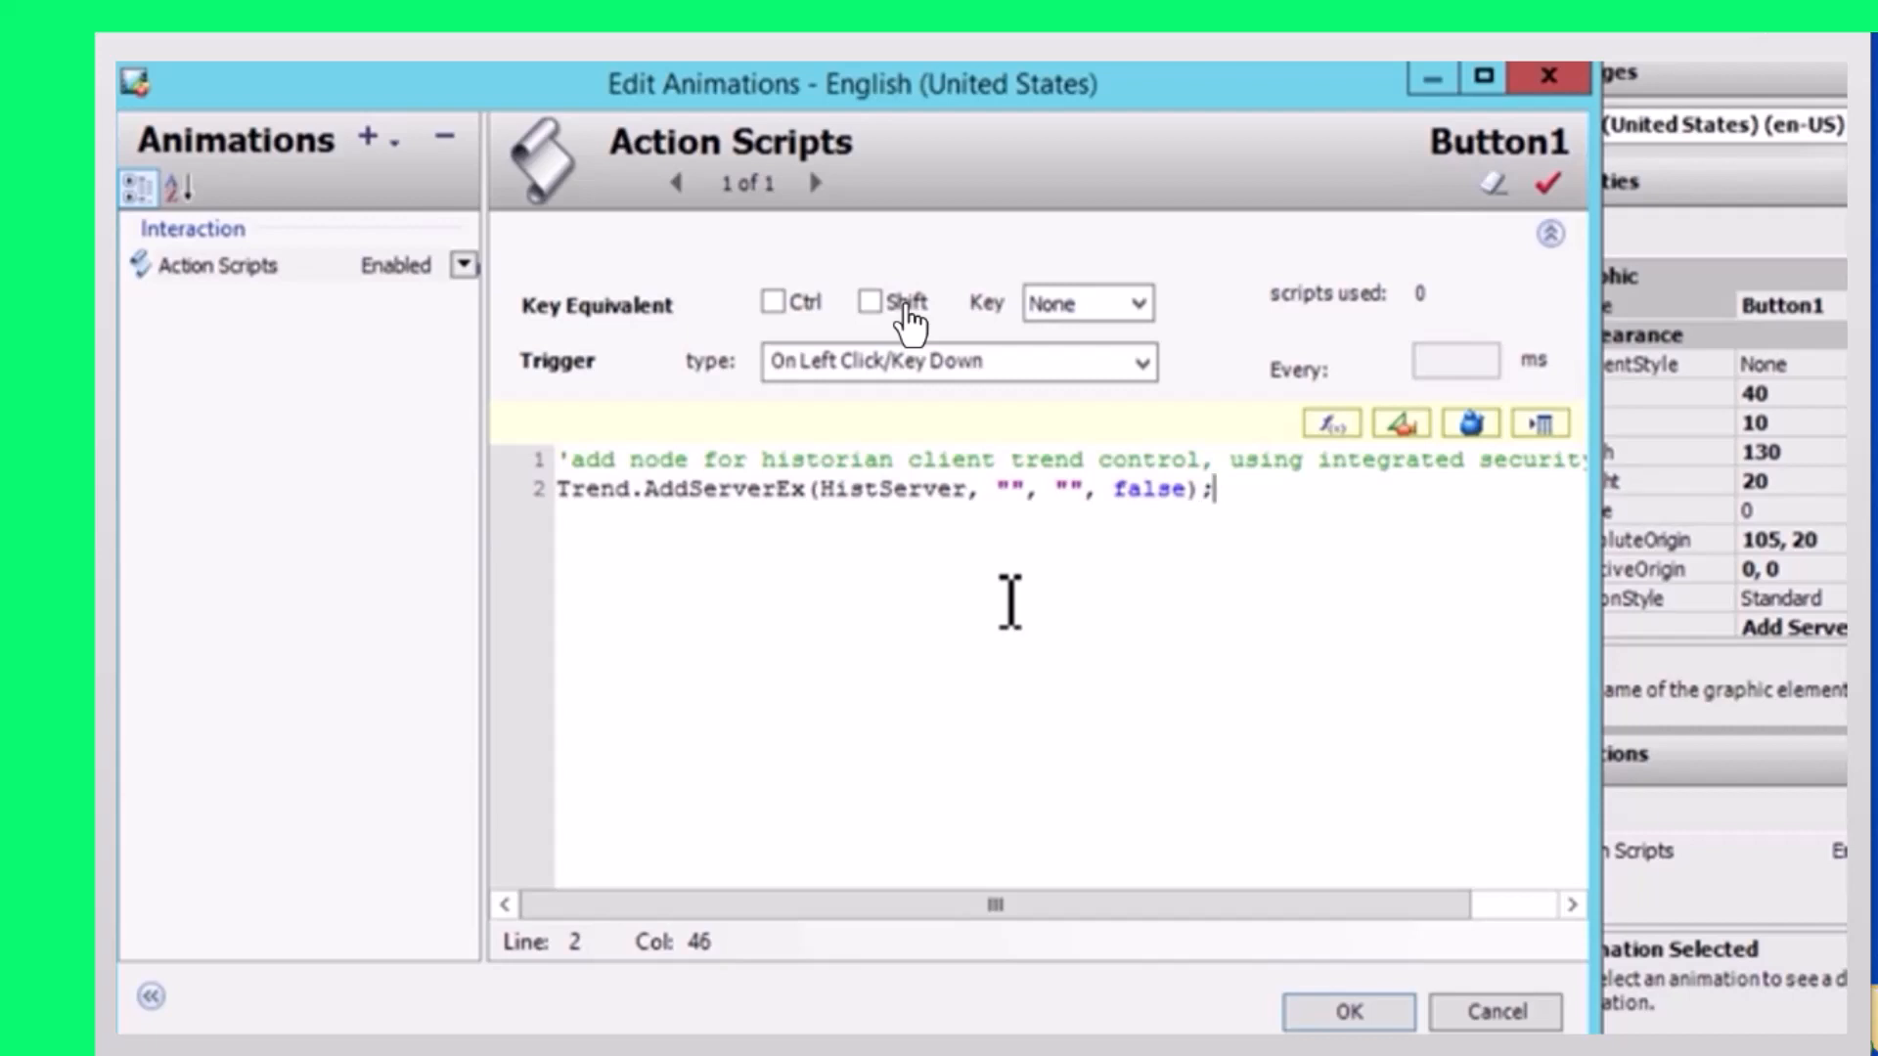
left_click(1345, 1012)
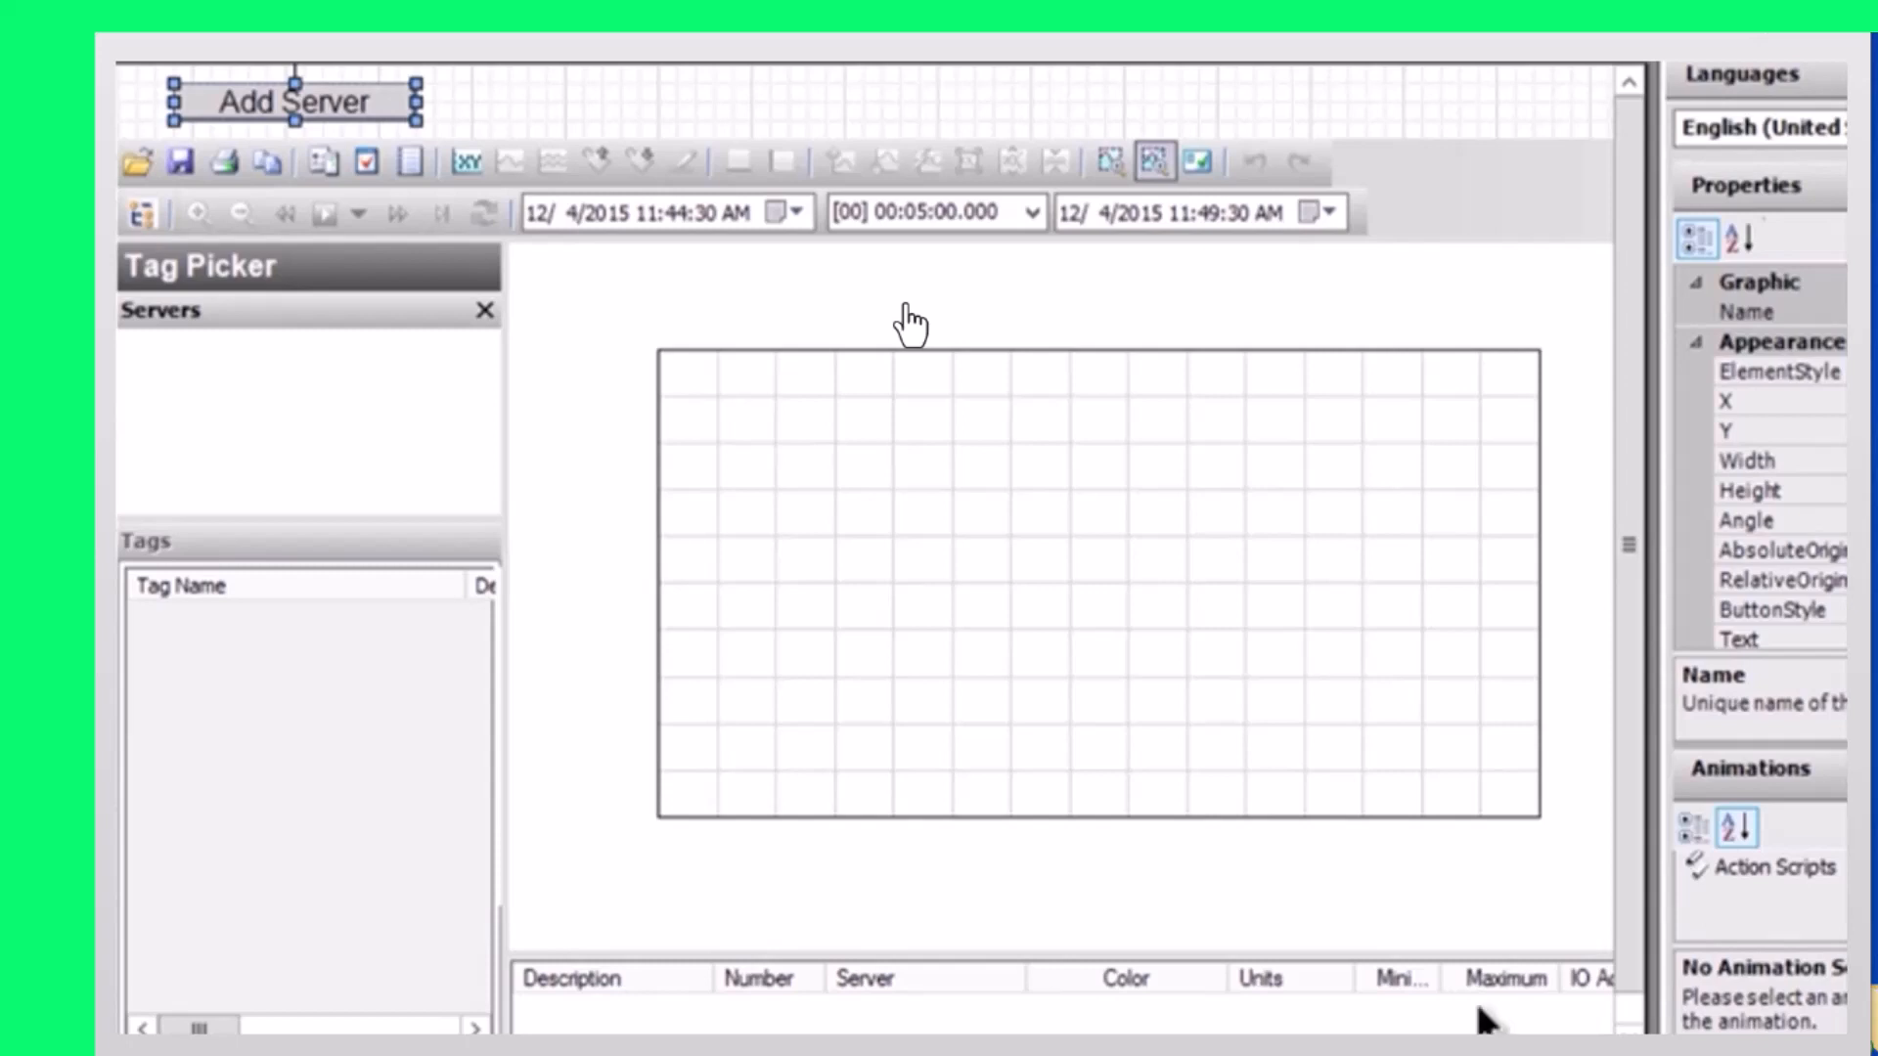
Copy the complete two-line action script from the Add Server button's animation
double_click(403, 102)
left_click(1423, 516)
left_click_drag(1426, 514, 692, 432)
key("ctrl+c")
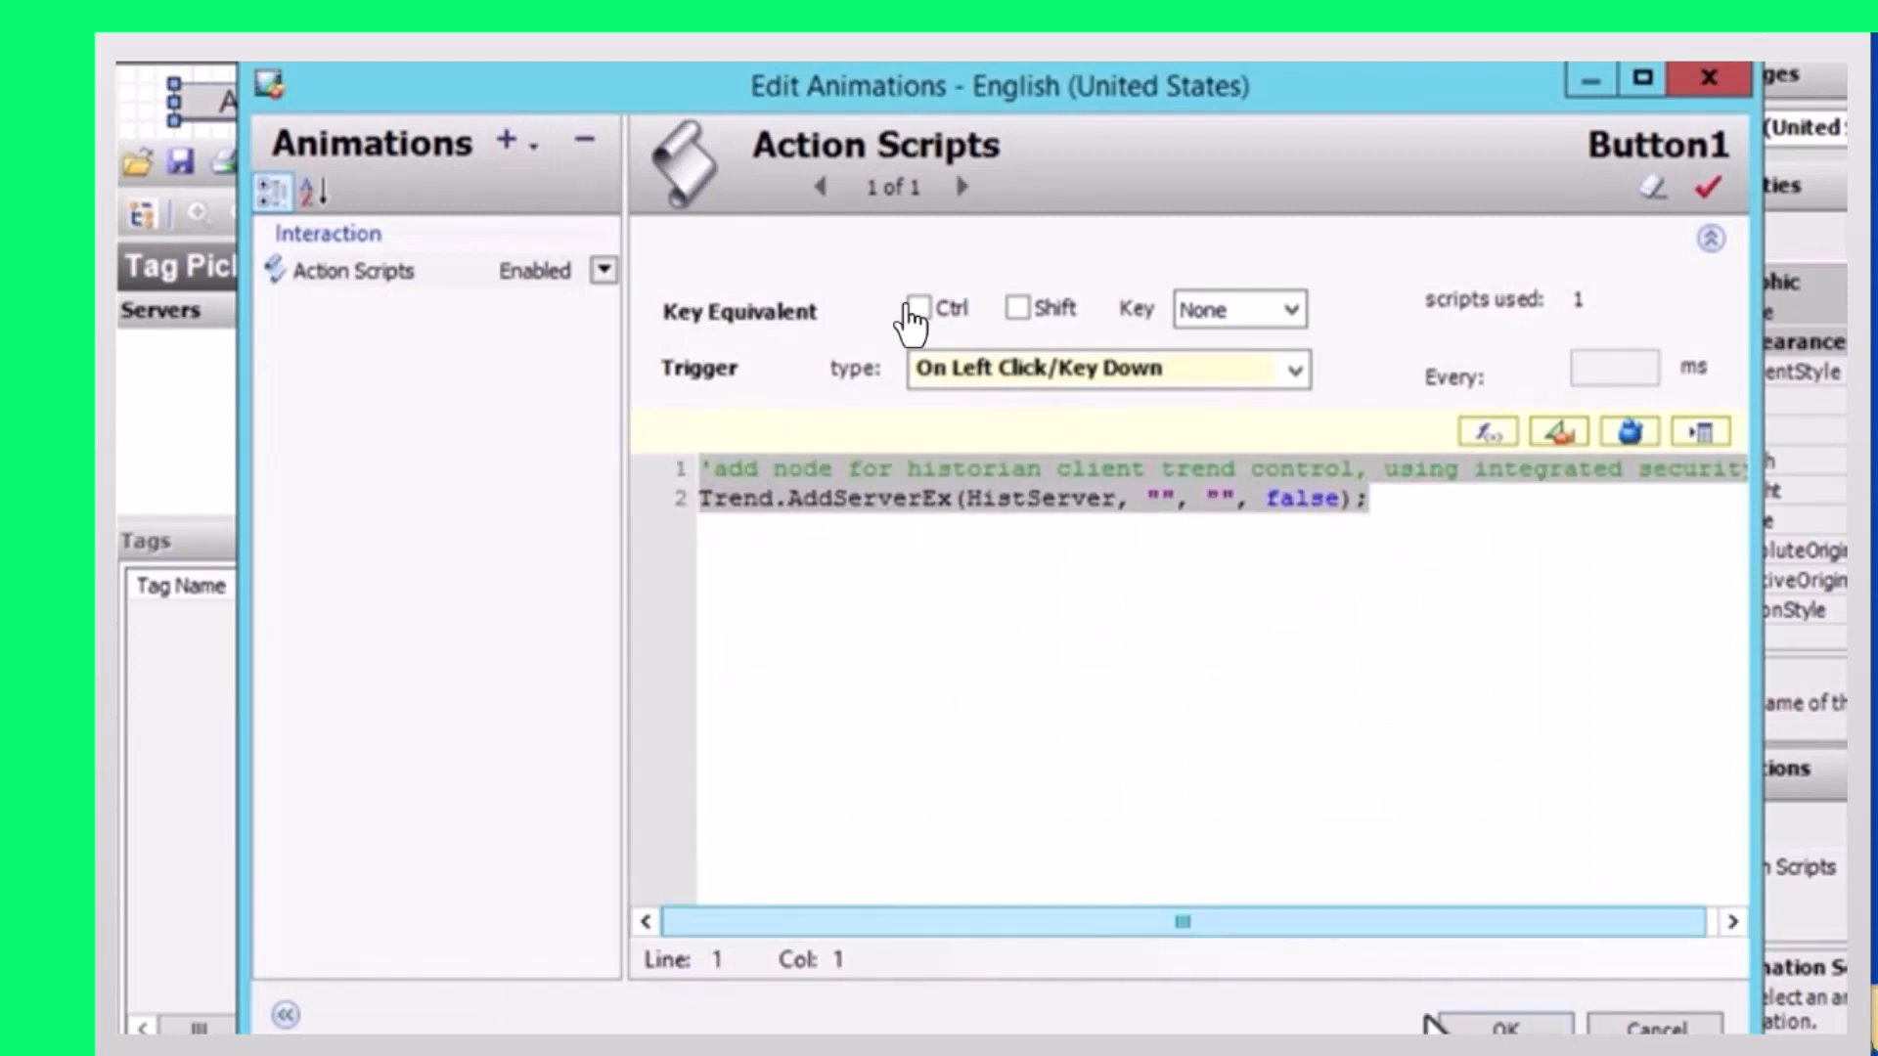
left_click(1458, 1027)
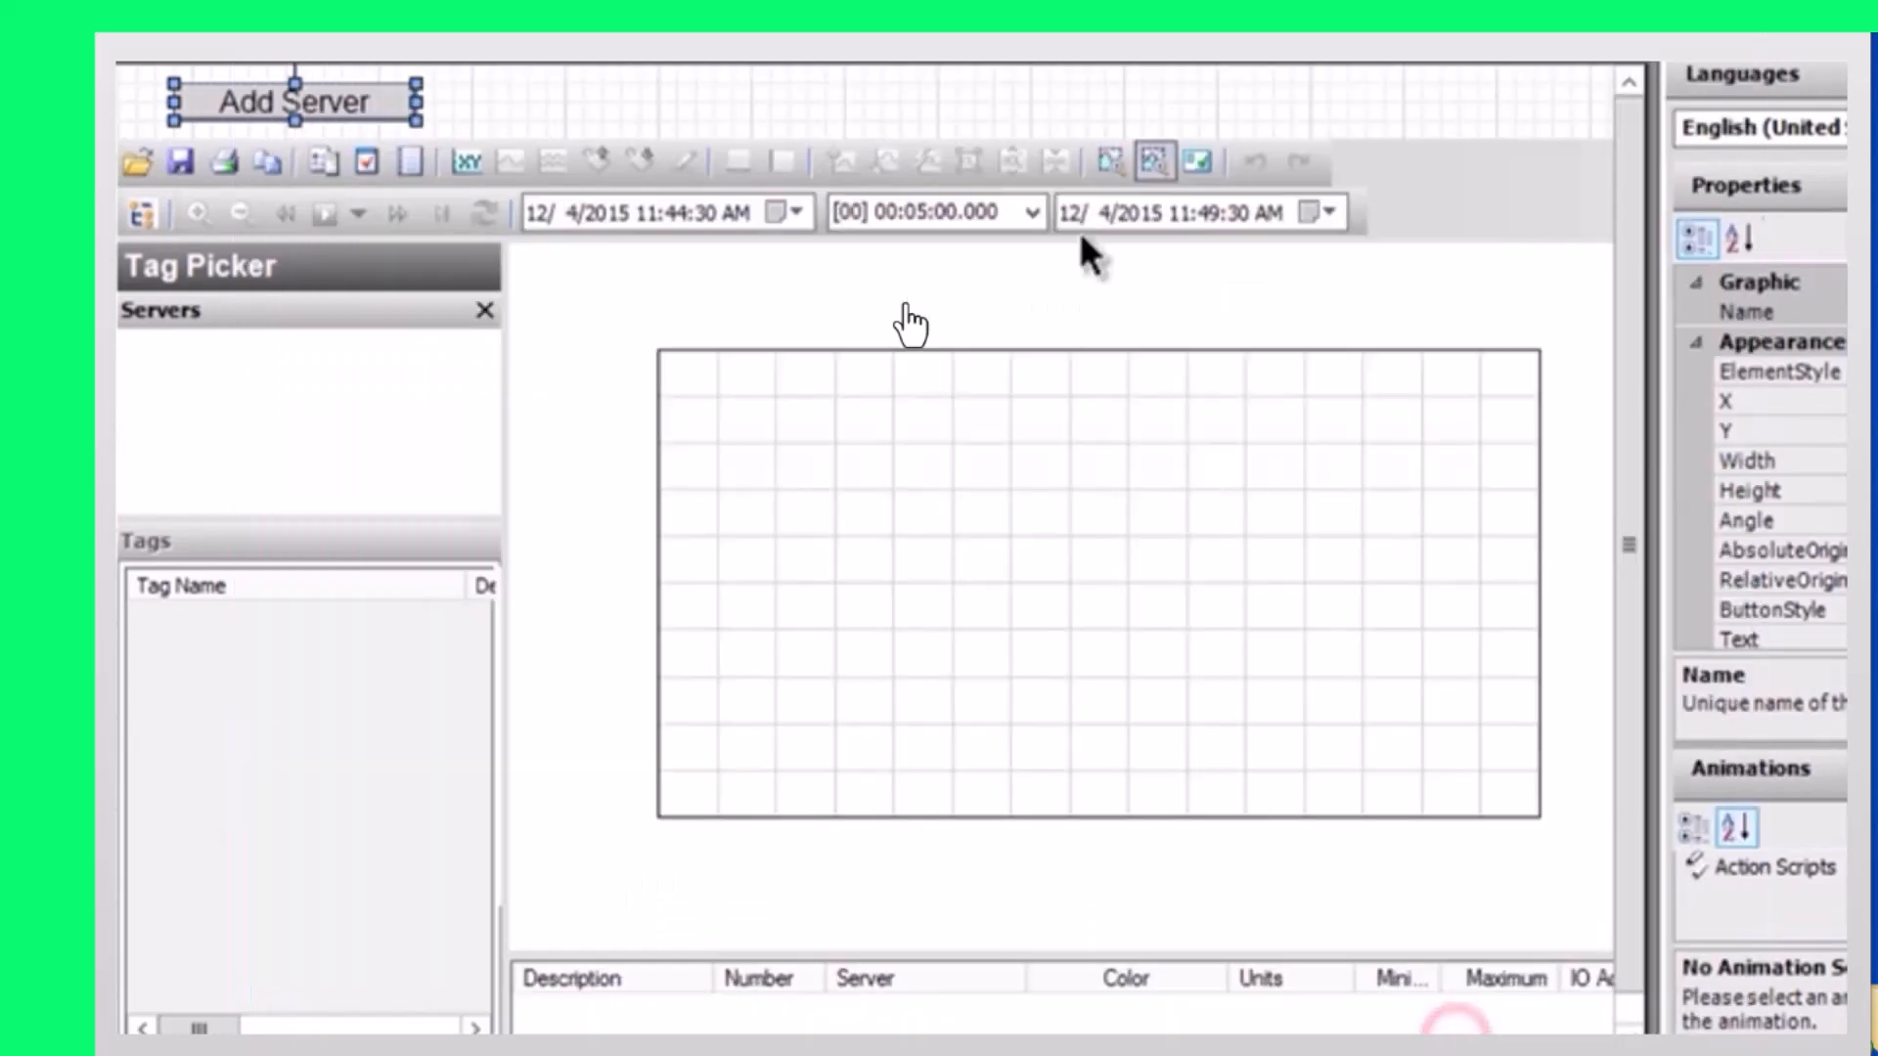
Try the copied script as the symbol's predefined On Show script and discard the edit
right_click(1027, 108)
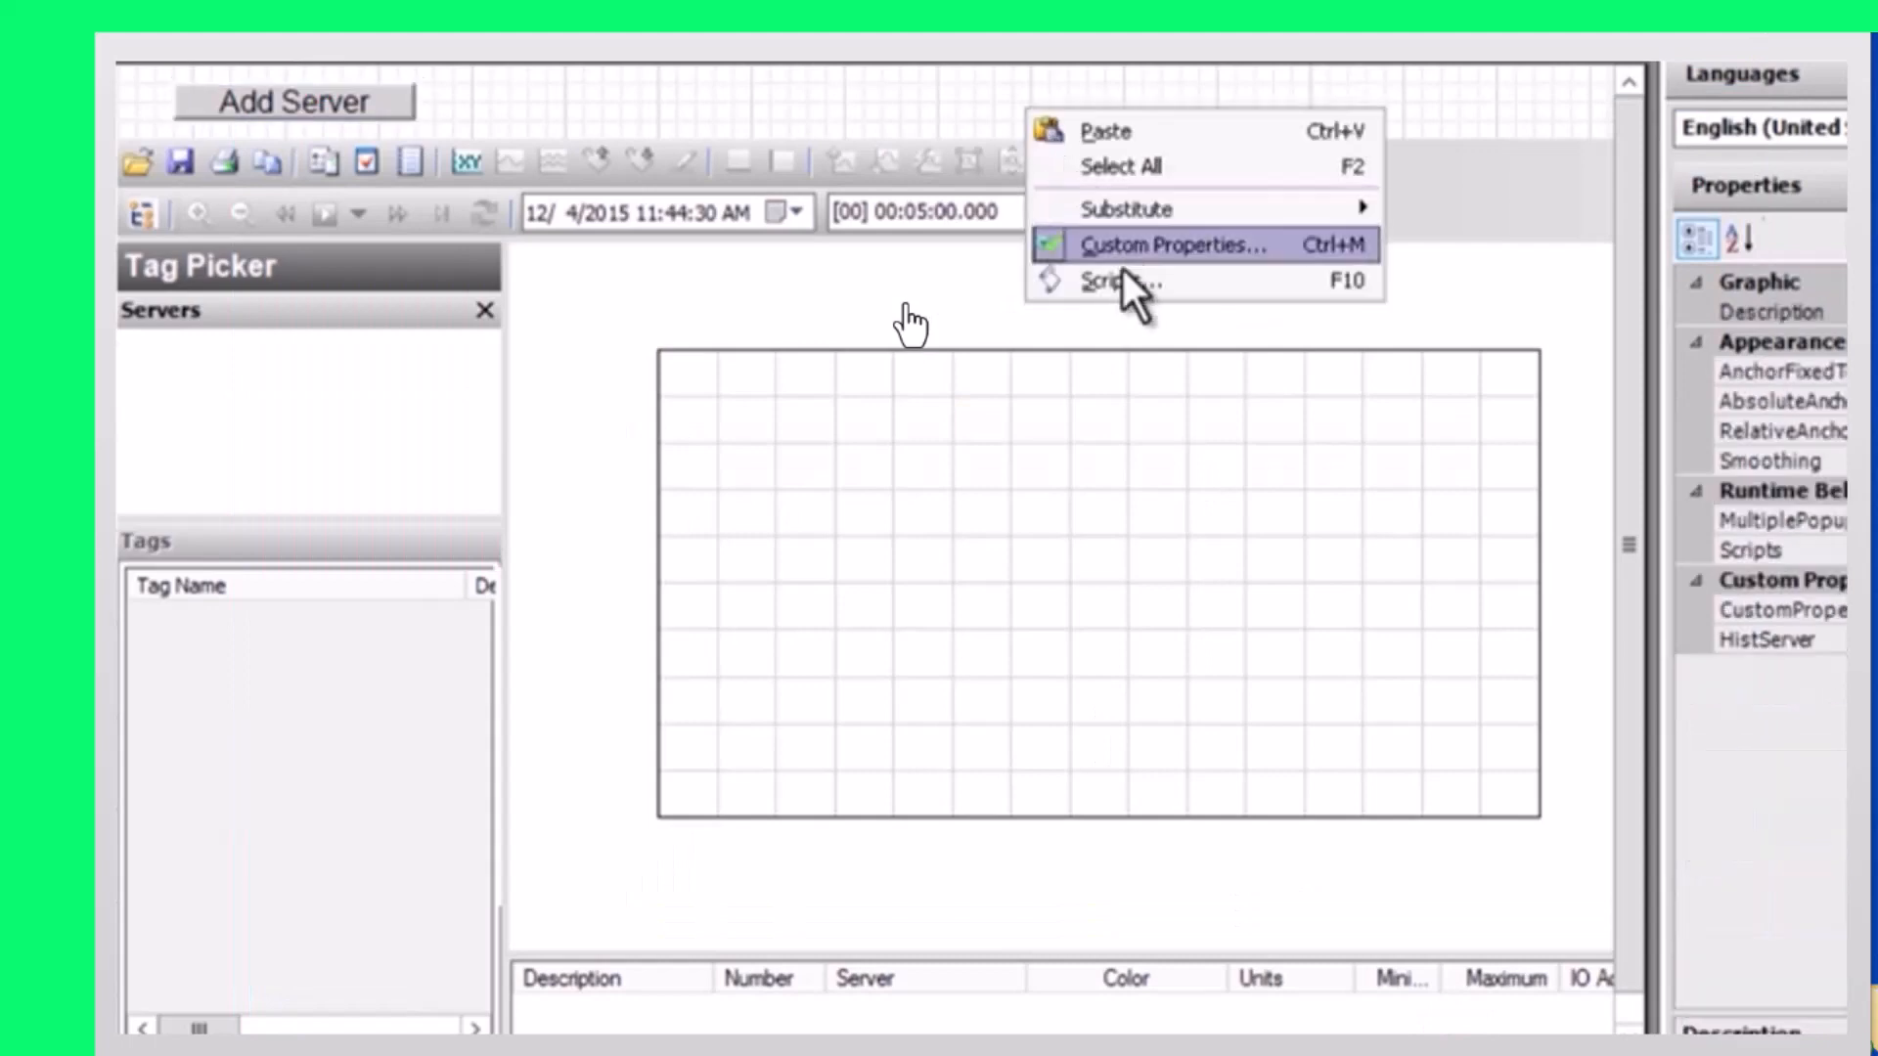
left_click(1119, 281)
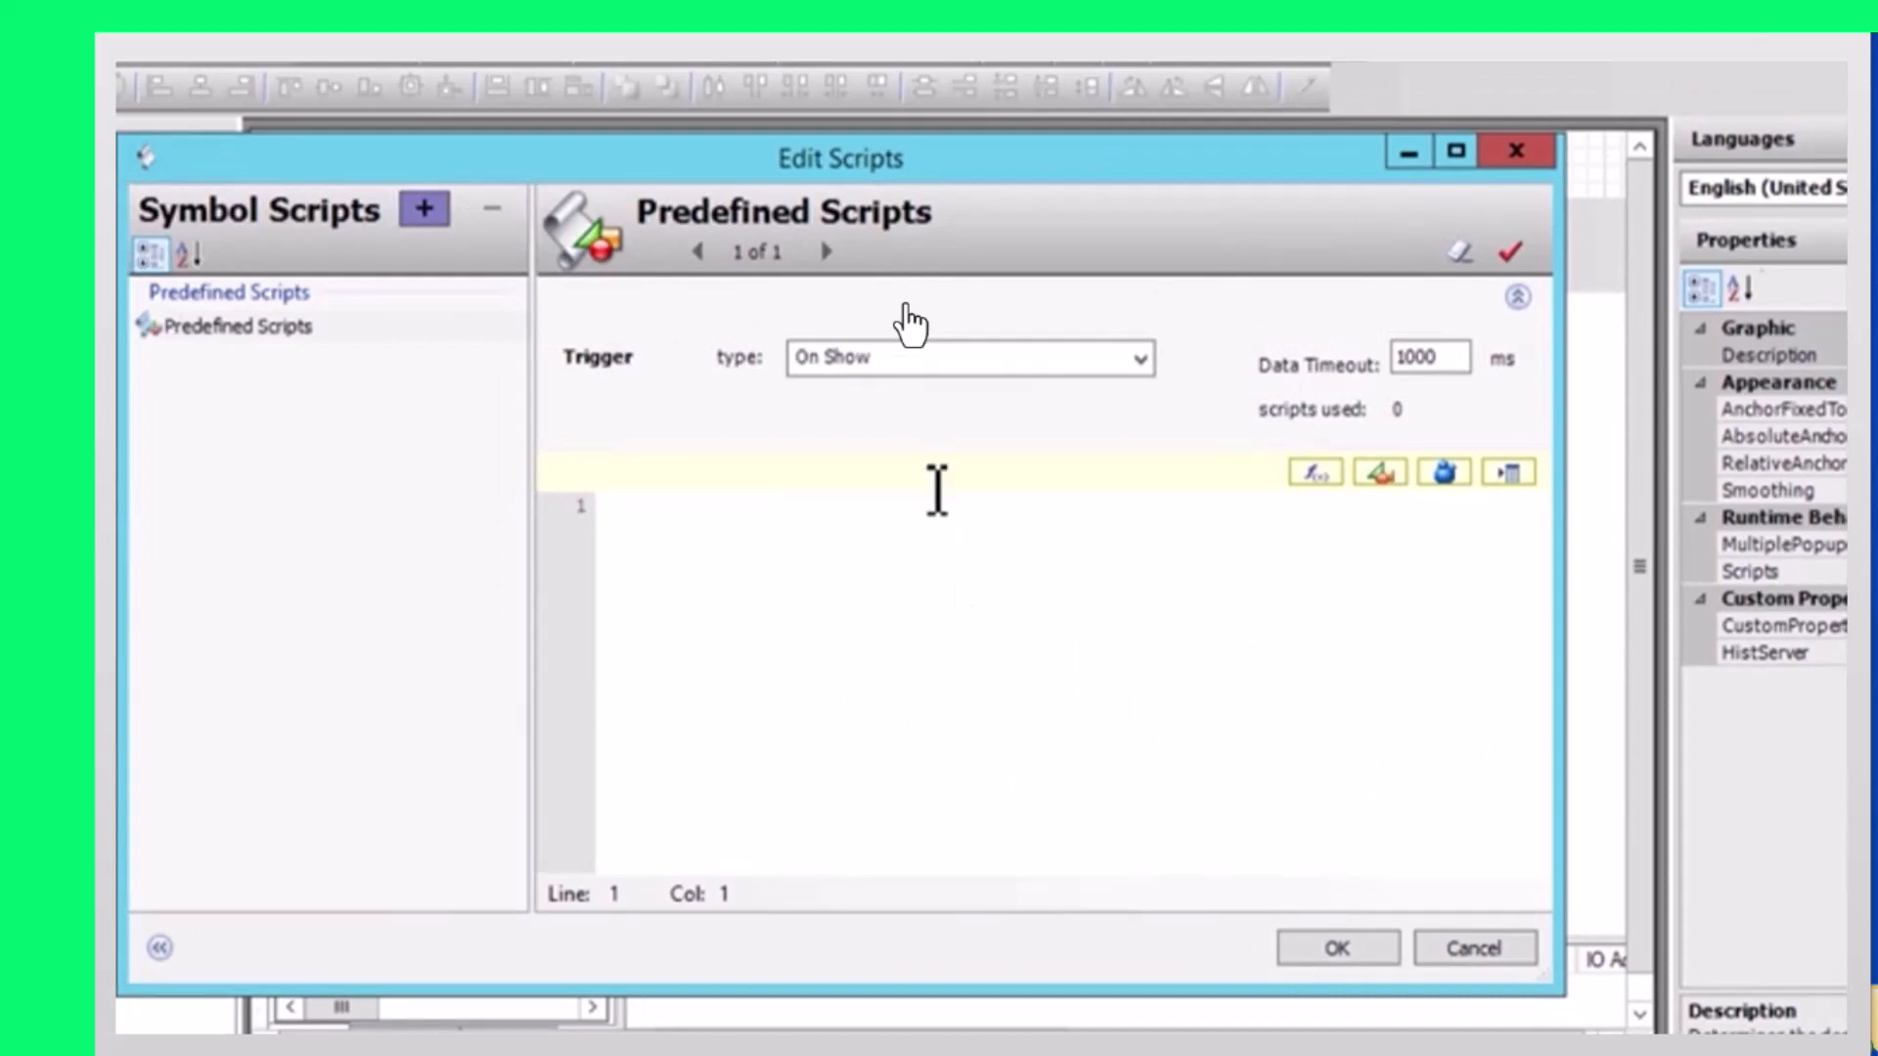
left_click(889, 587)
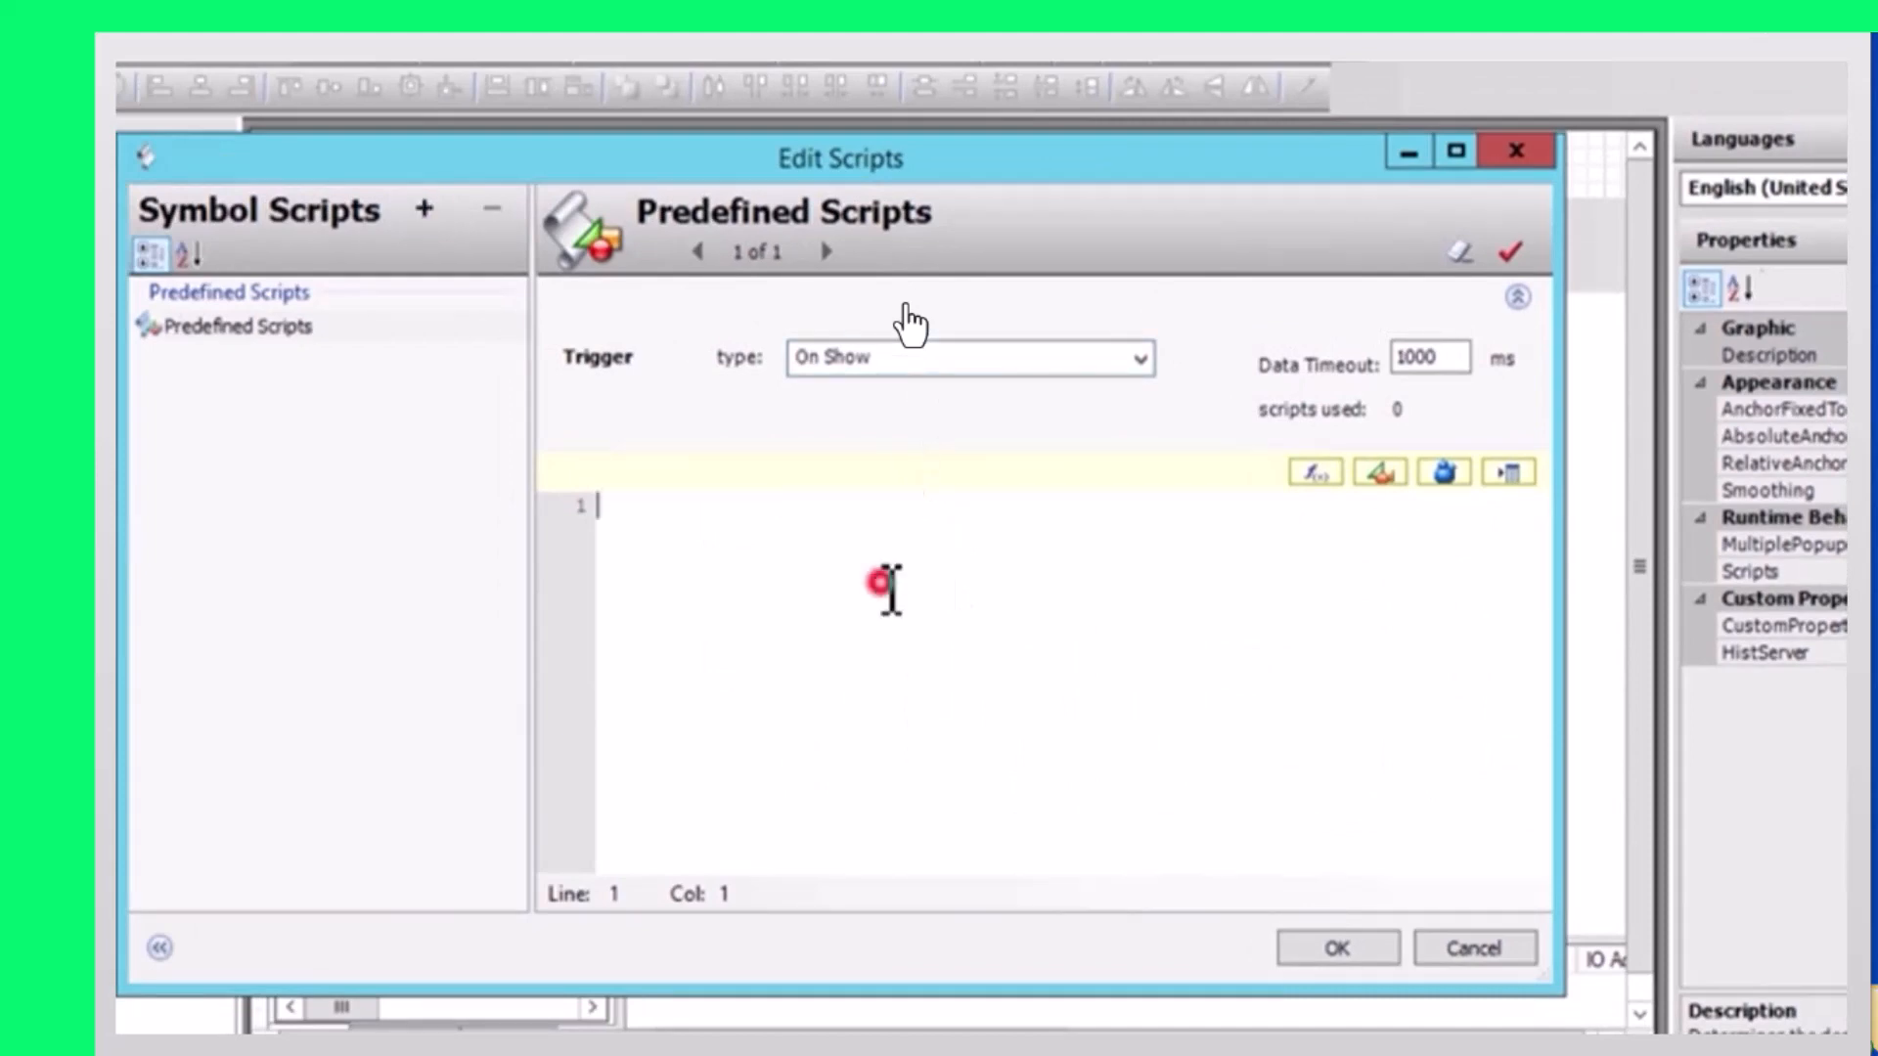
key("ctrl+v")
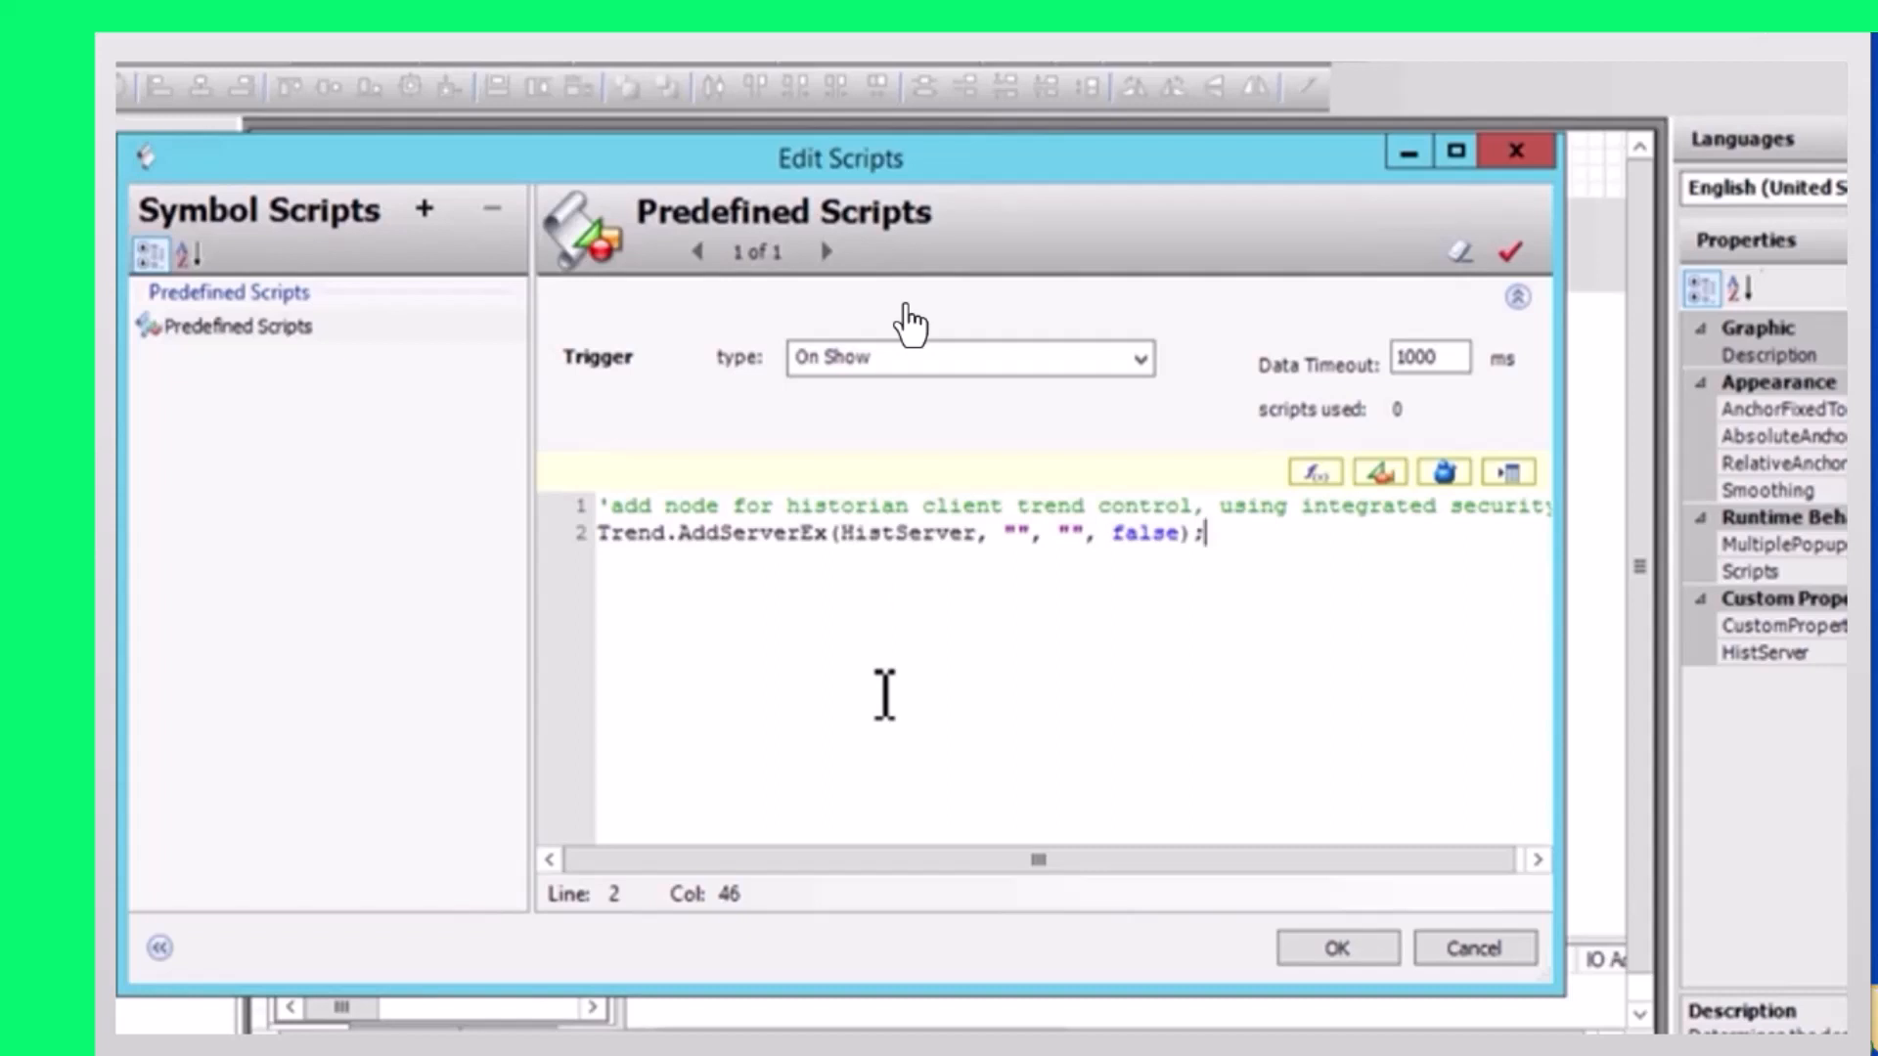
left_click(1464, 951)
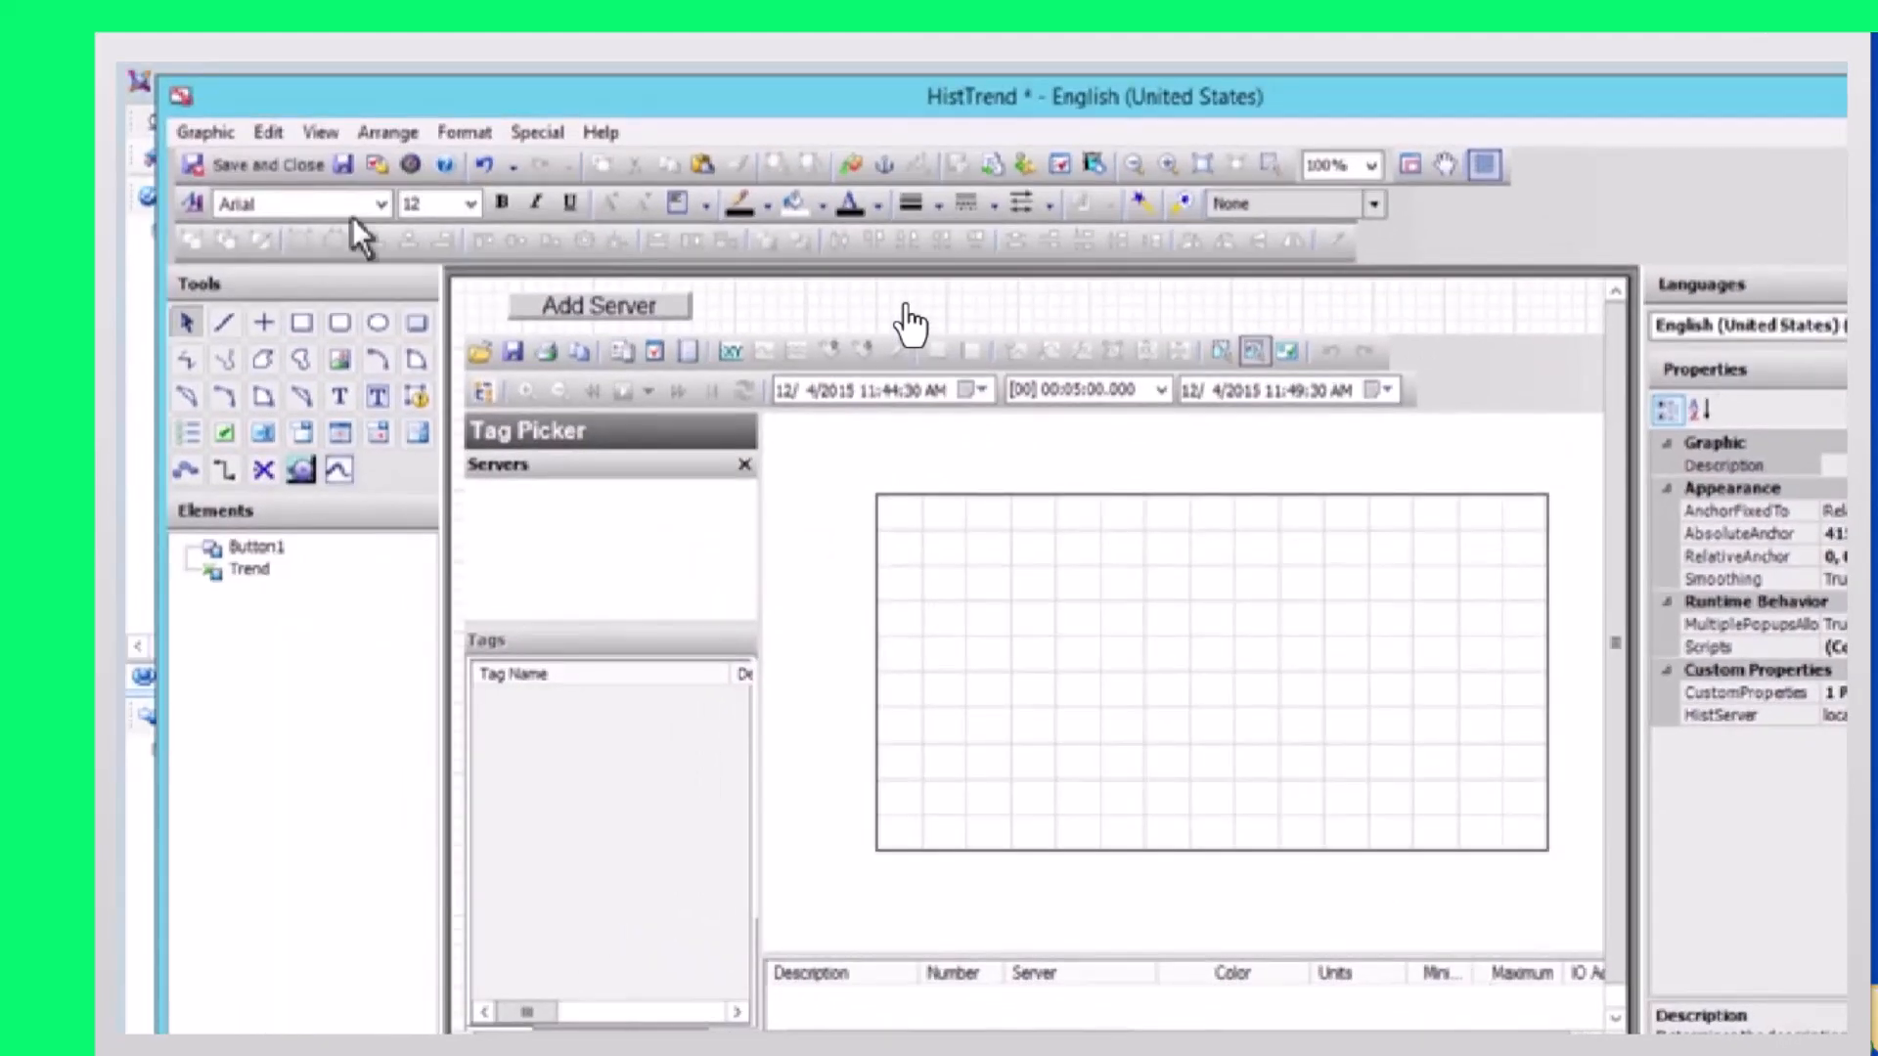
Save and close the HistTrend symbol and switch to the galaxy's object templates
left_click(276, 166)
left_click(1163, 768)
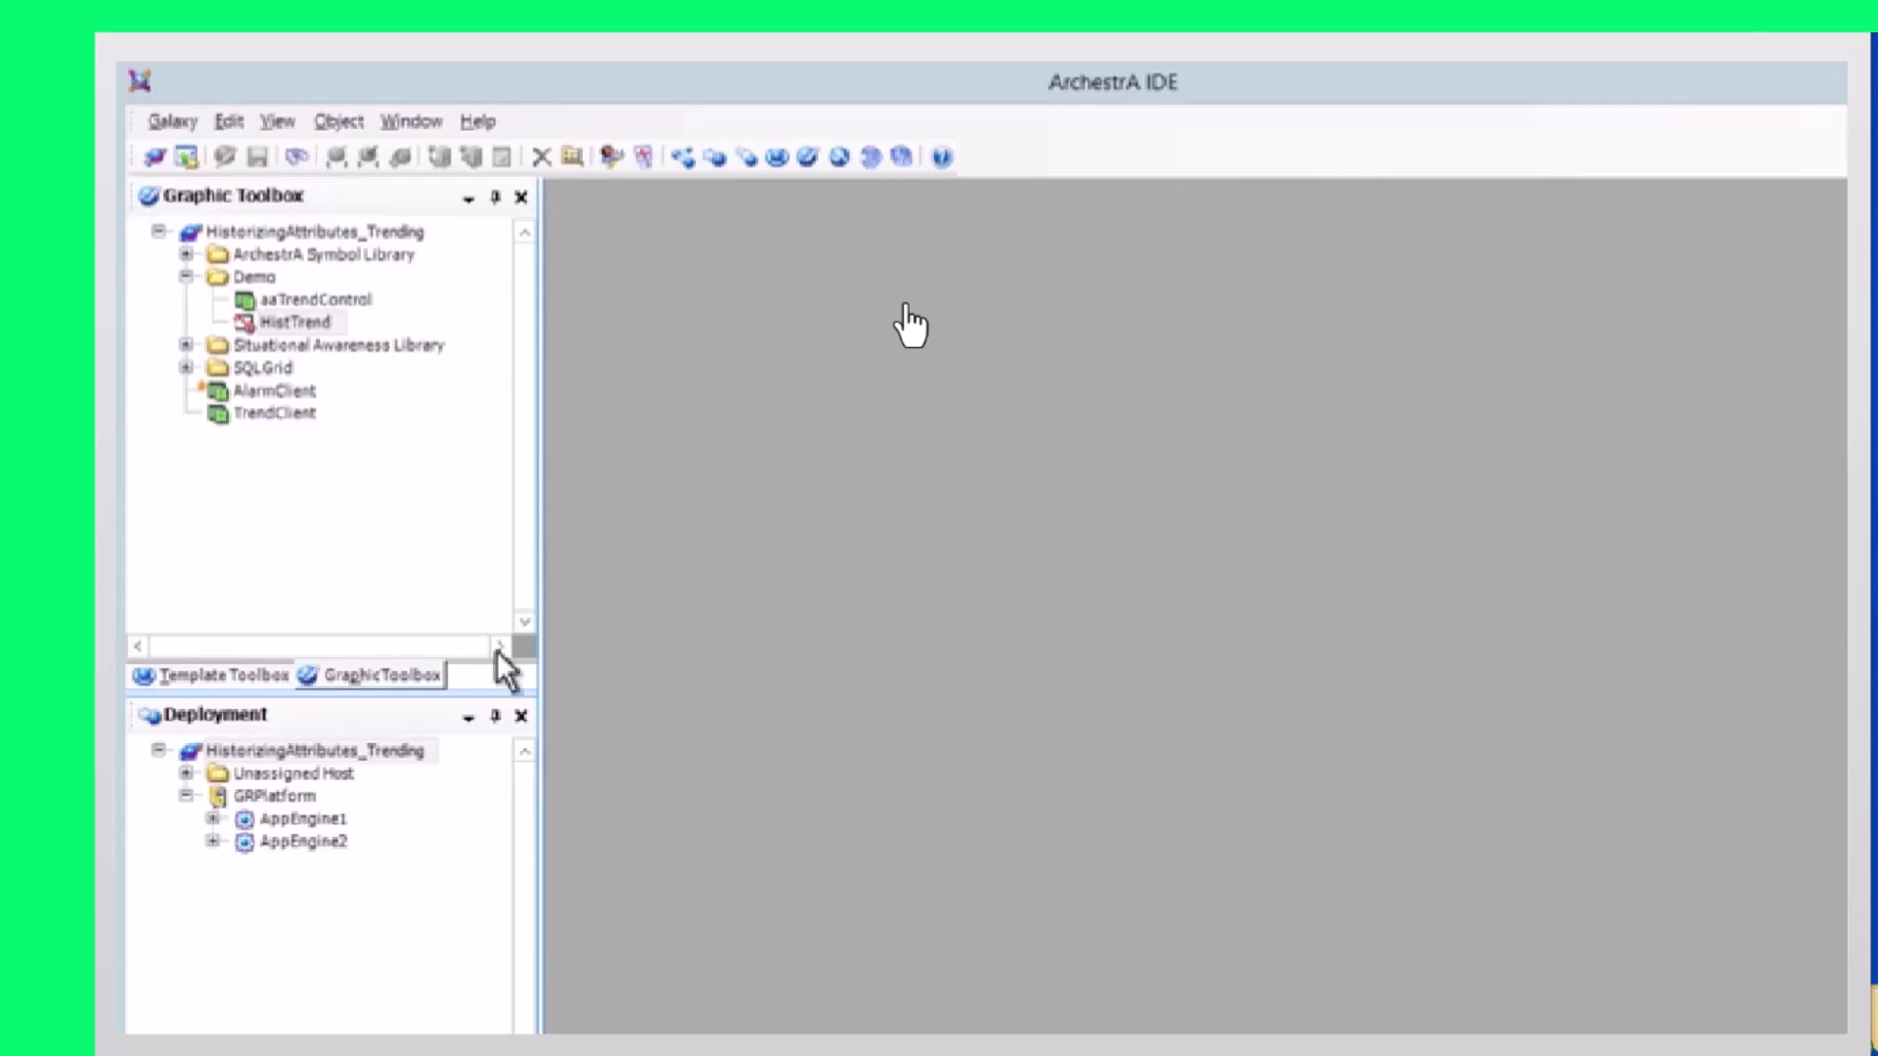
left_click(225, 675)
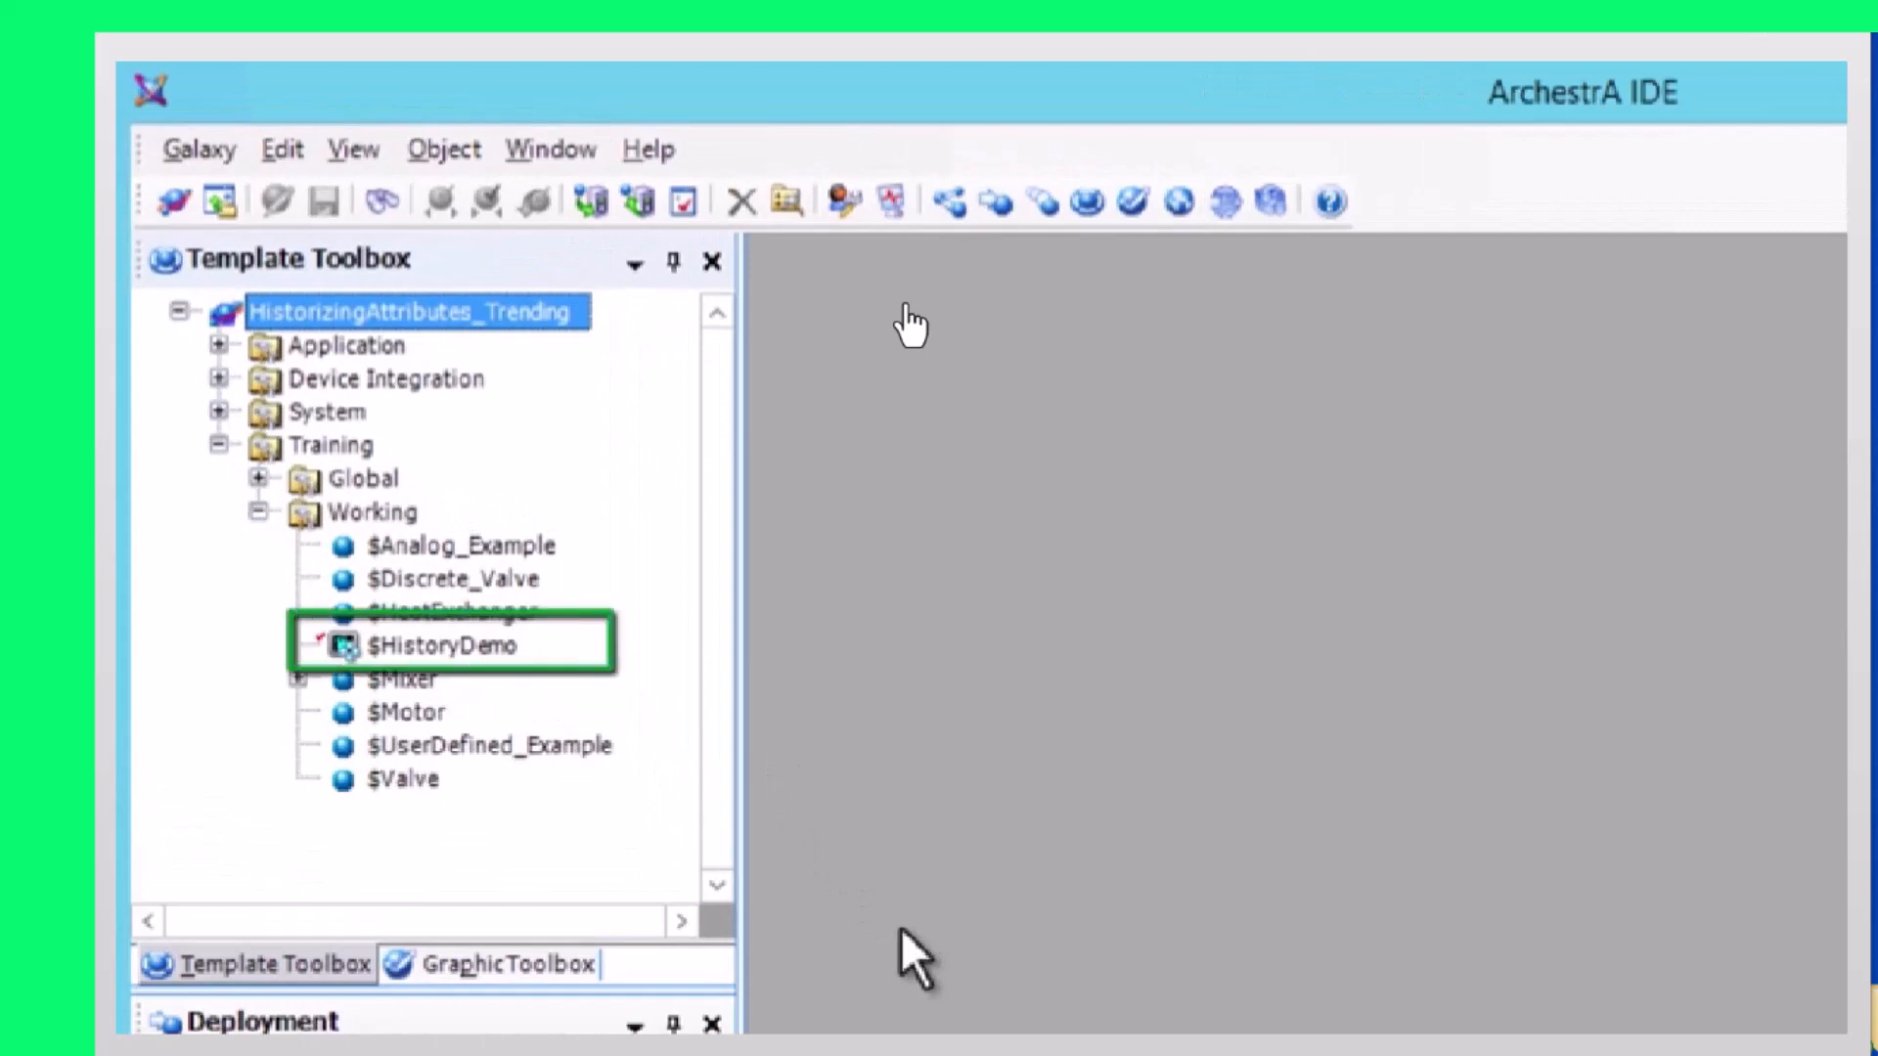
Open the $HistoryDemo application and embed the Demo toolset's HistTrend symbol near the upper-left corner of the HistoricalTend window
double_click(499, 646)
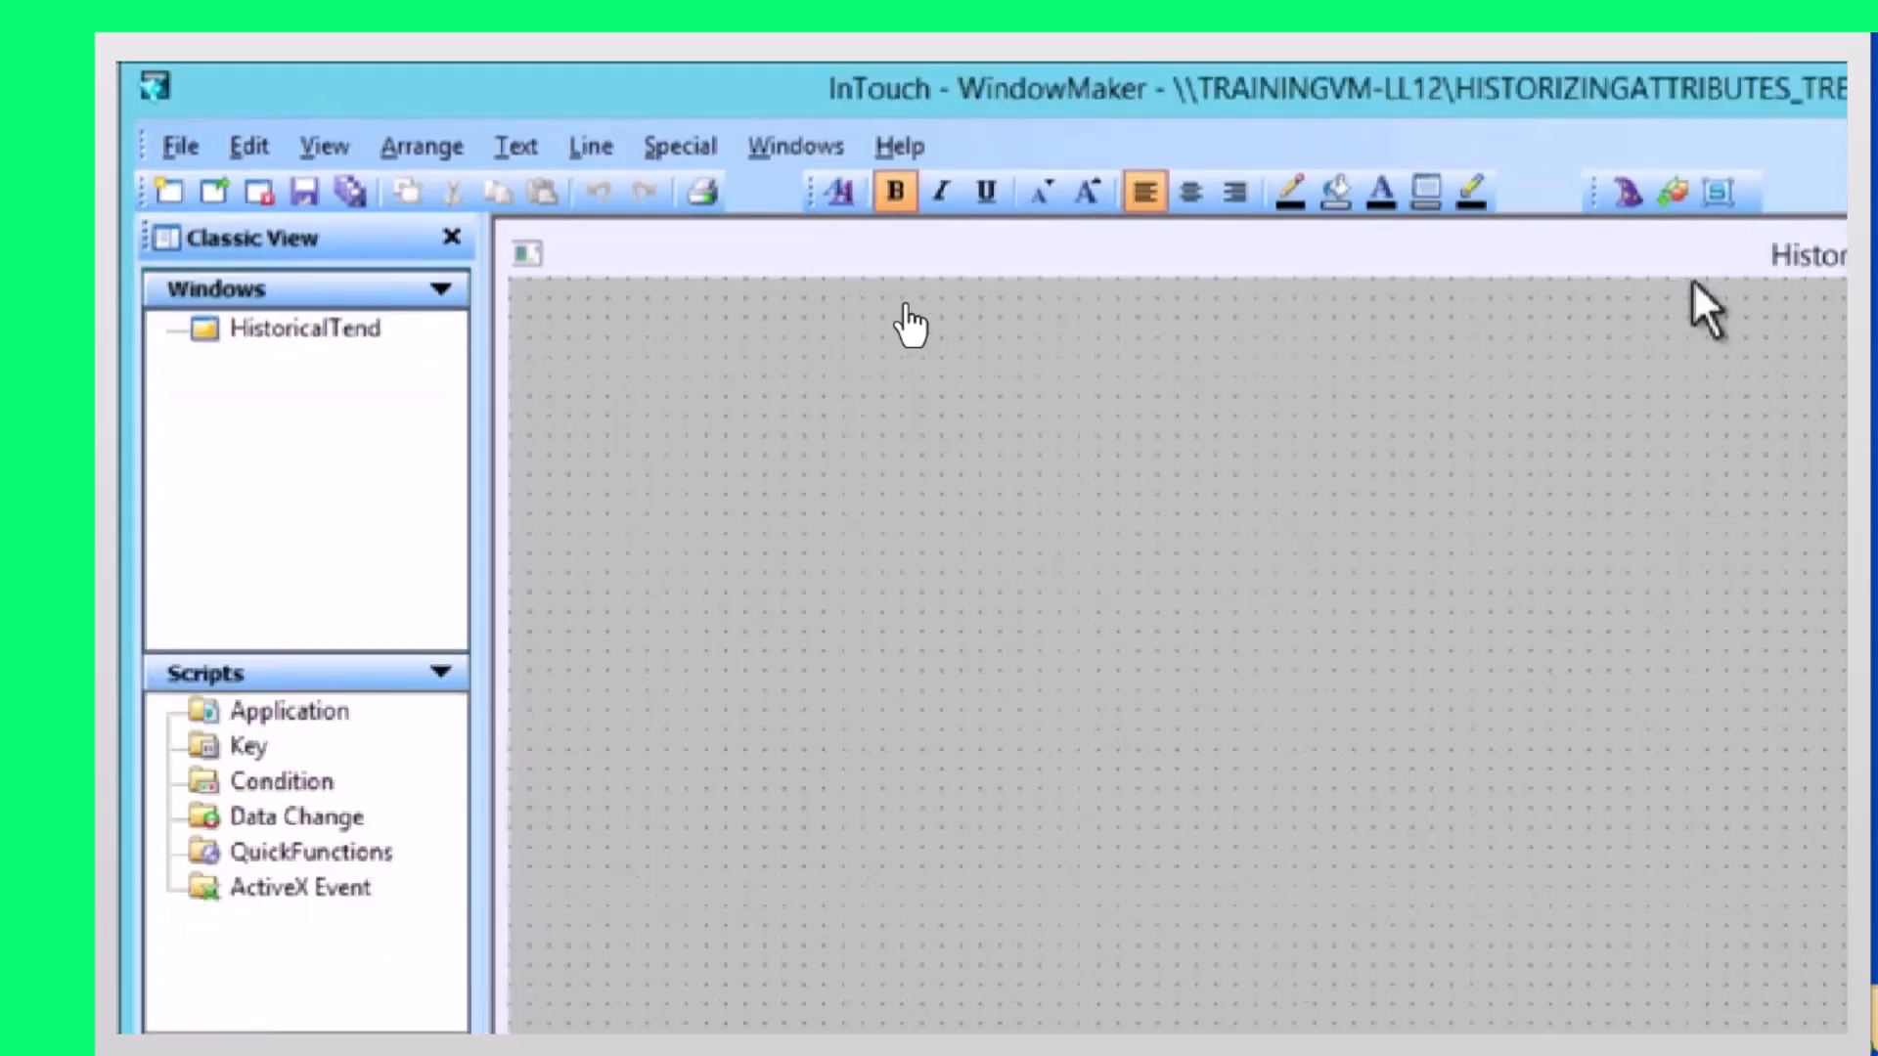
left_click(1672, 191)
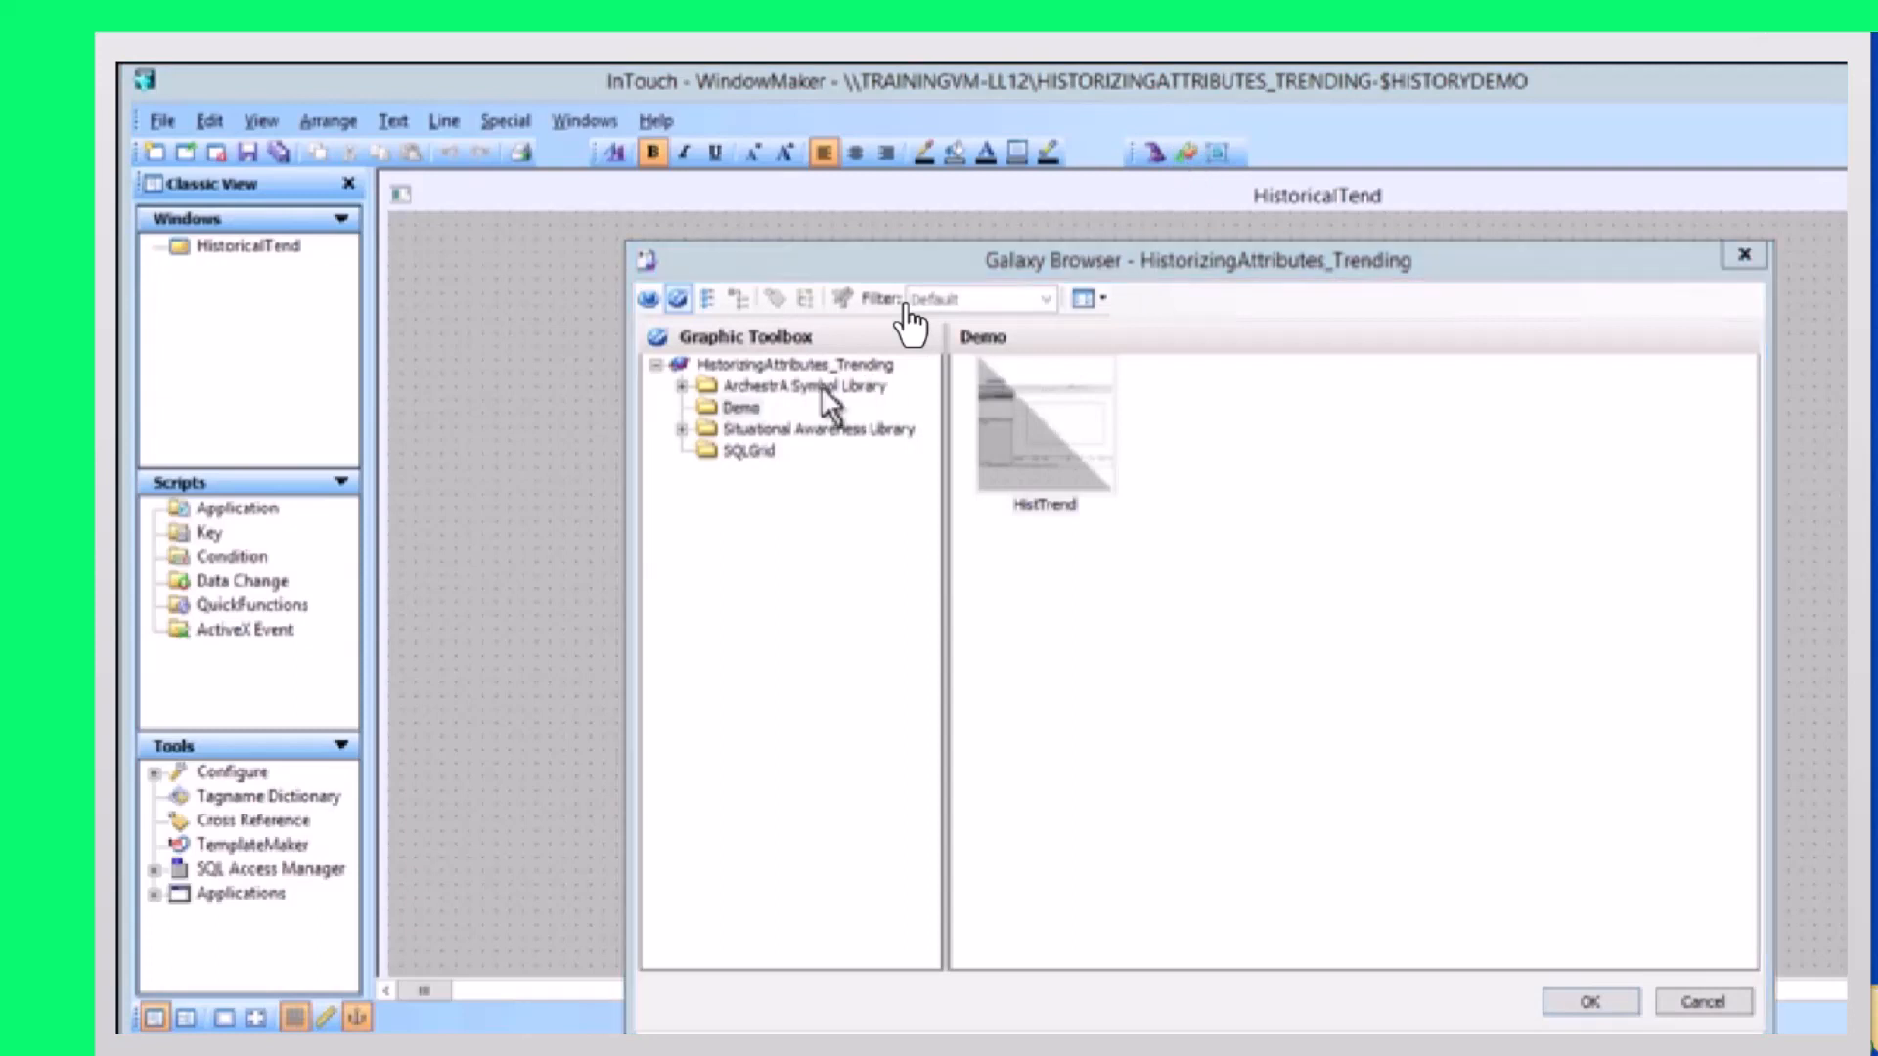
left_click(1045, 471)
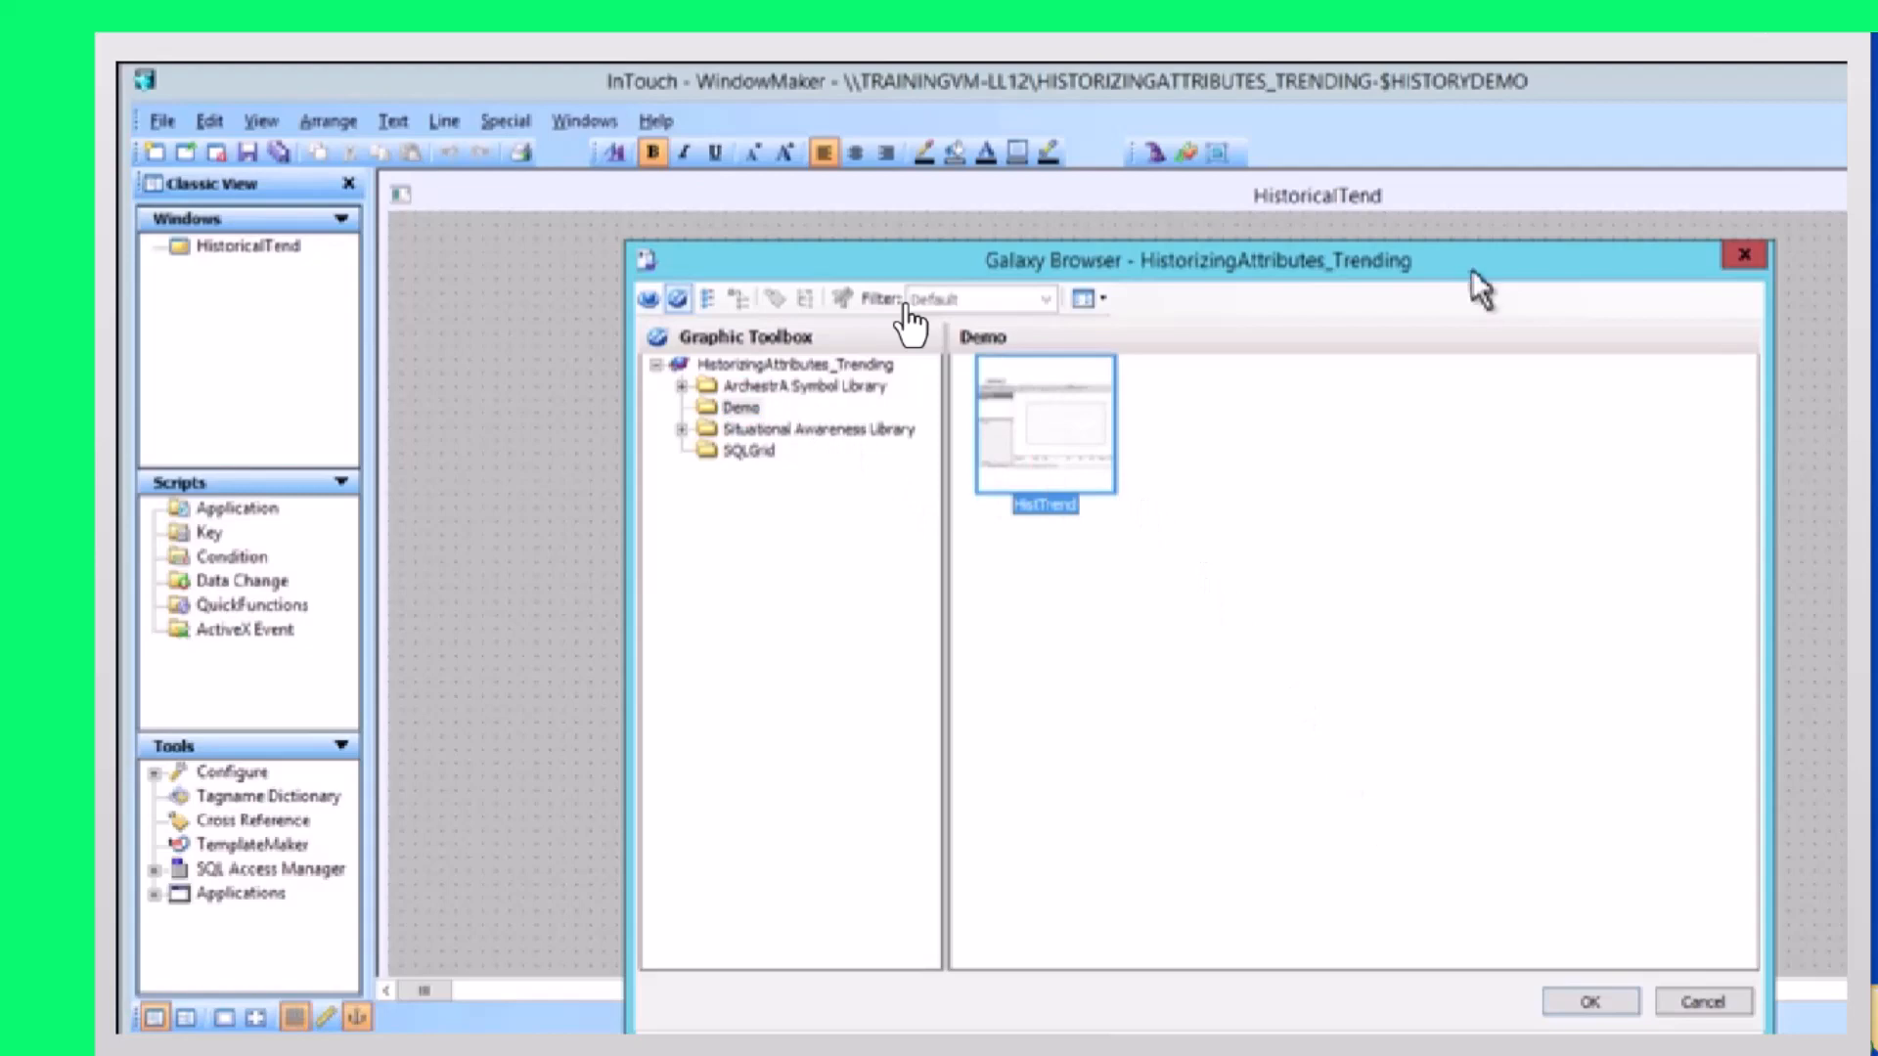
double_click(1064, 429)
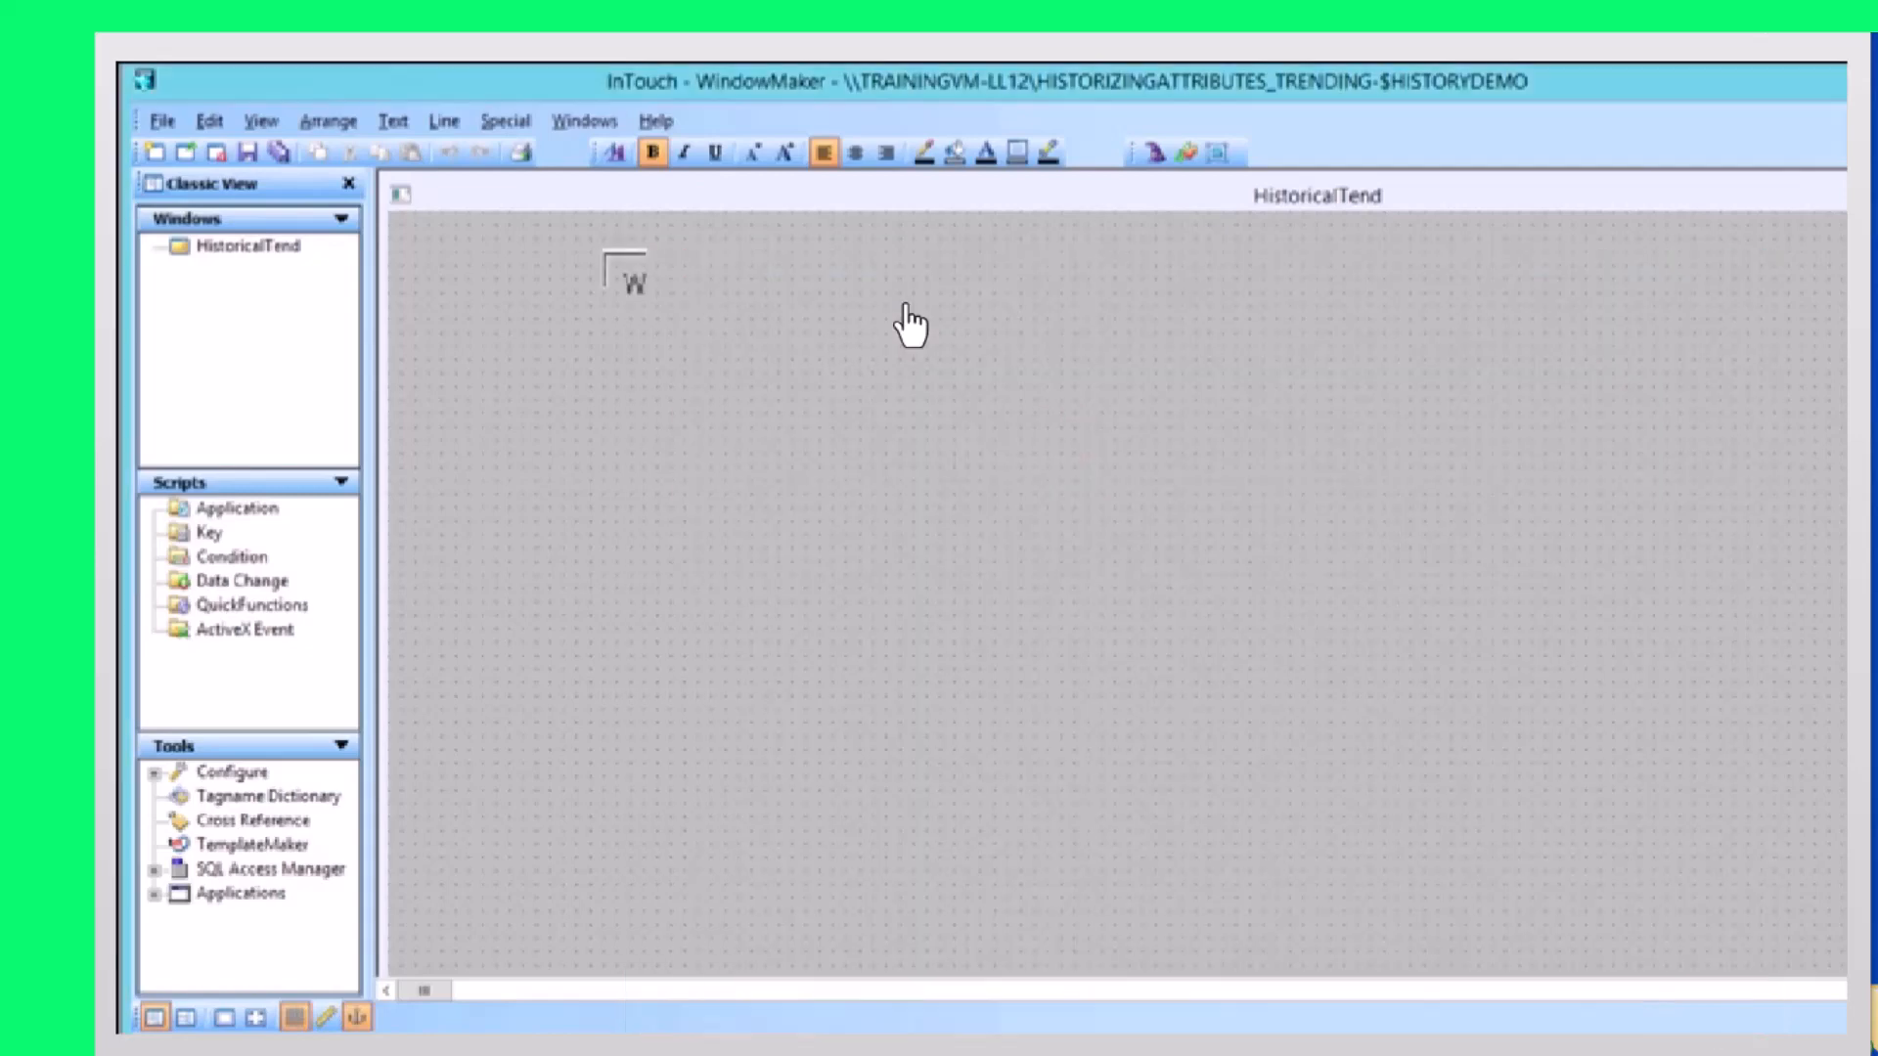
left_click(526, 233)
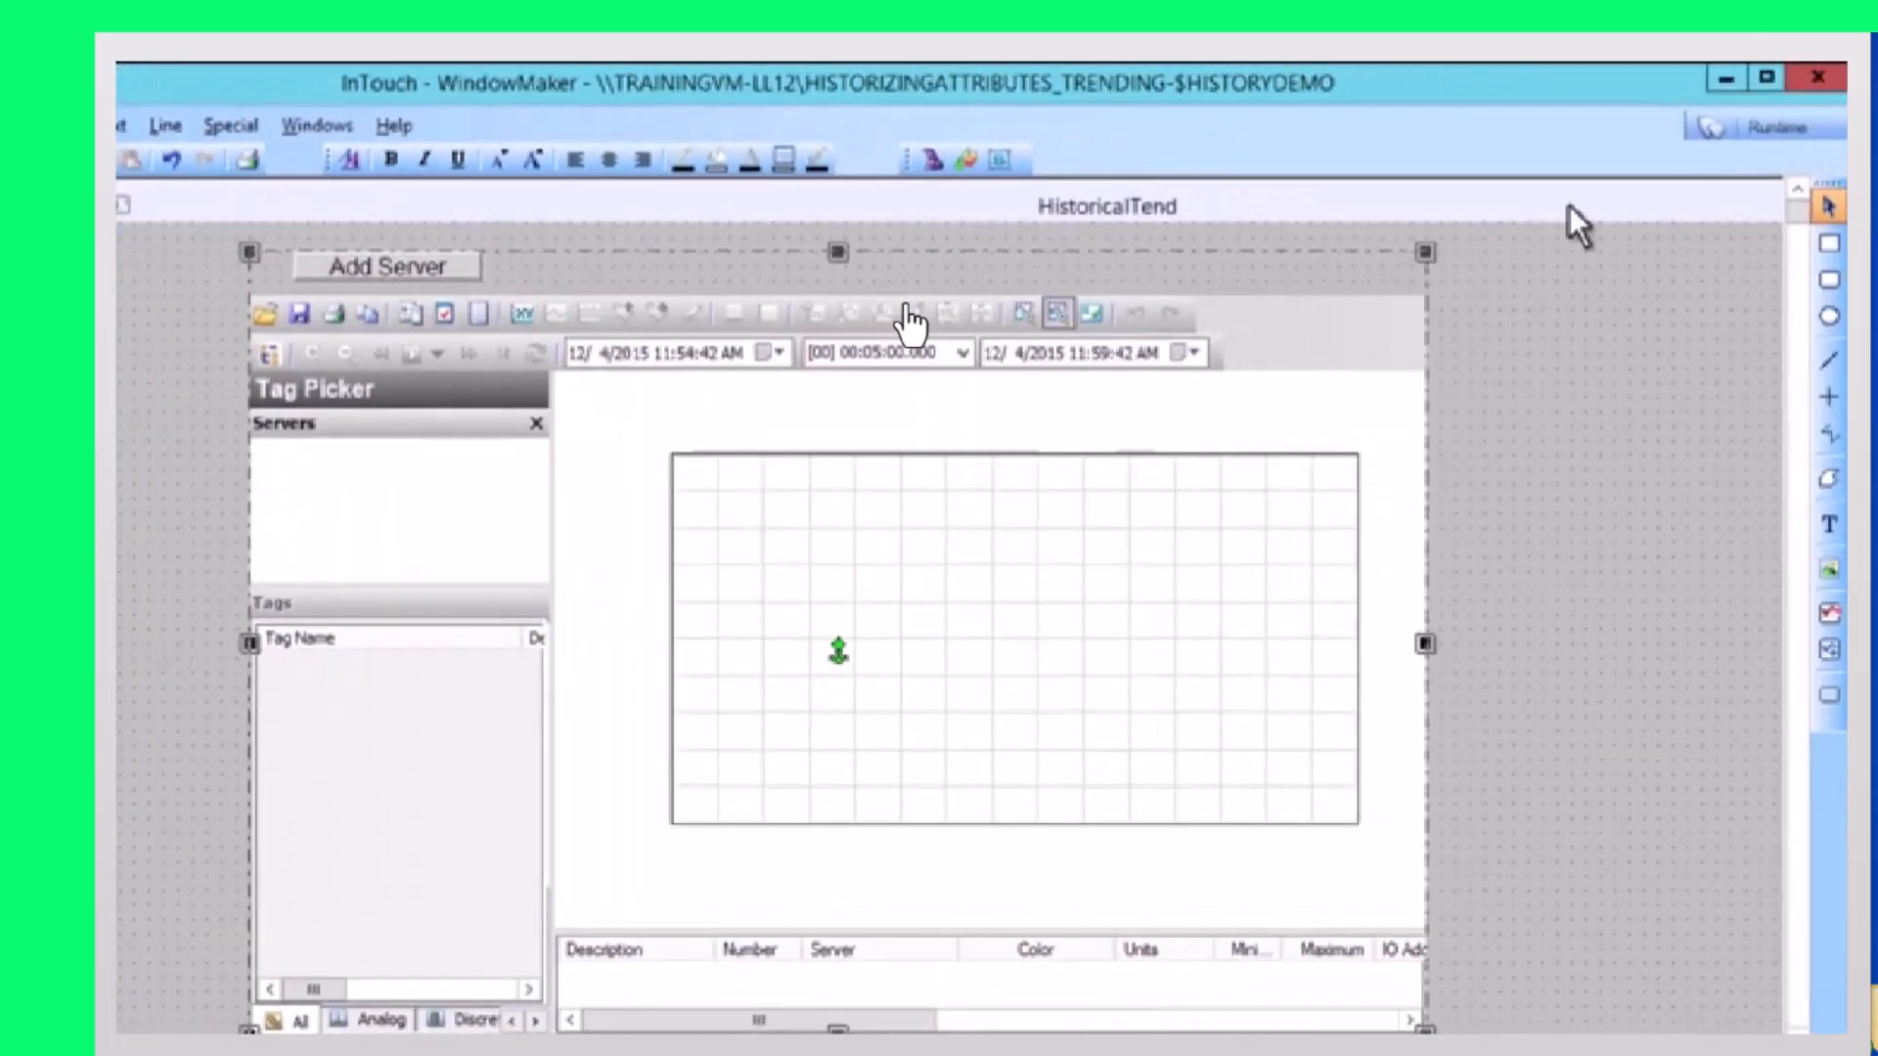
Switch the window to runtime, add the Historian server with the symbol's Add Server button, and list the tags of localhost
left_click(1745, 125)
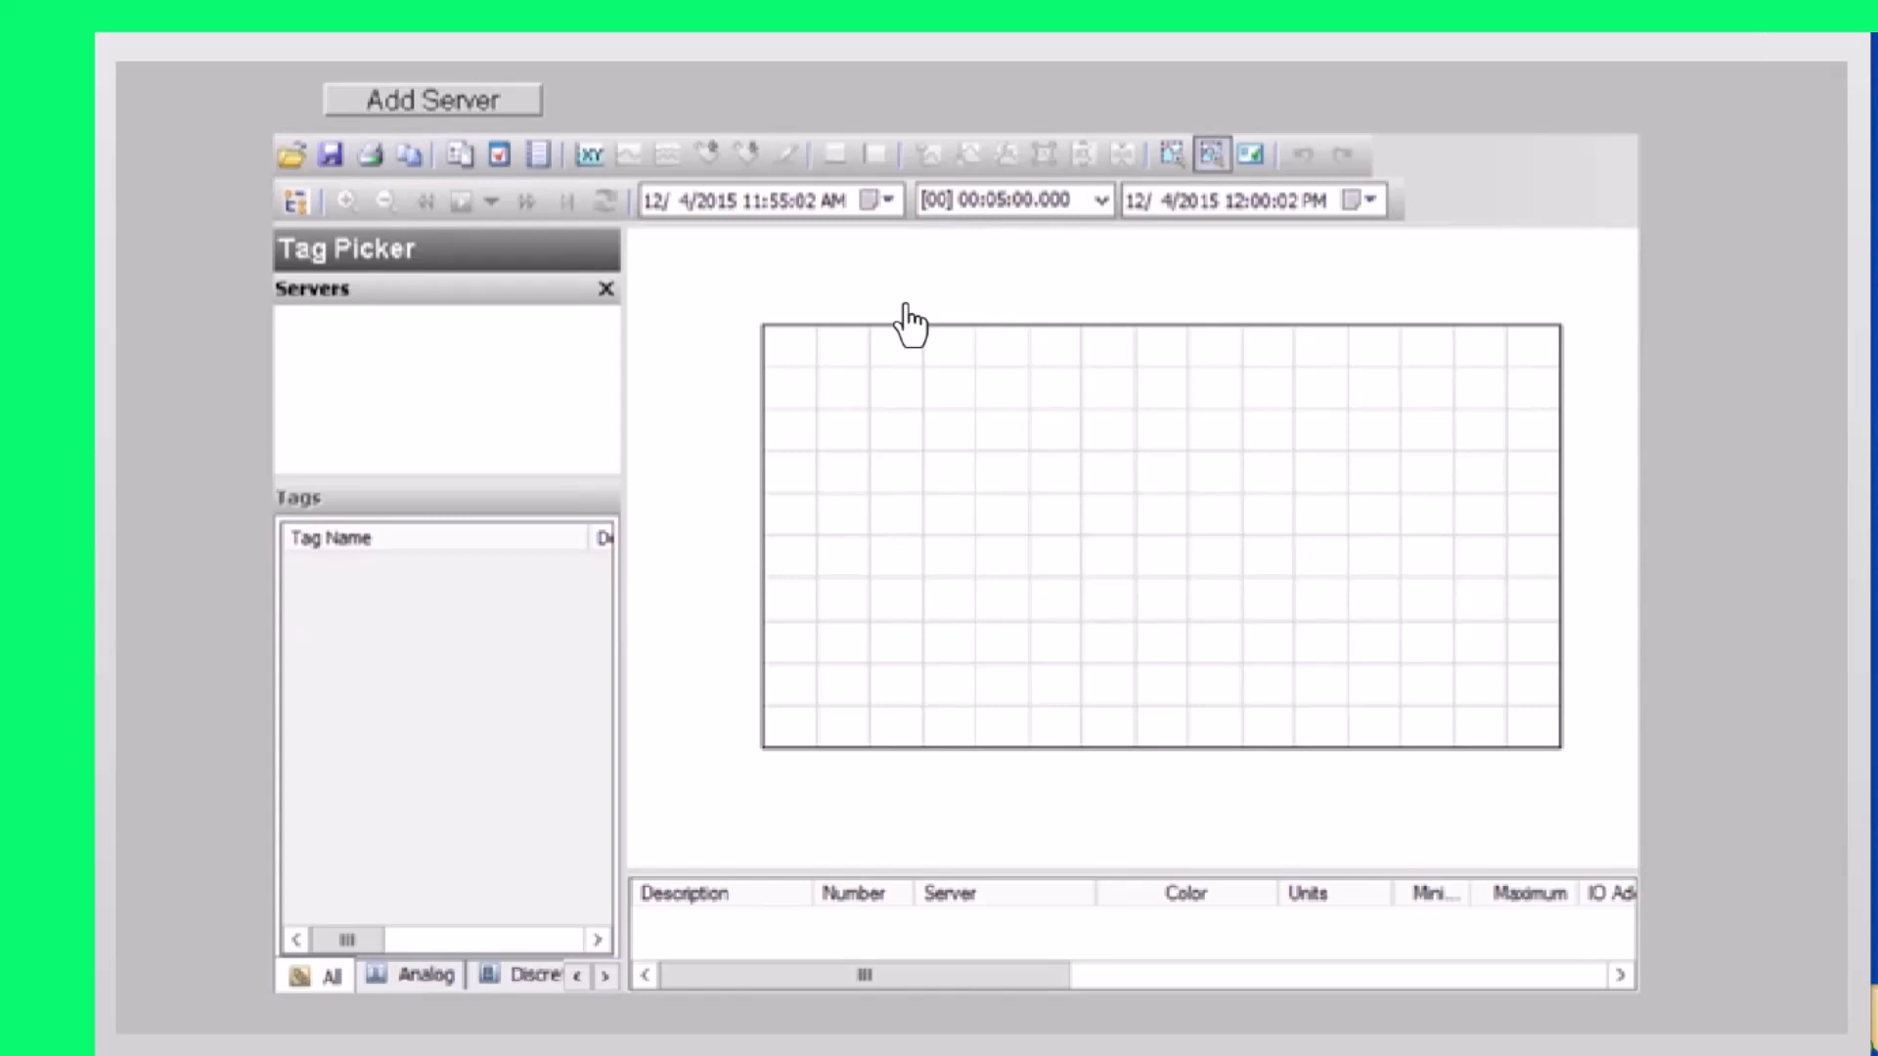
left_click(537, 106)
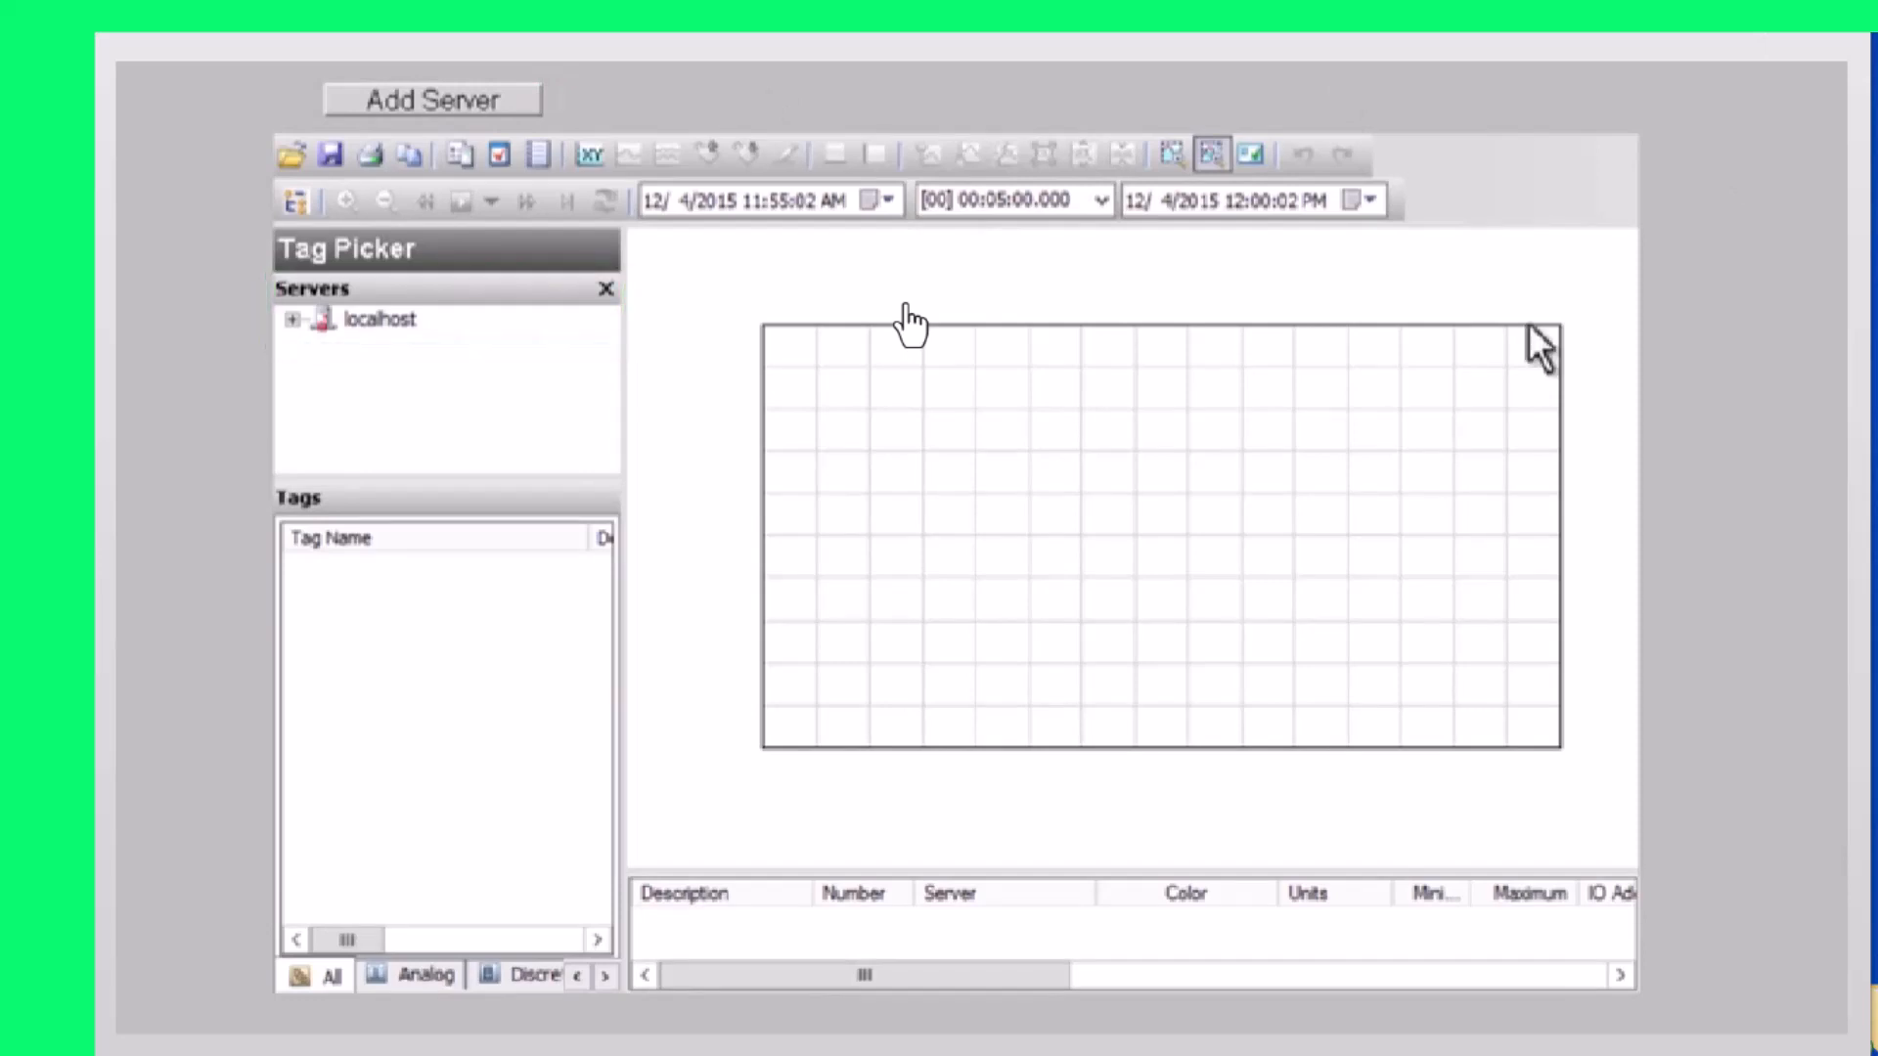
left_click(381, 319)
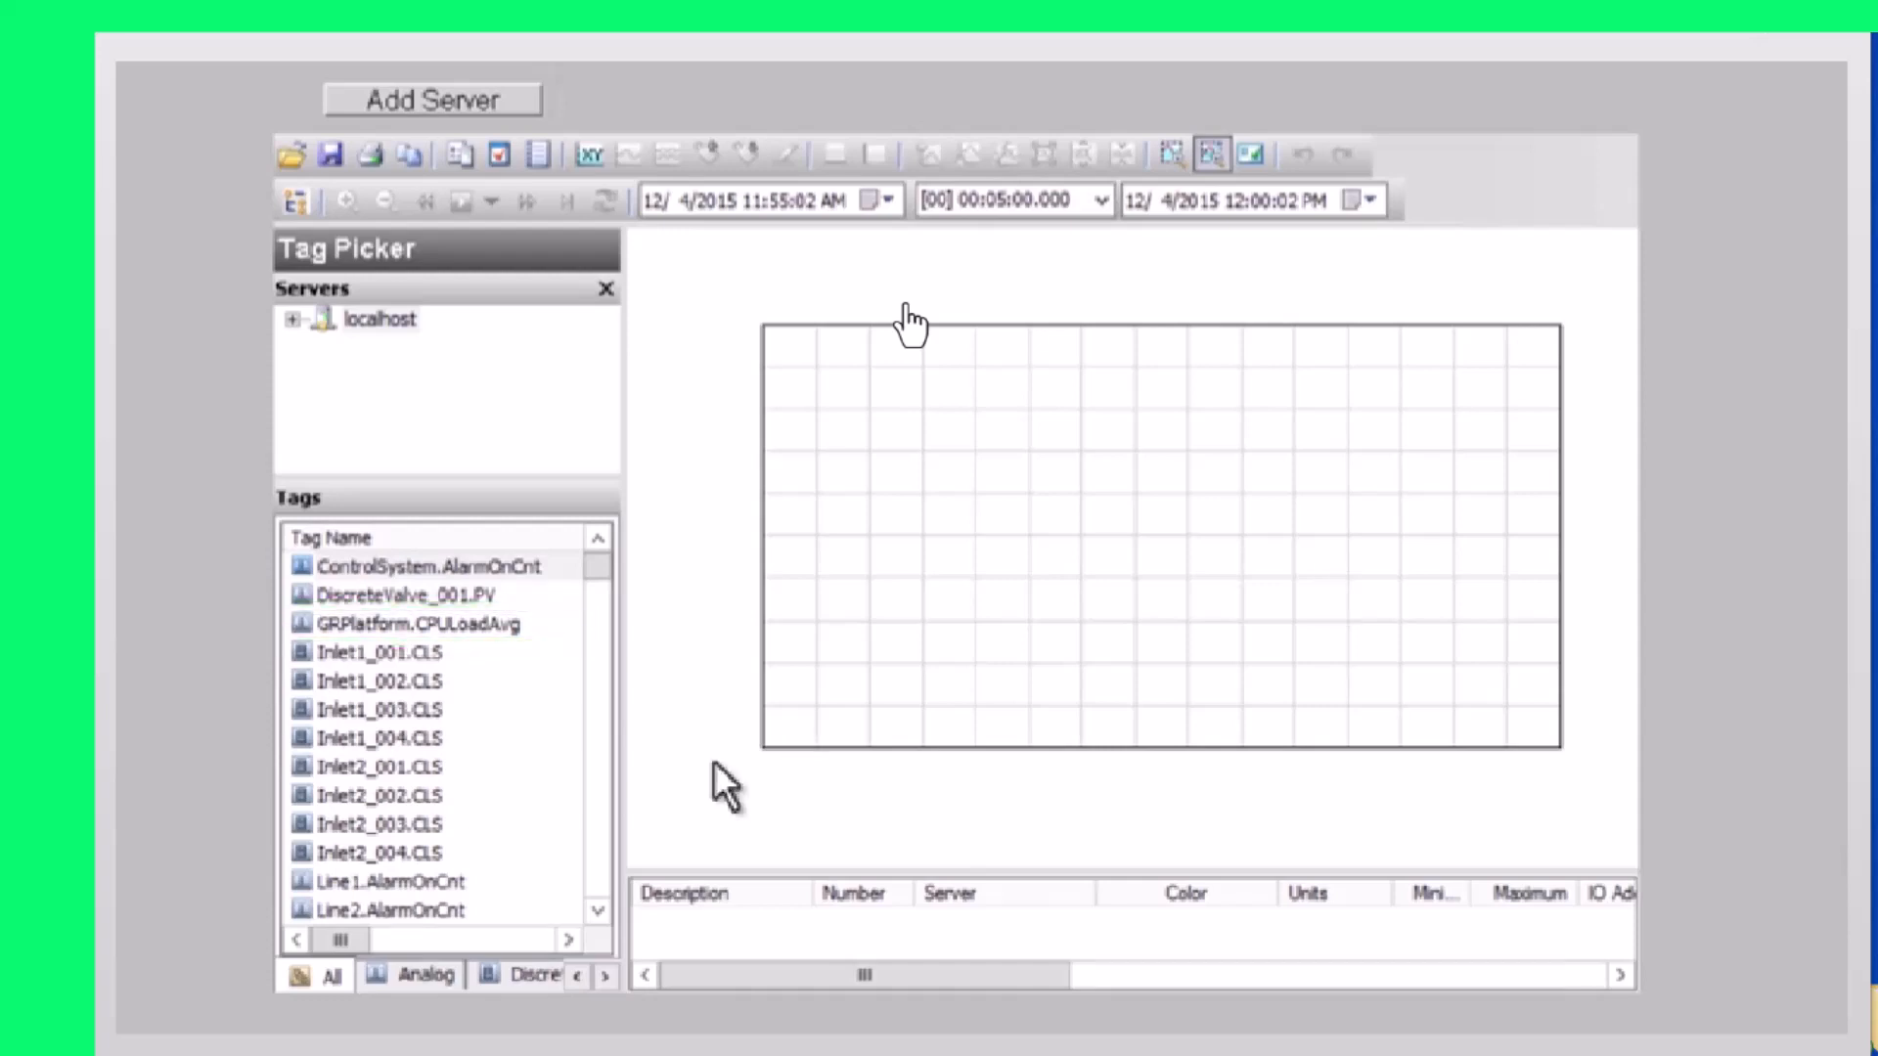
Find Mixer100.Level.PV in the tag list and plot it on the trend chart
left_click(600, 789)
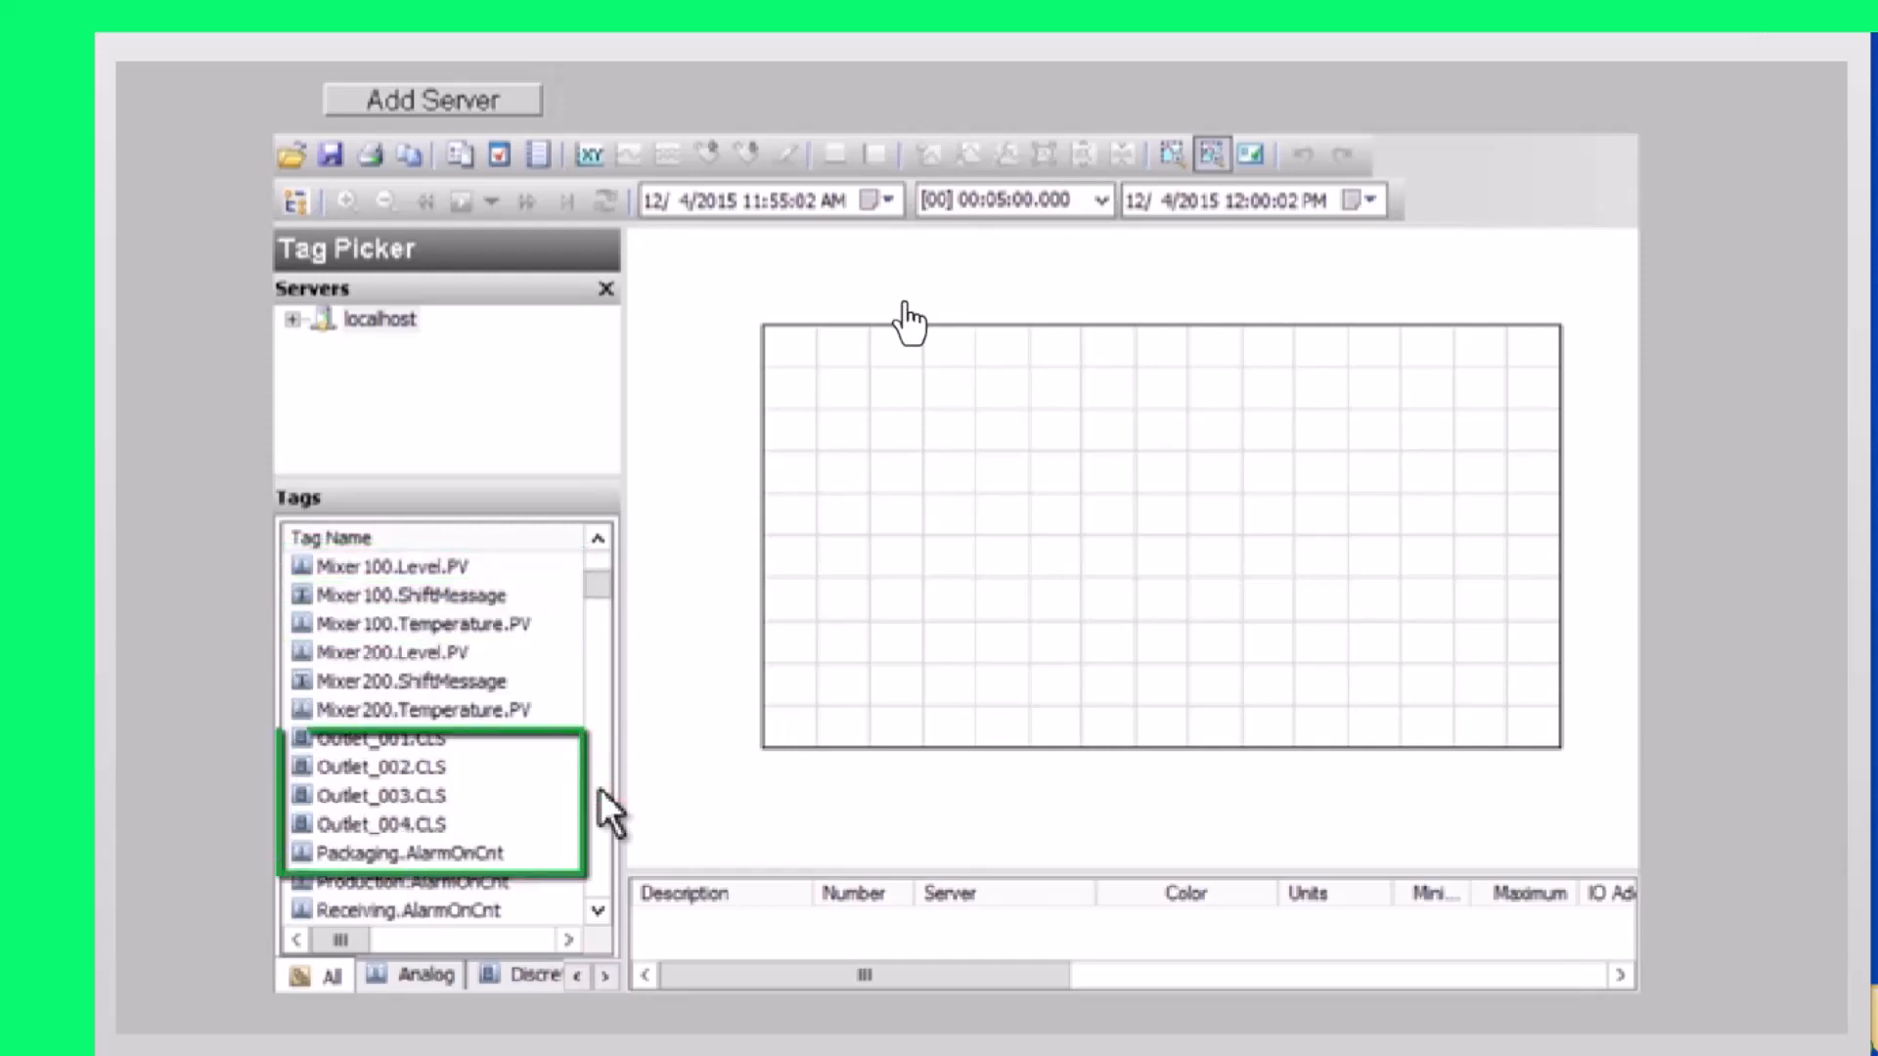
left_click(600, 789)
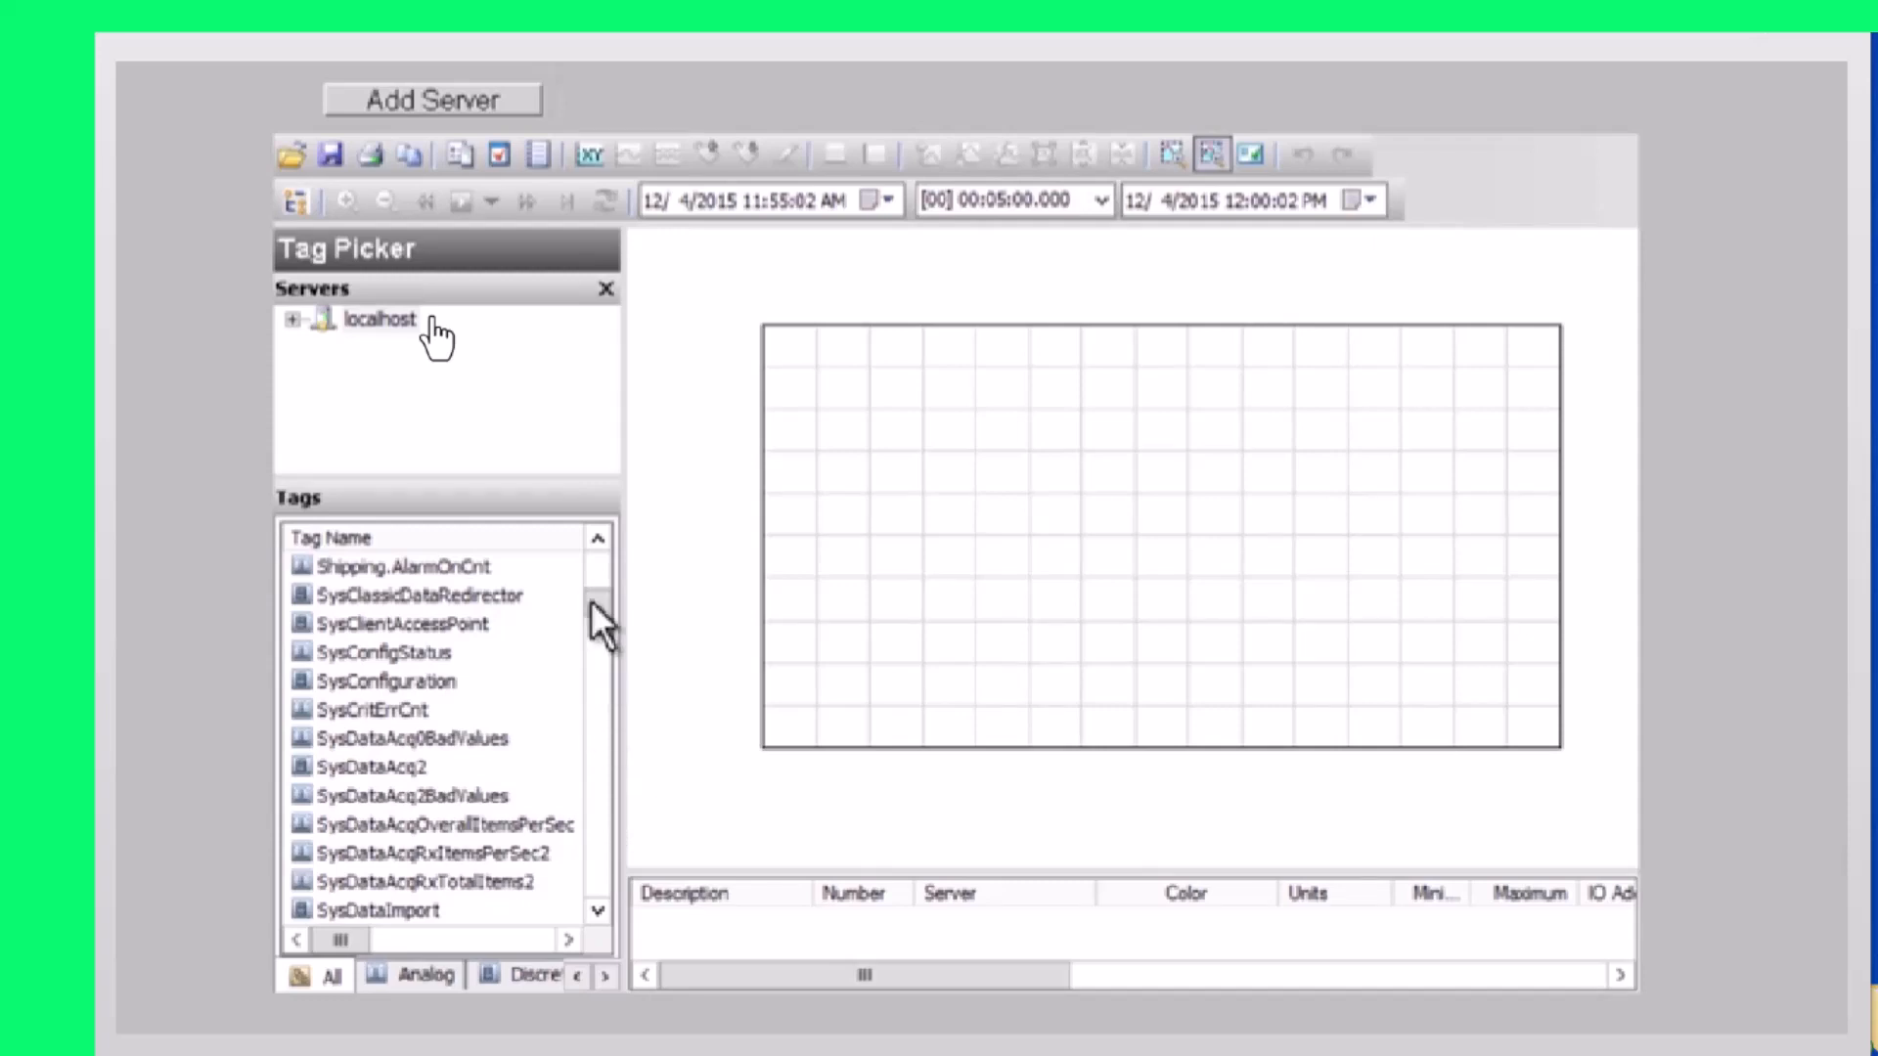
left_click(594, 572)
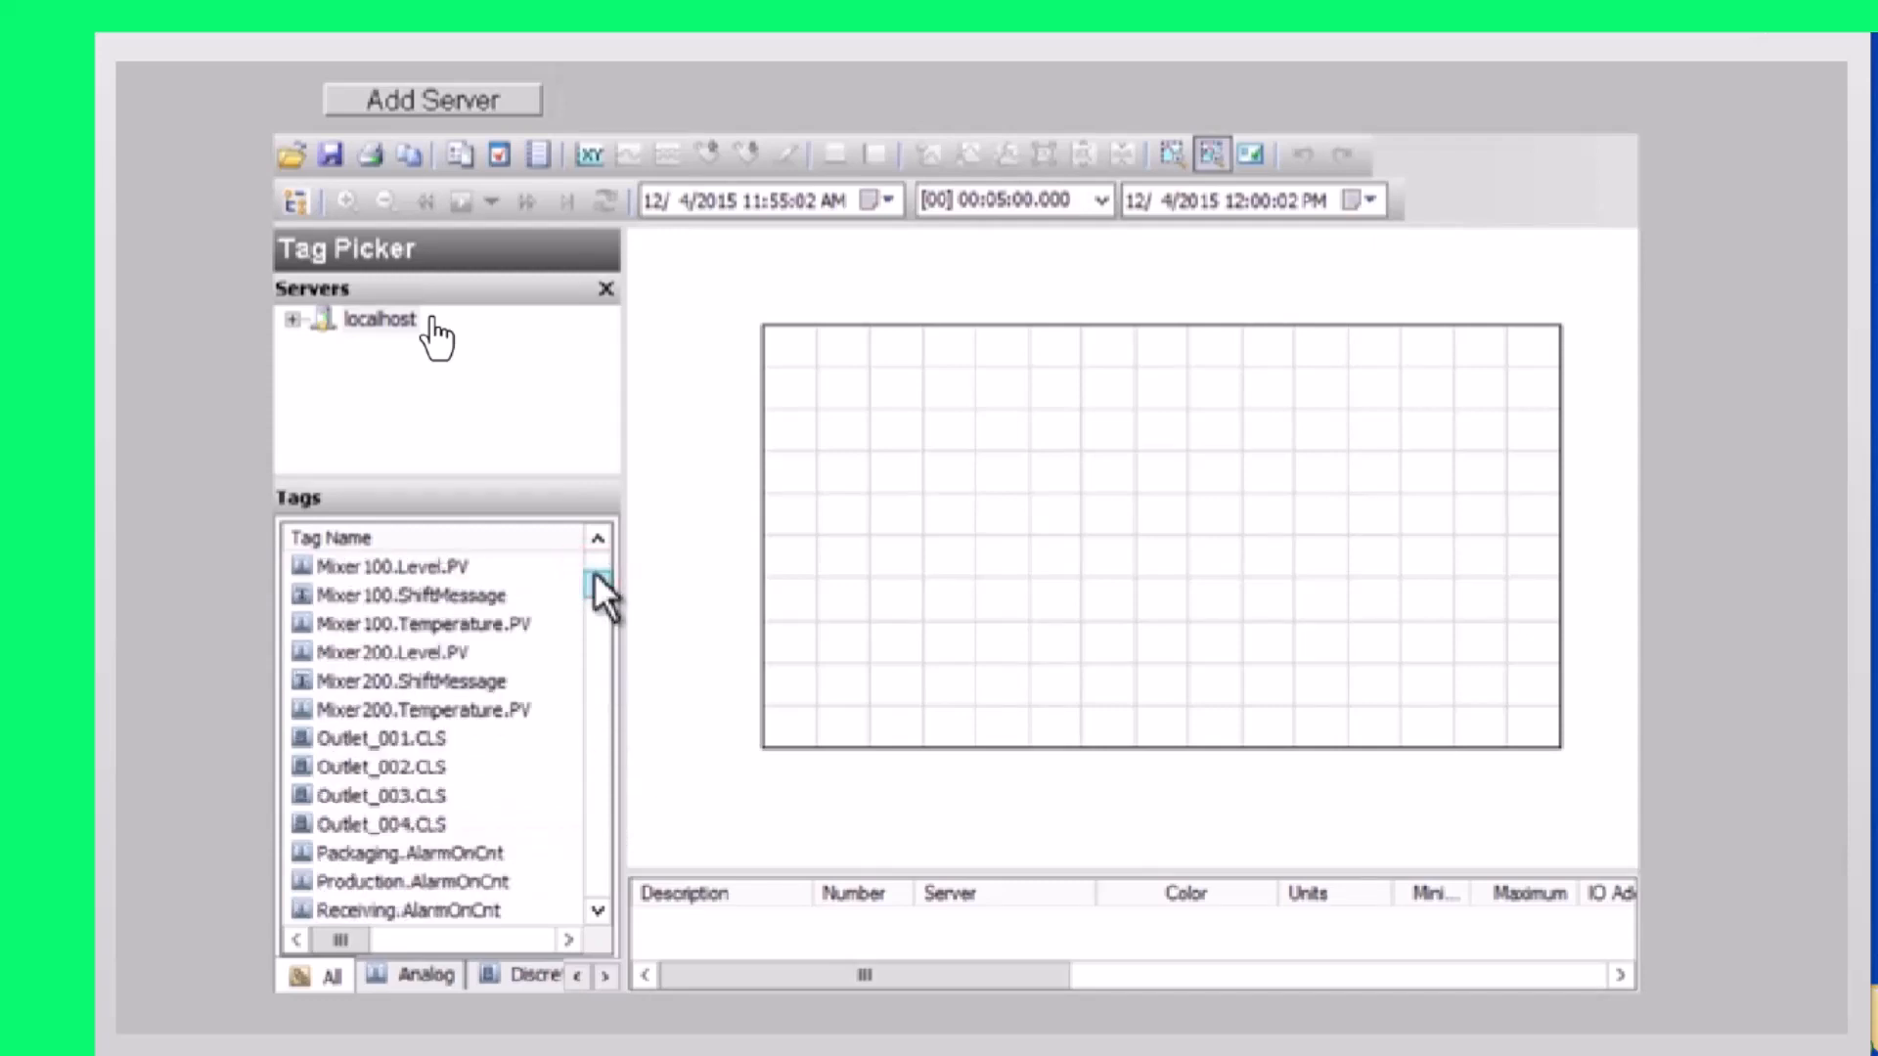
left_click_drag(421, 566, 939, 494)
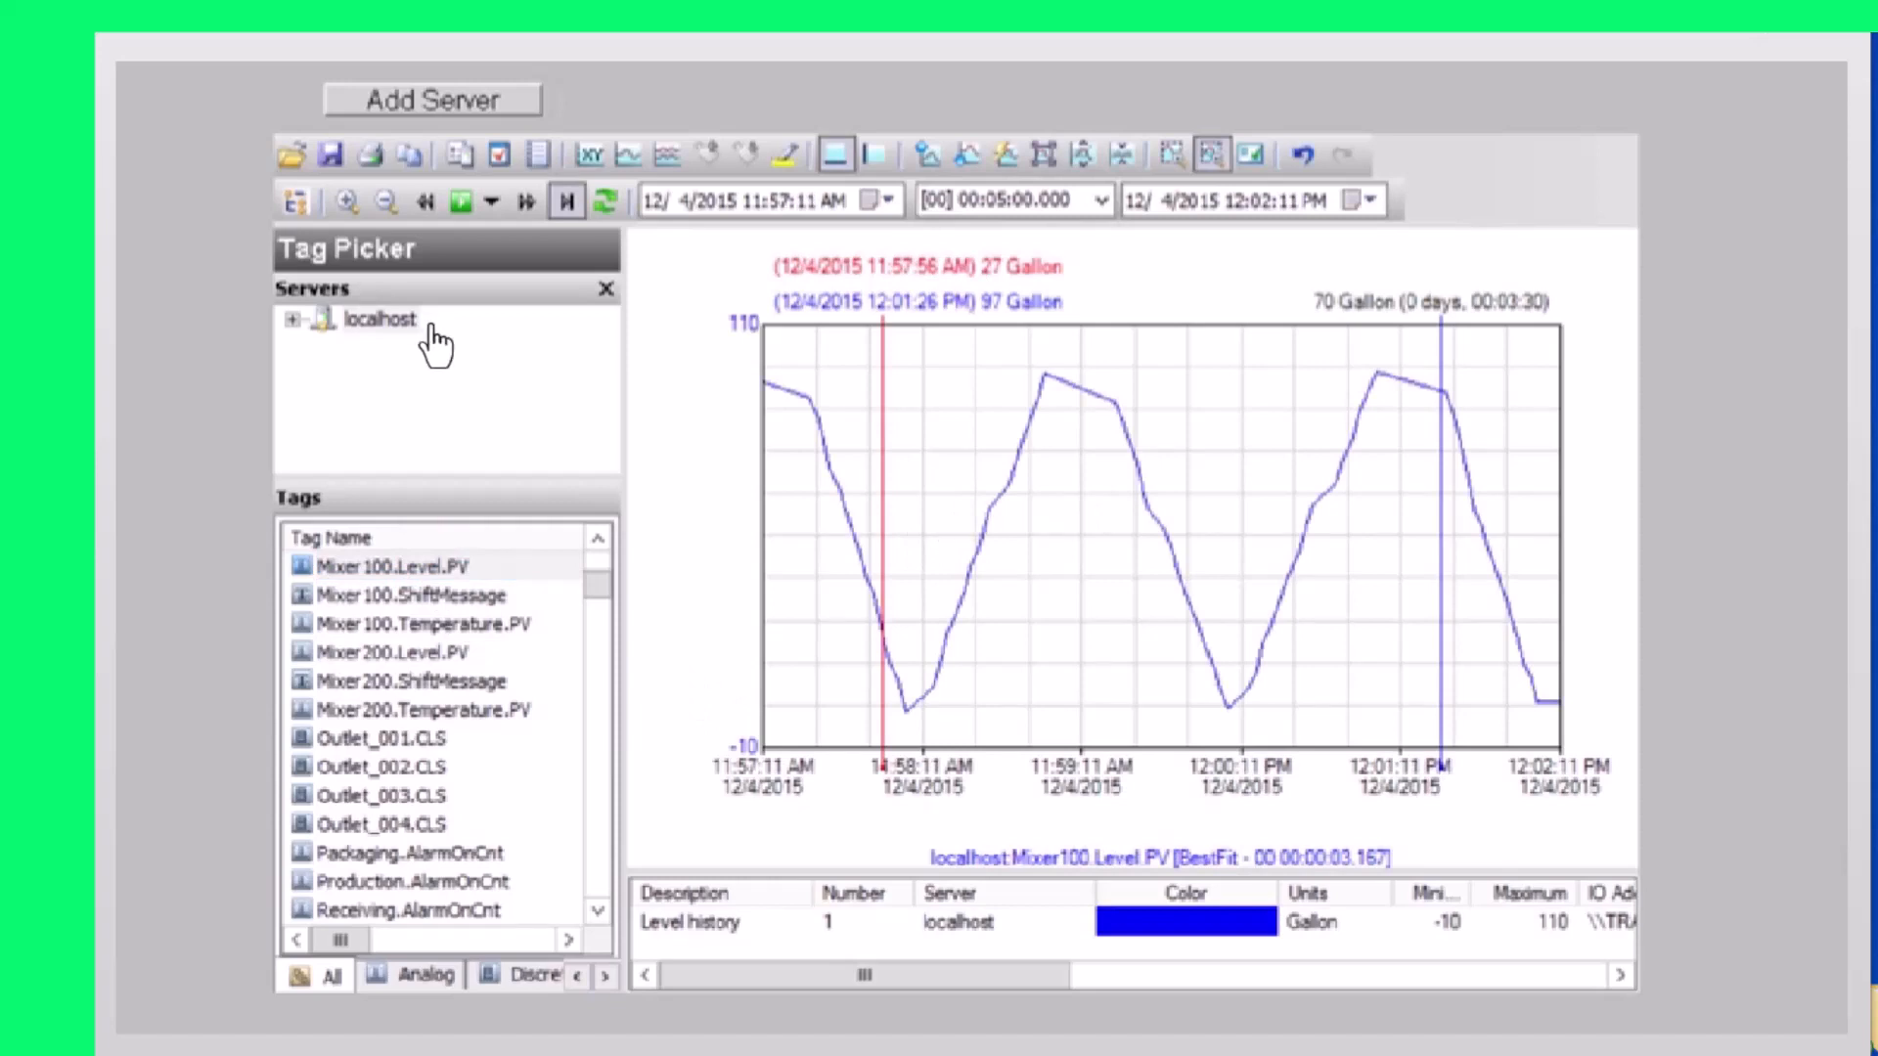
Set the trend duration to 10 minutes and look at the start and end date calendars without picking a date
left_click(887, 200)
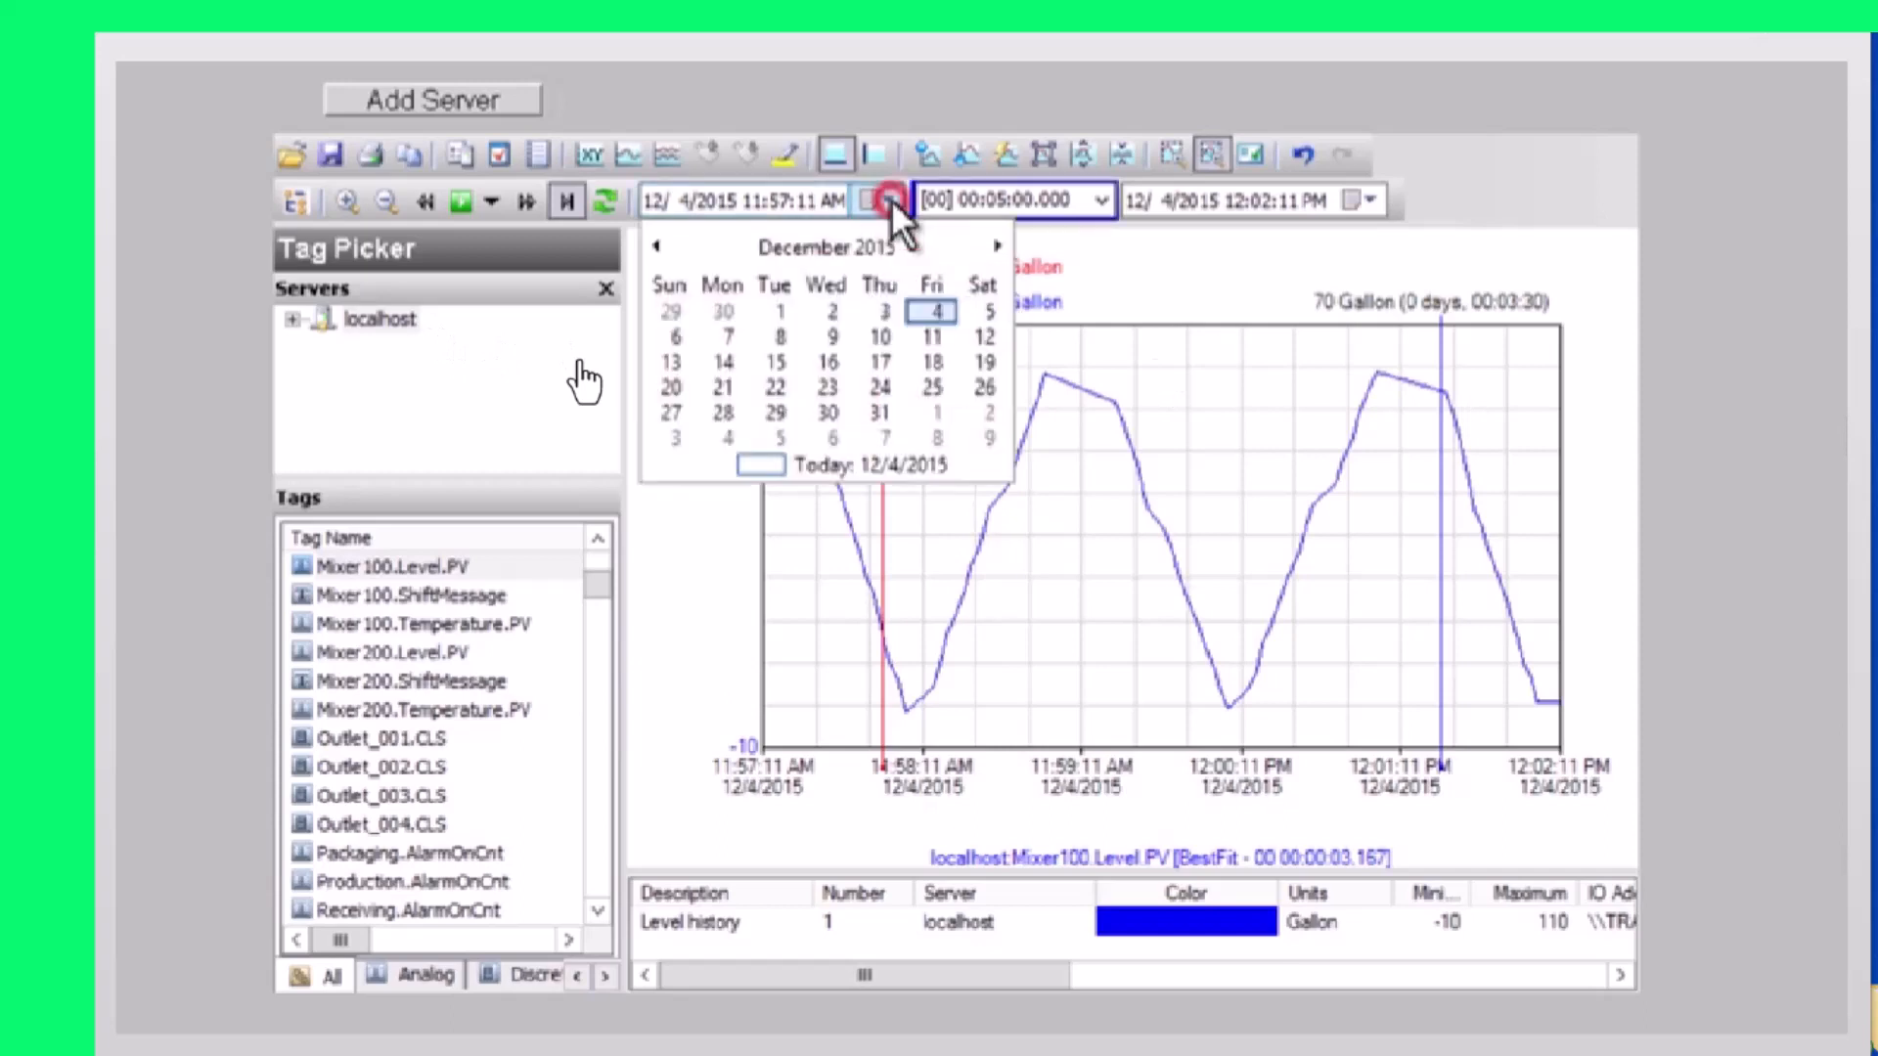
left_click(1103, 201)
left_click(1103, 201)
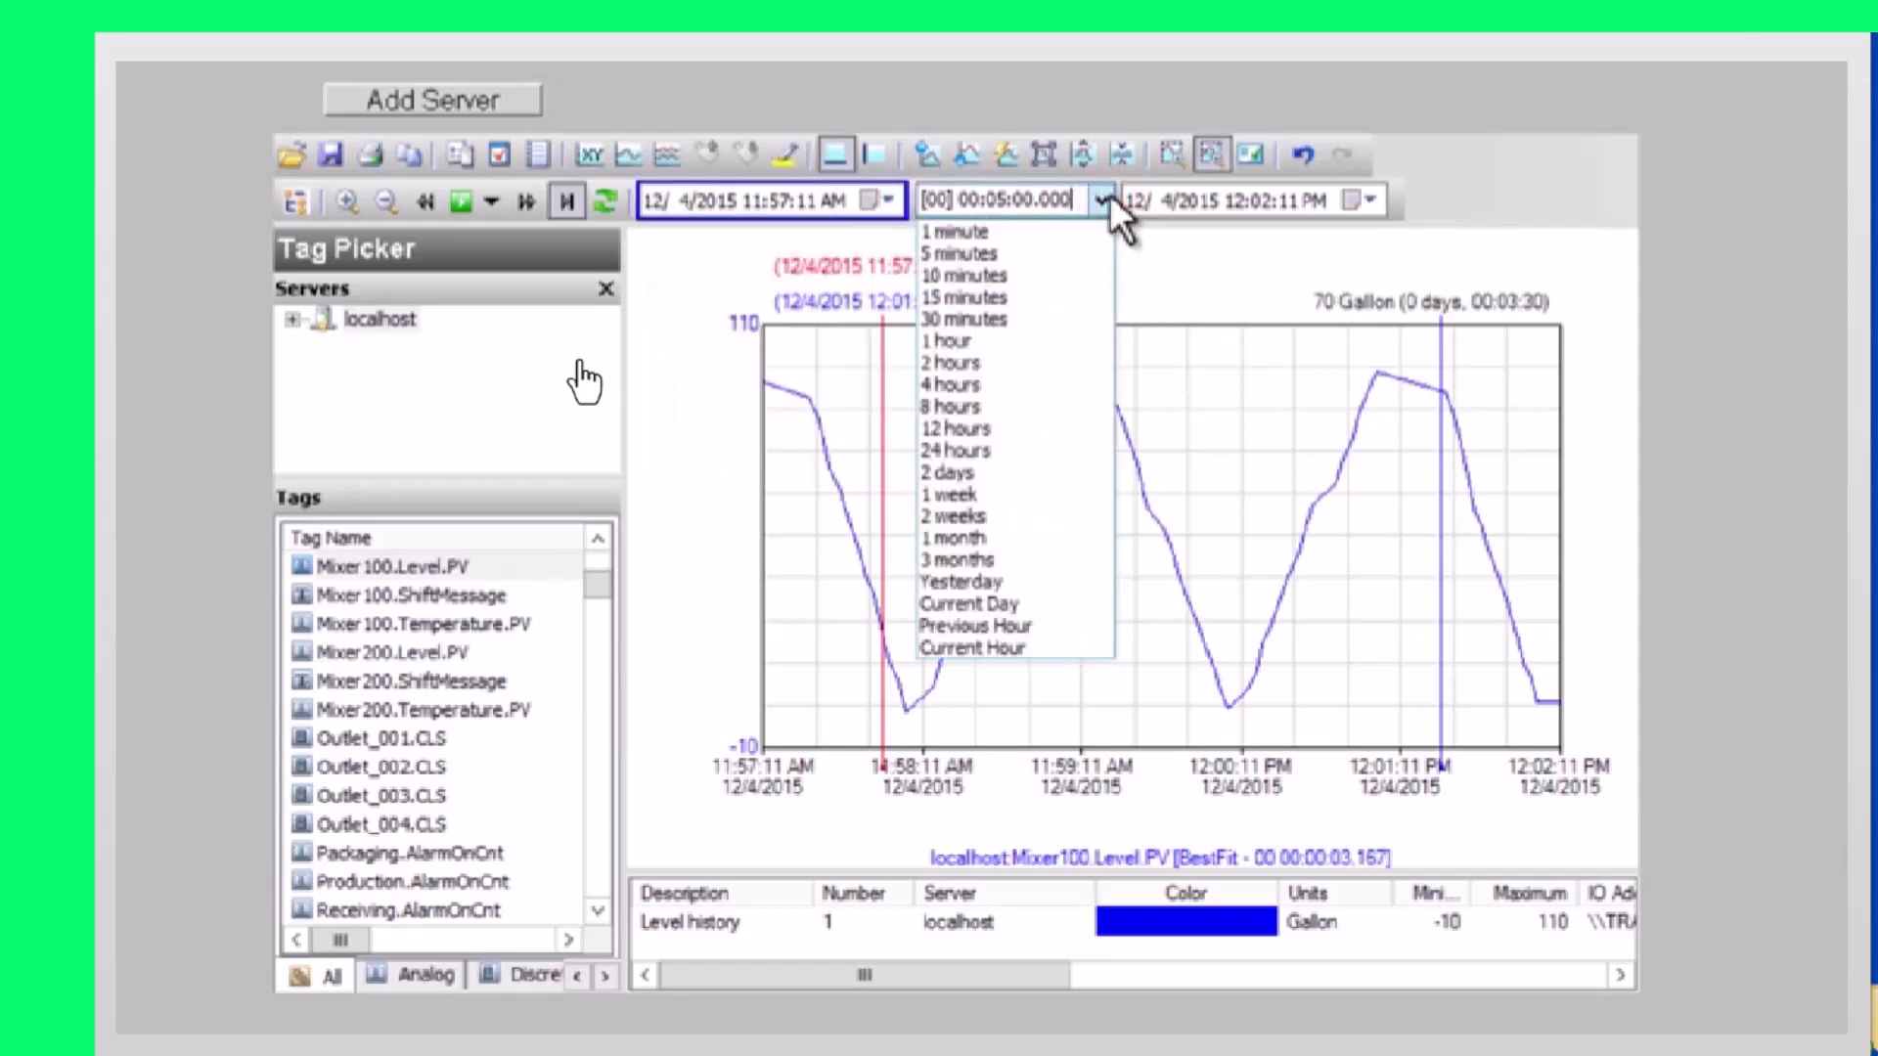
left_click(1044, 275)
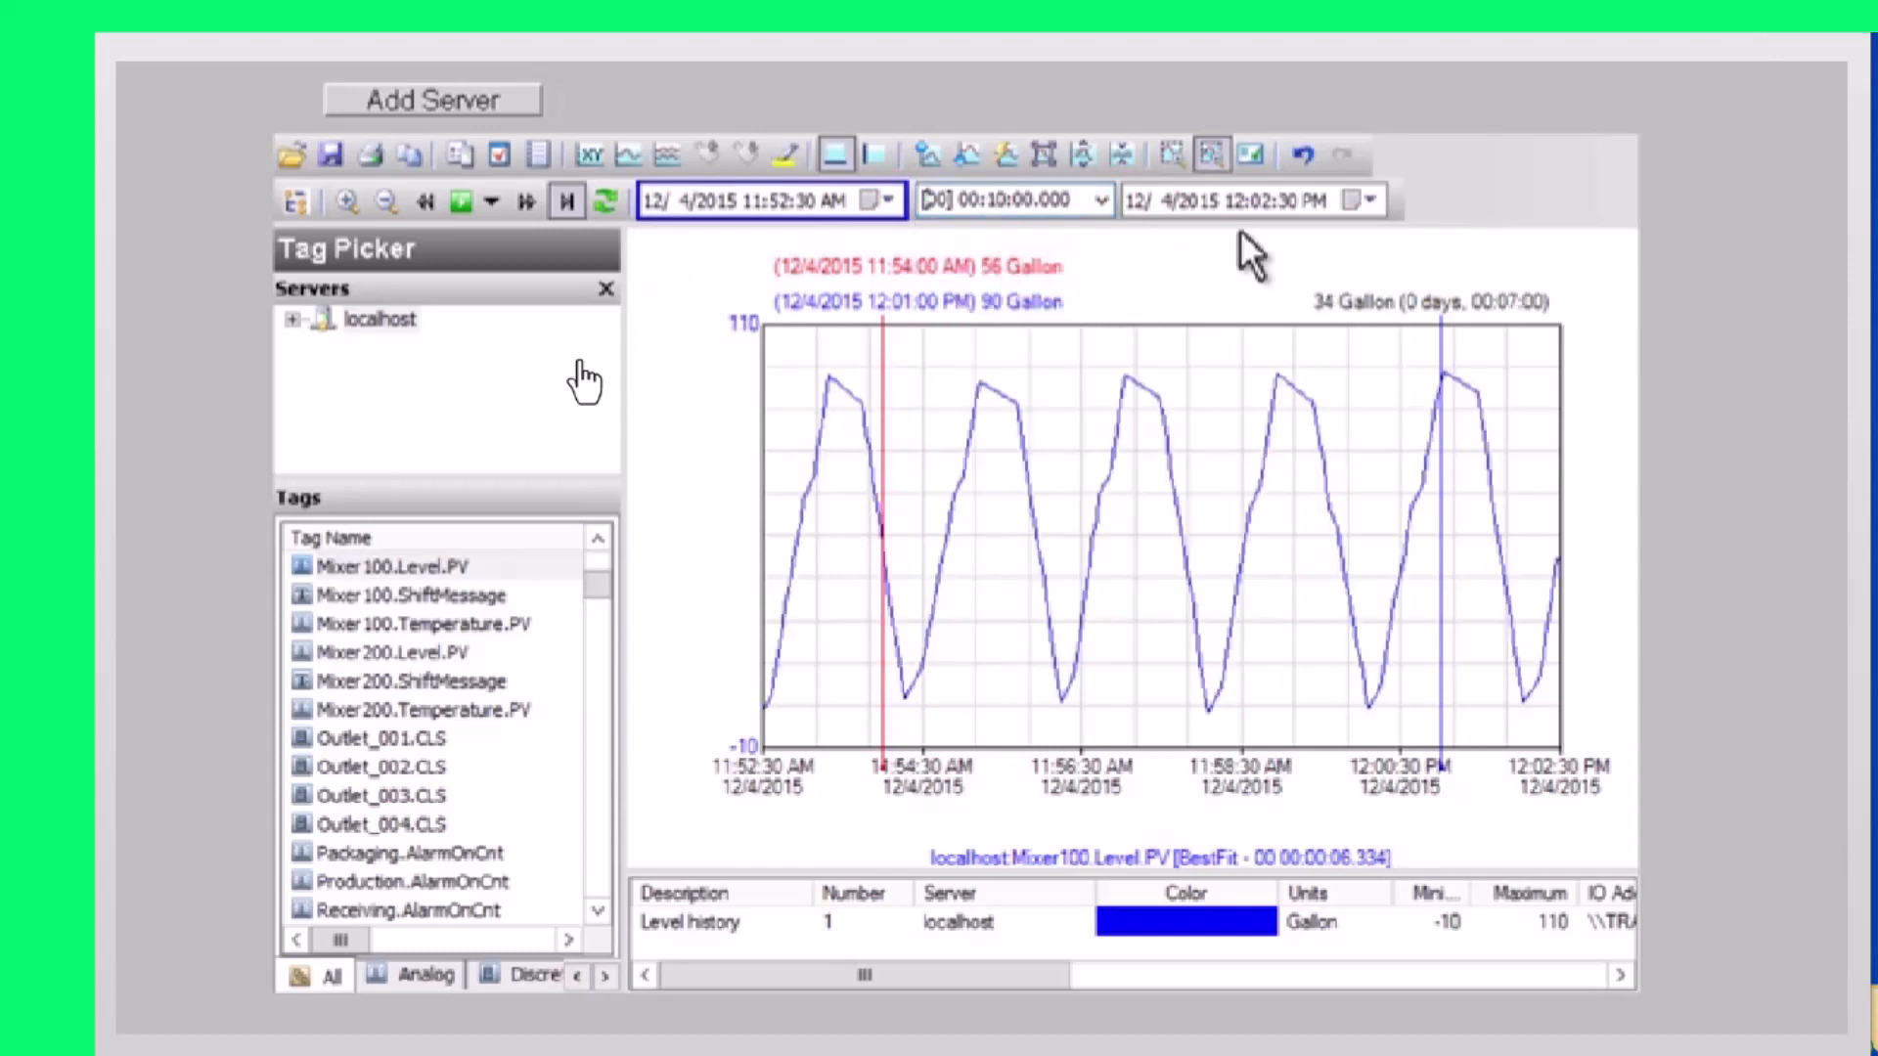
left_click(1372, 202)
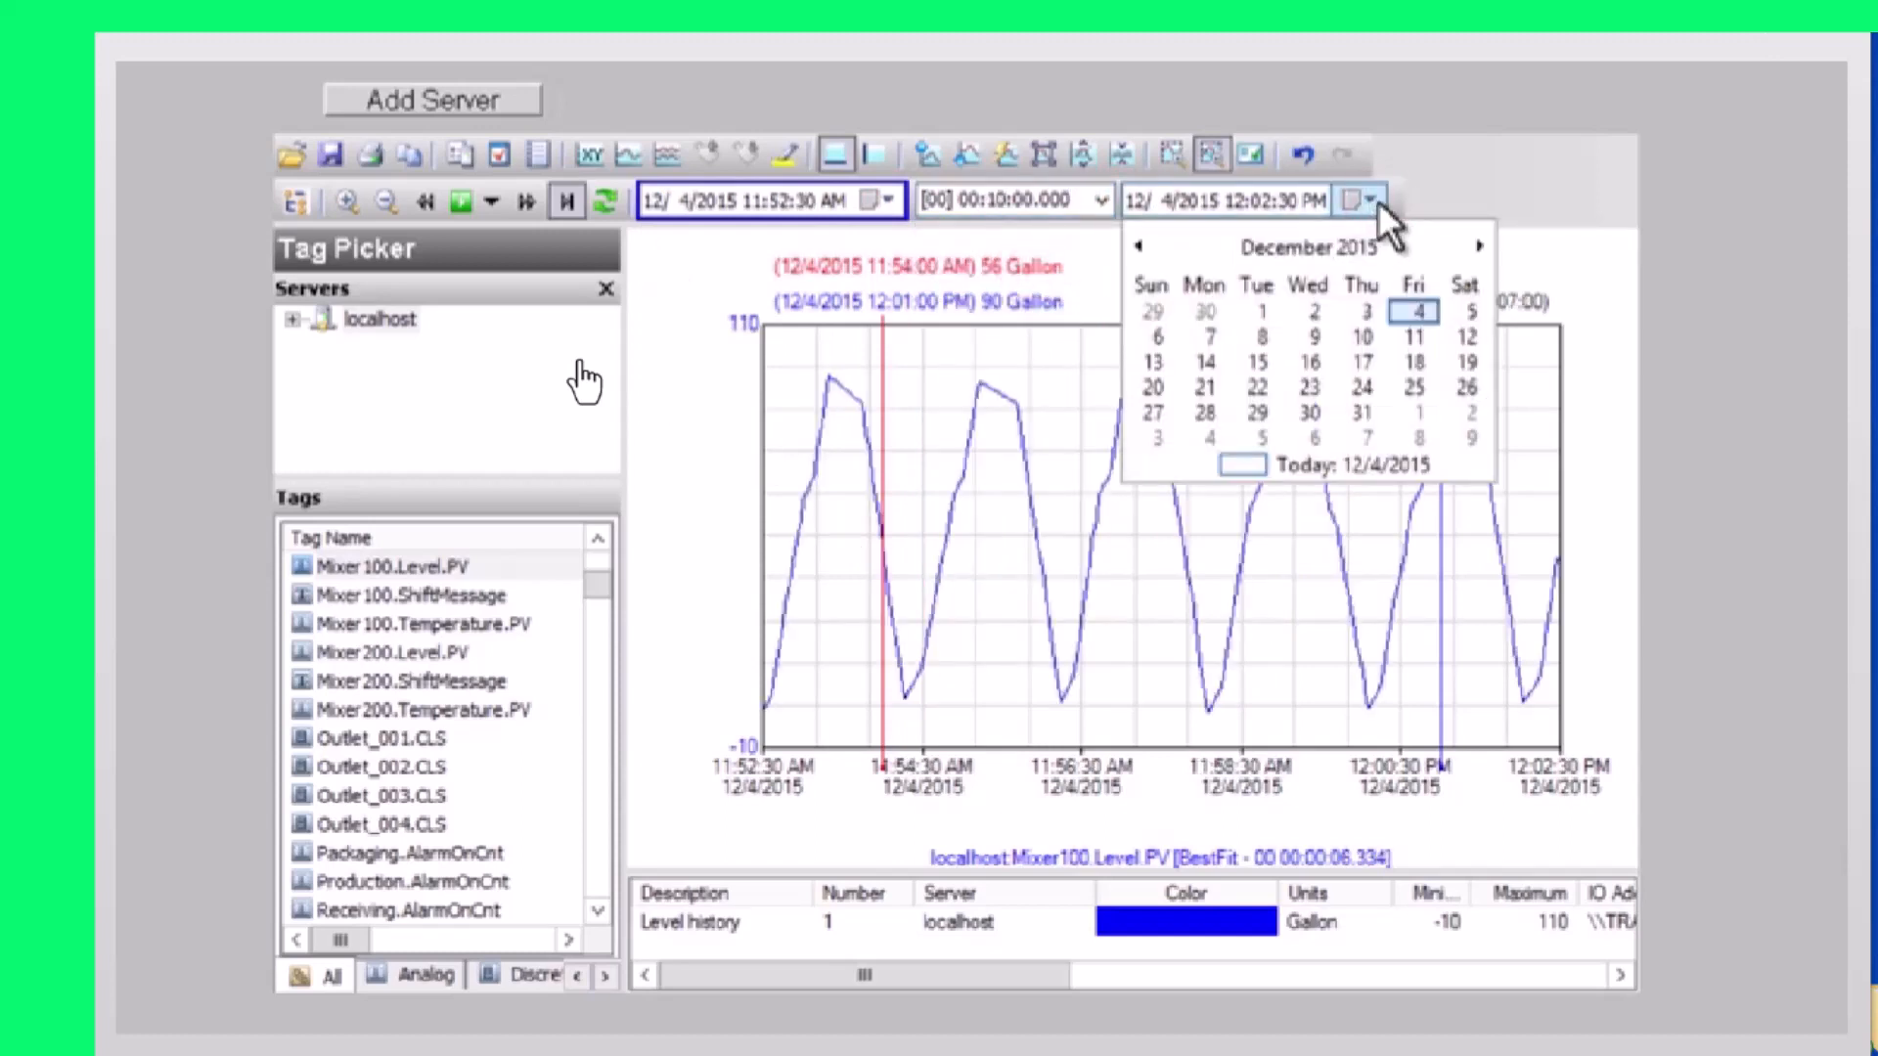
left_click(1459, 166)
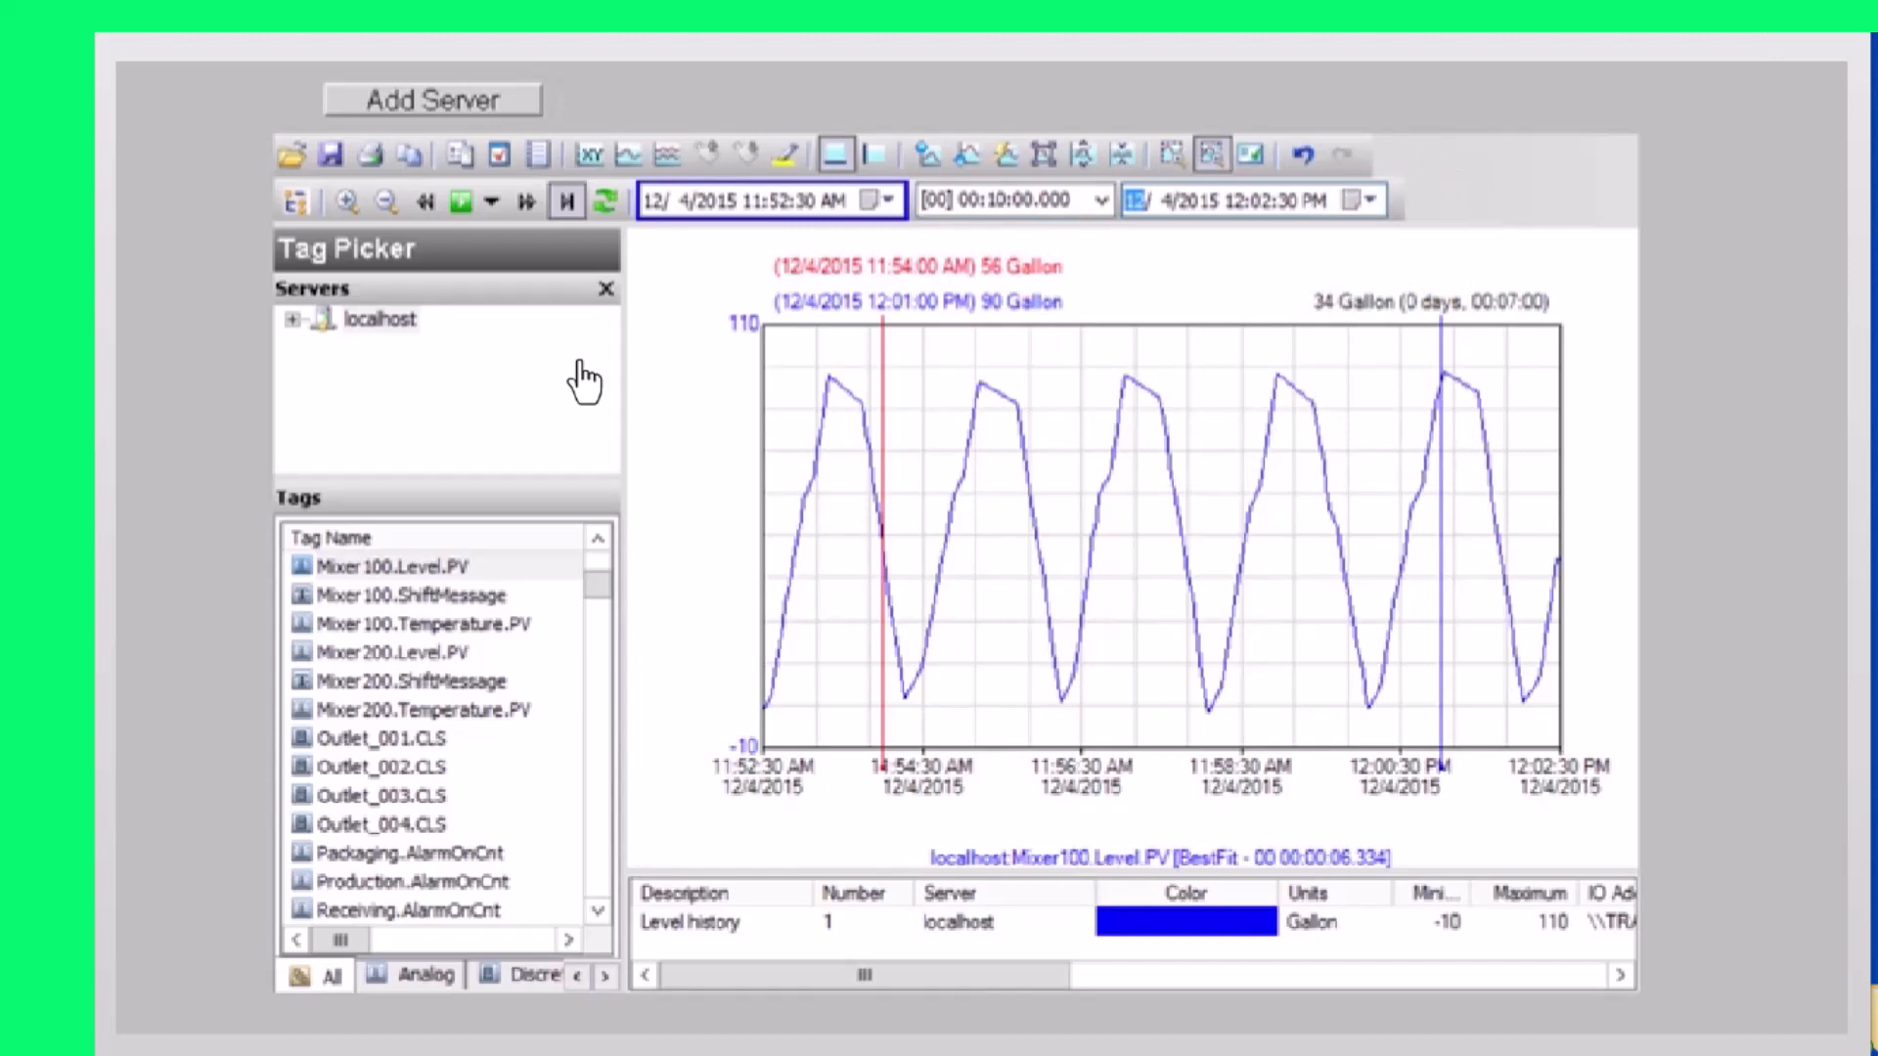
Add Mixer100.Temperature.PV to the trend, highlight the temperature and level curves in turn, and turn highlighting off again
left_click(445, 626)
left_click_drag(445, 626, 1086, 587)
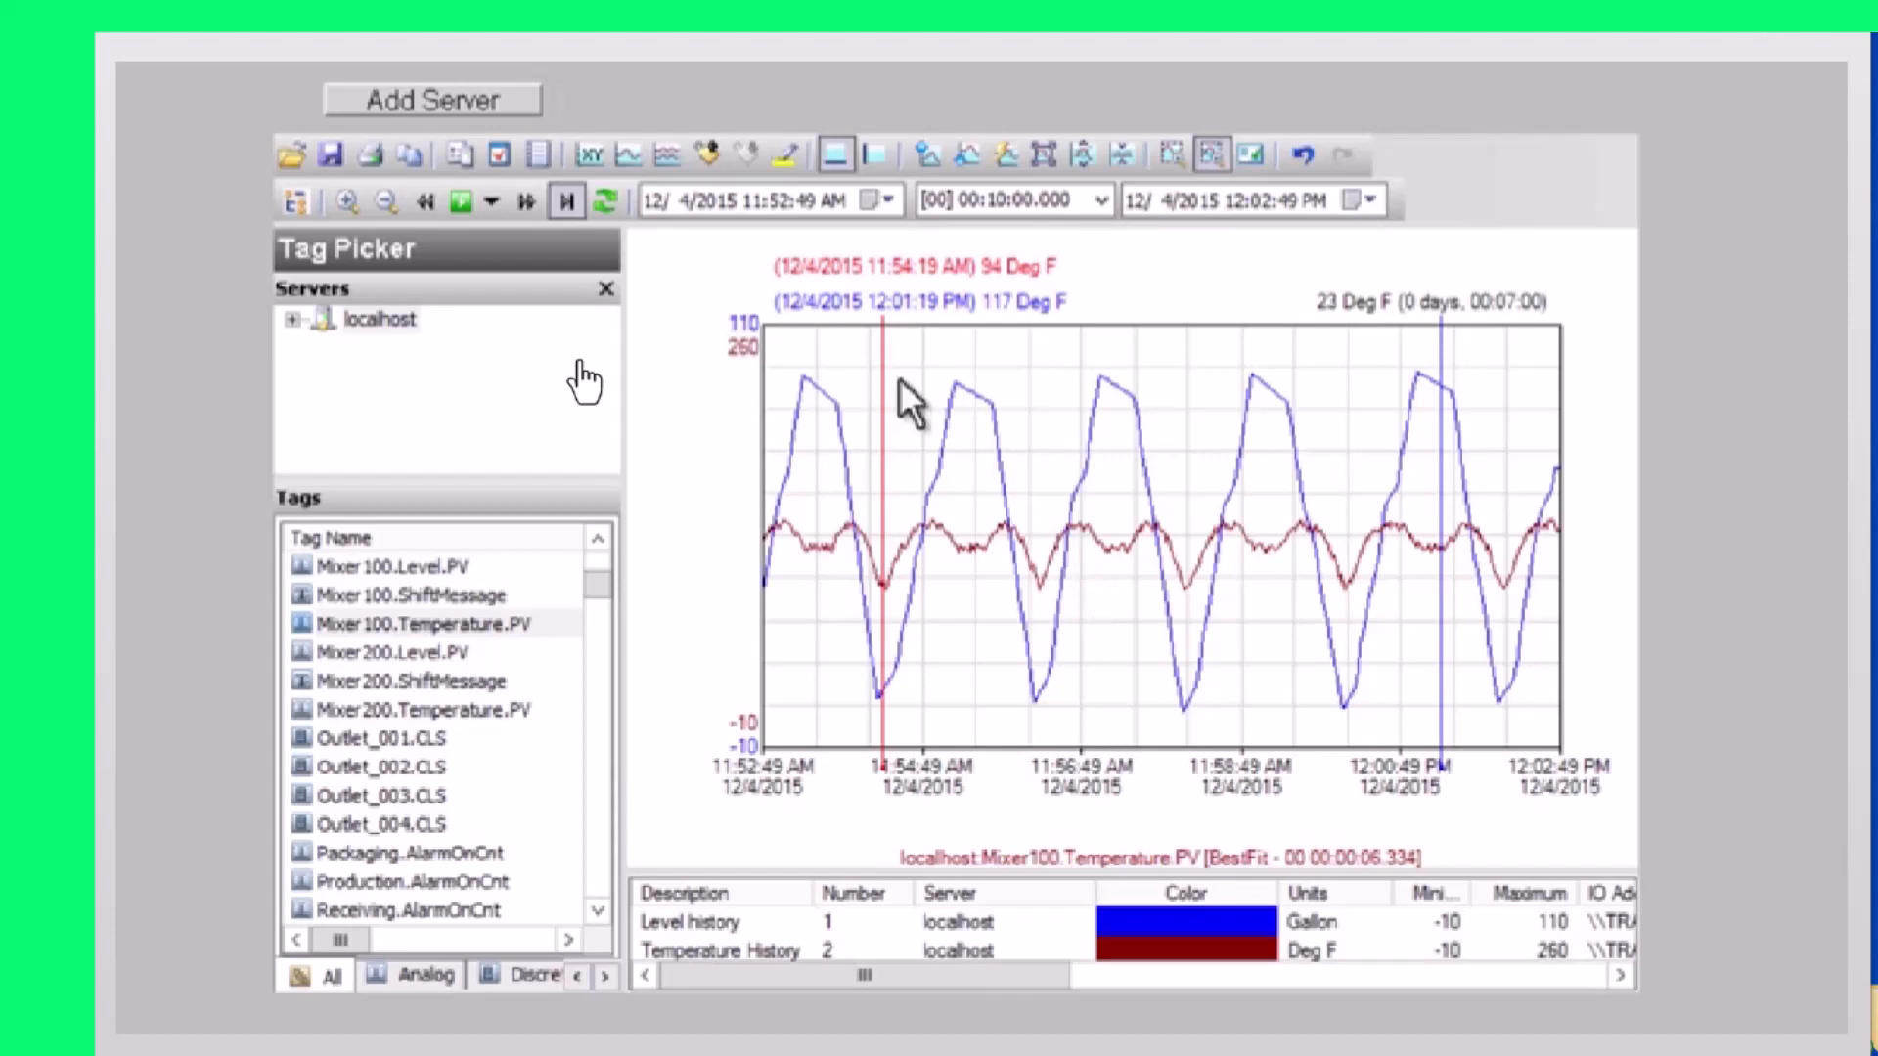
left_click(782, 155)
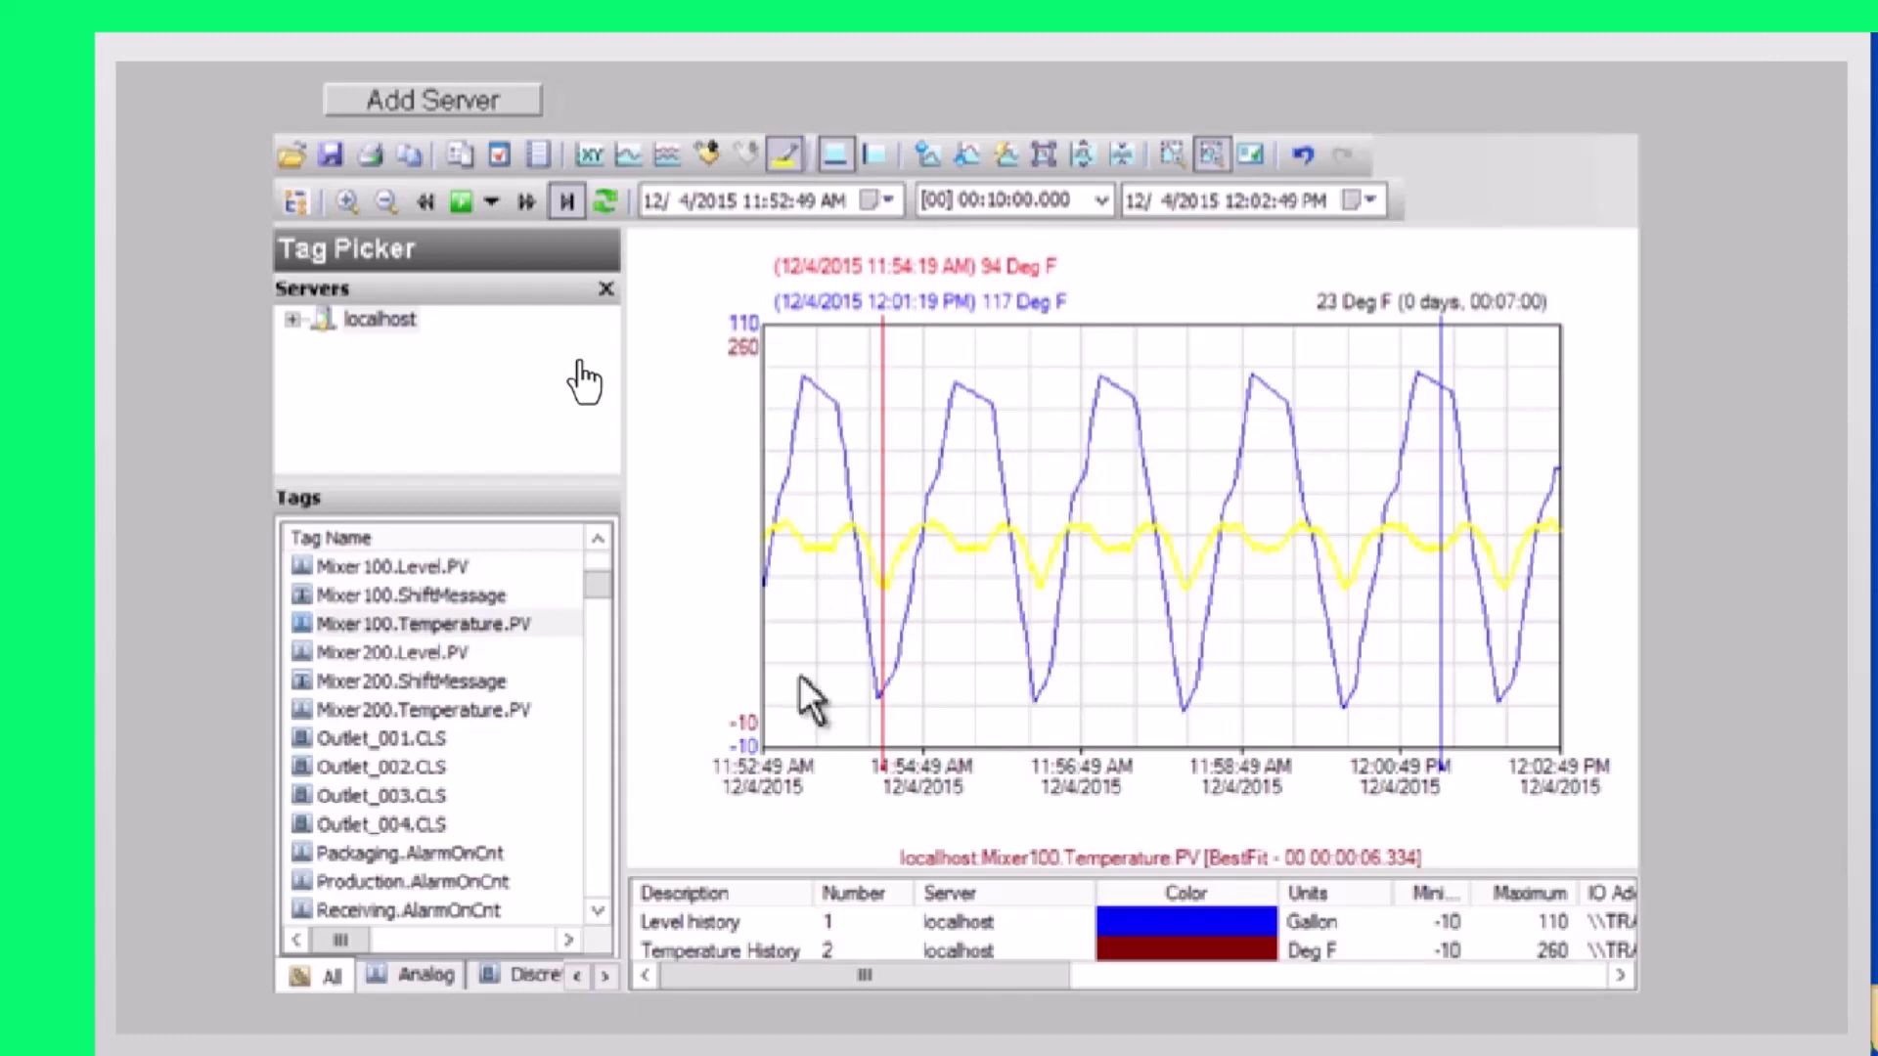
left_click(719, 929)
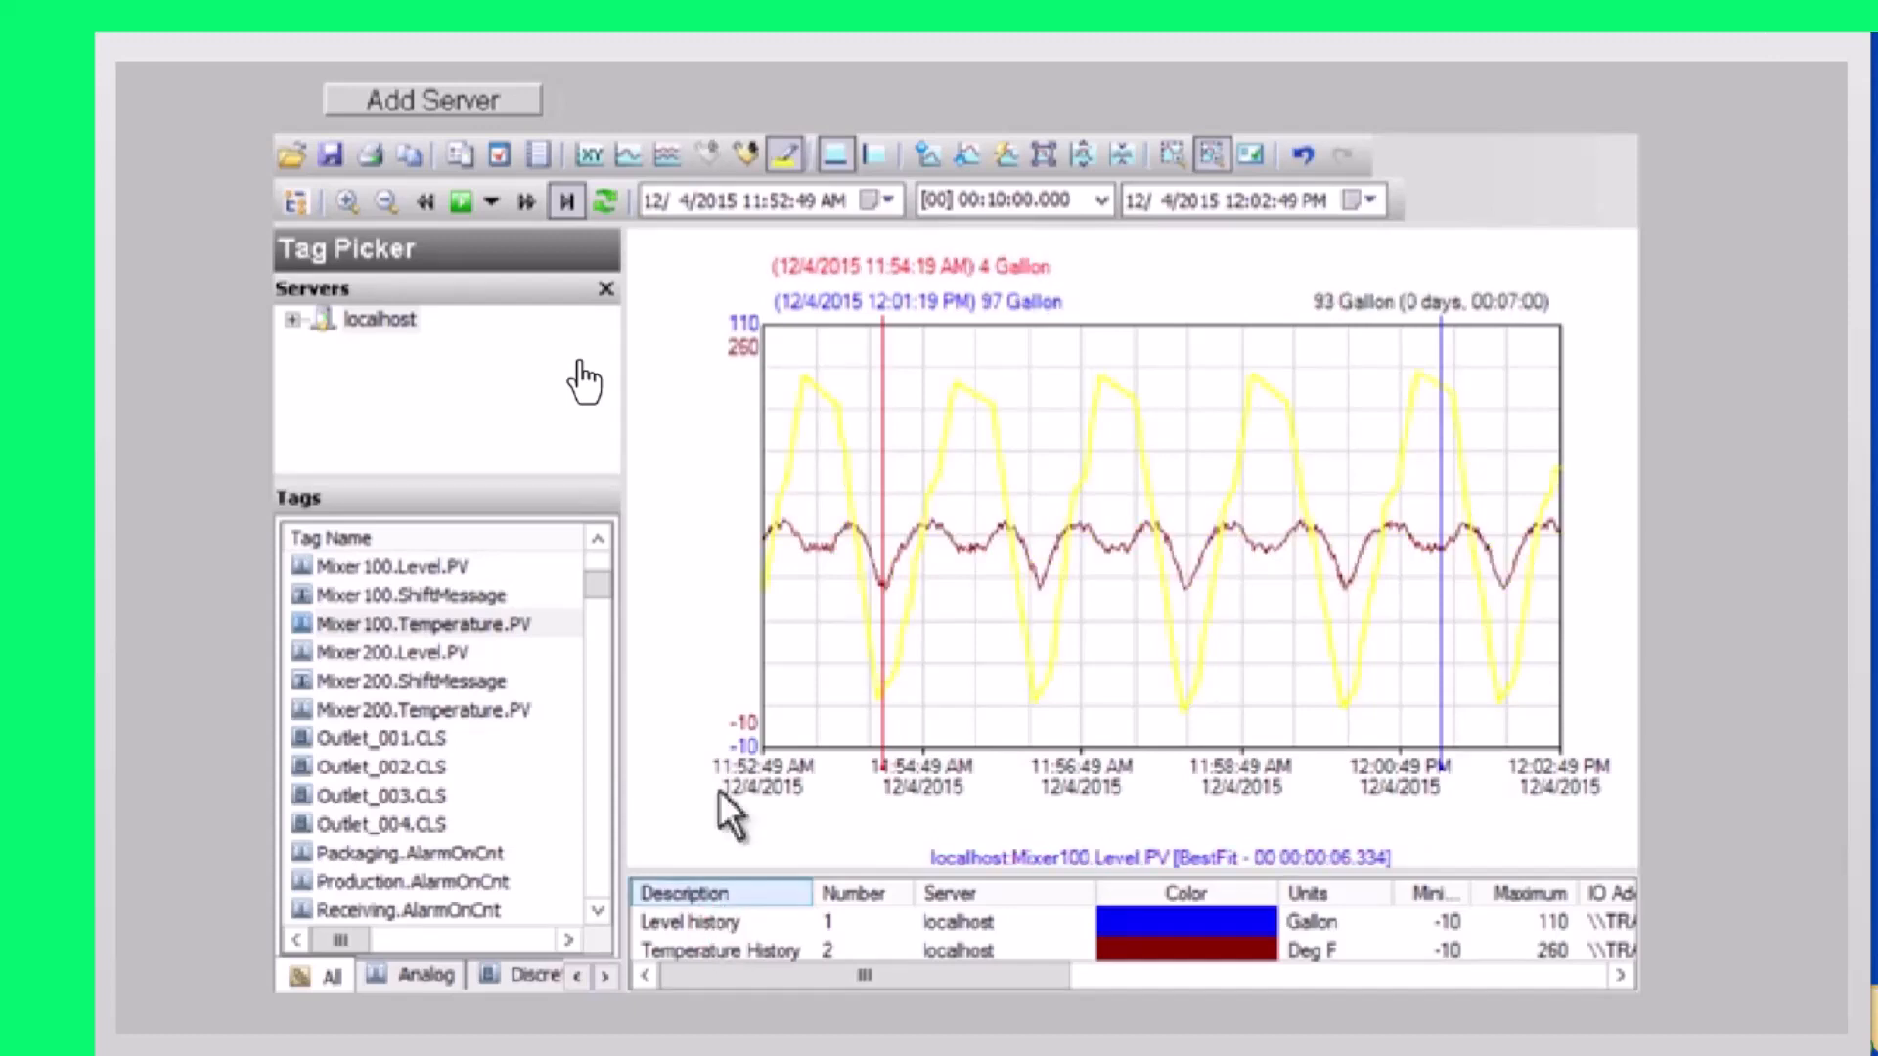
left_click(781, 155)
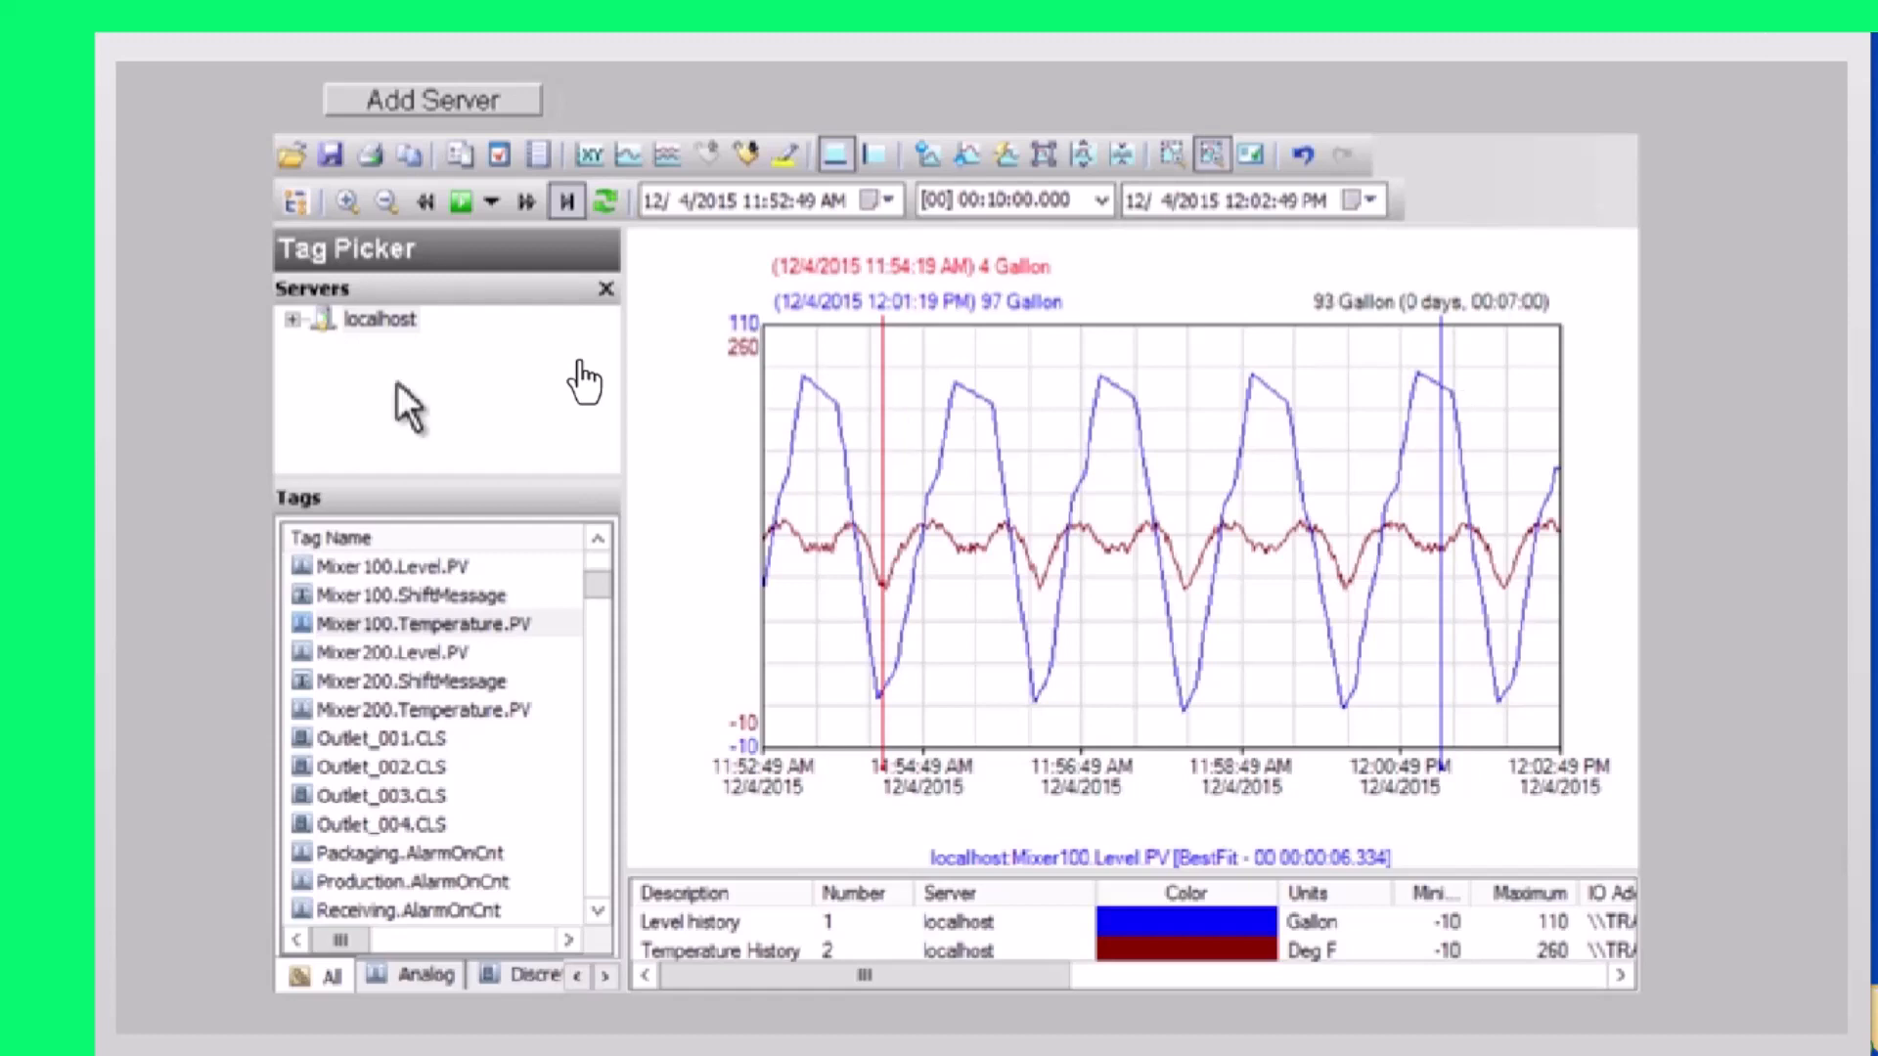
Expand the localhost public groups down to the areas of the HistorizingAttributes_Trending galaxy, and enlarge the Servers pane in height and width
left_click(292, 319)
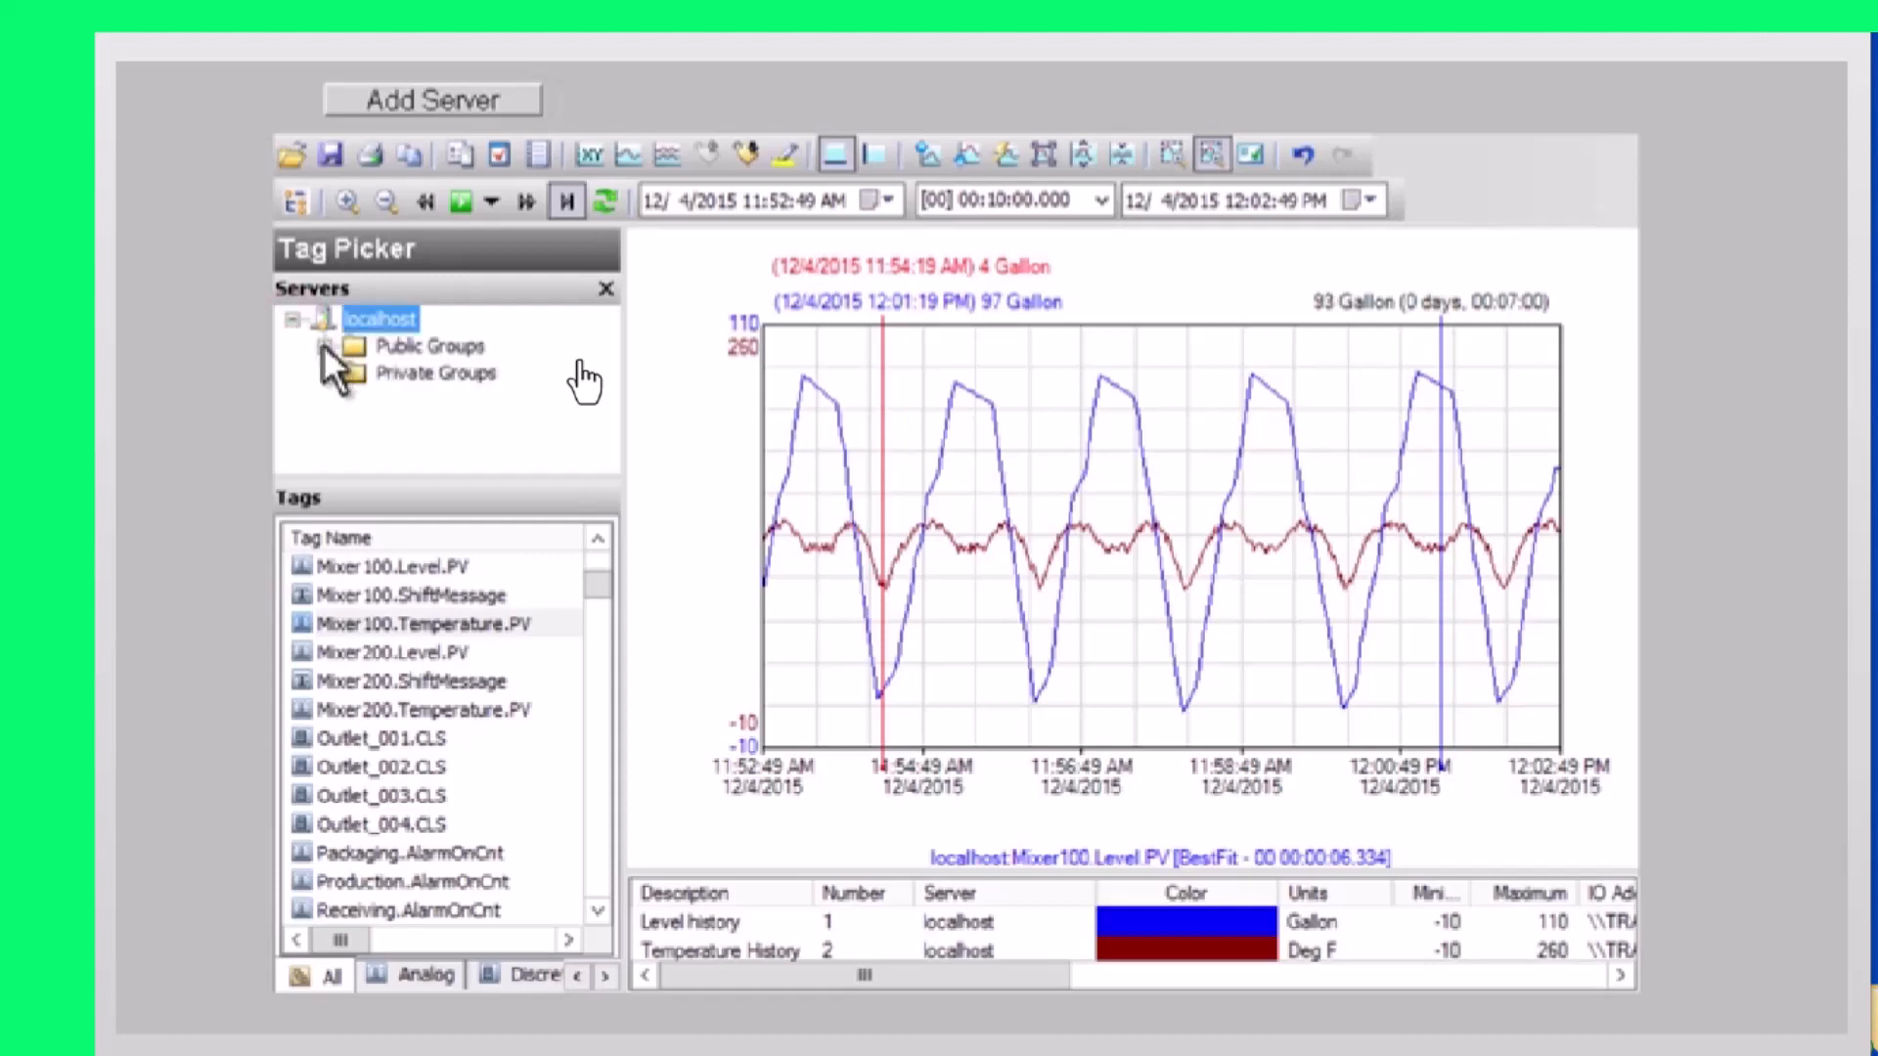
left_click(322, 346)
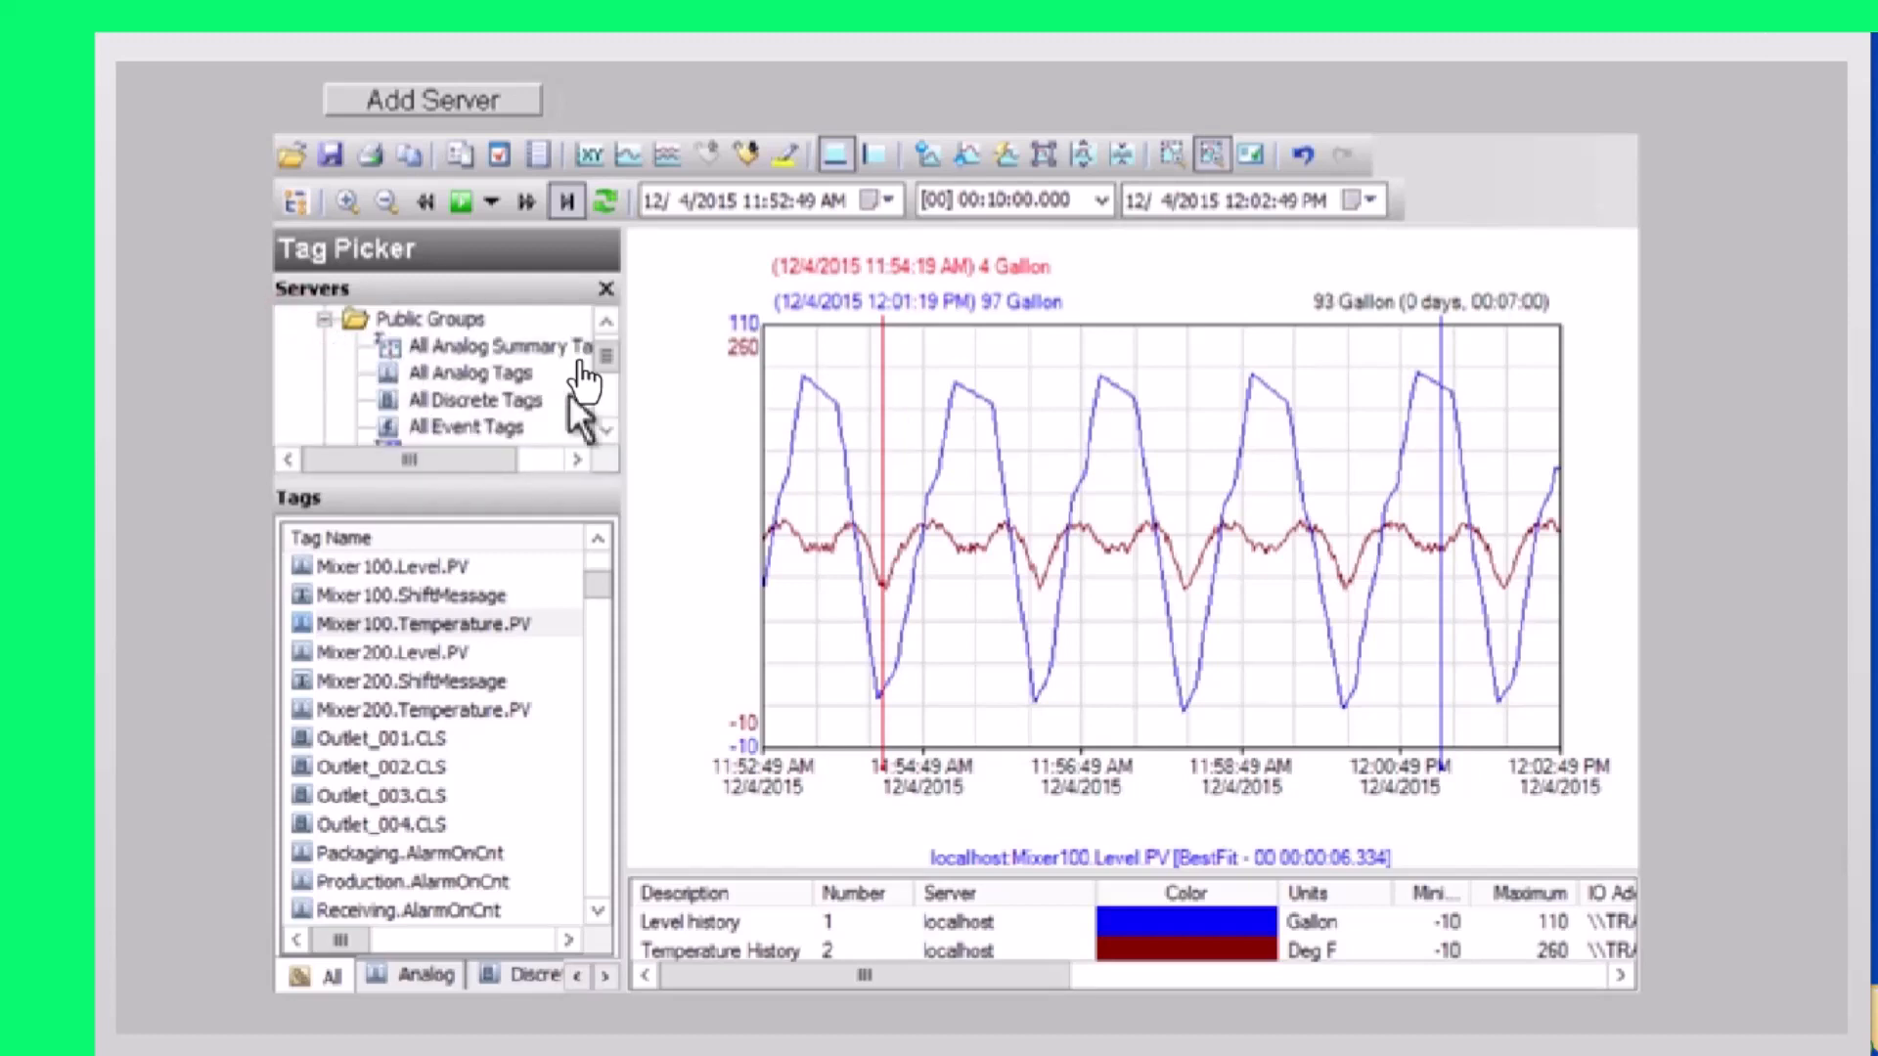
left_click(607, 428)
left_click(607, 427)
left_click(607, 428)
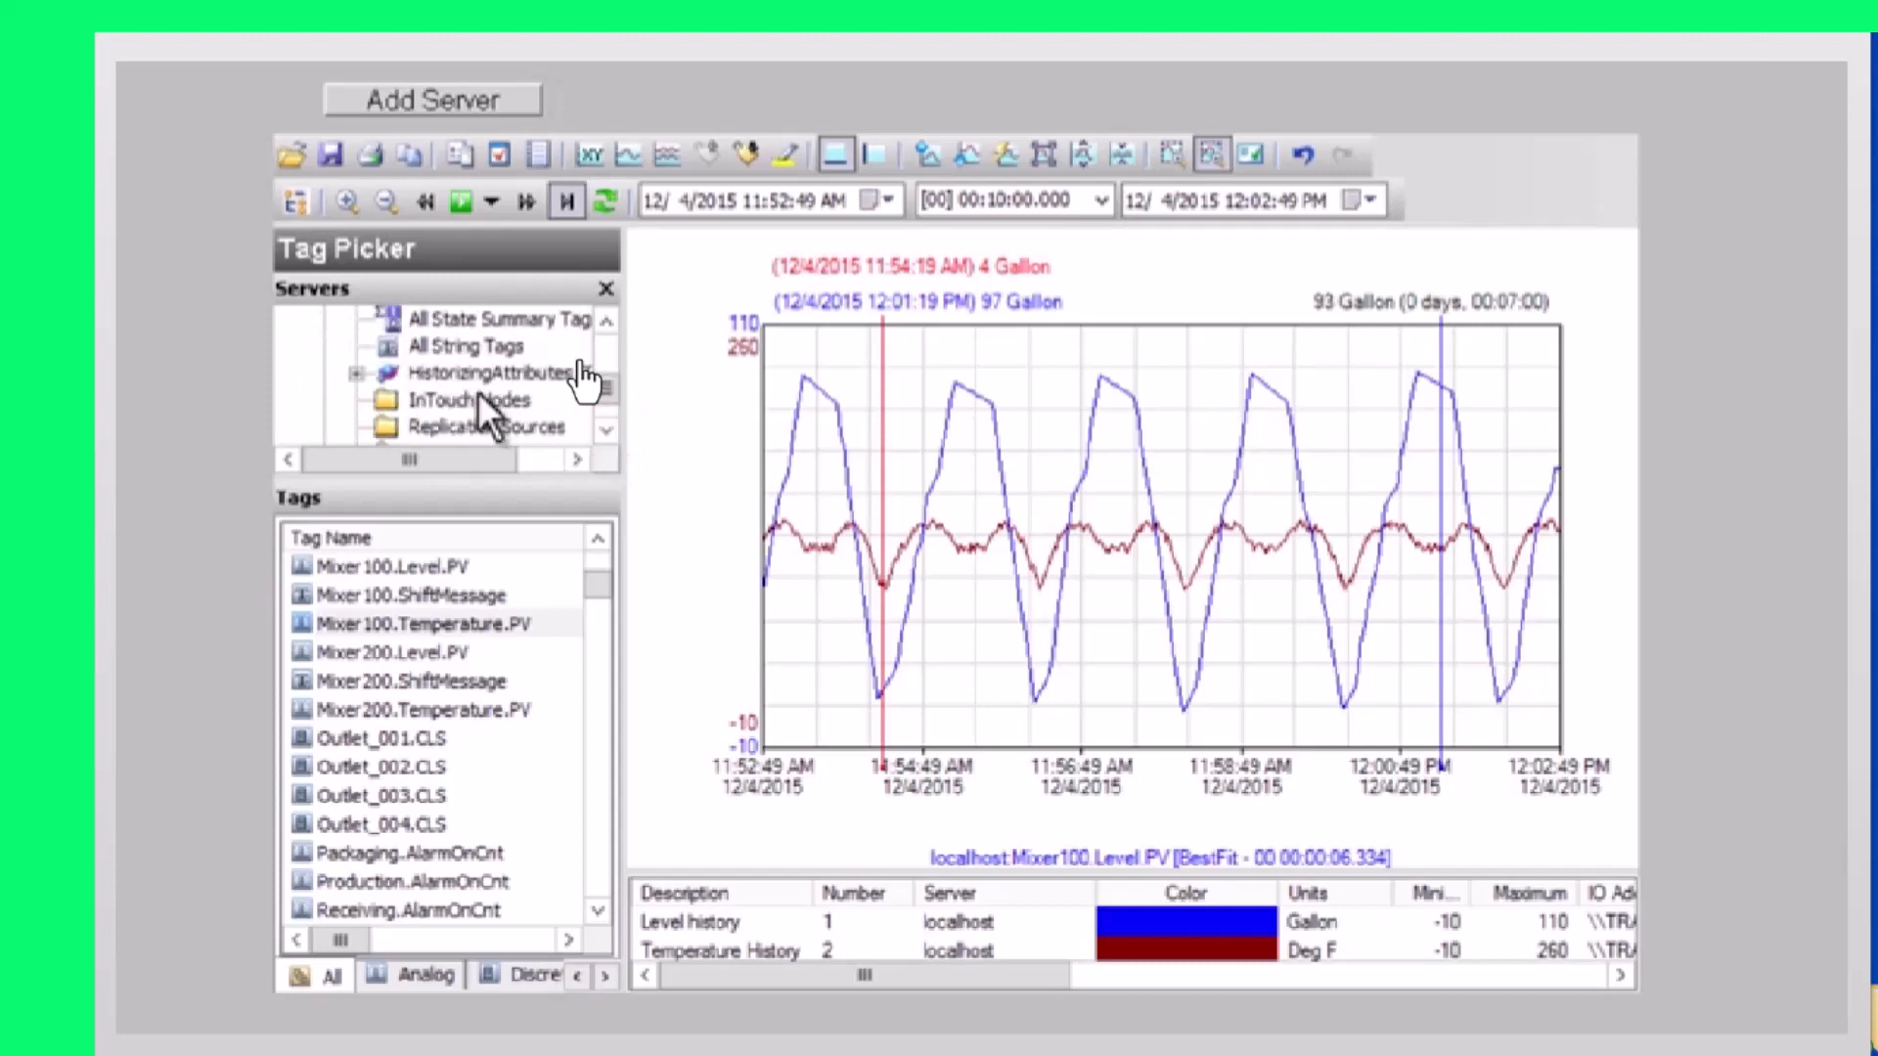
left_click(356, 374)
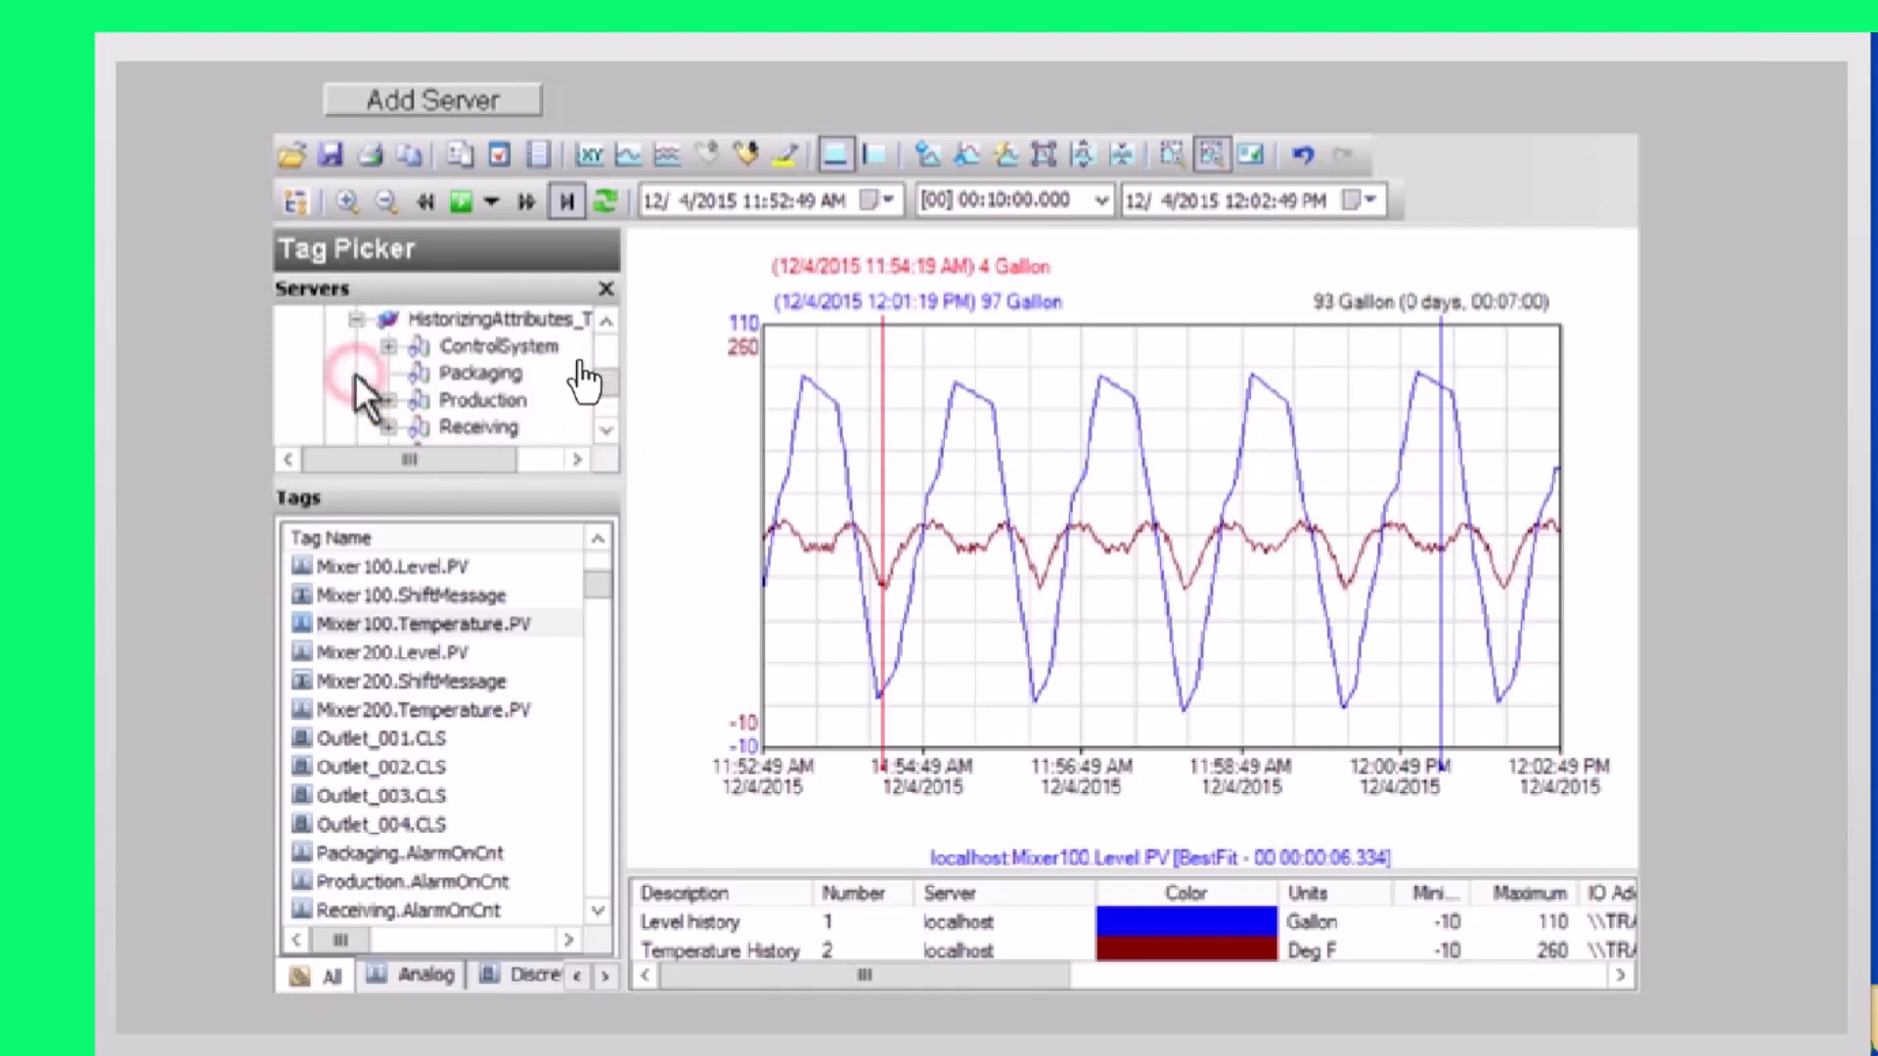
left_click_drag(471, 477, 493, 638)
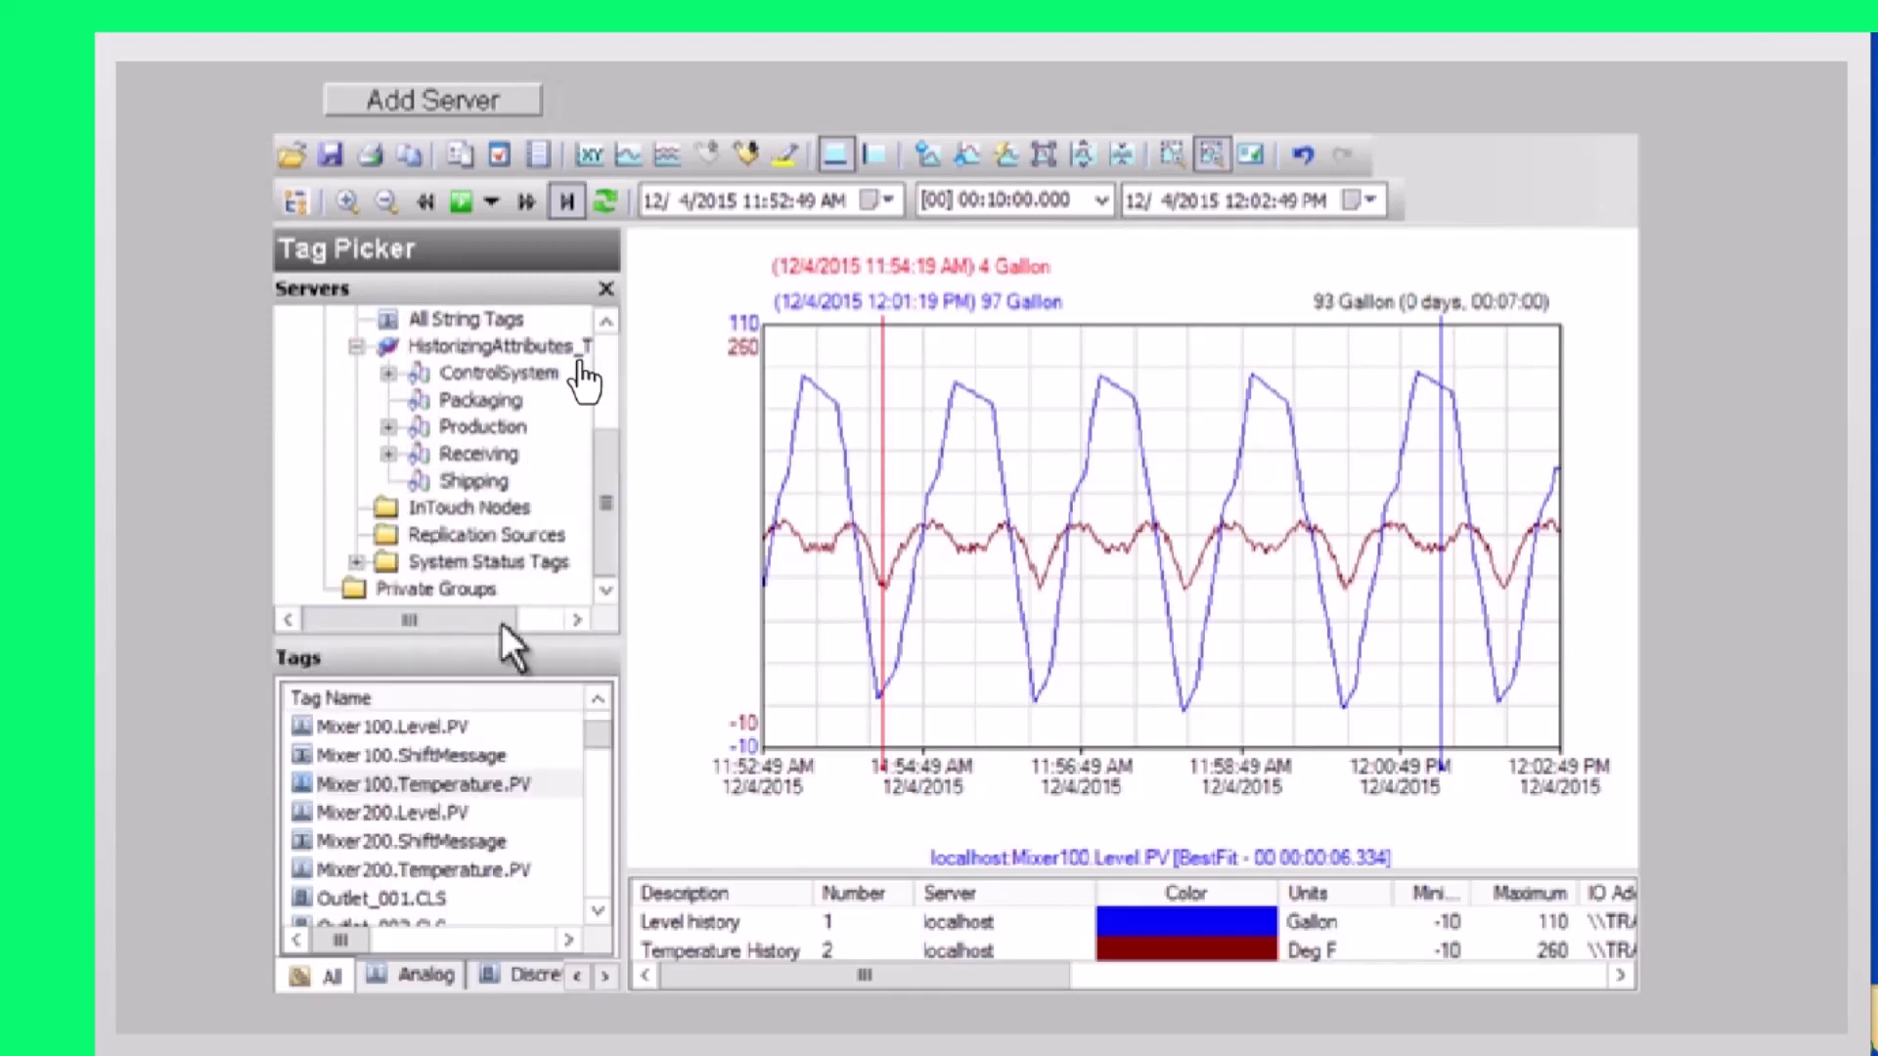
left_click_drag(627, 557, 668, 557)
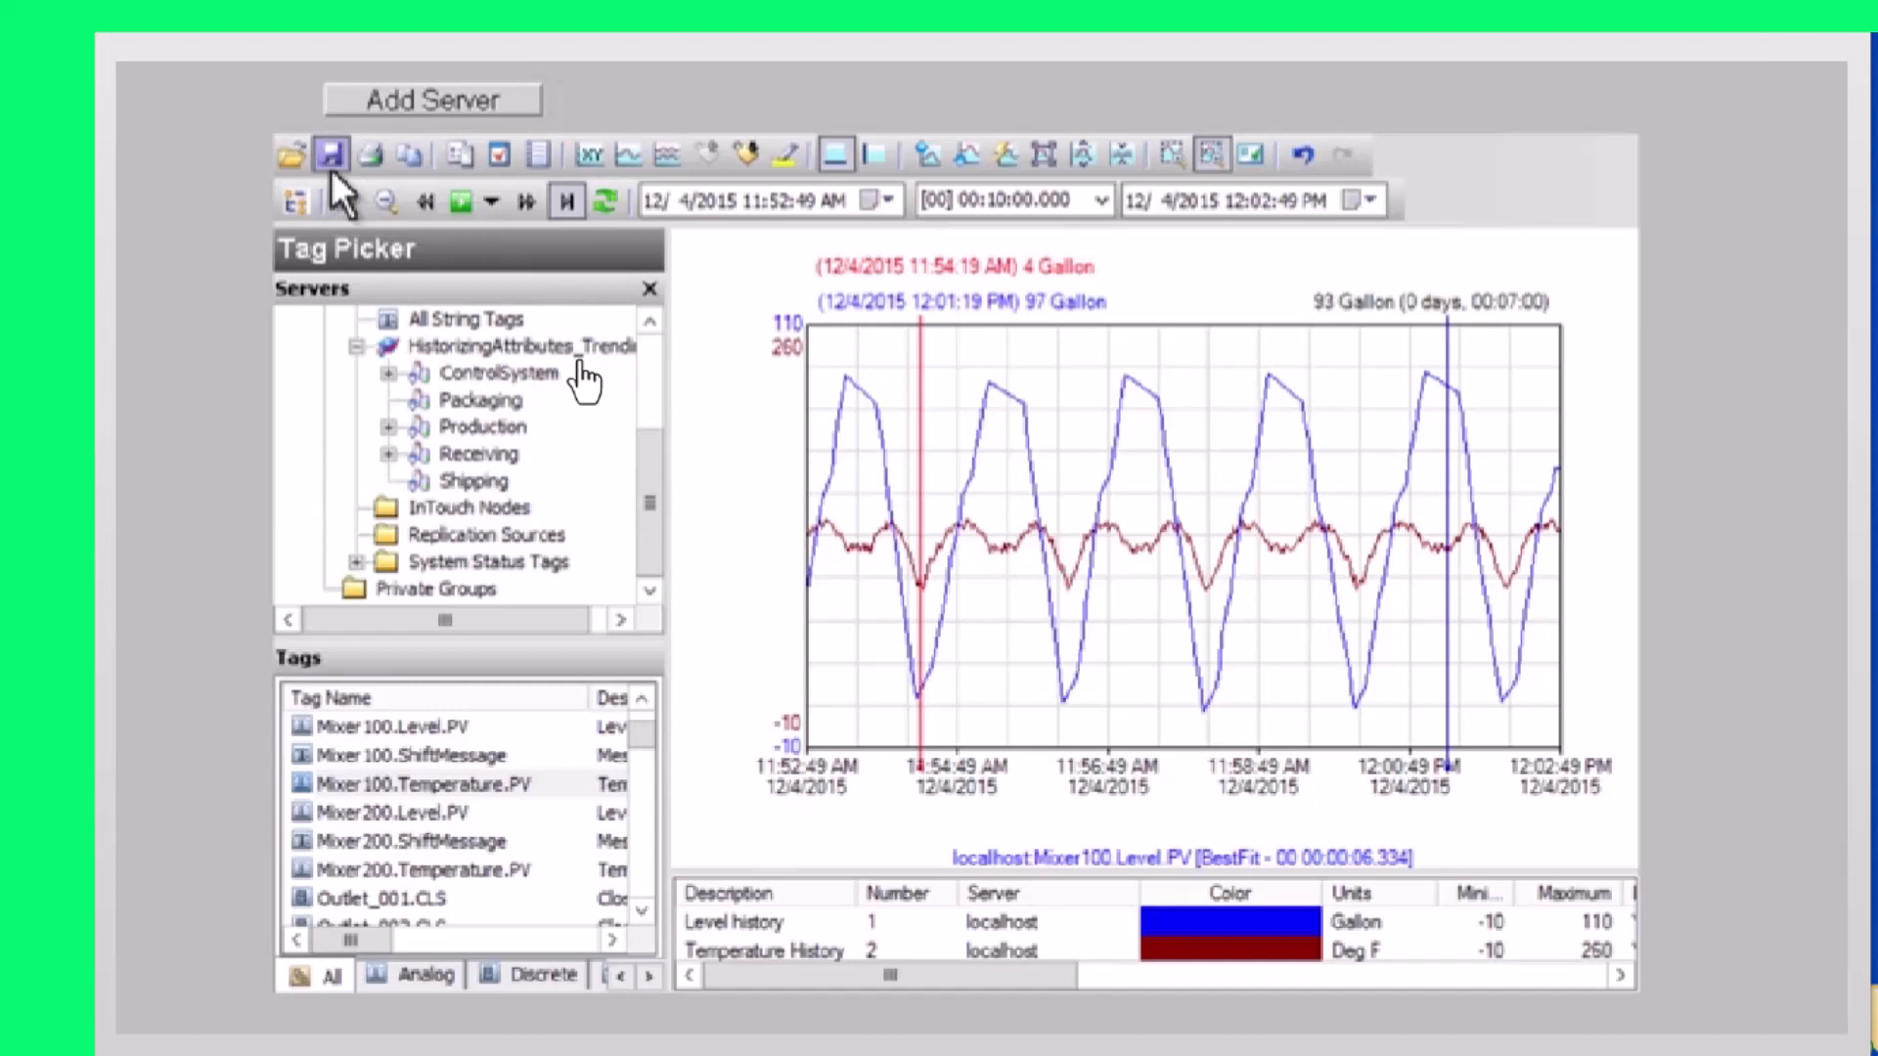
Try A00DEV with SQL login as a new entry in the server list configuration and close it without adding the server
left_click(456, 154)
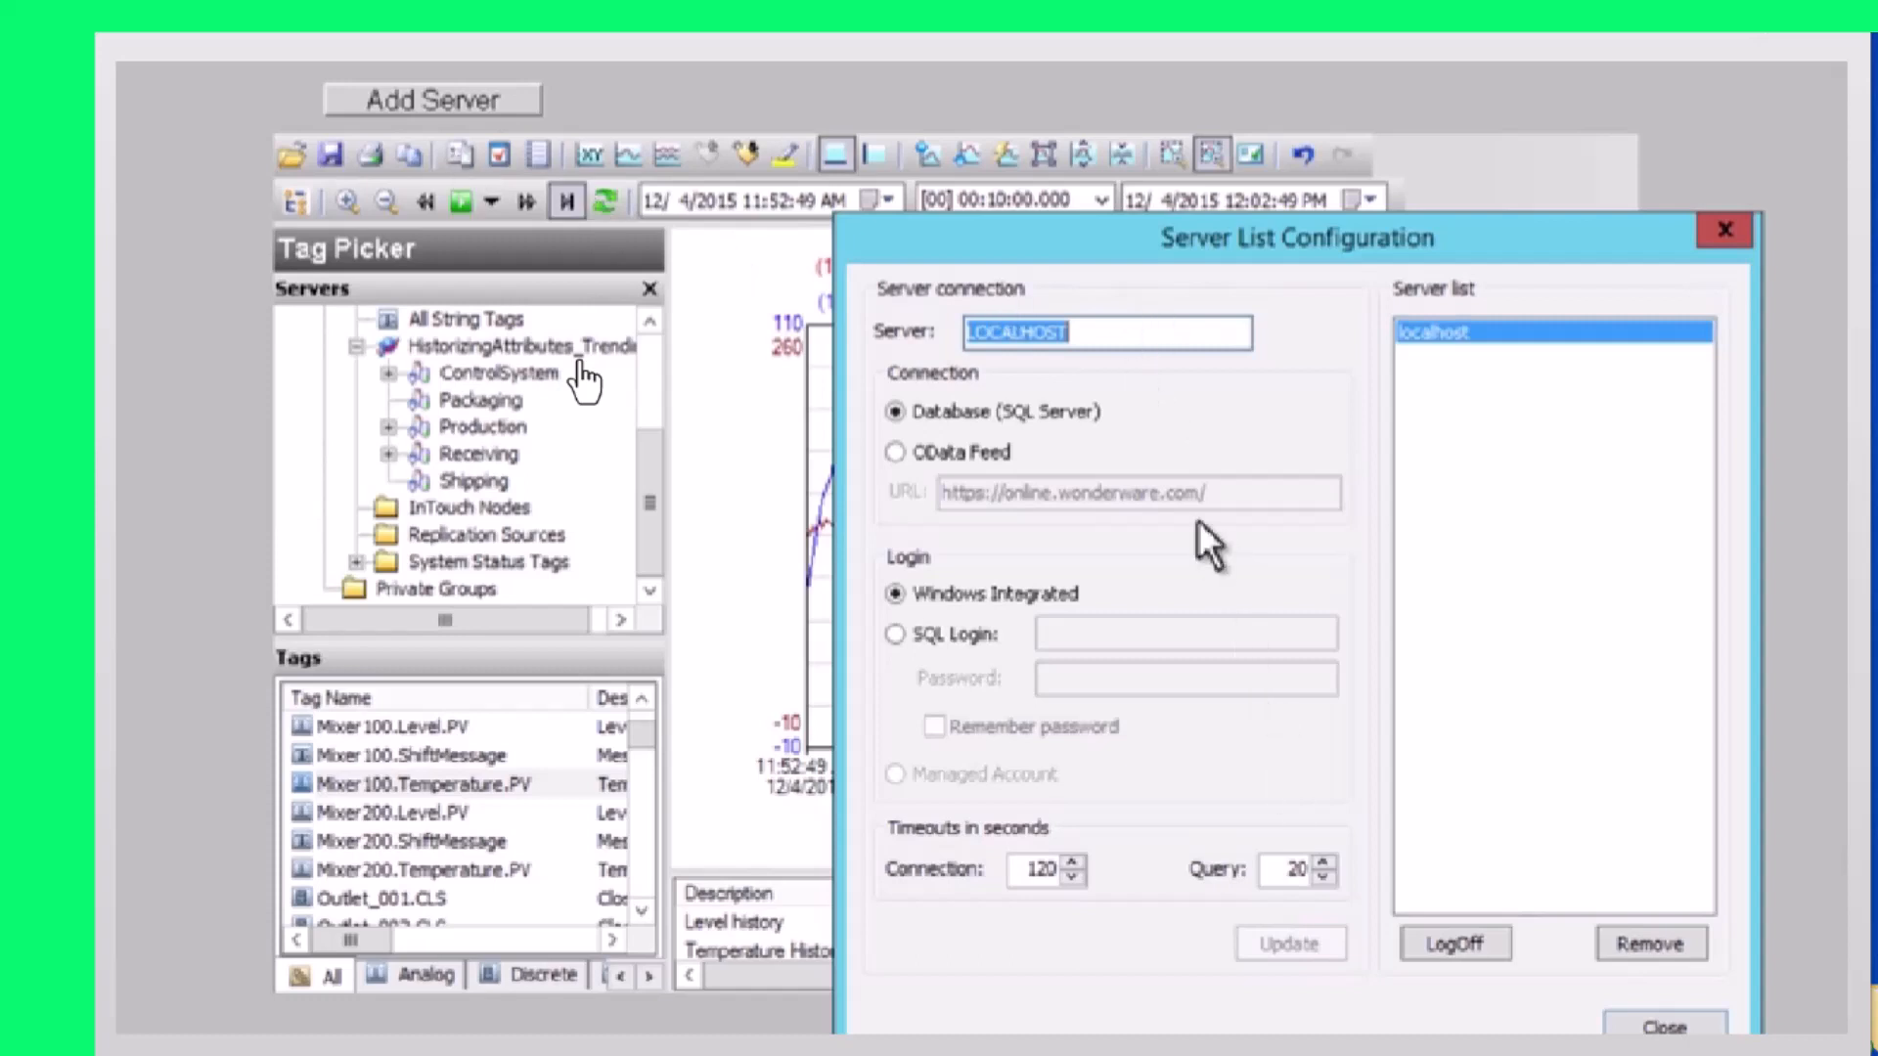
type("A00DEV")
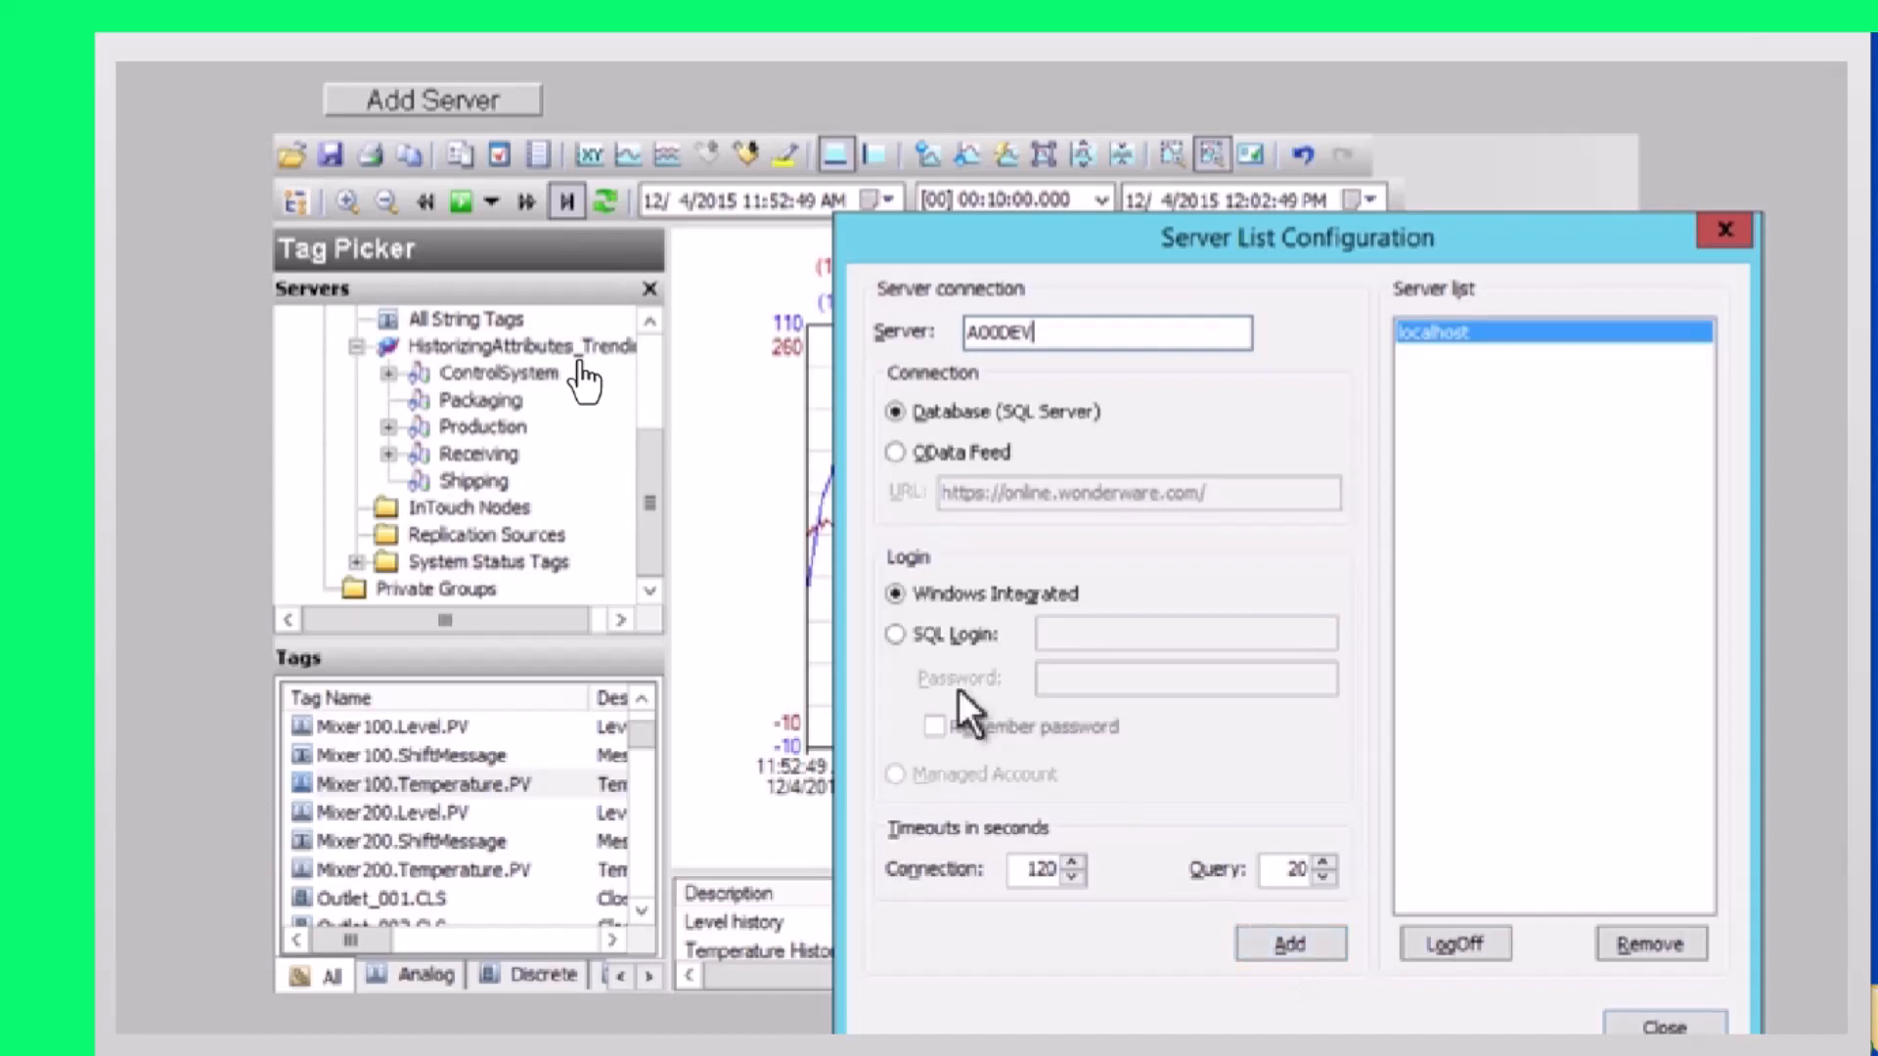
left_click(894, 634)
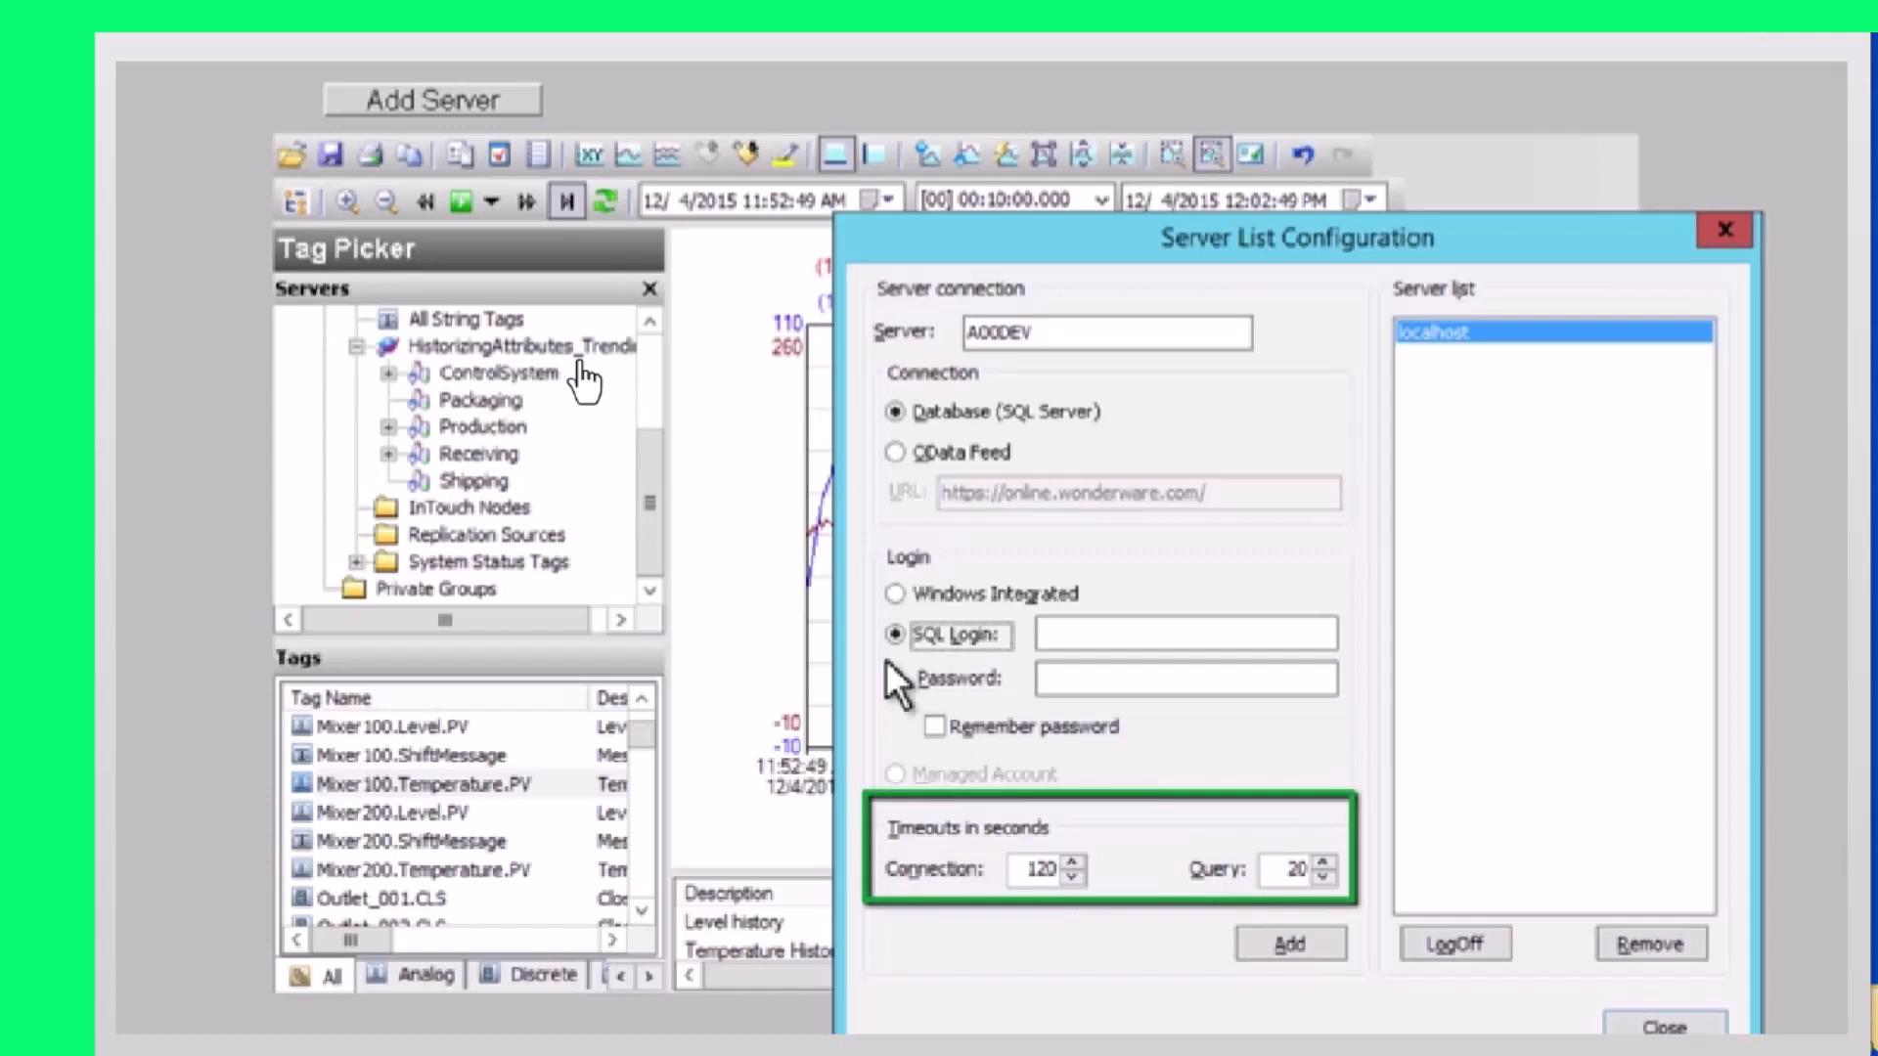
left_click(1726, 232)
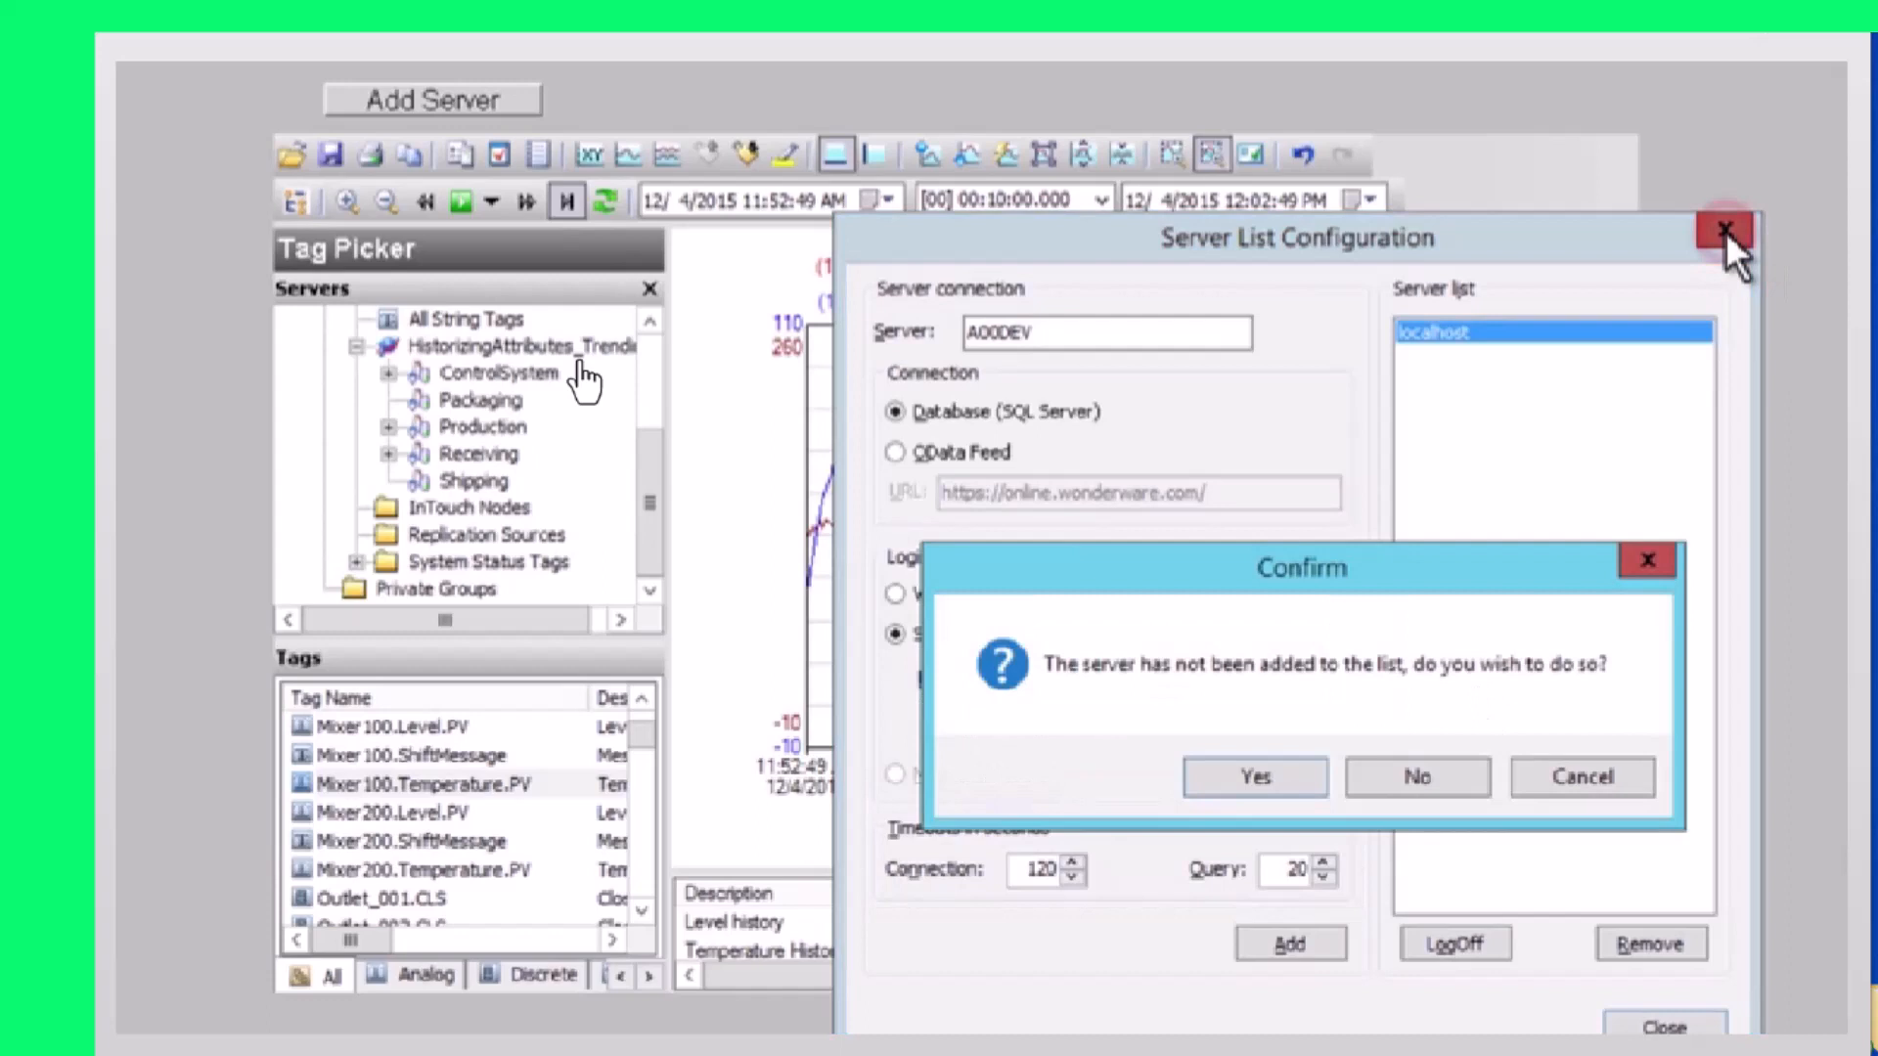
left_click(1447, 776)
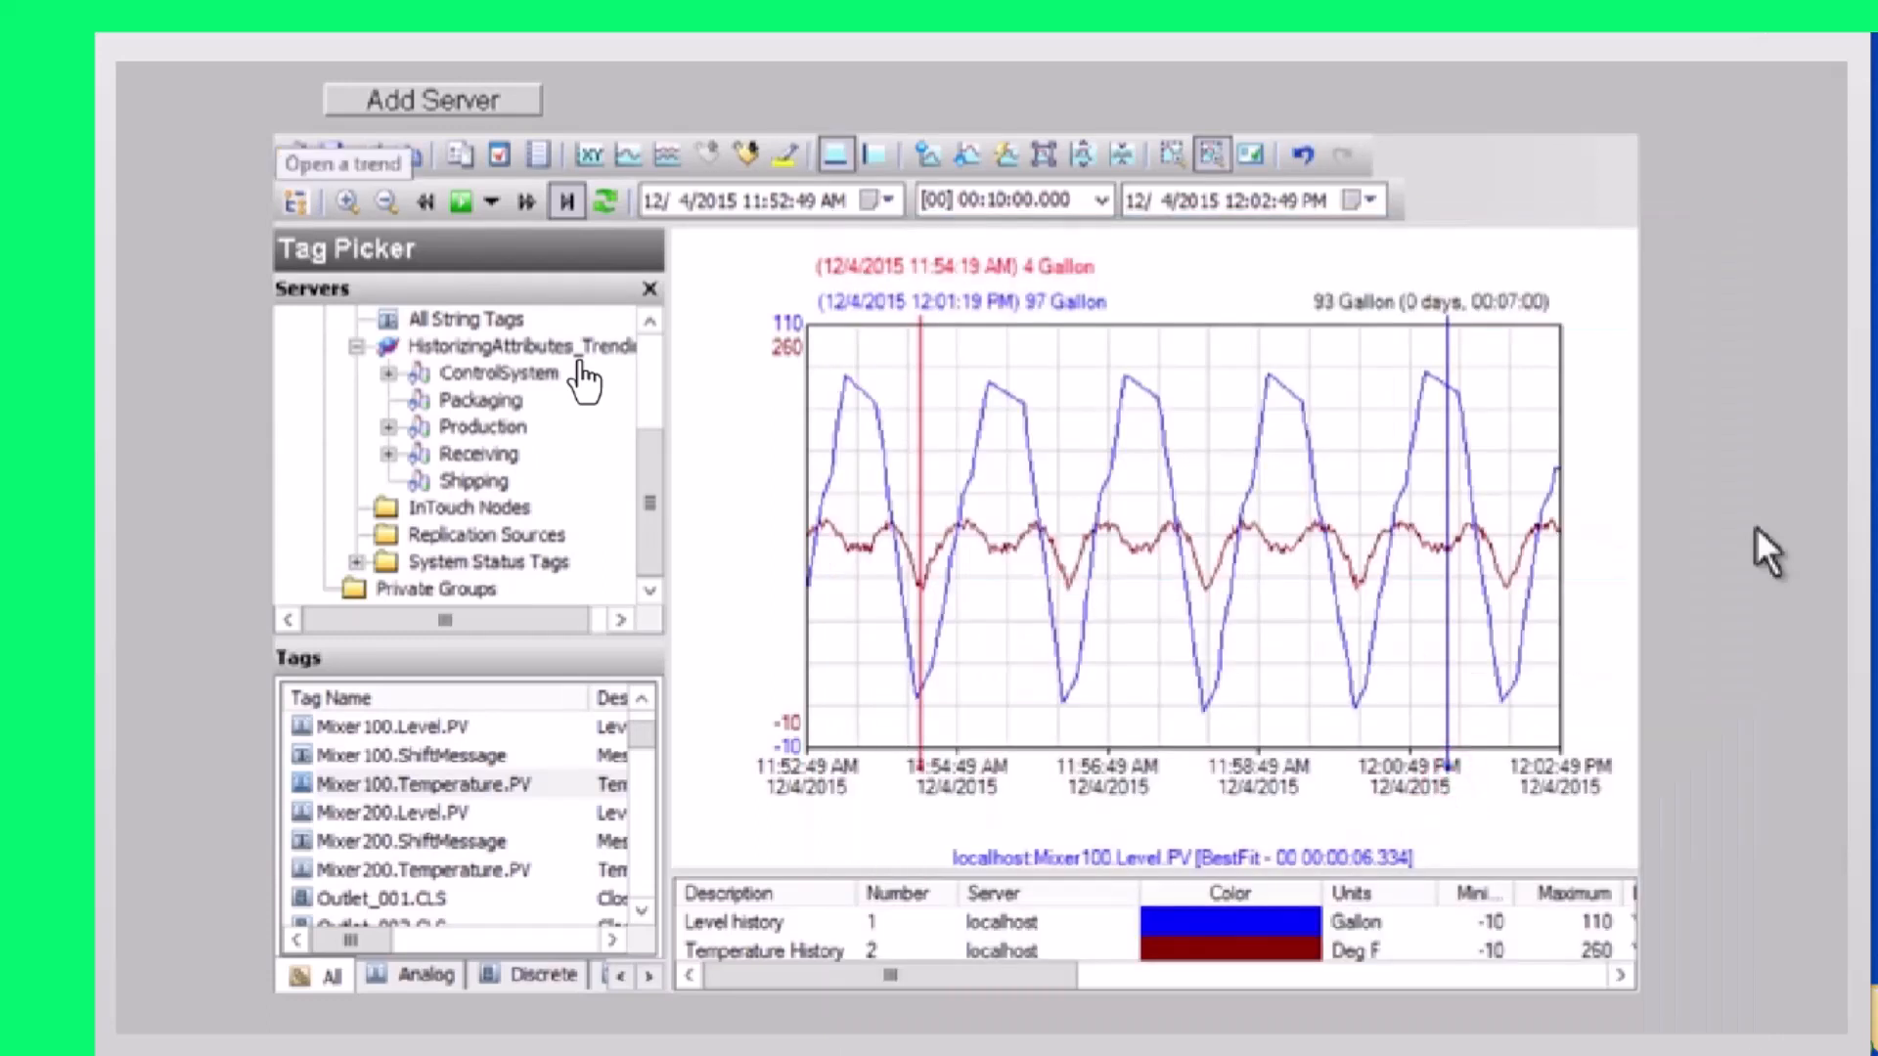
Set both the start date and the end date of the trend period to 12/3/2015
left_click(885, 199)
left_click(882, 311)
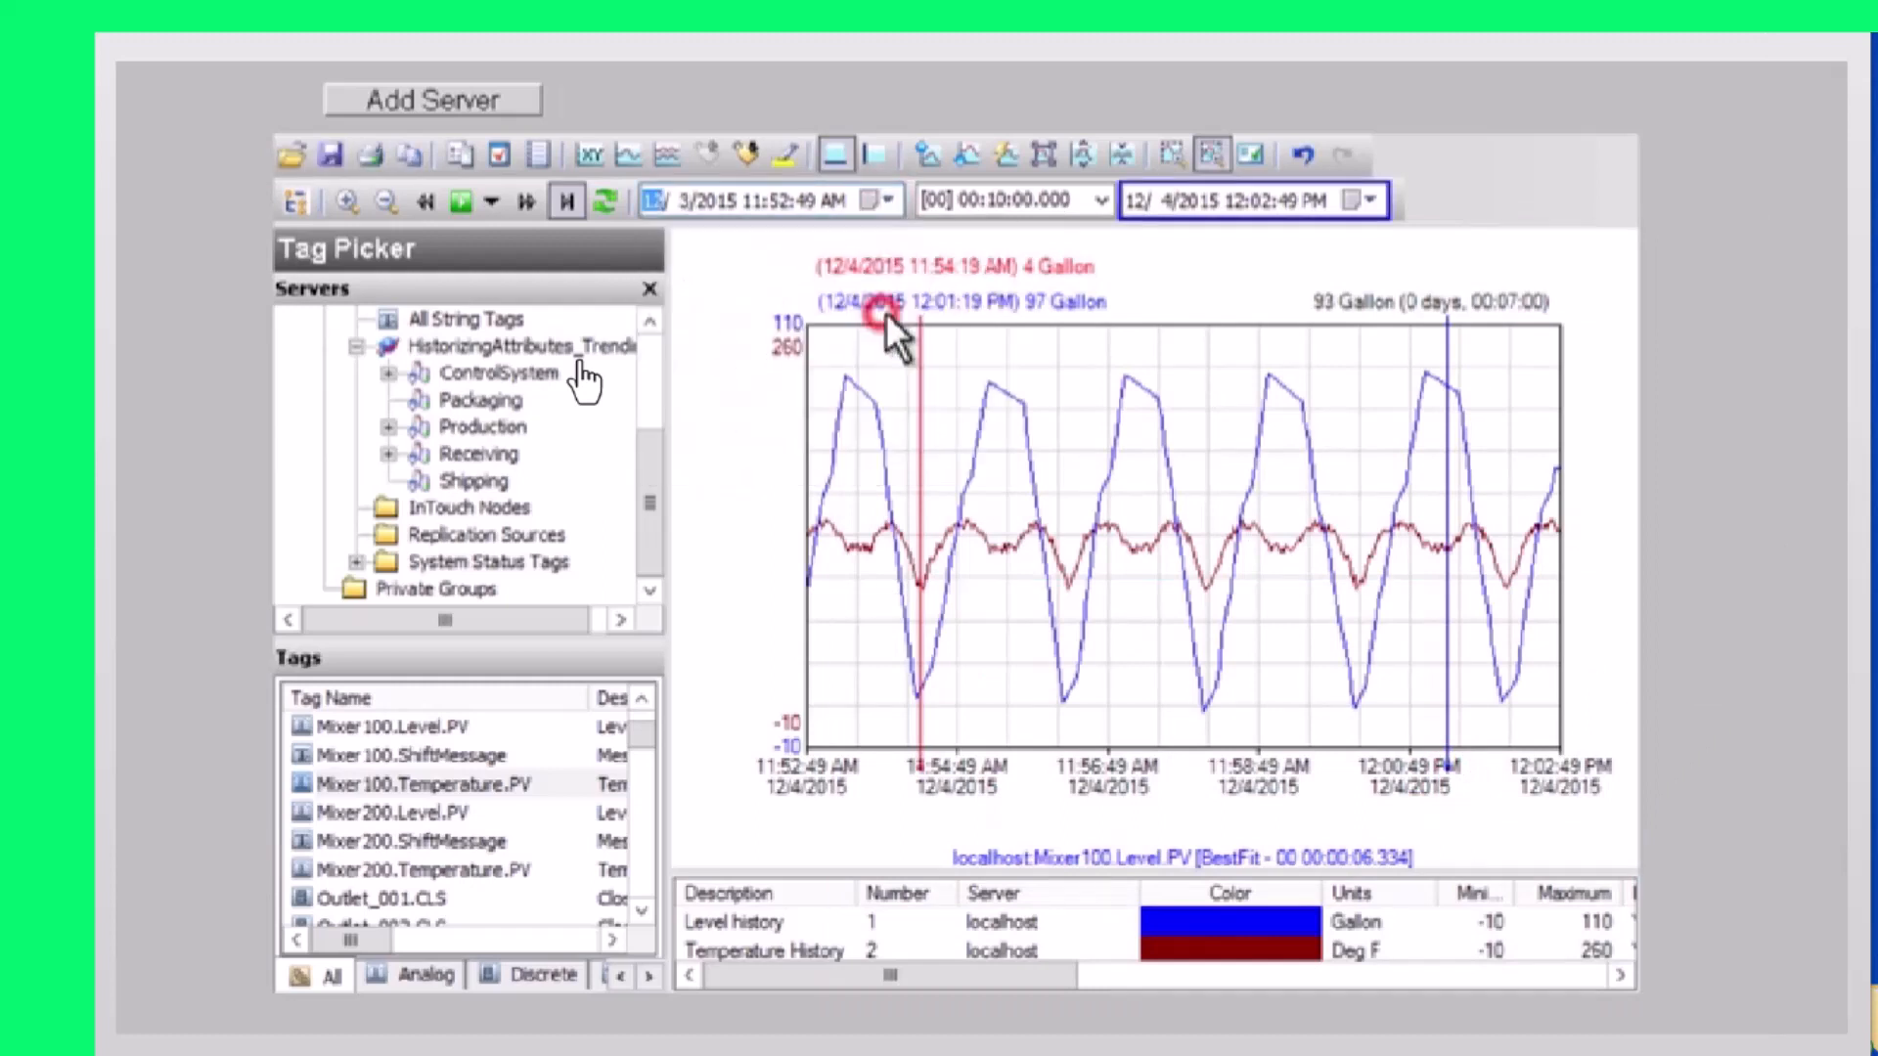
left_click(1376, 189)
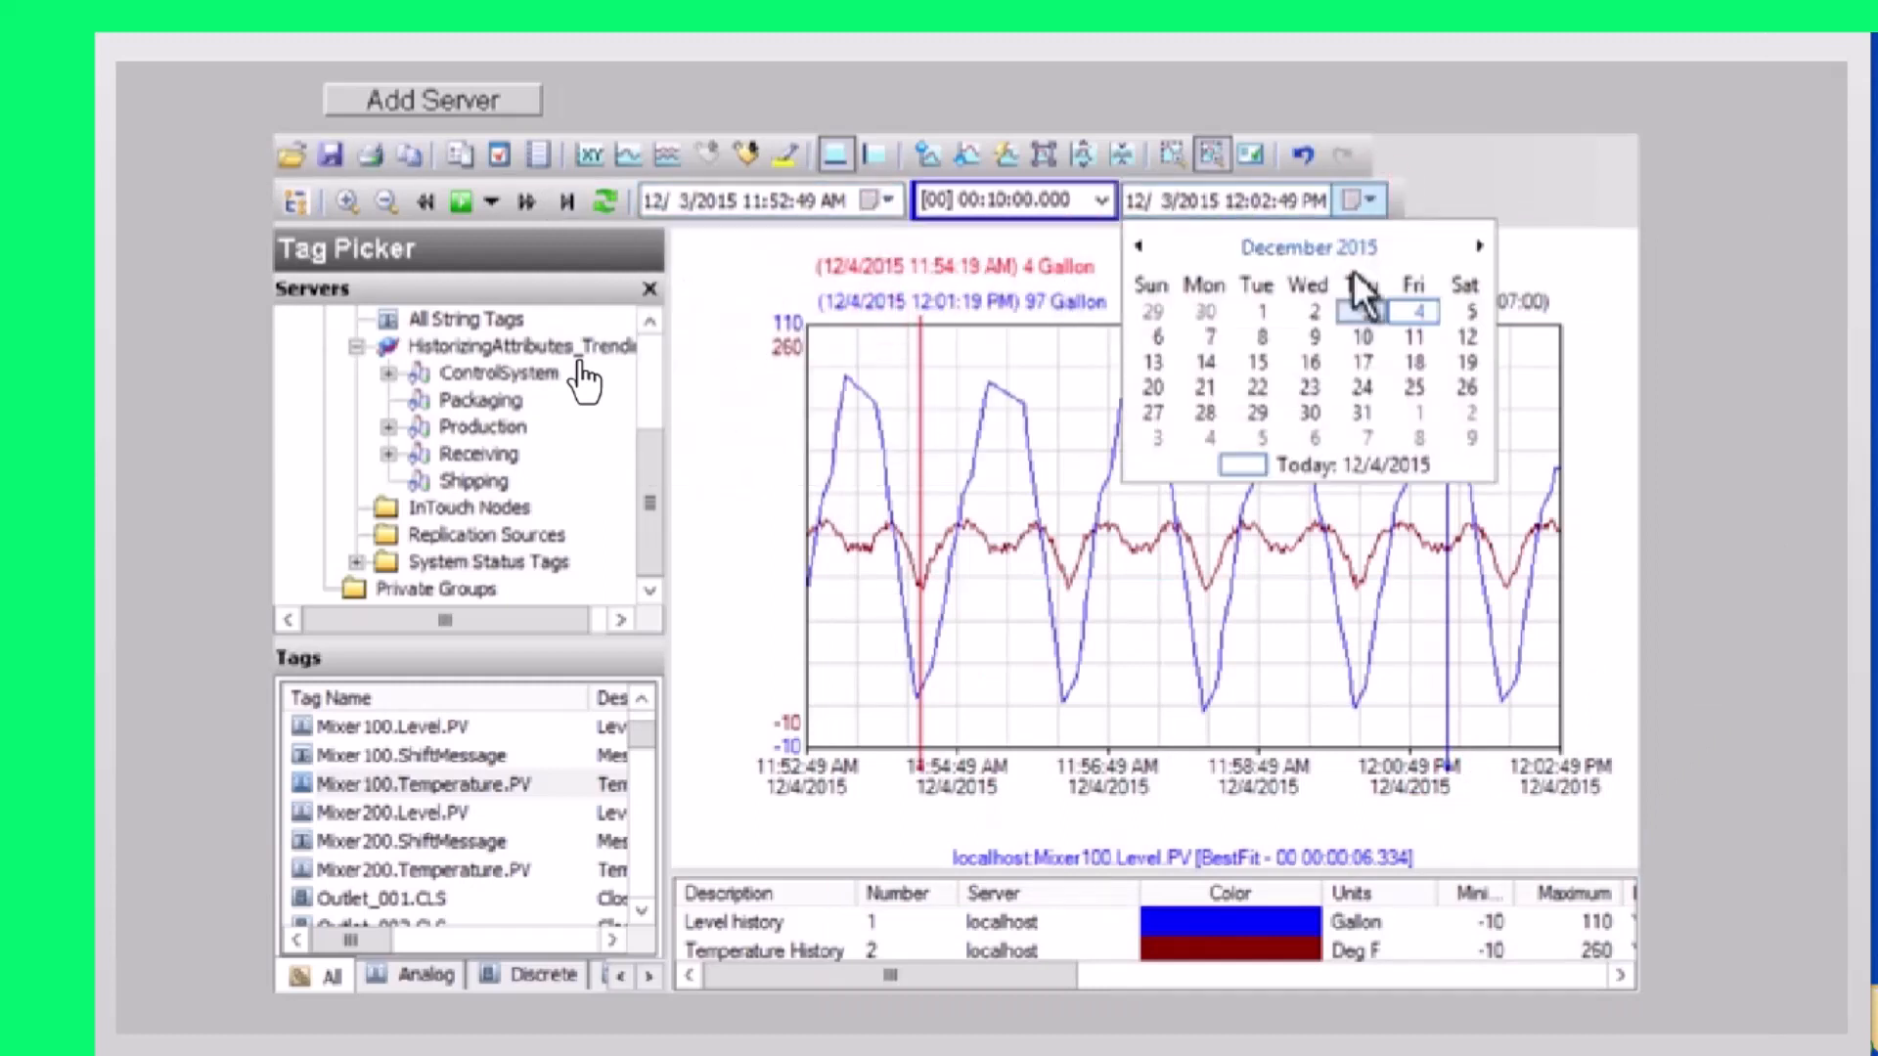
left_click(1376, 309)
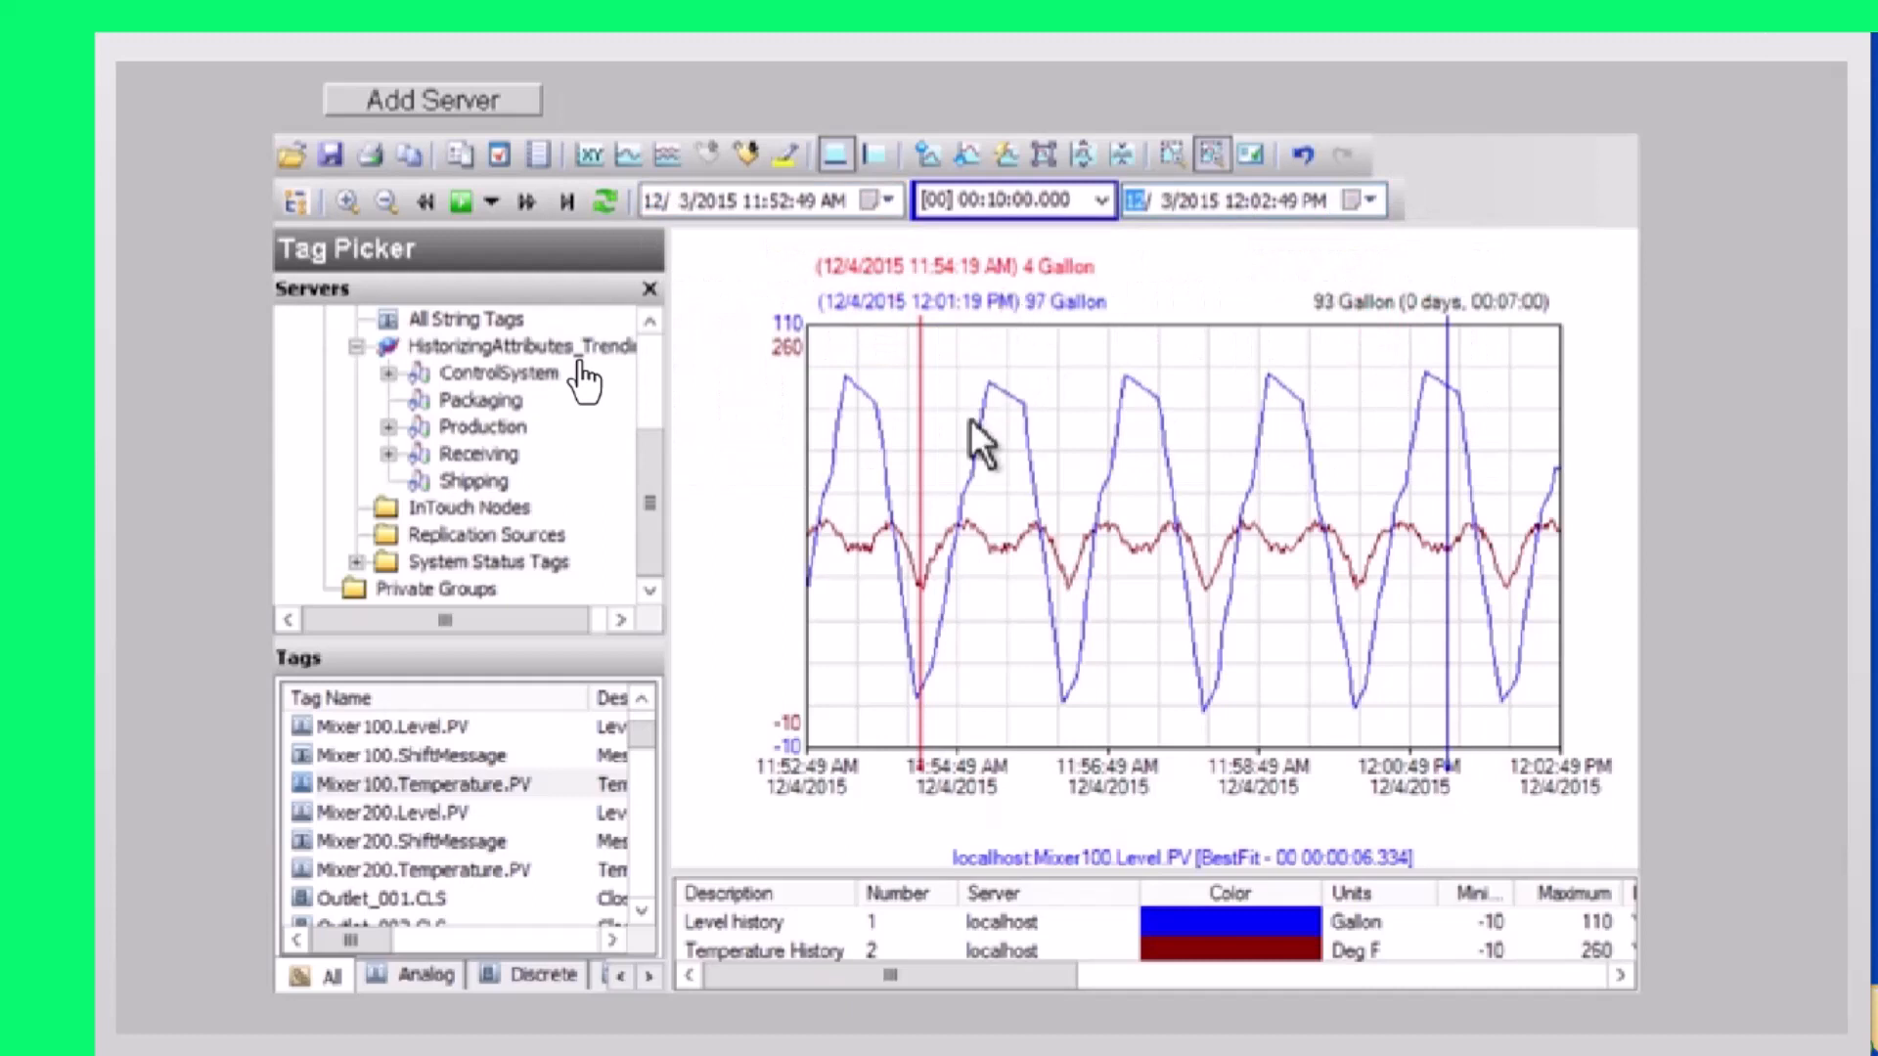
Set the trend duration to 15 minutes, start playback of the period, and switch the trend to live mode
left_click(1093, 200)
left_click(1015, 295)
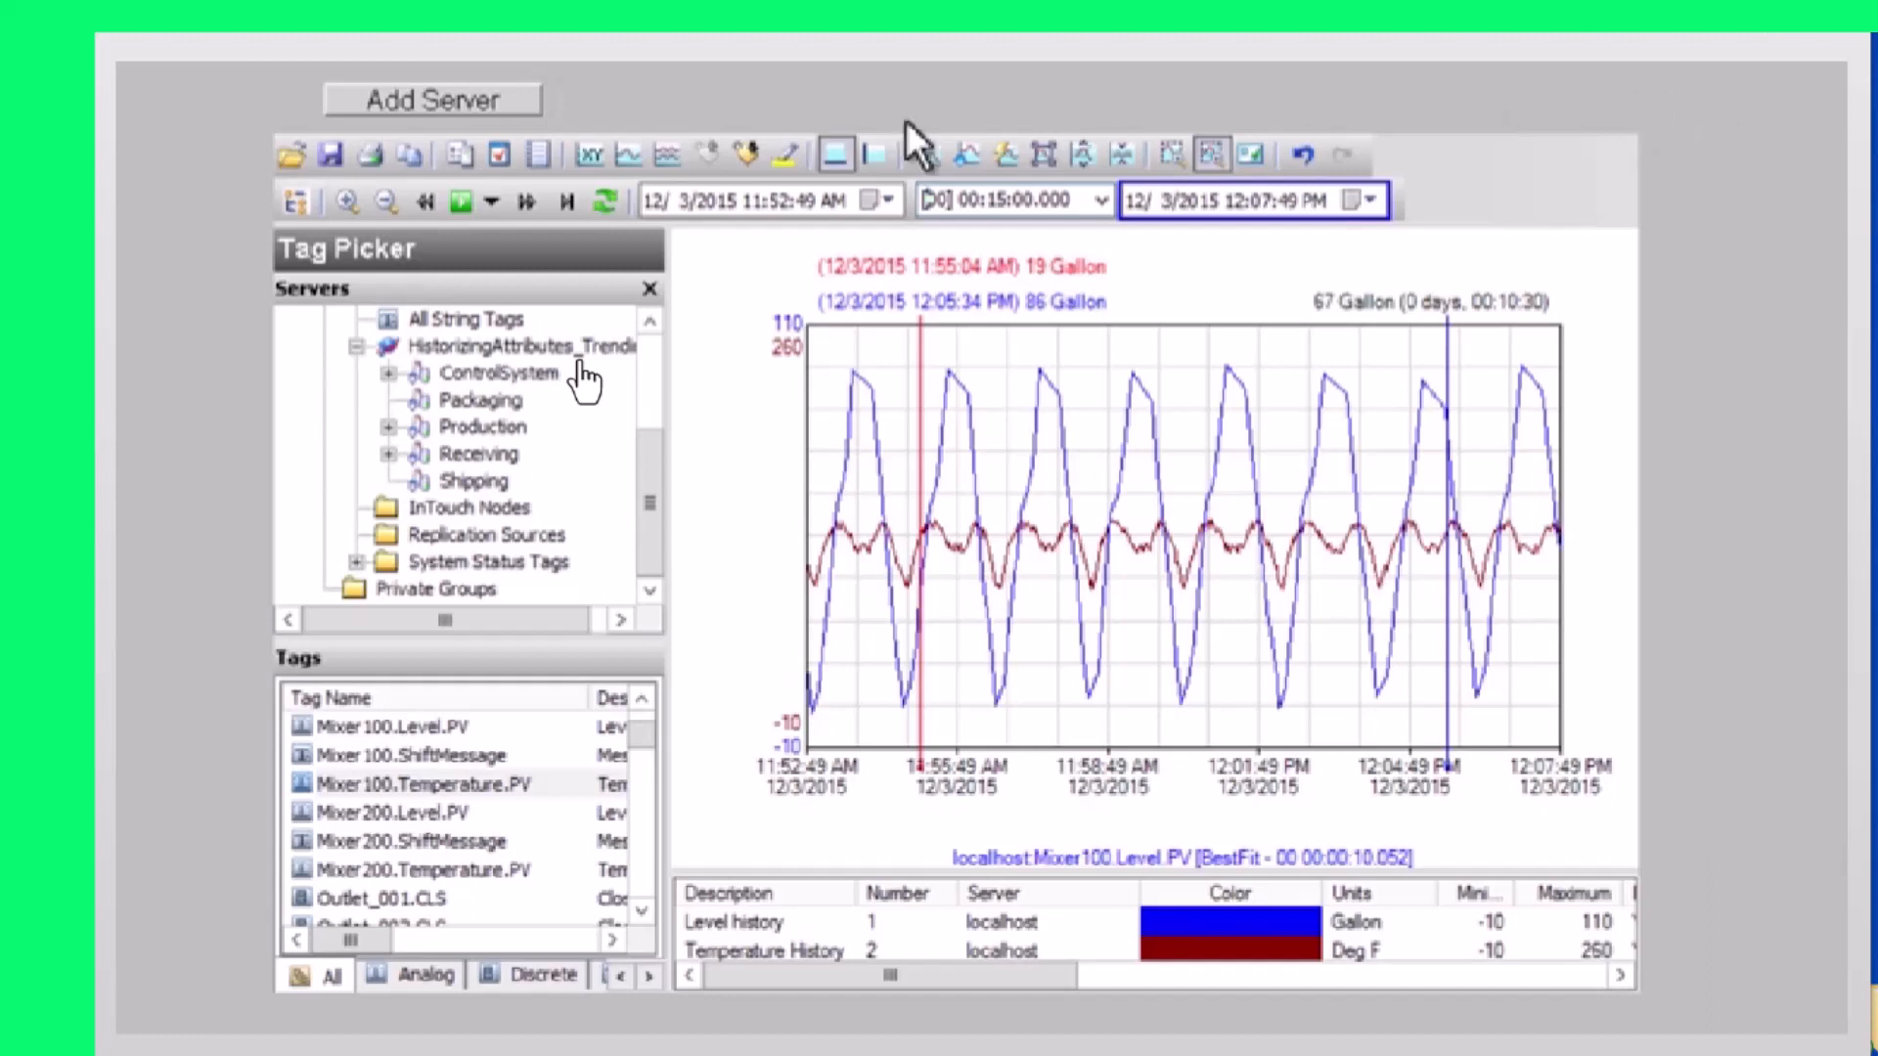
left_click(461, 203)
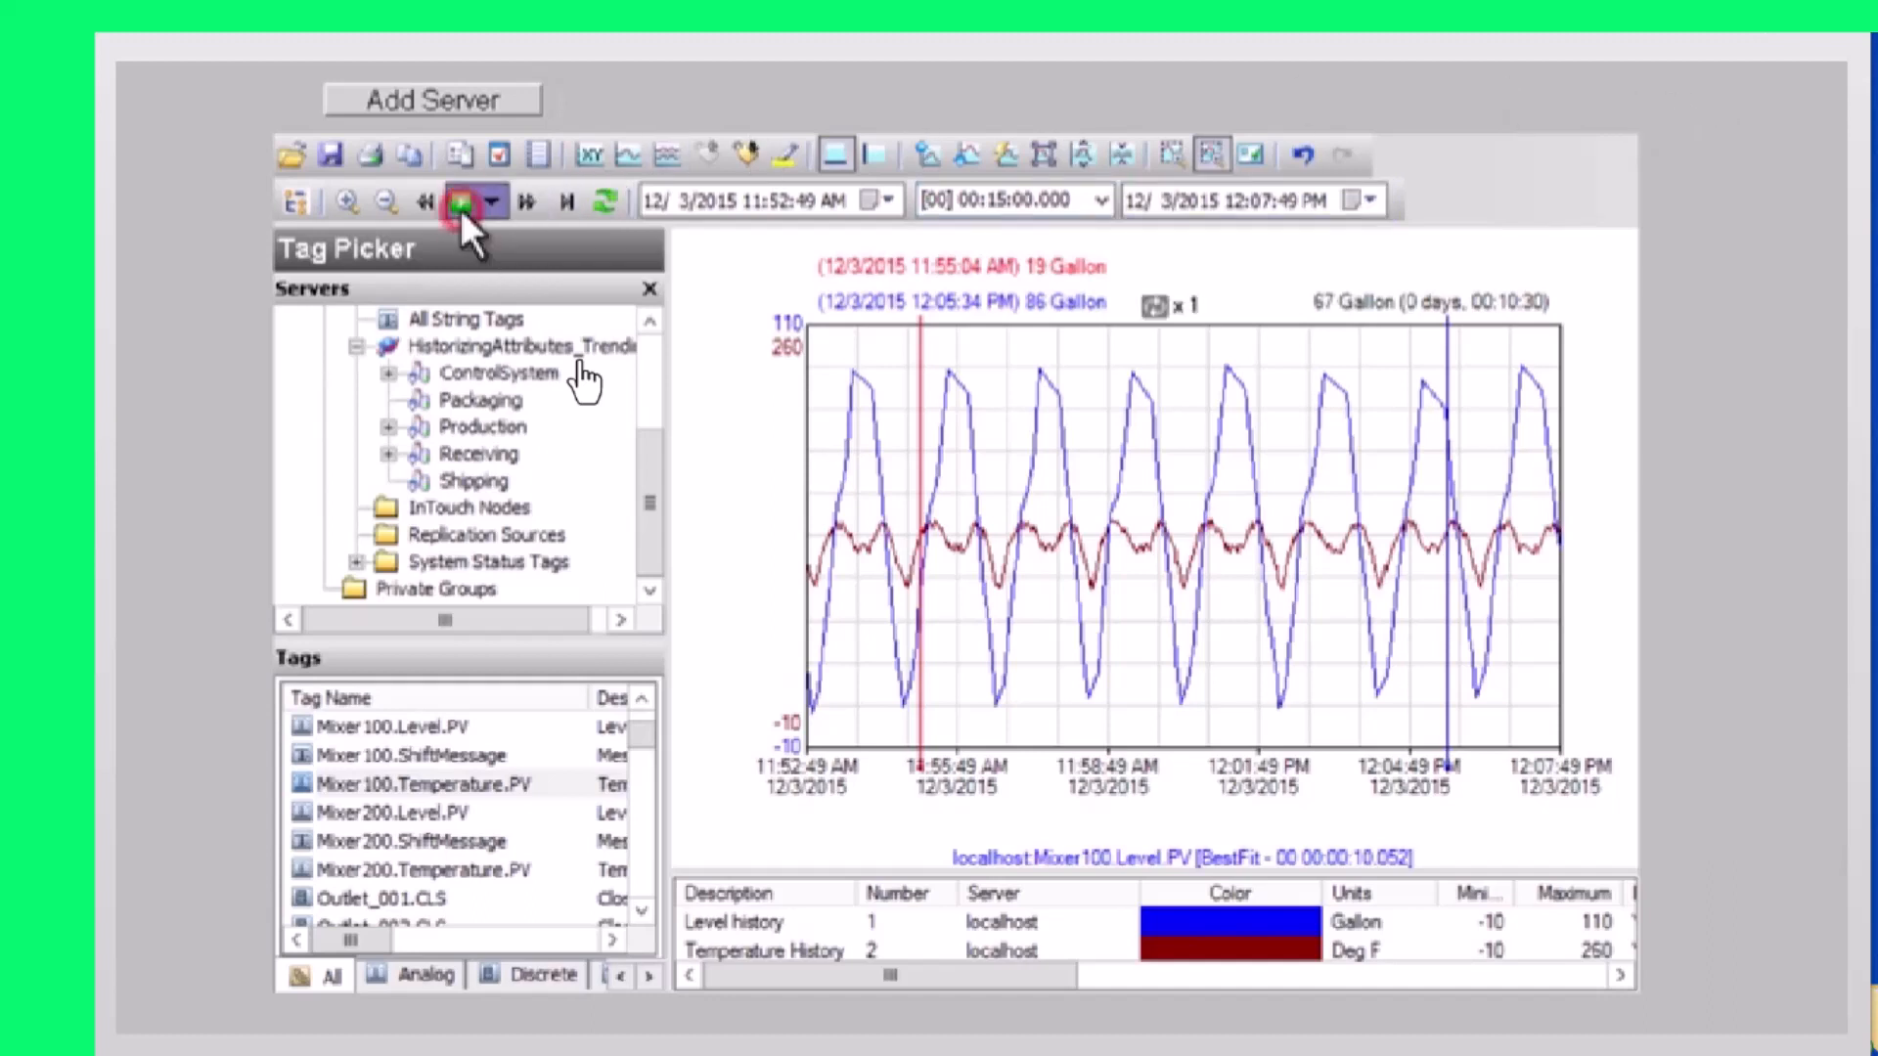
left_click(566, 202)
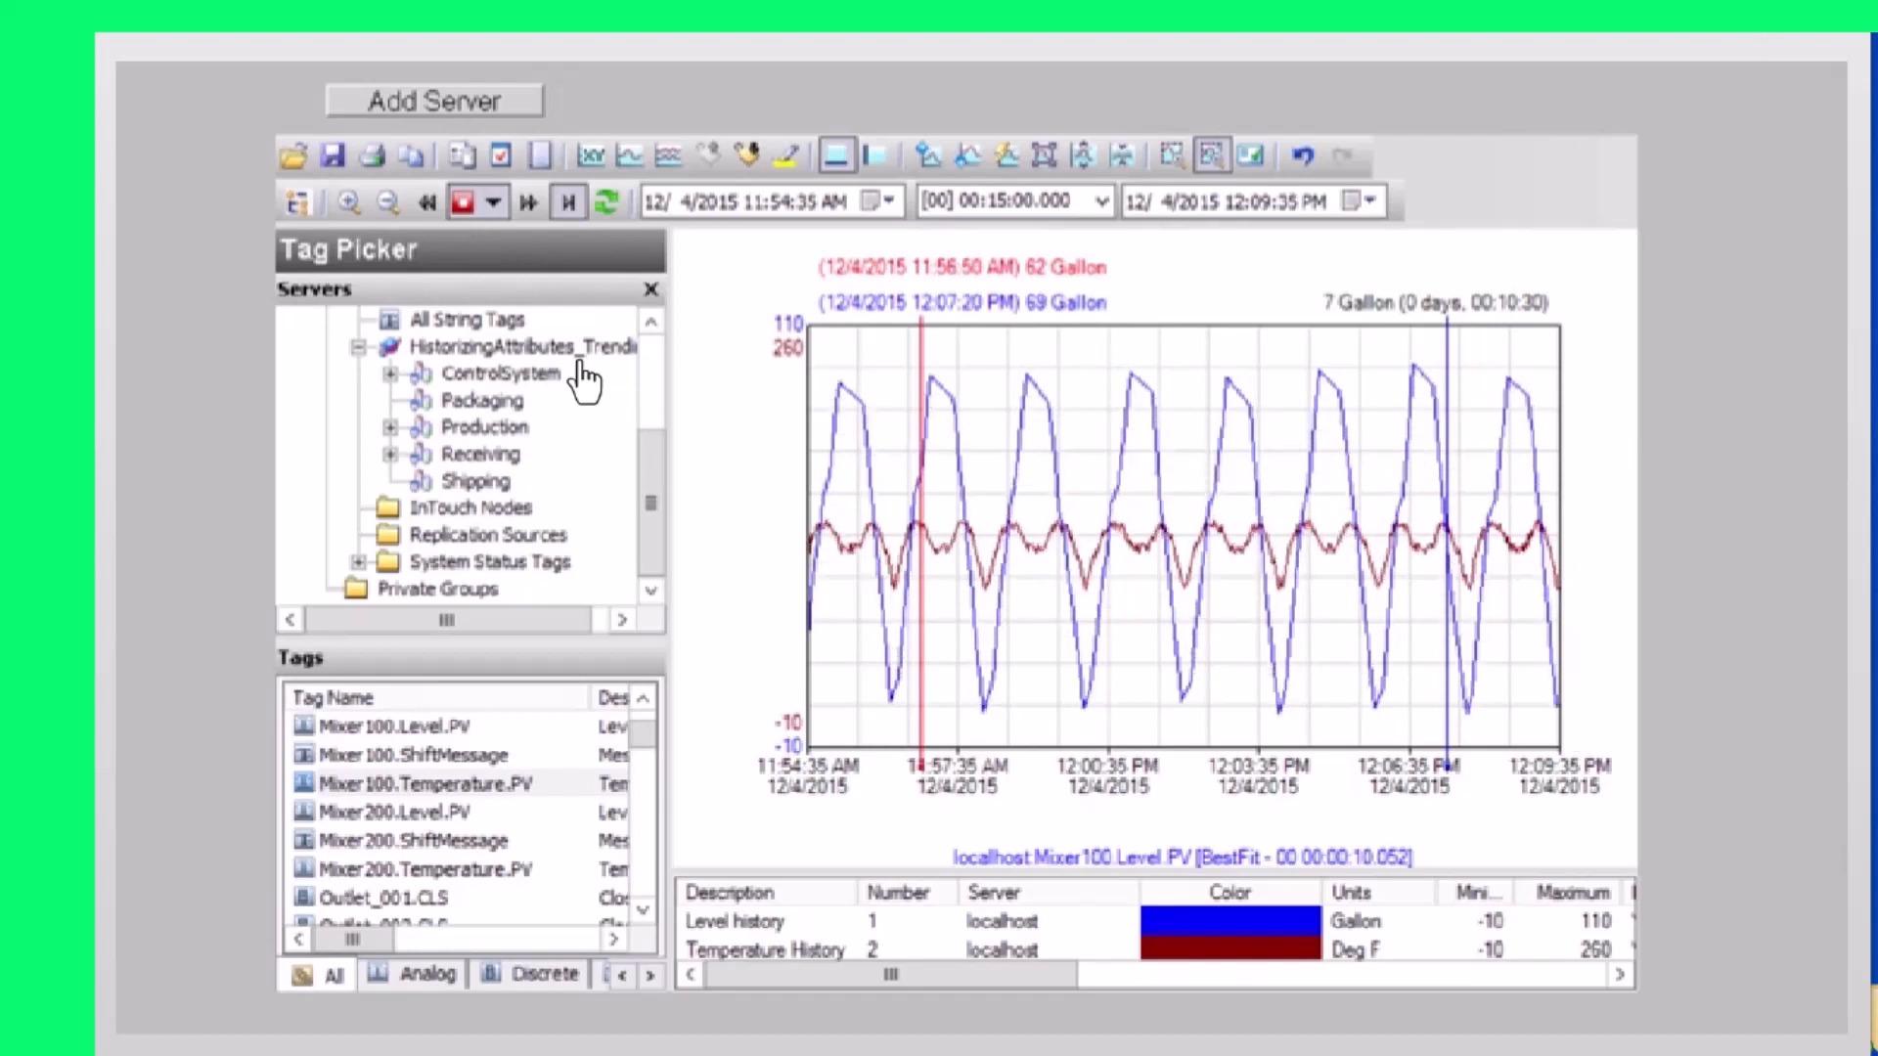
Add the Mixer100.ShiftMessage and DiscreteValve_001.PV tags to the trend chart
left_click(432, 755)
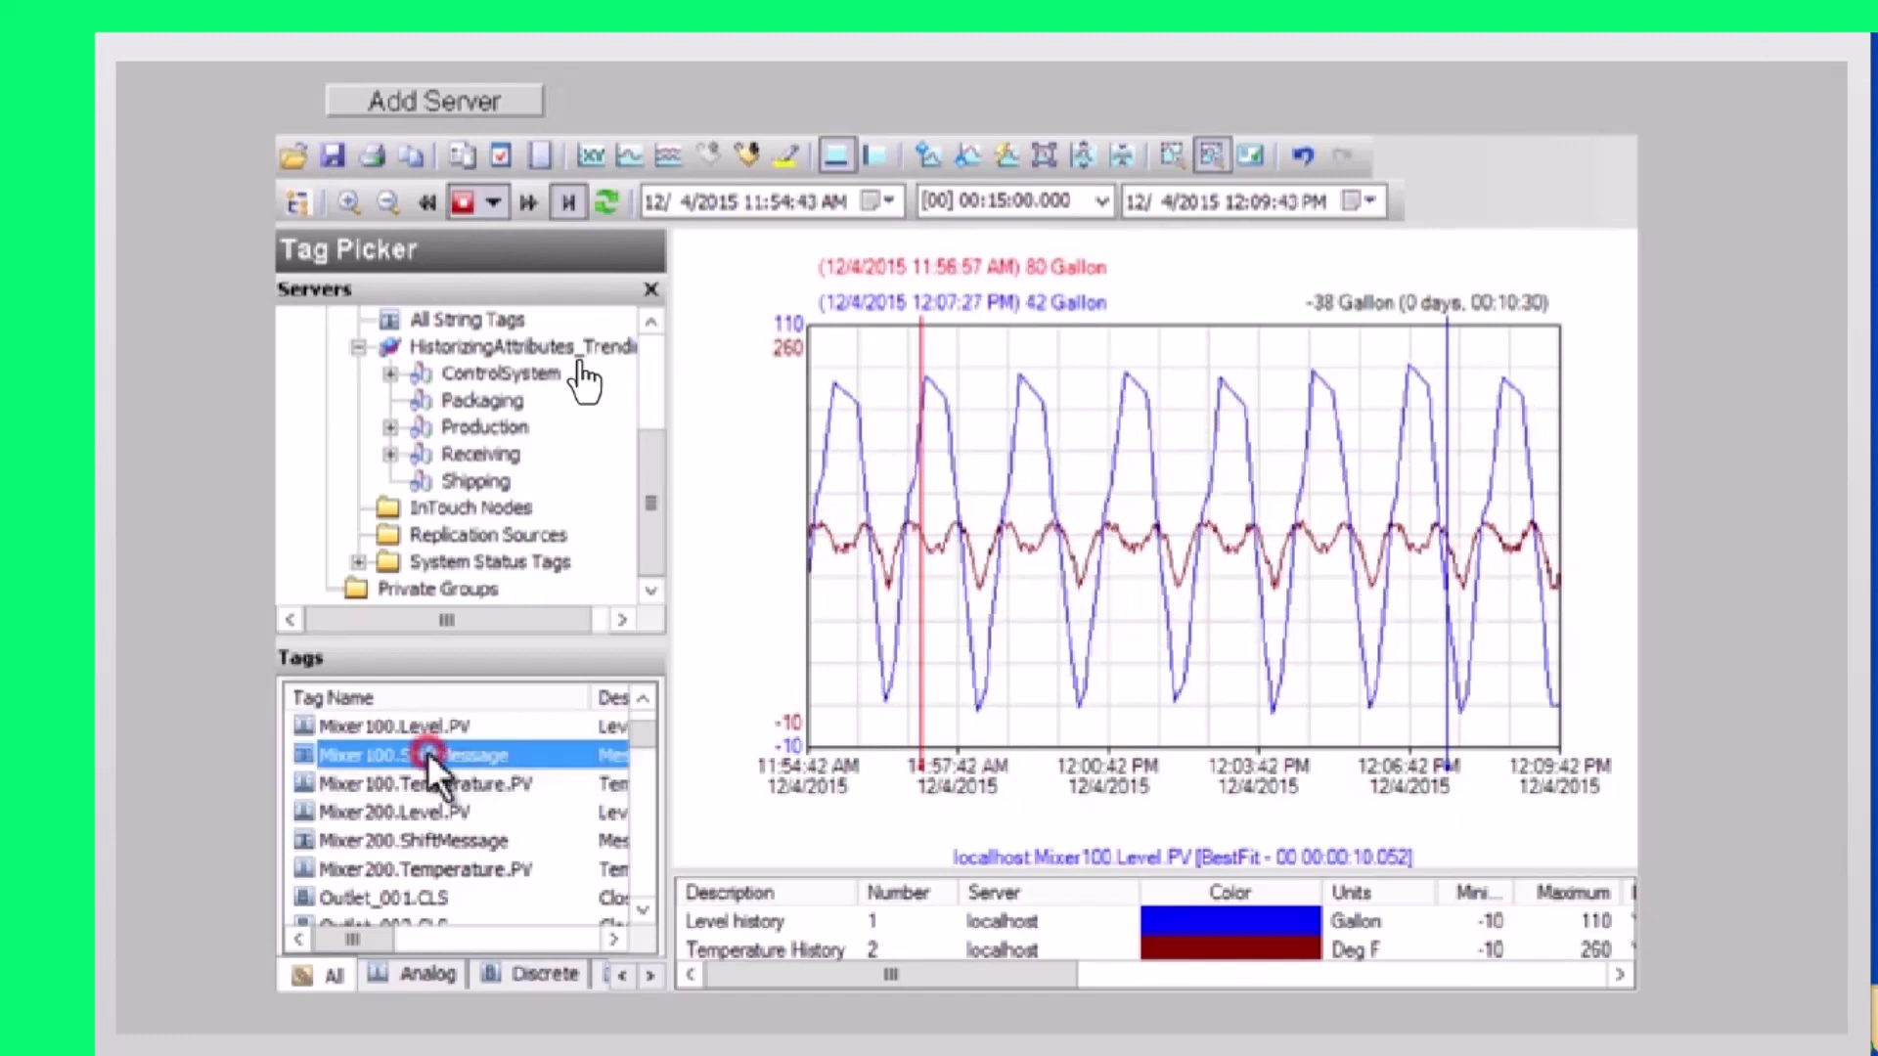
left_click_drag(427, 753, 1021, 618)
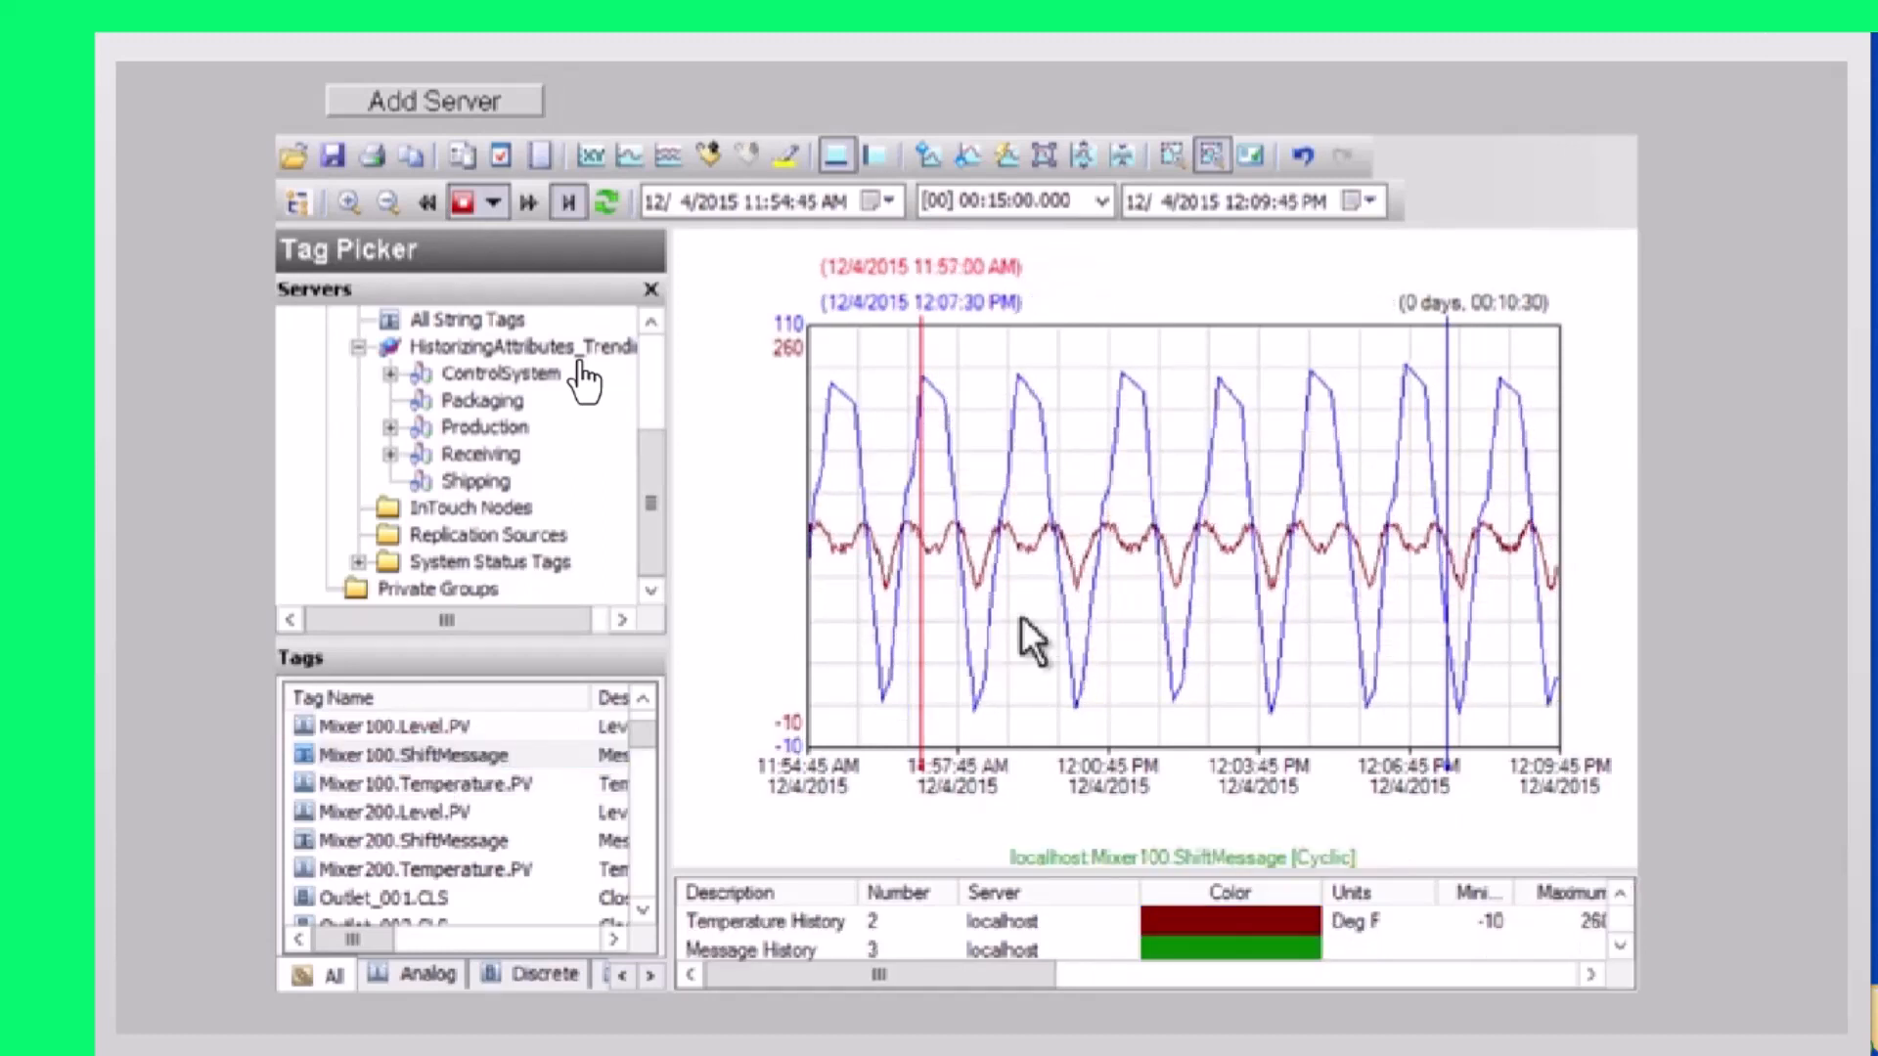
left_click_drag(635, 729, 637, 712)
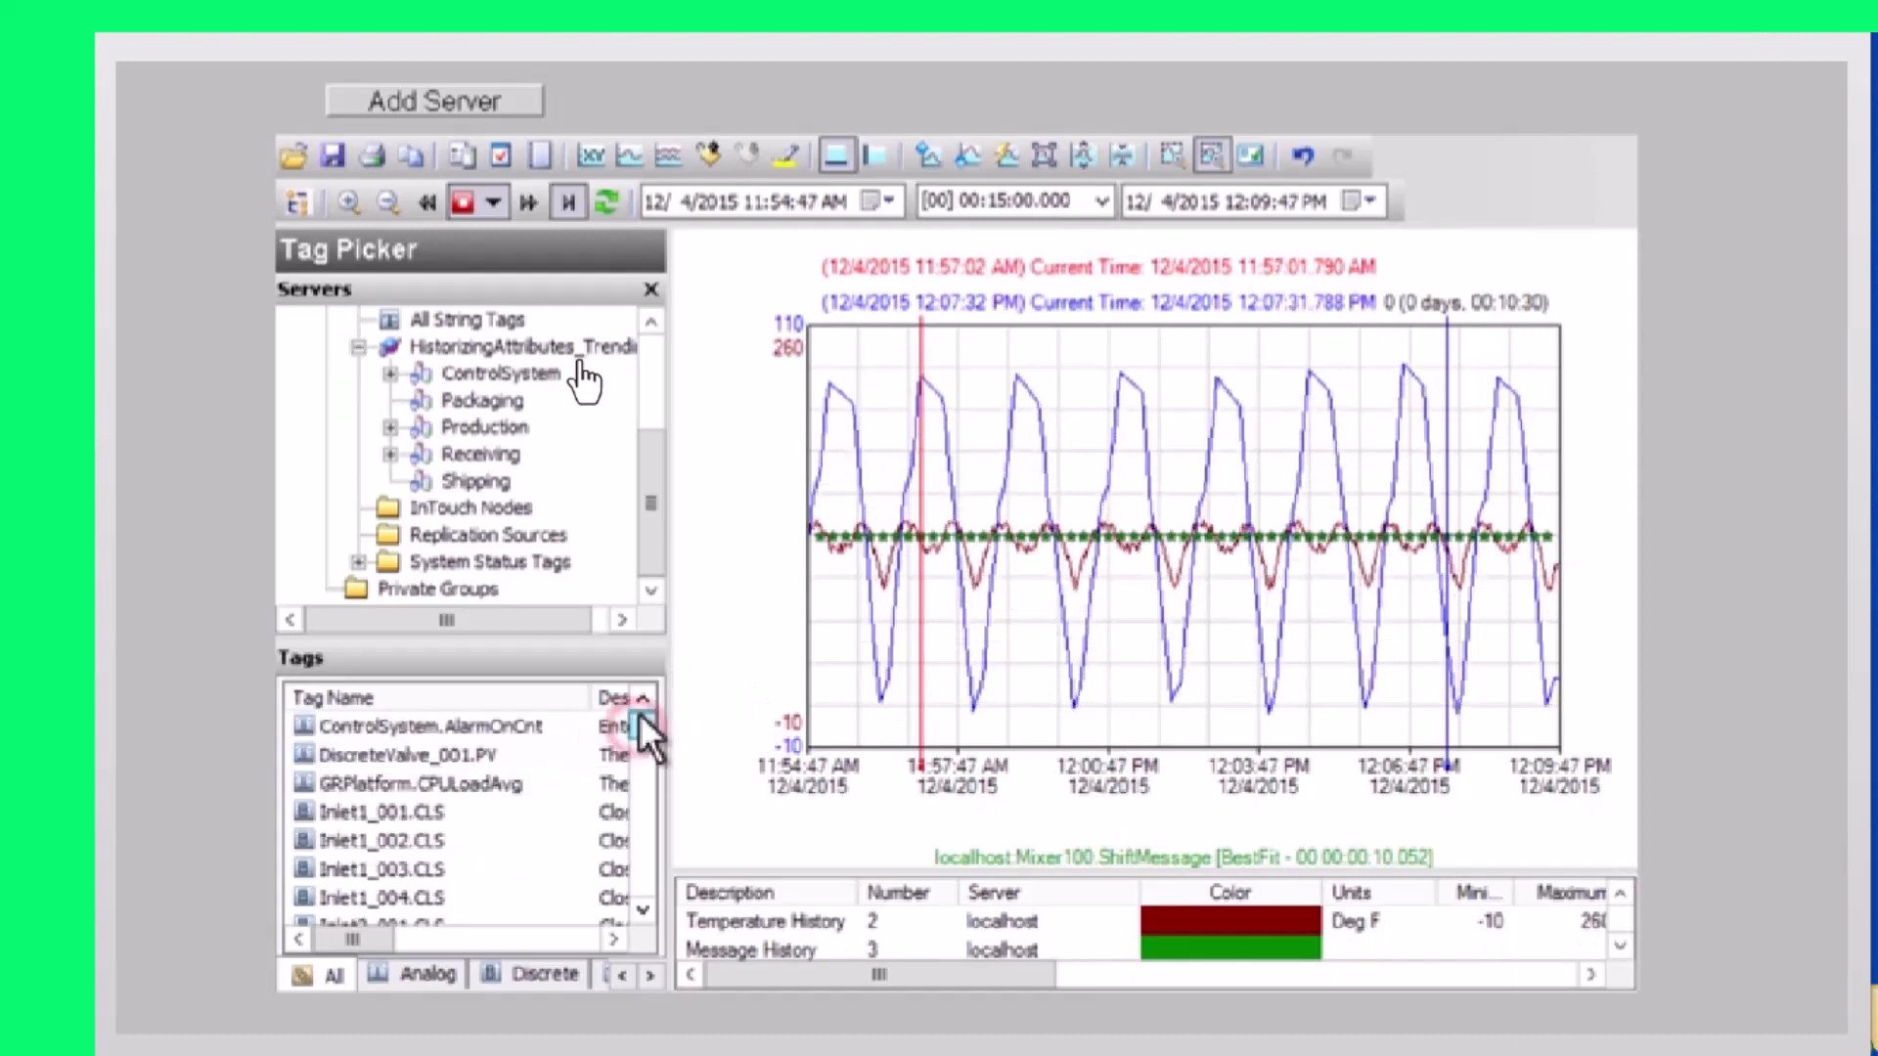
left_click(472, 760)
mouse_move(450, 755)
left_mouse_down()
mouse_move(956, 736)
mouse_move(1166, 665)
left_mouse_up()
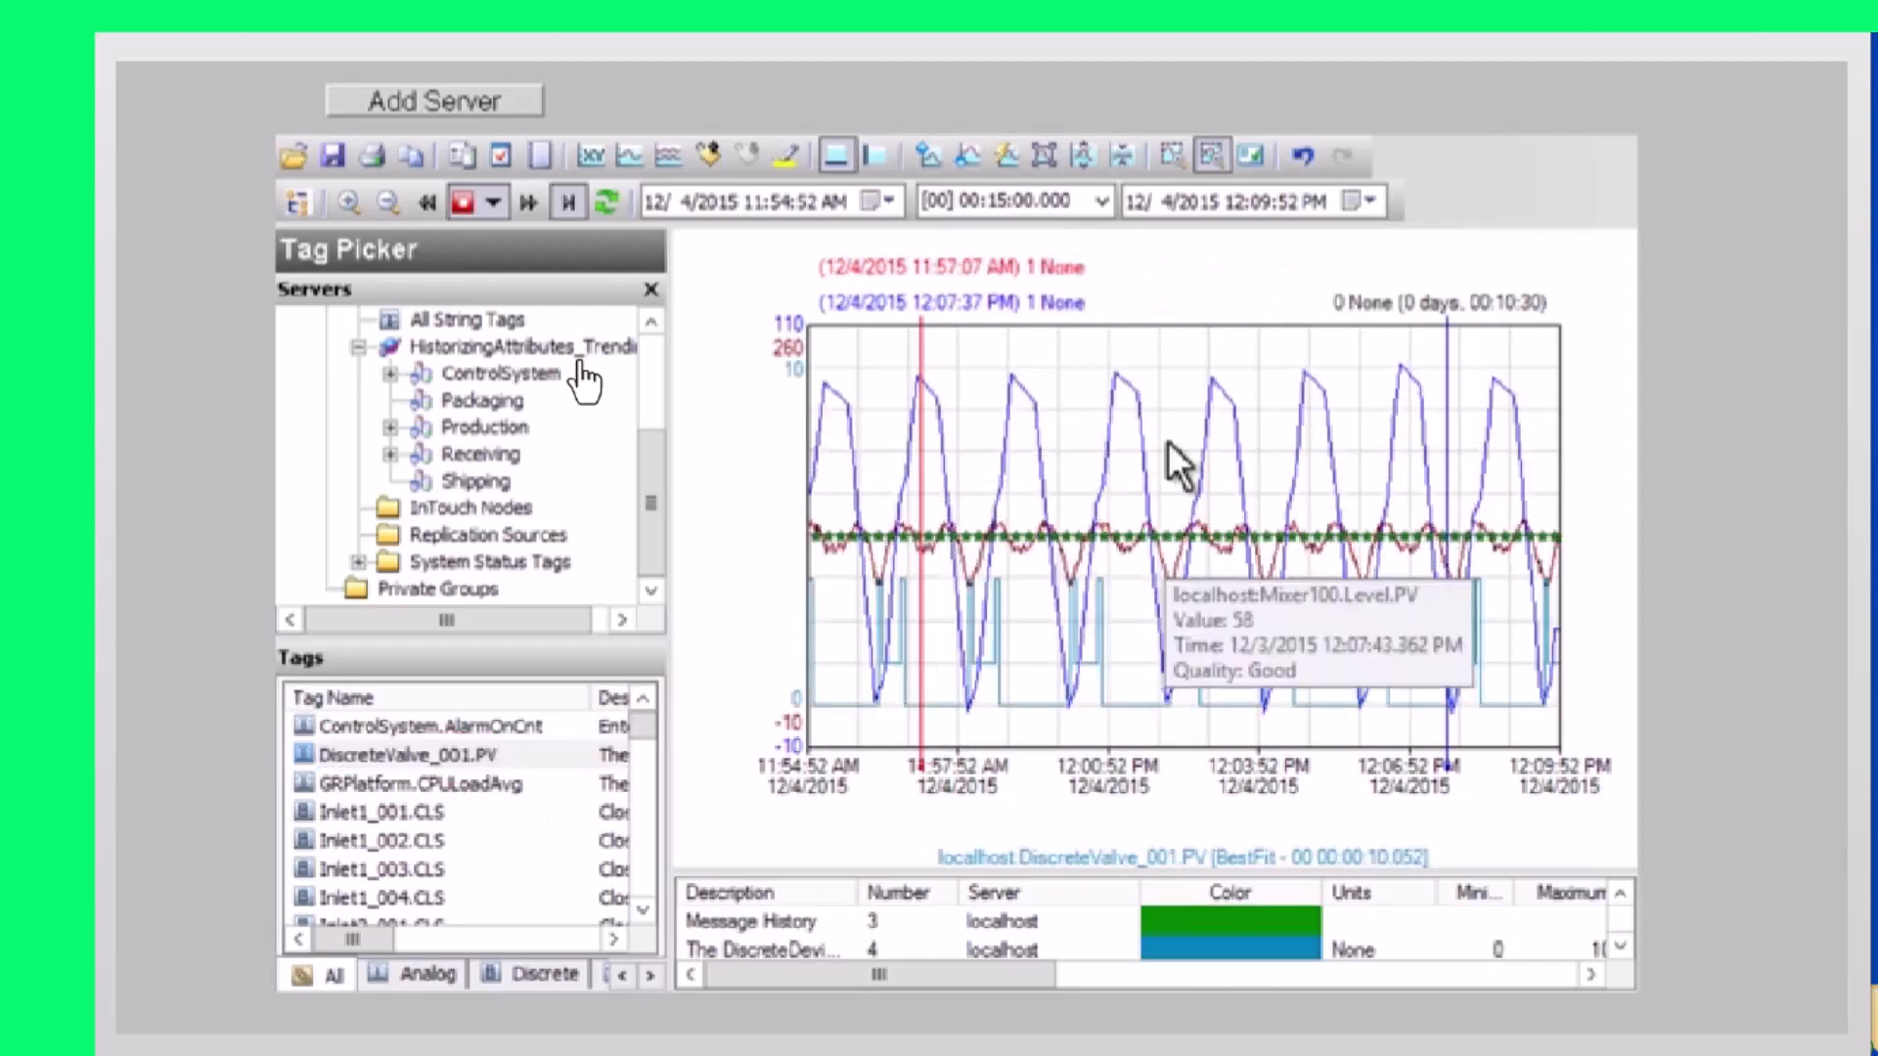
Set the trend duration to 5 minutes and move the red time cursor closer to the blue one
left_click(1102, 200)
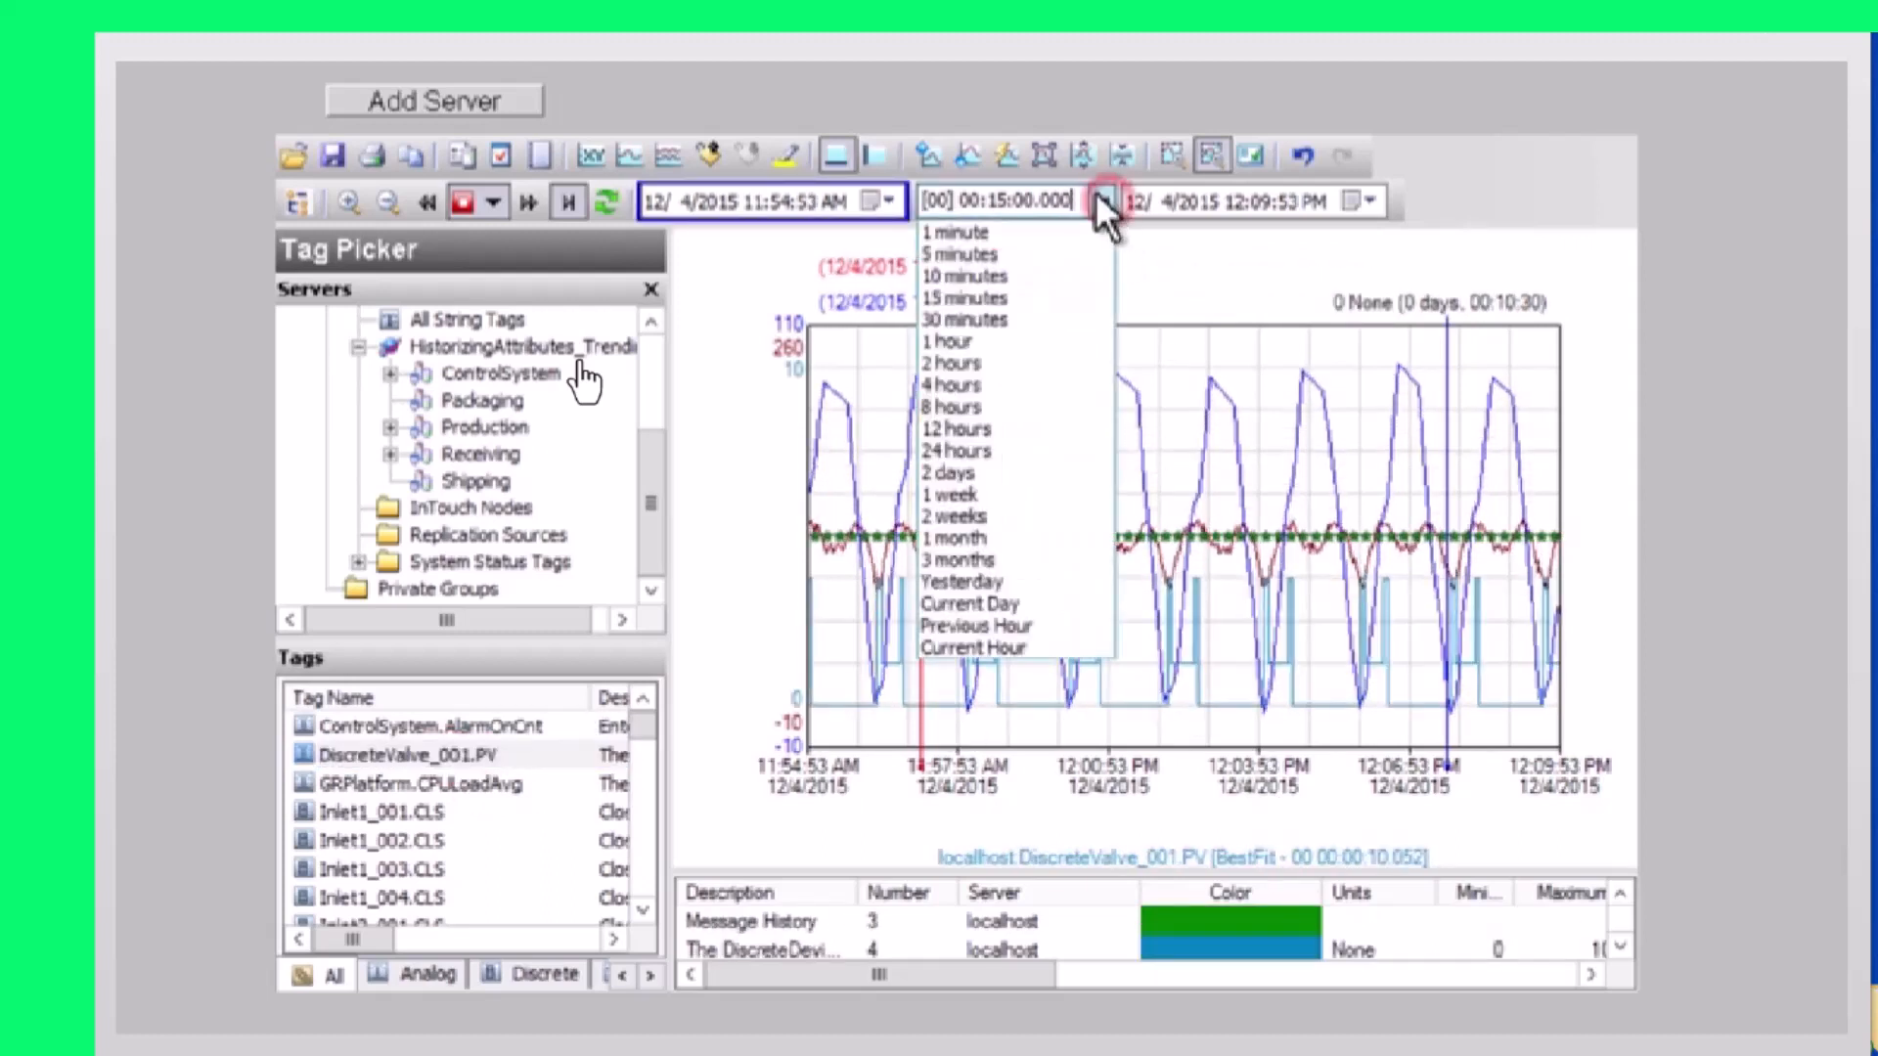
left_click(1041, 253)
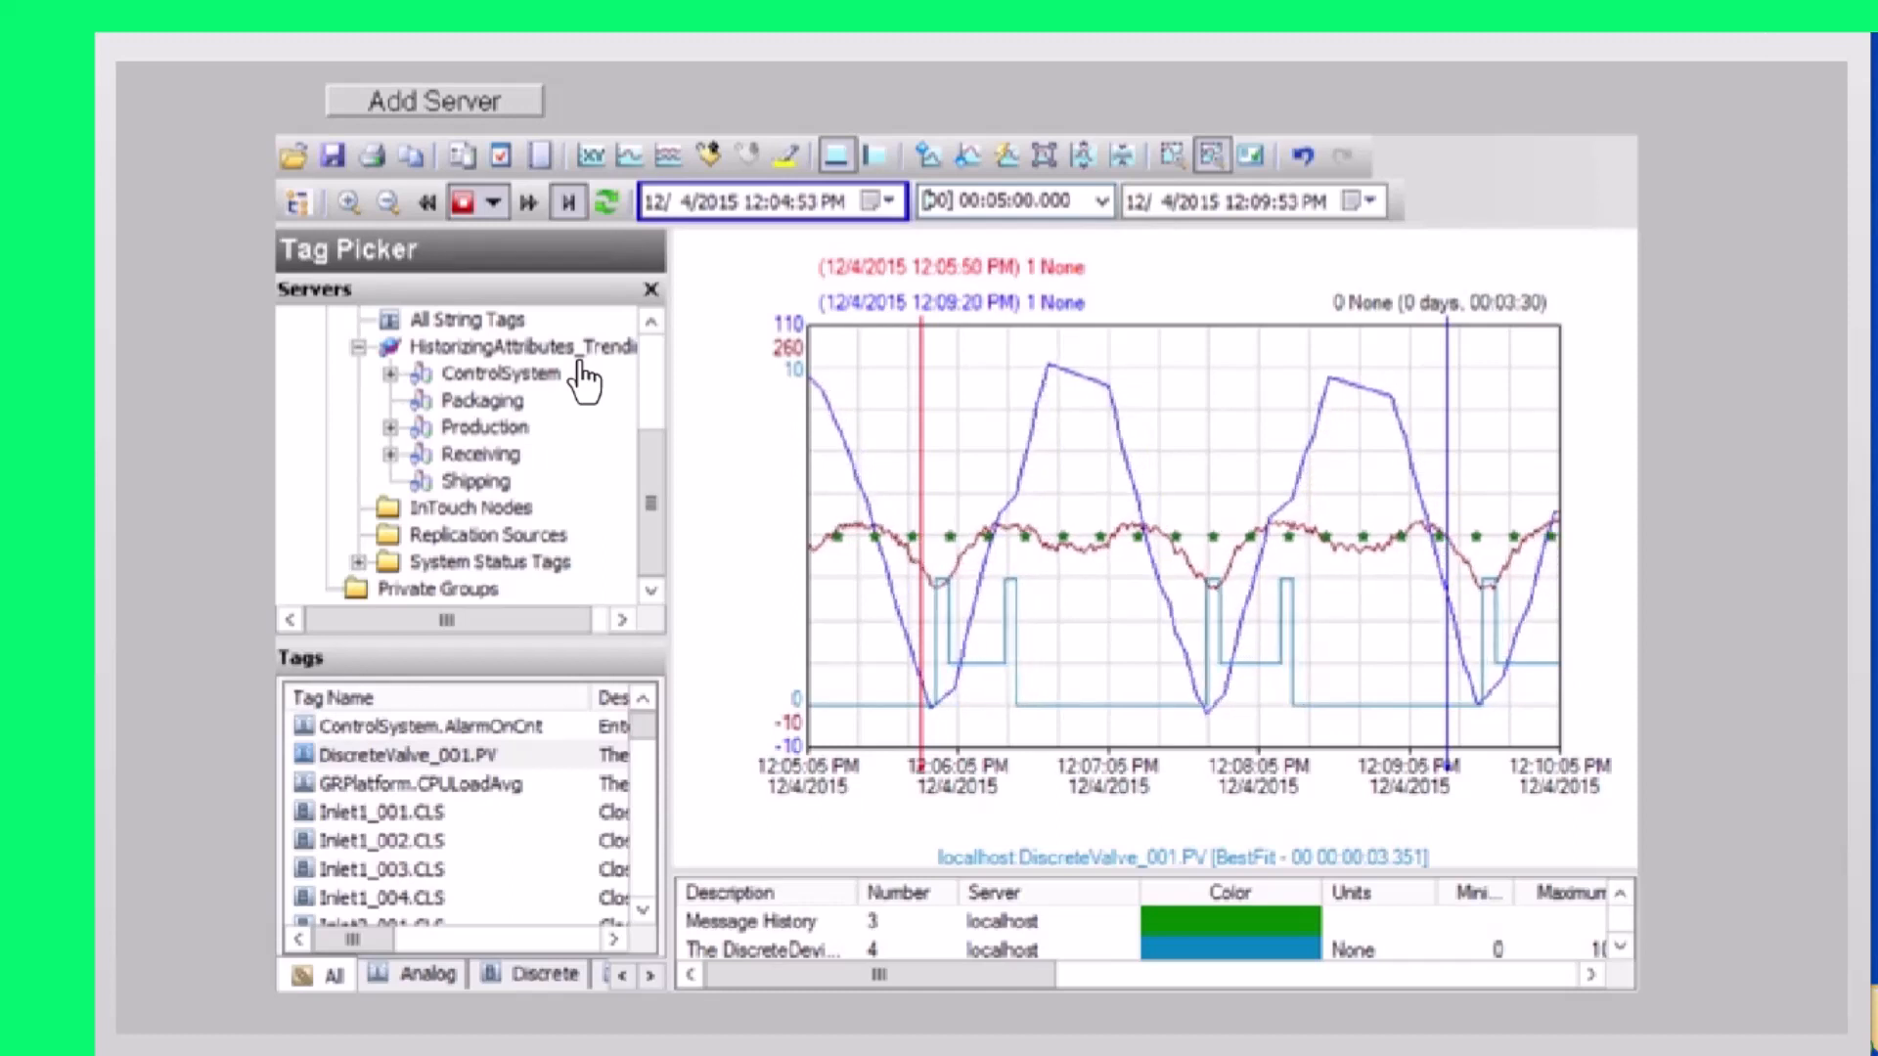
mouse_move(1503, 550)
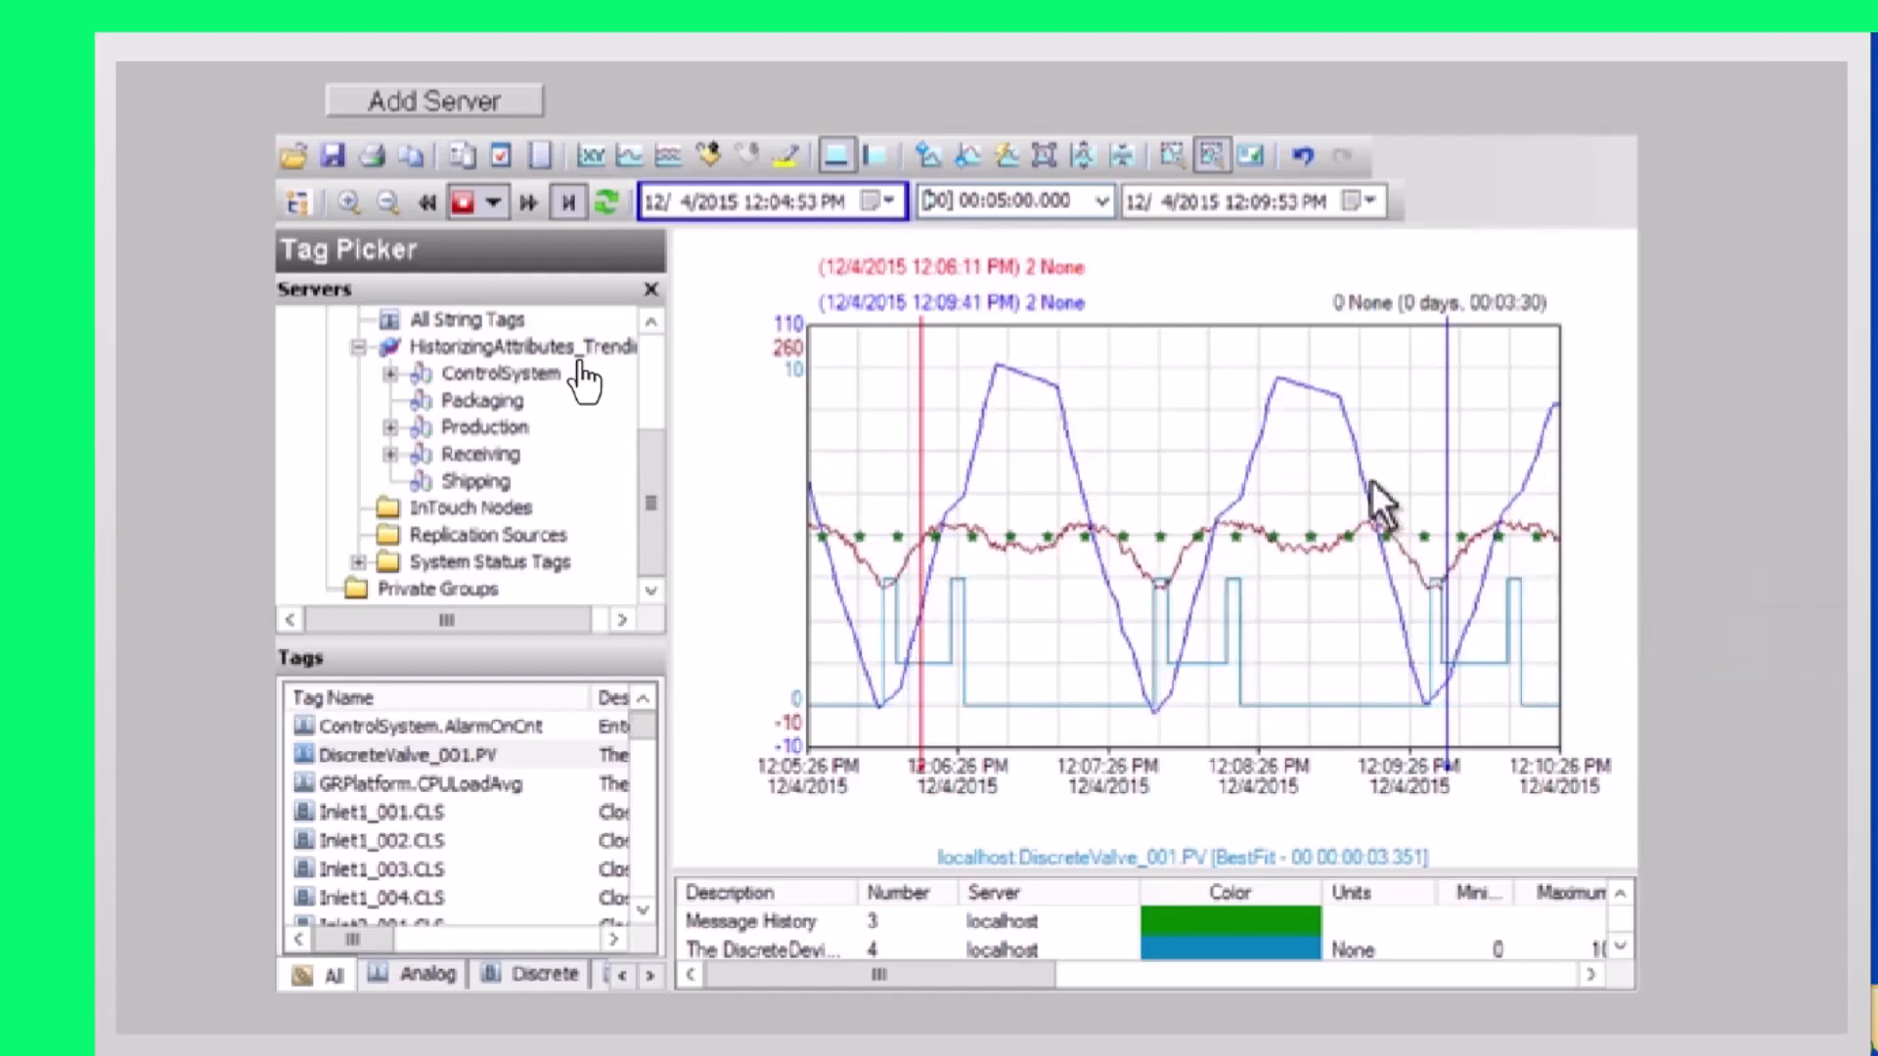
mouse_move(1278, 381)
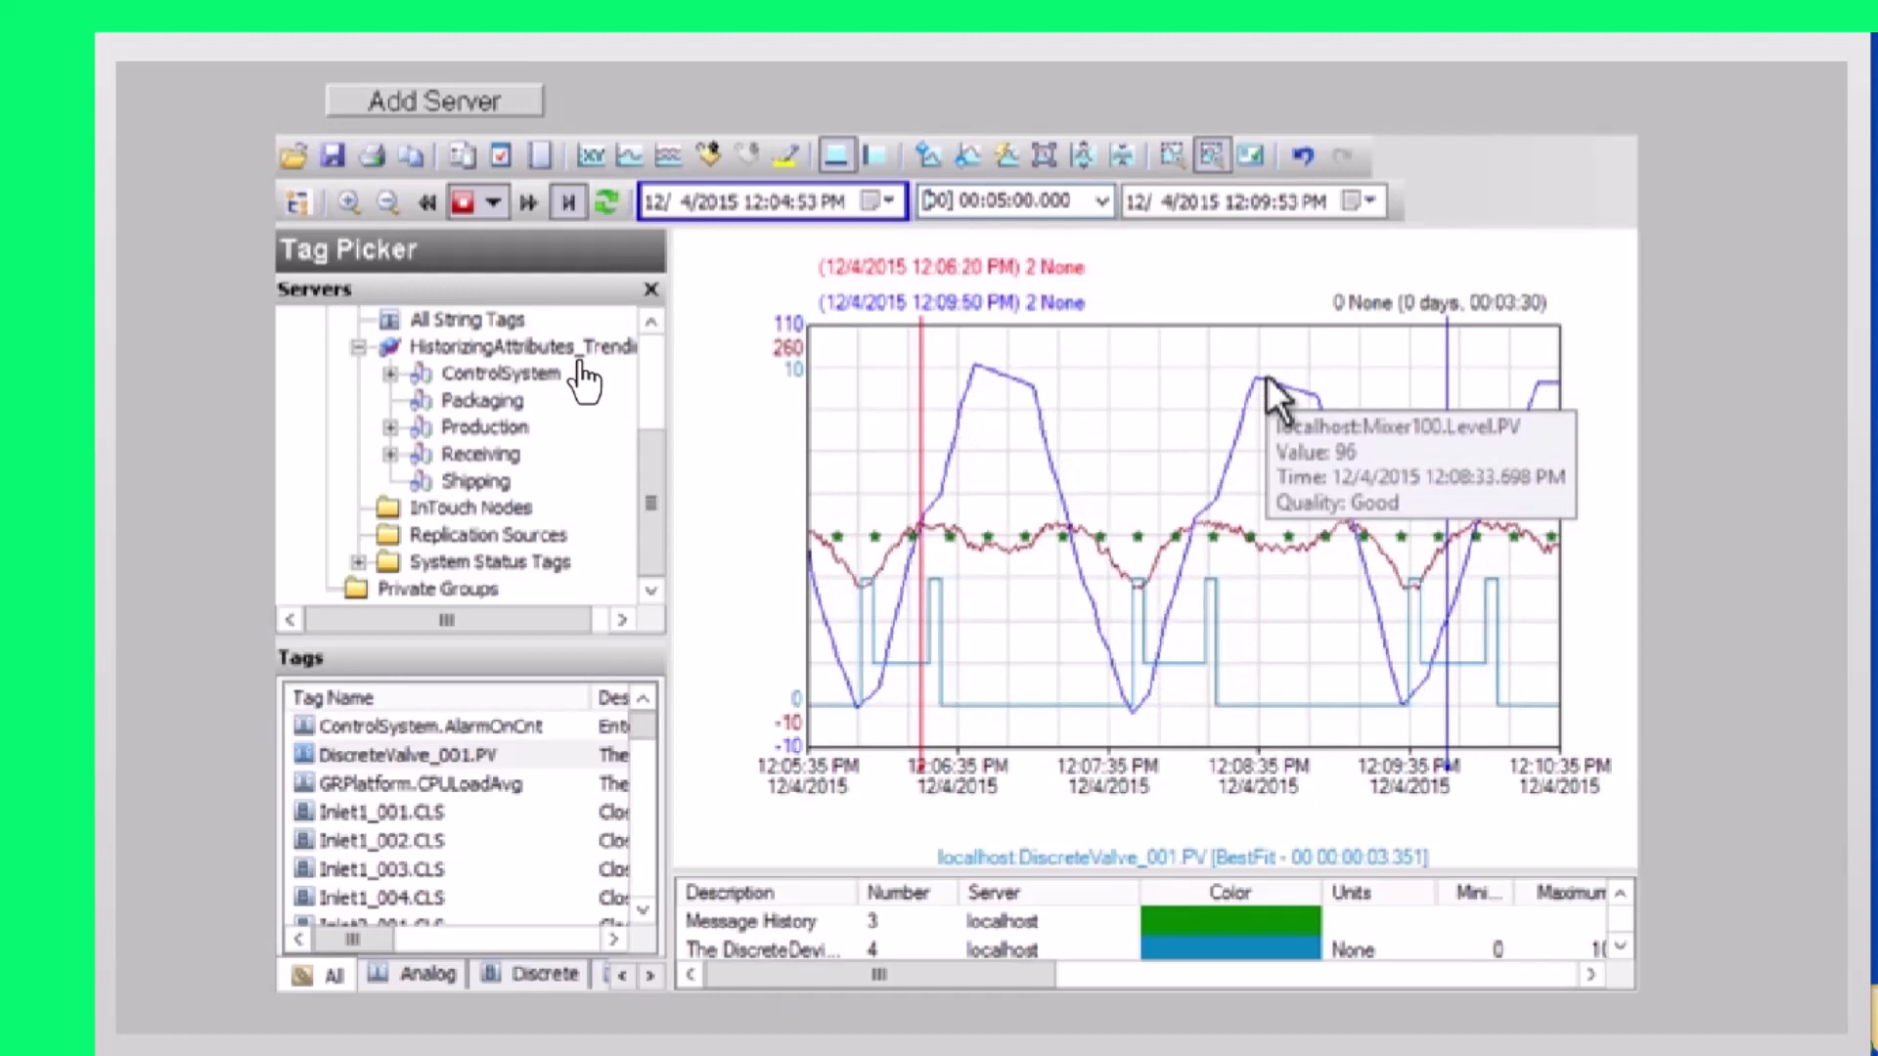
left_click(1211, 595)
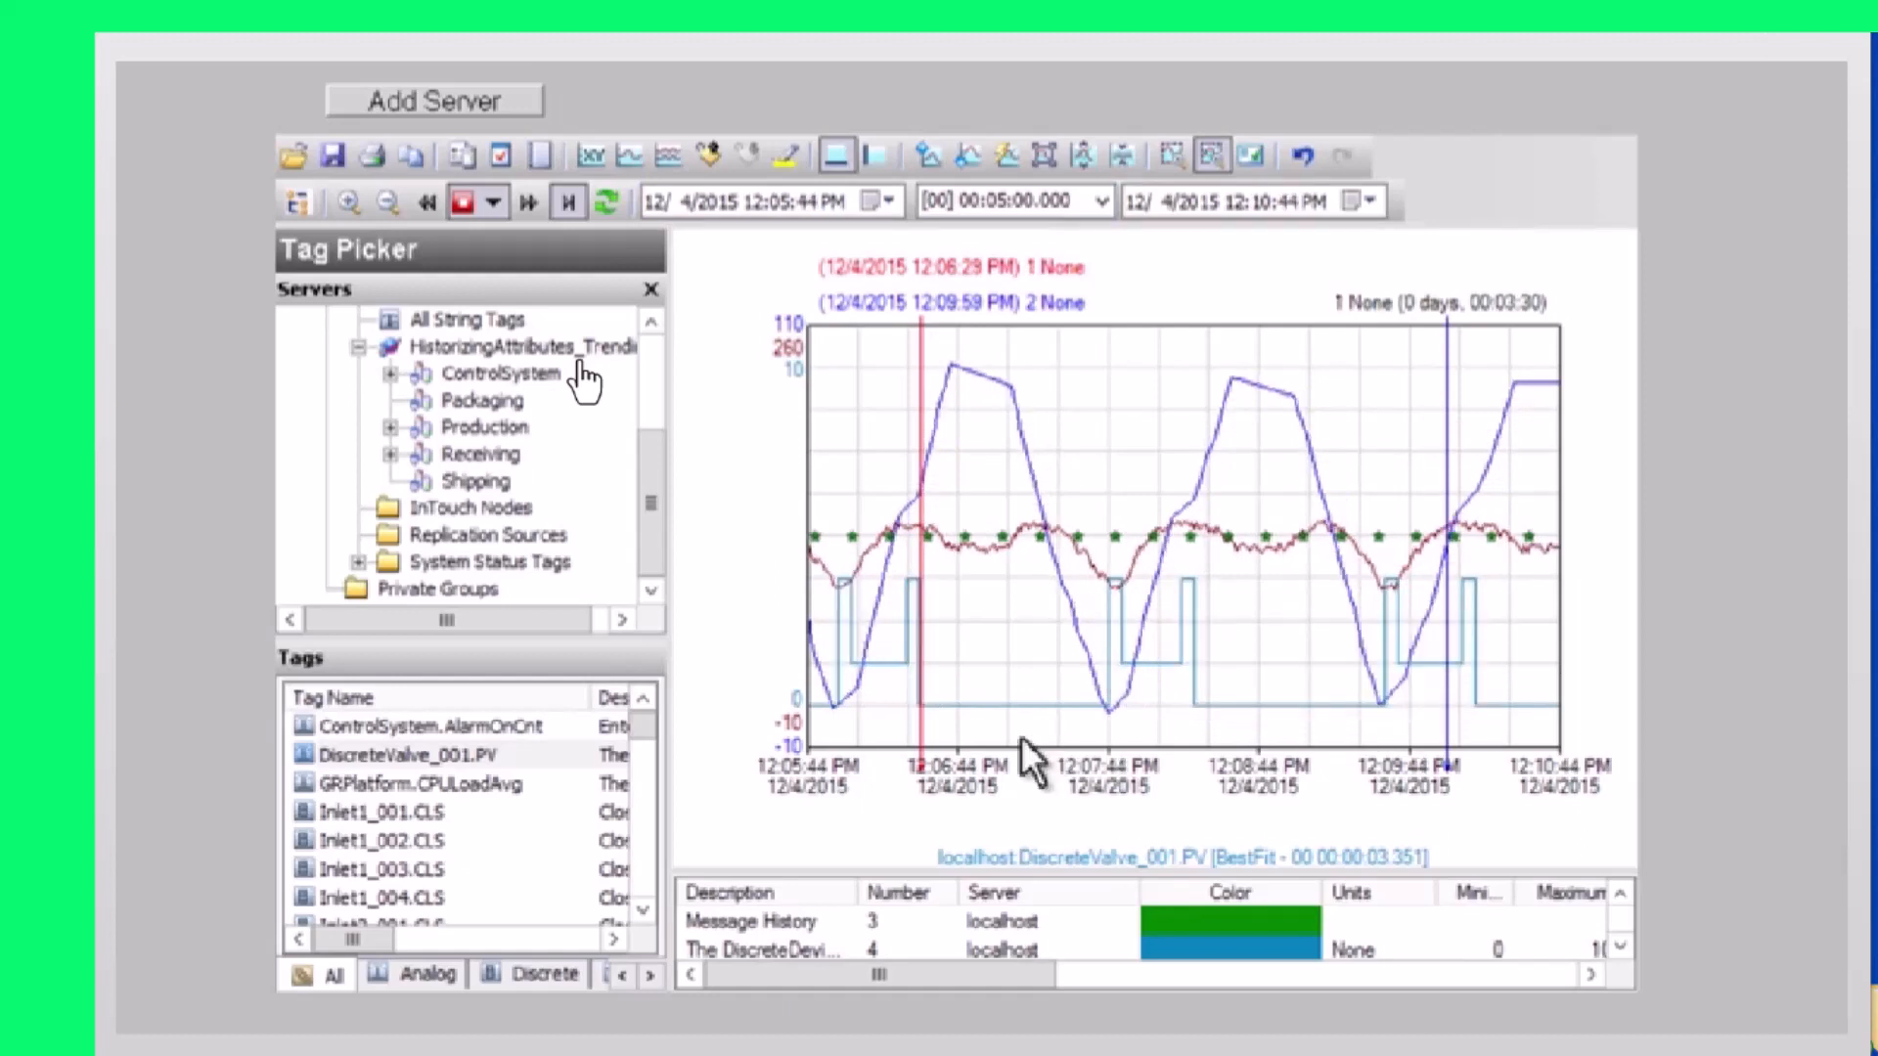
left_click_drag(939, 748, 1205, 753)
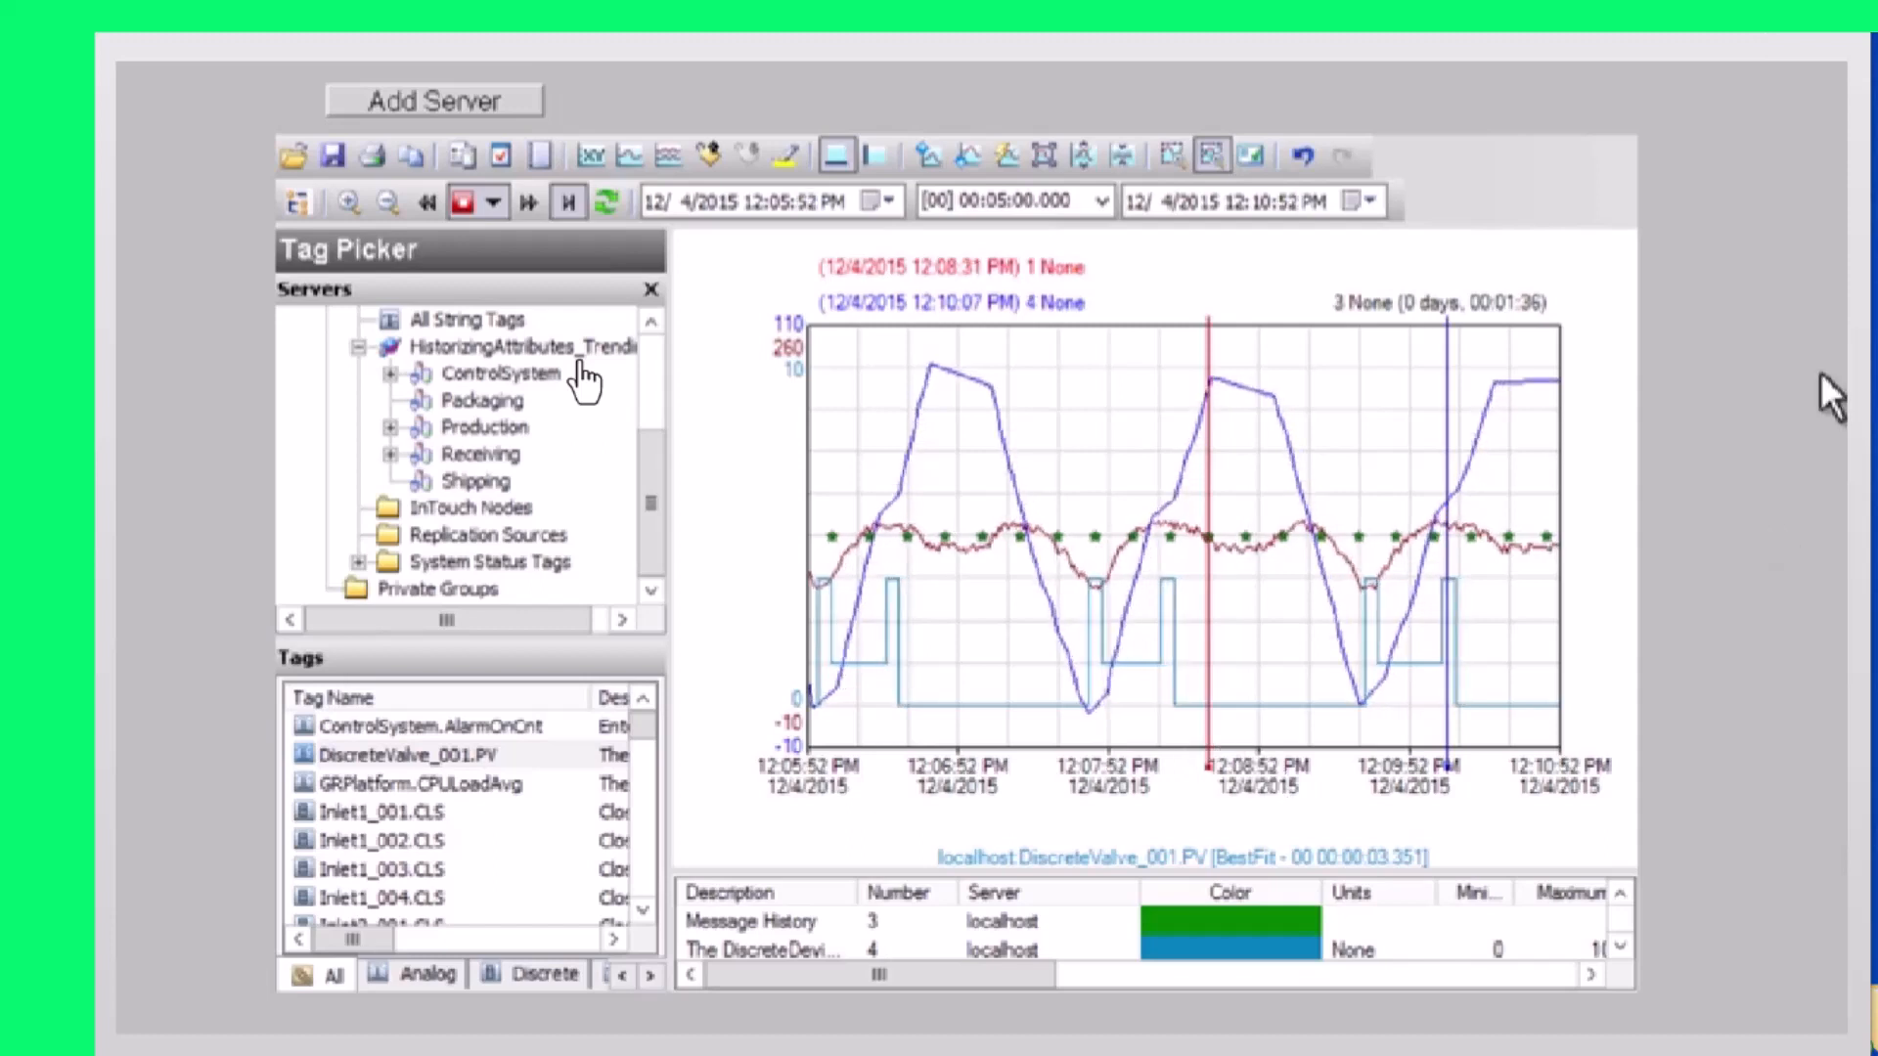
Make the message, discrete valve, level and temperature tags current in turn, enlarging the tag list below the chart to show all of them
left_click(769, 923)
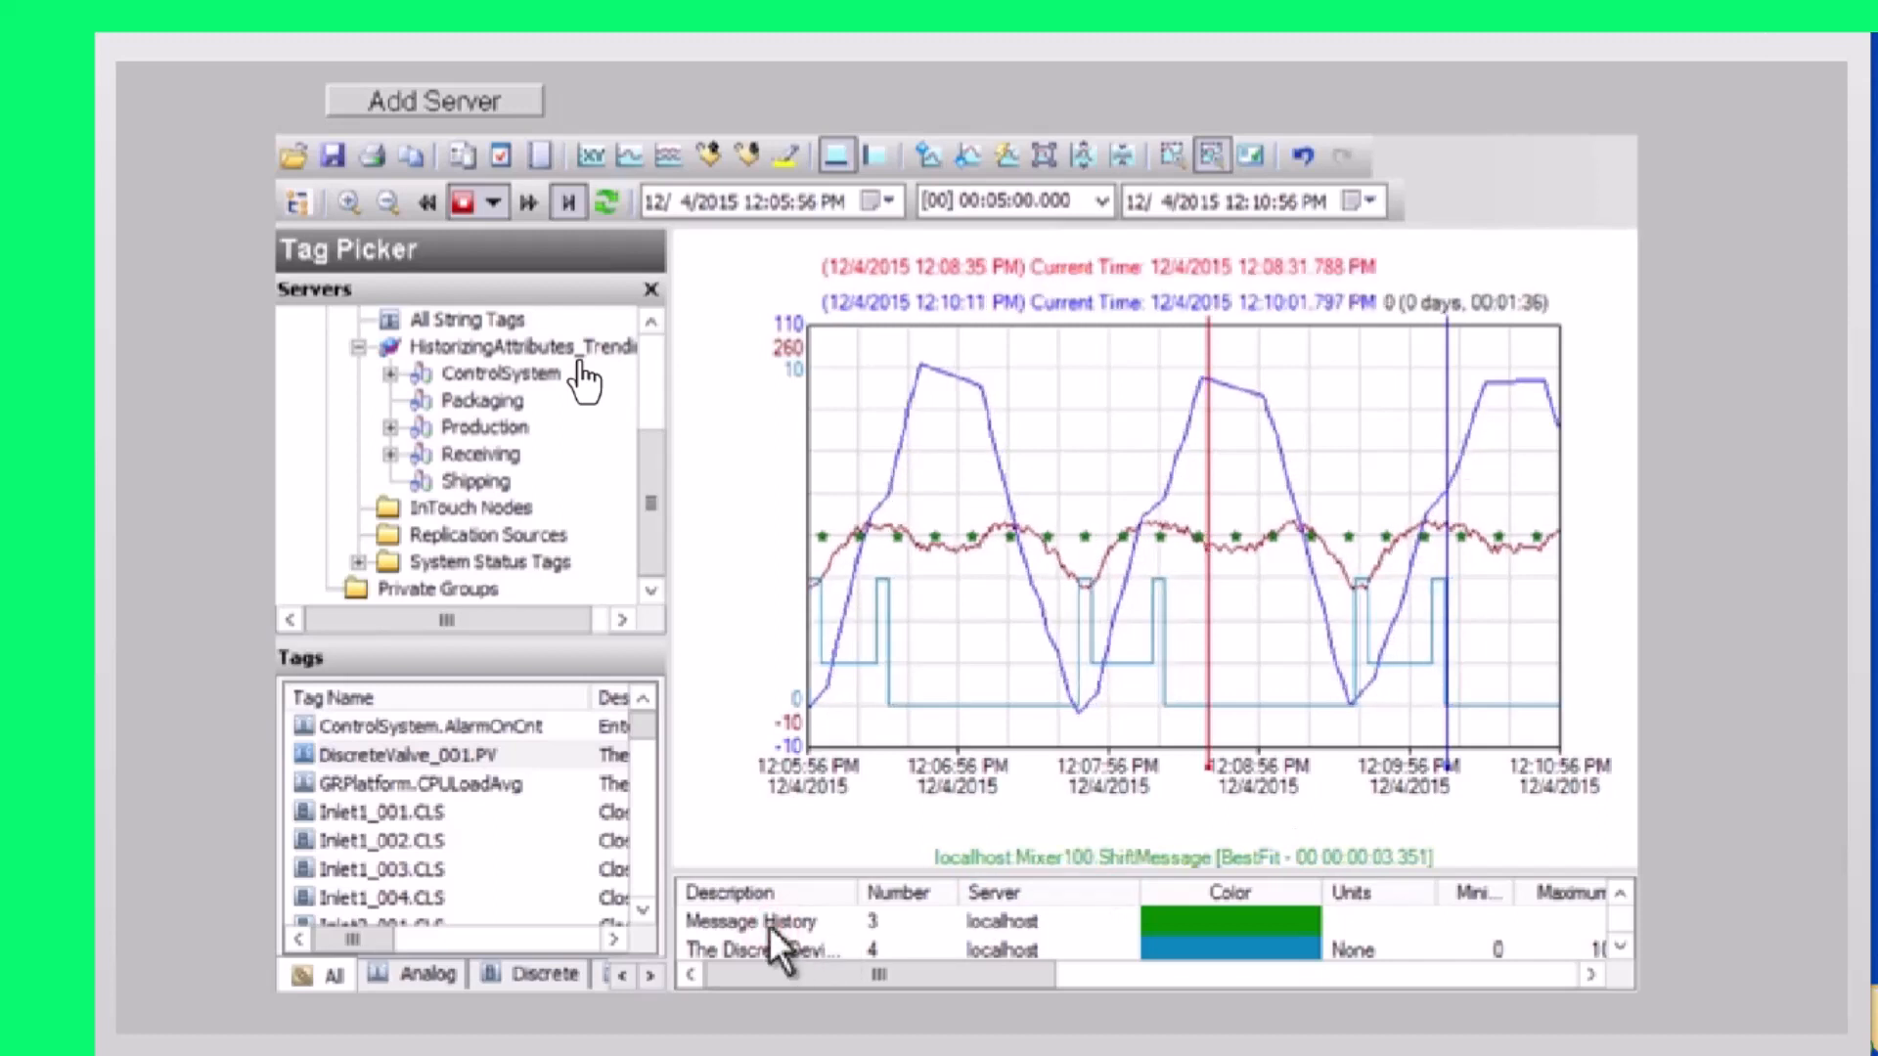
left_click(773, 951)
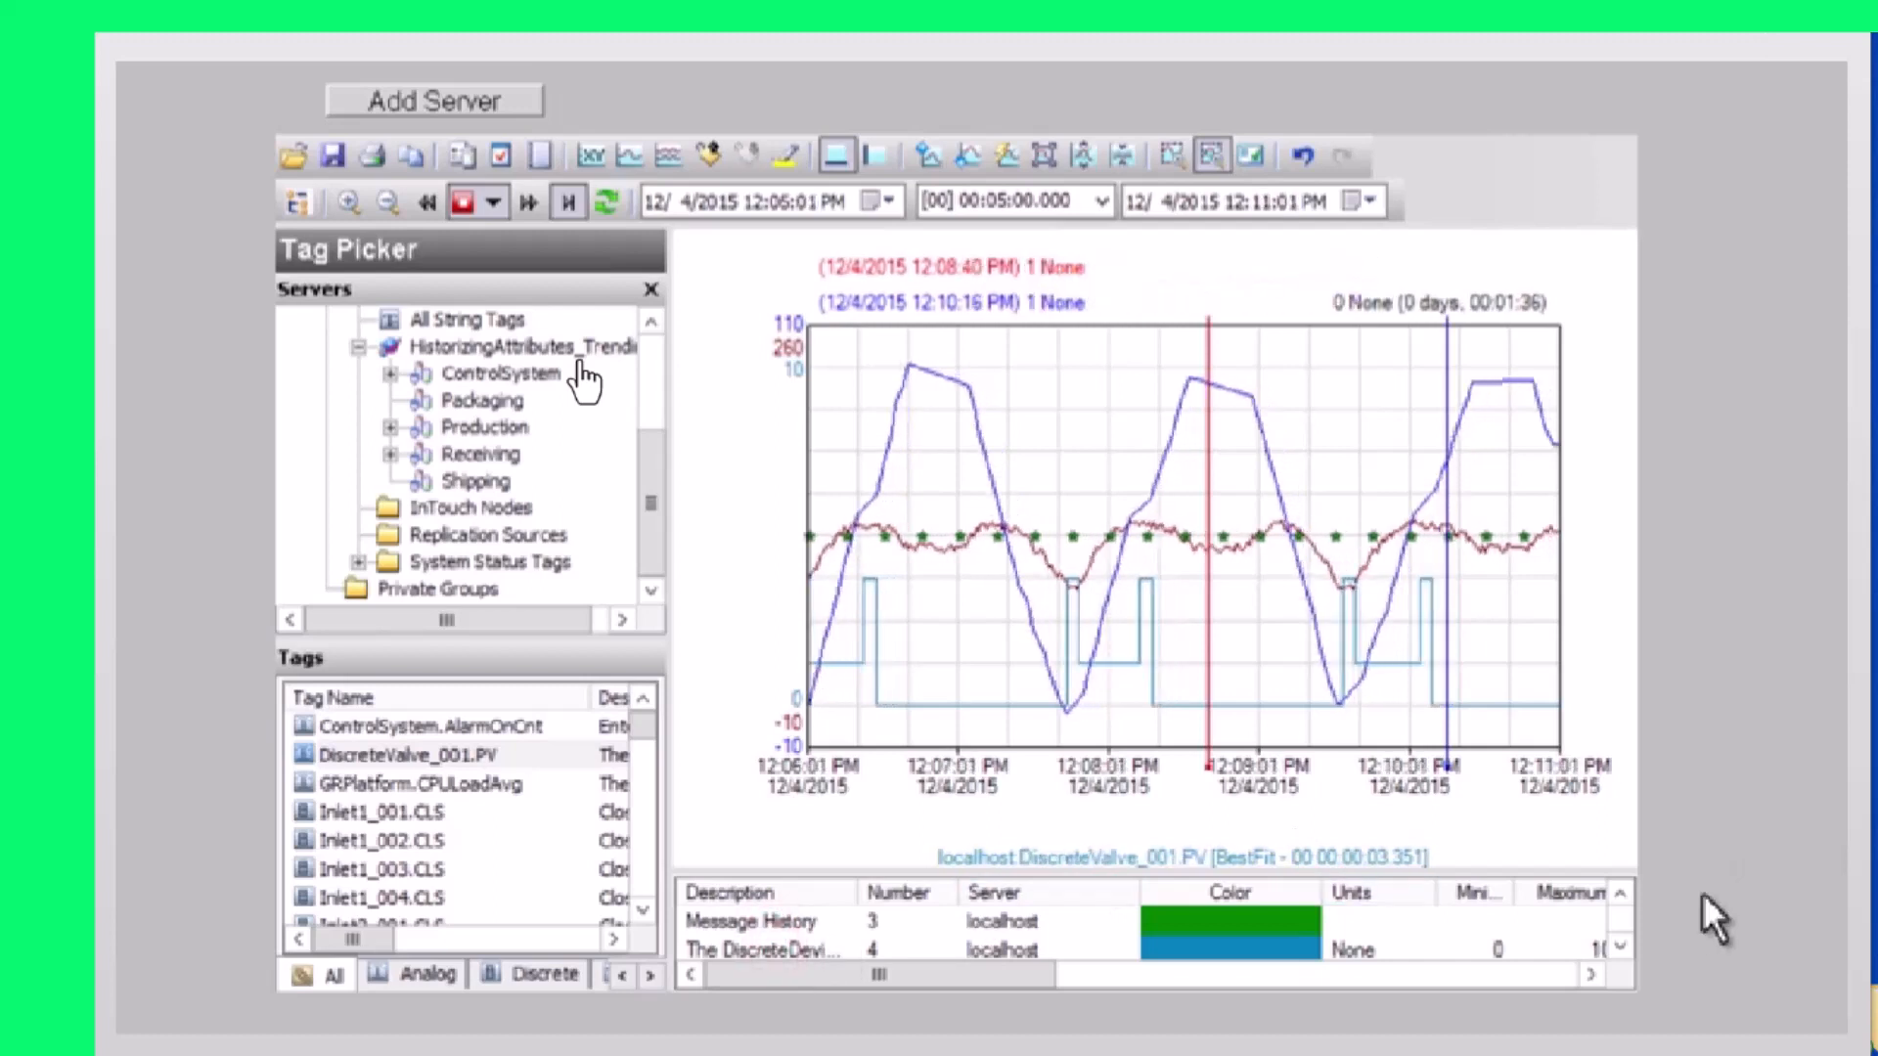
left_click(1620, 945)
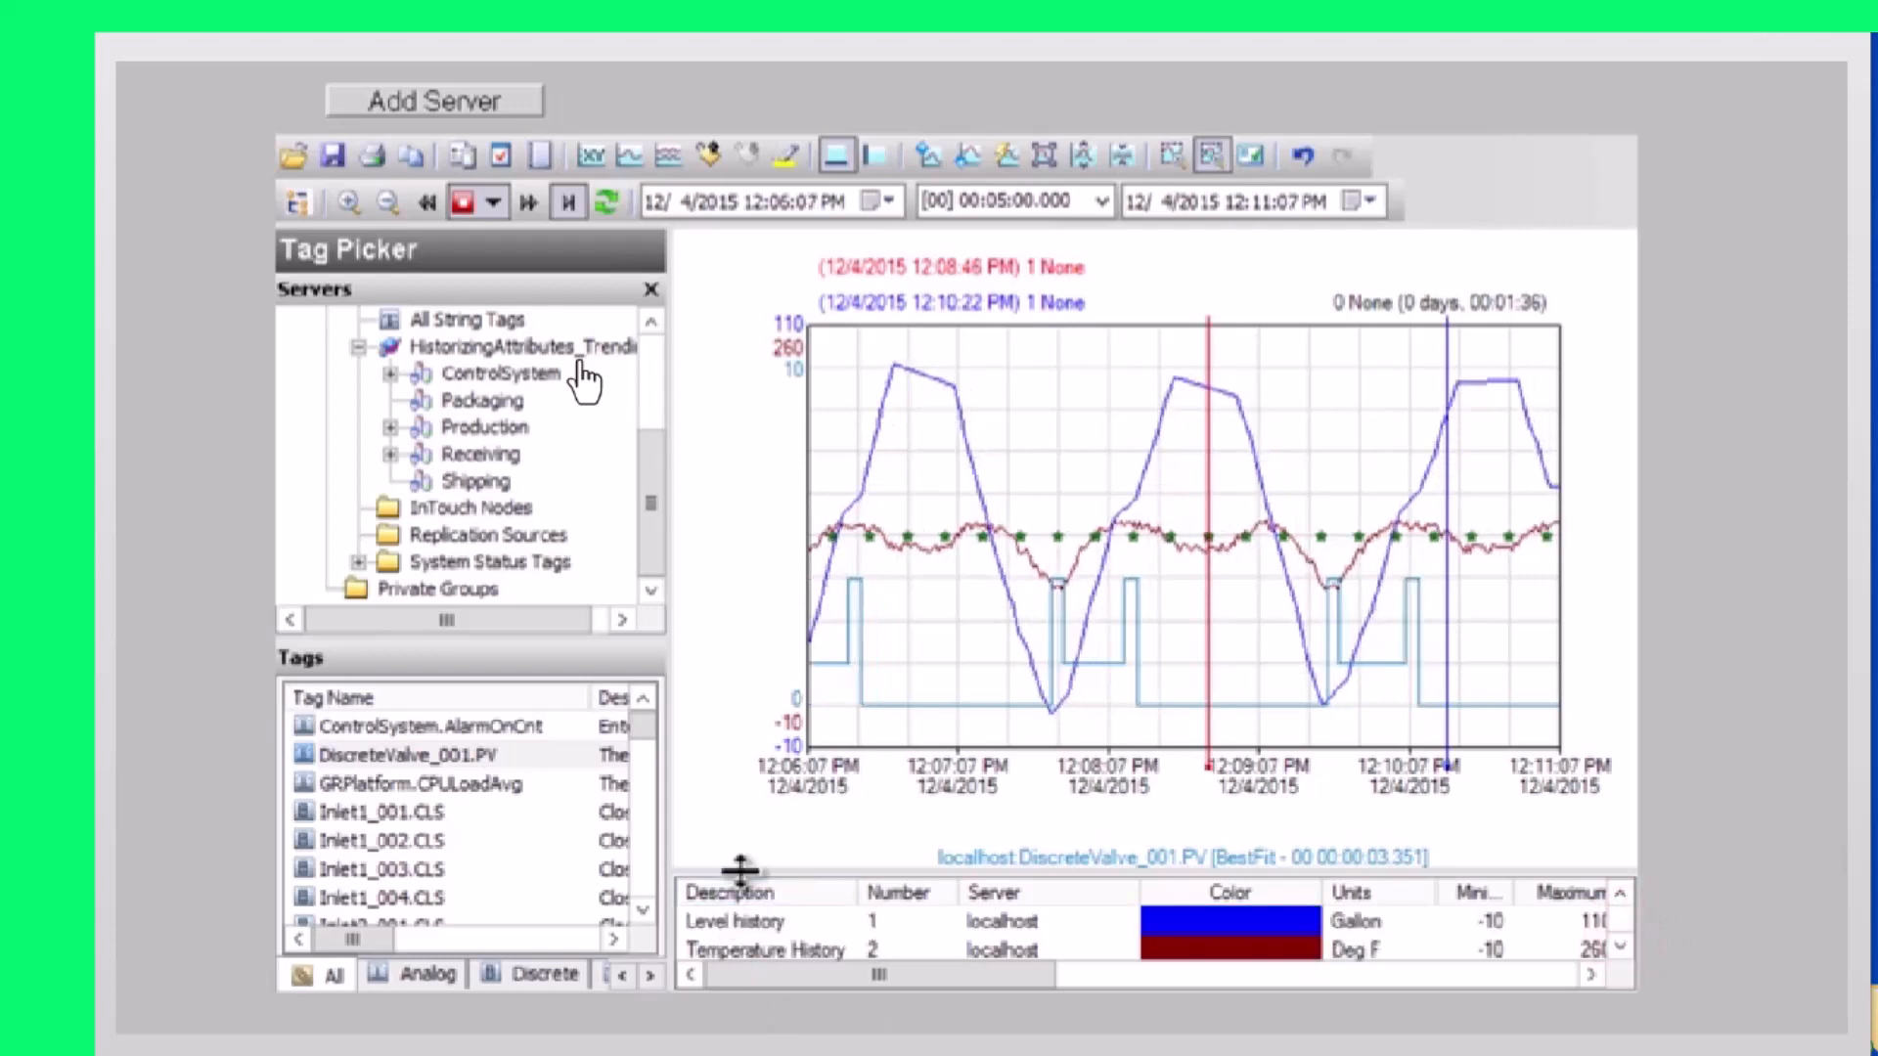
left_click_drag(740, 868, 759, 759)
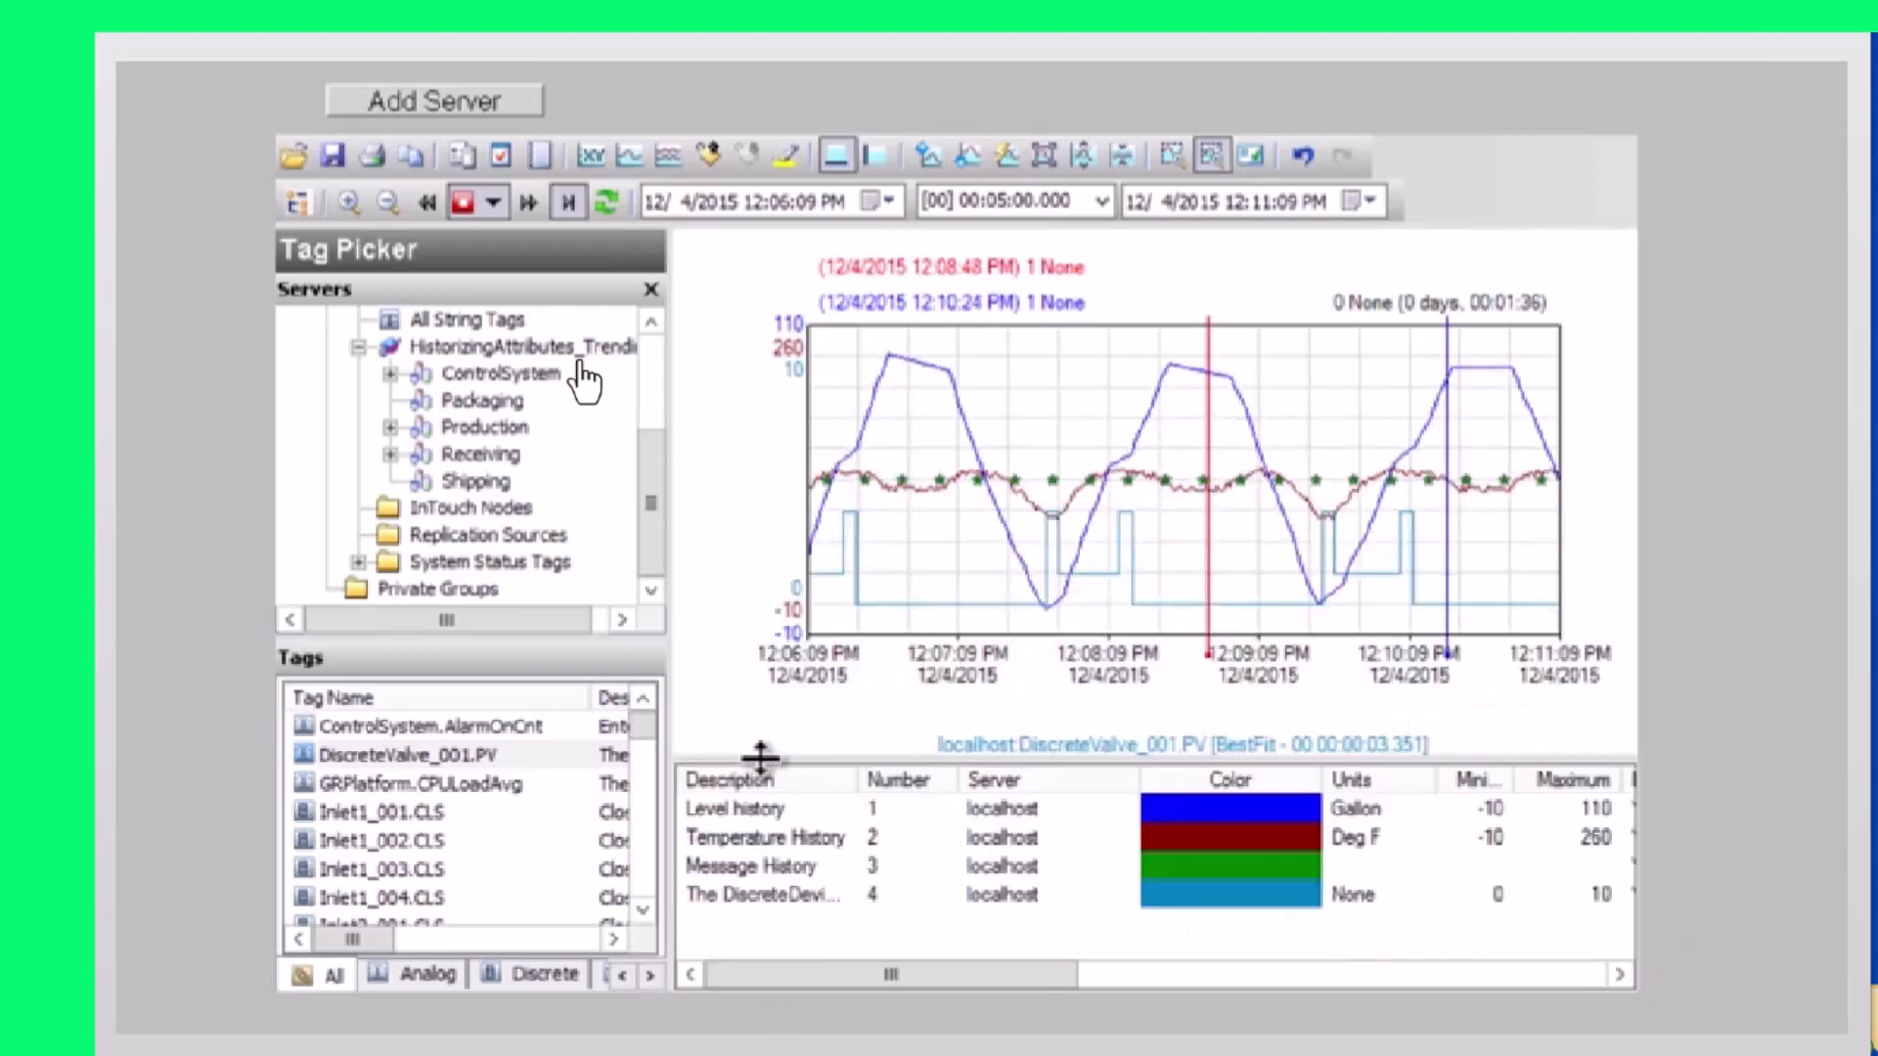
left_click(751, 812)
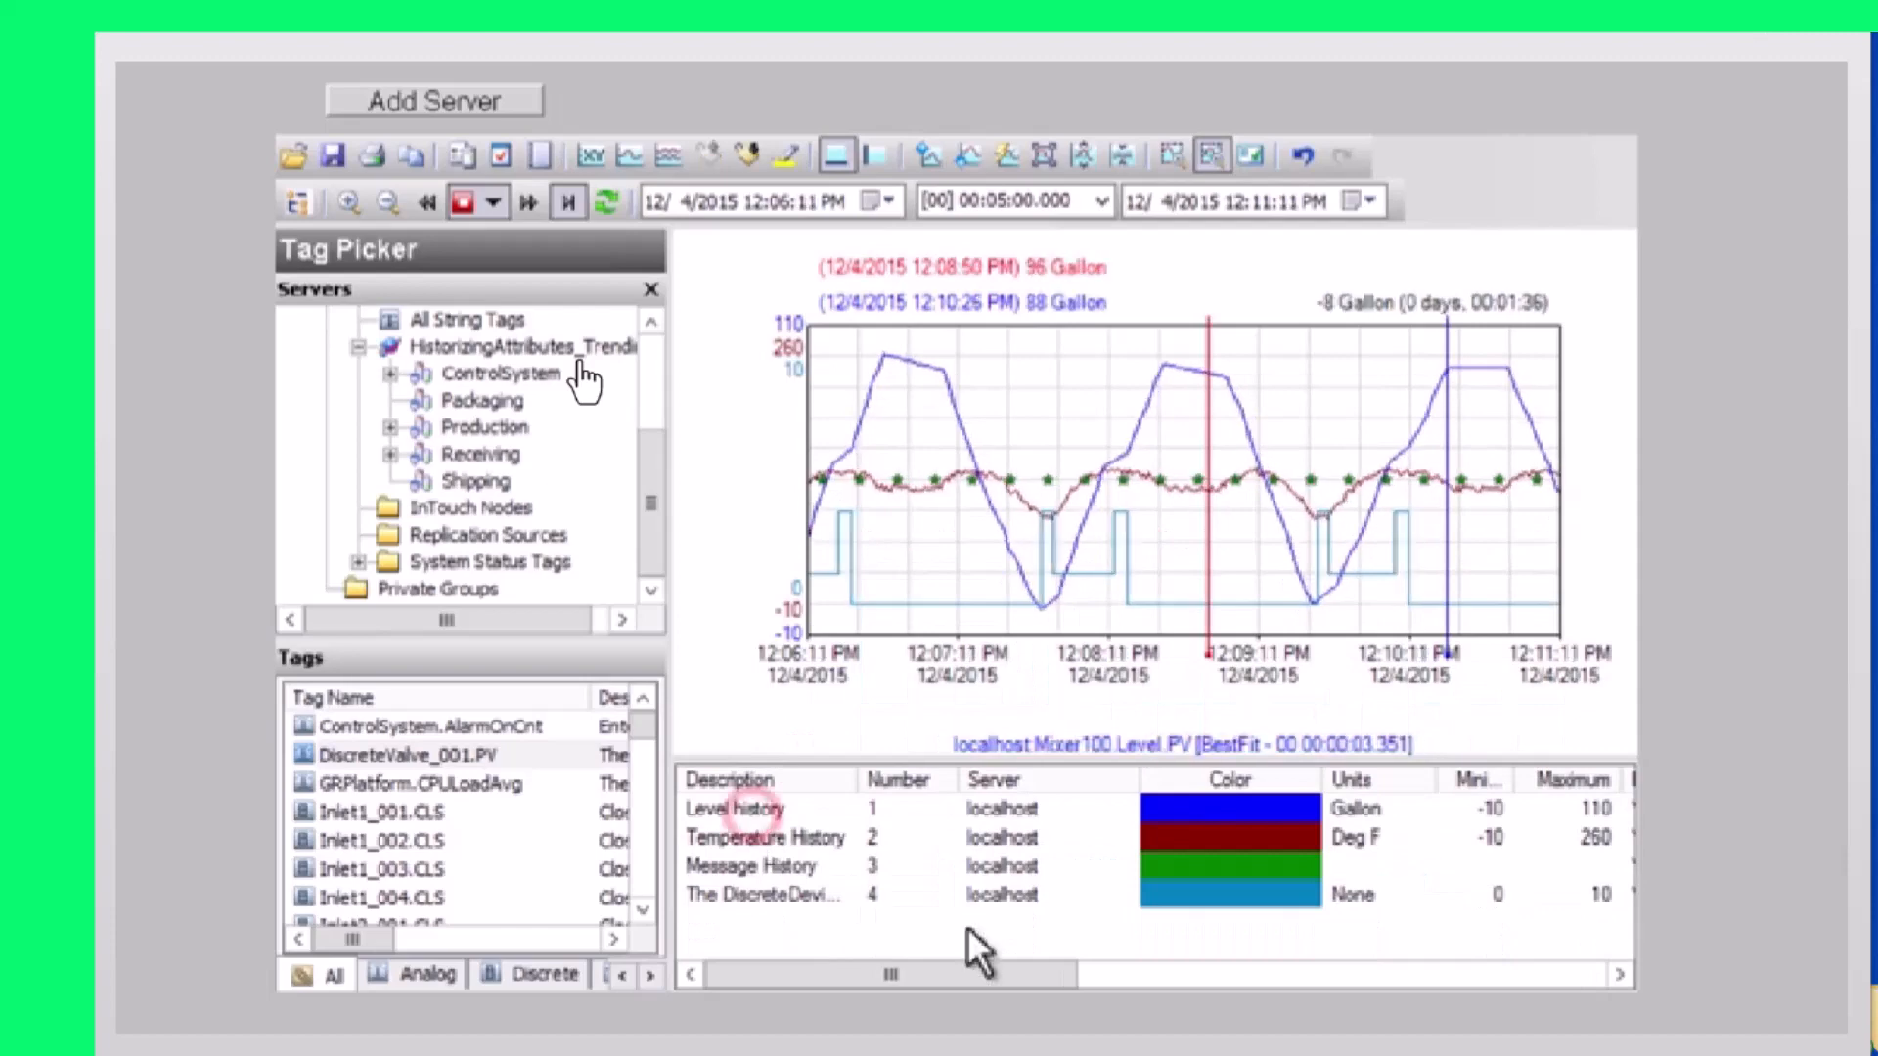
left_click(753, 839)
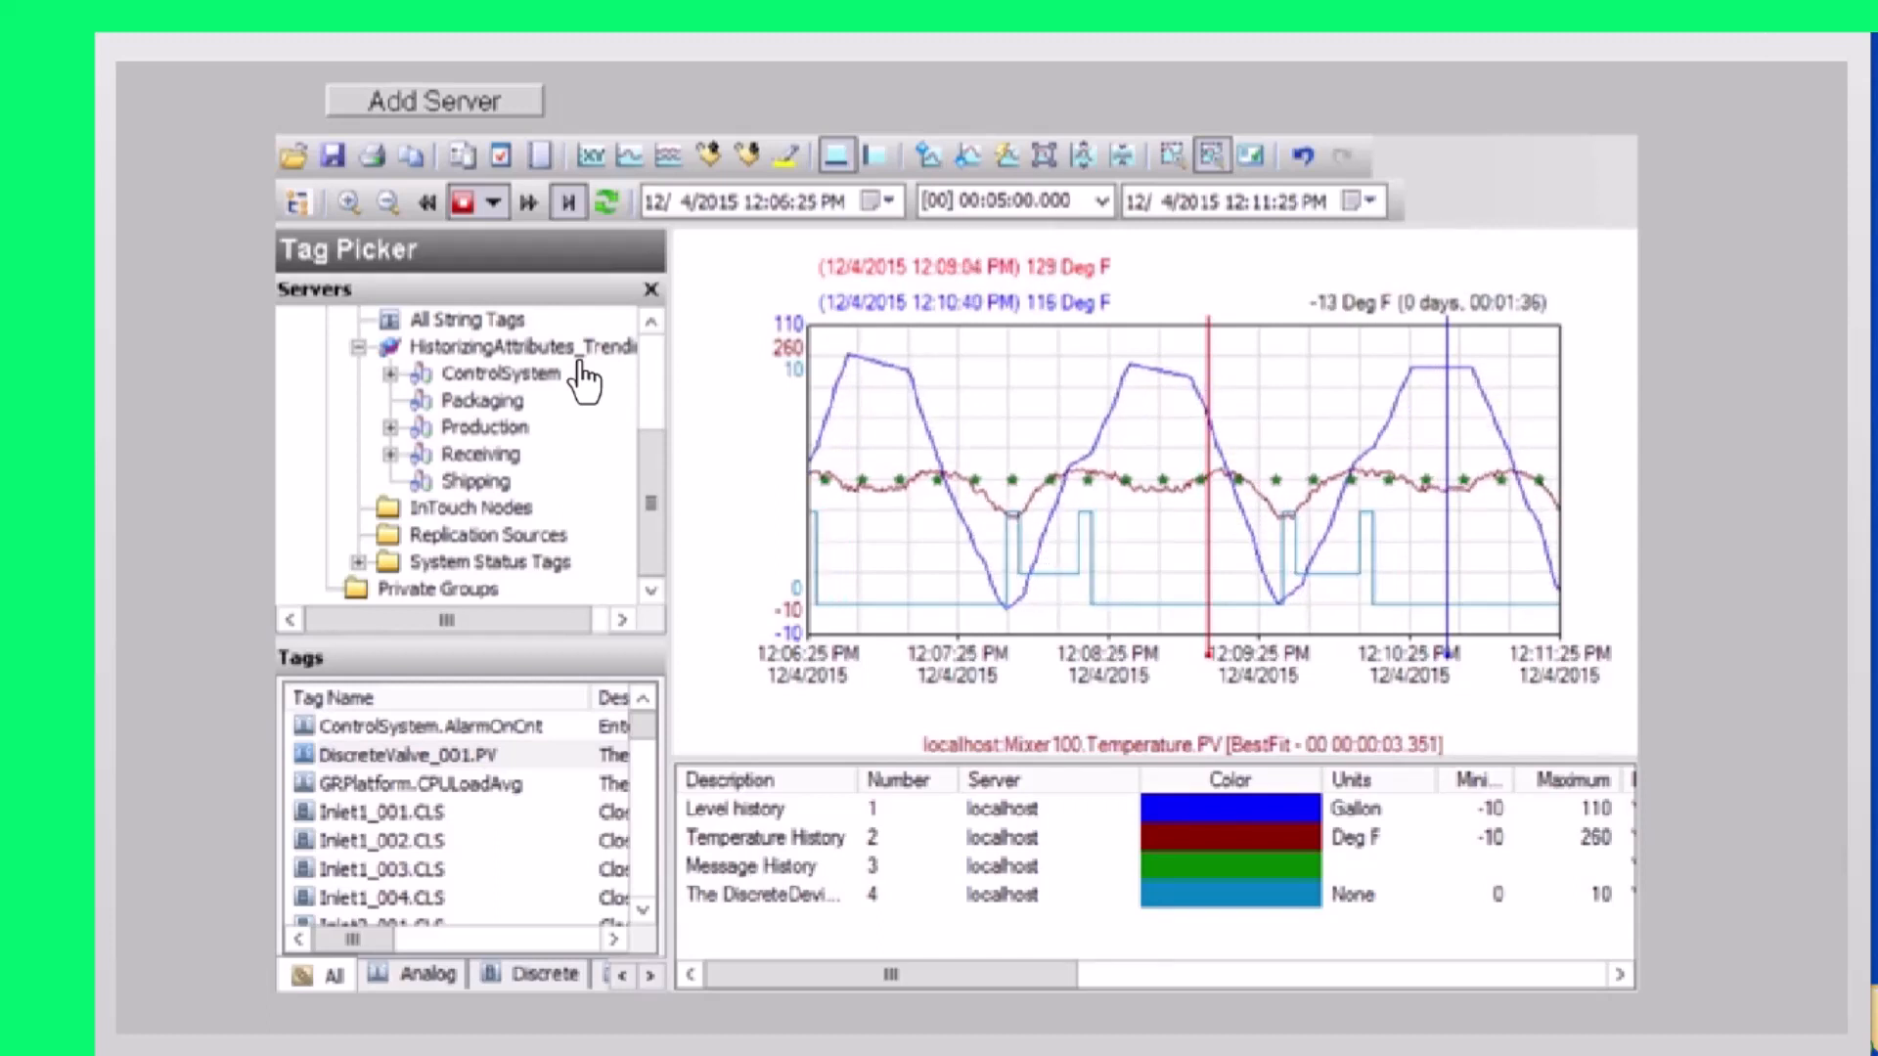
left_click_drag(1043, 978, 886, 986)
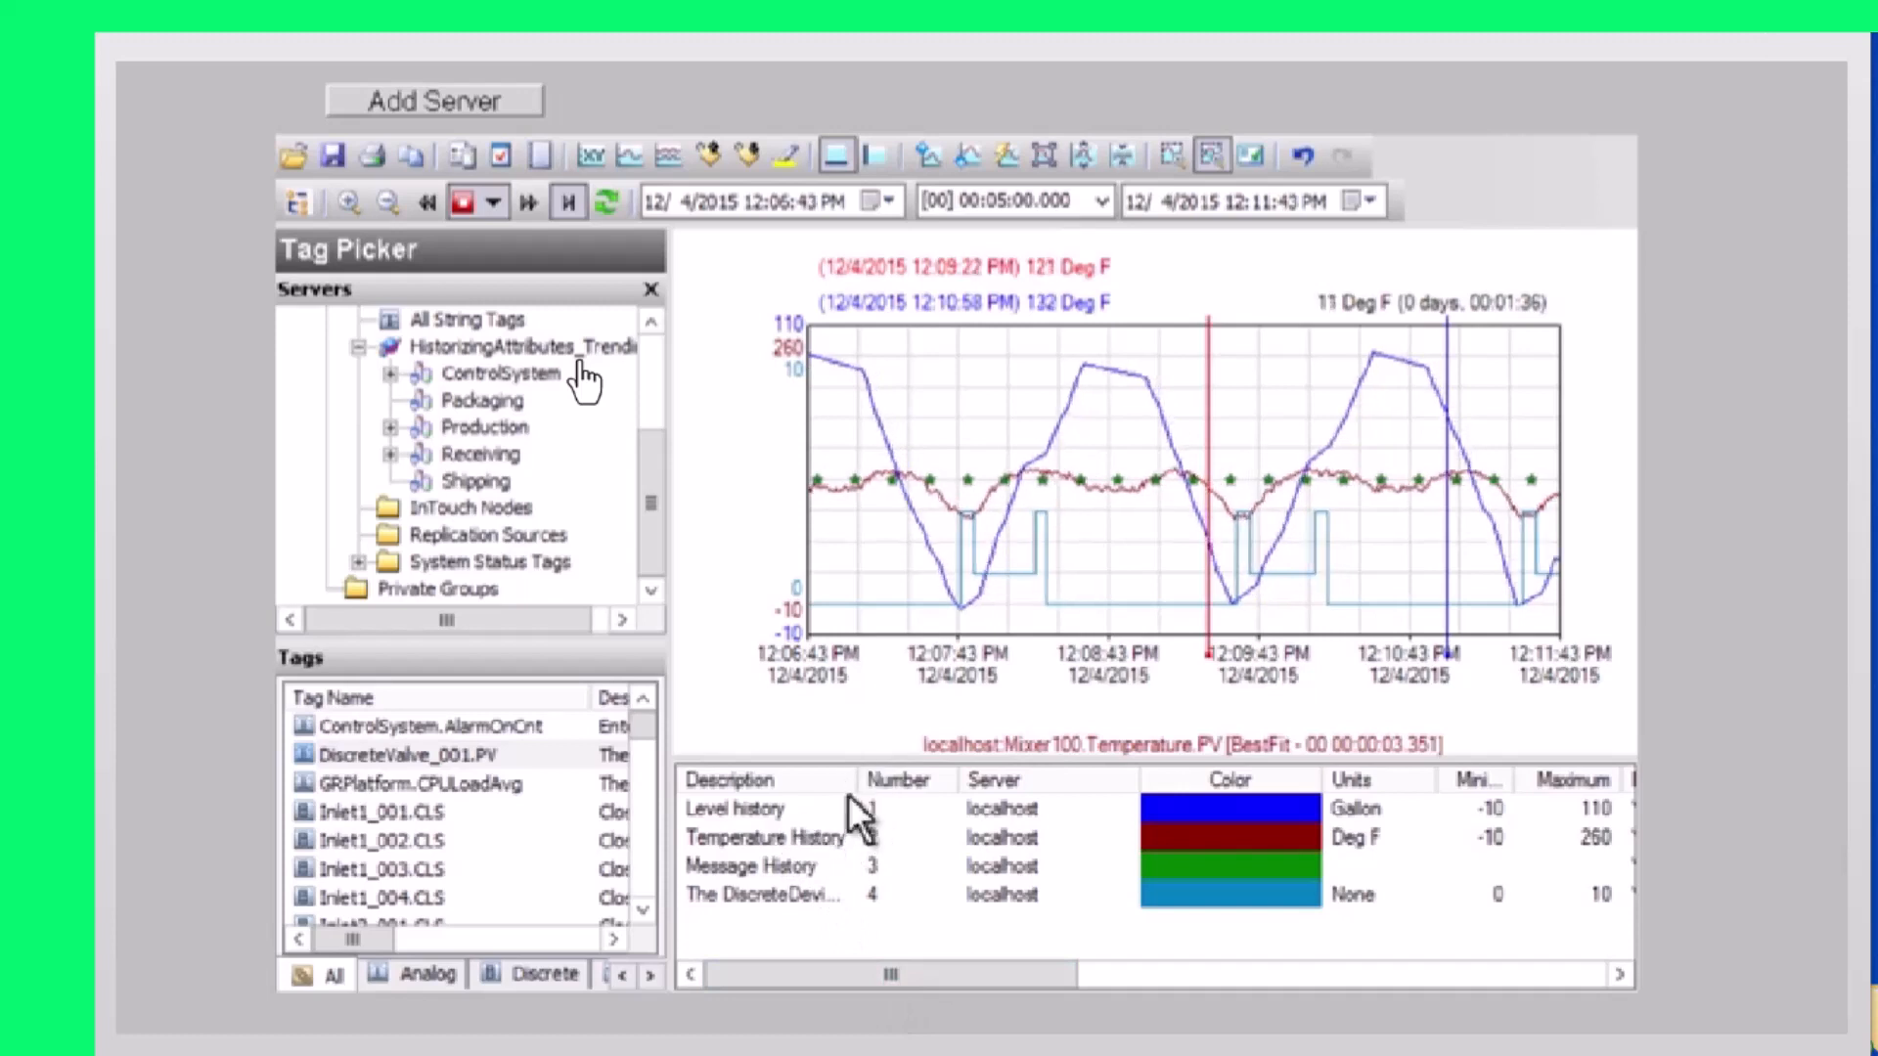
Open the configuration of the Level history pen and set its line width to 3, keeping the solid style
right_click(779, 806)
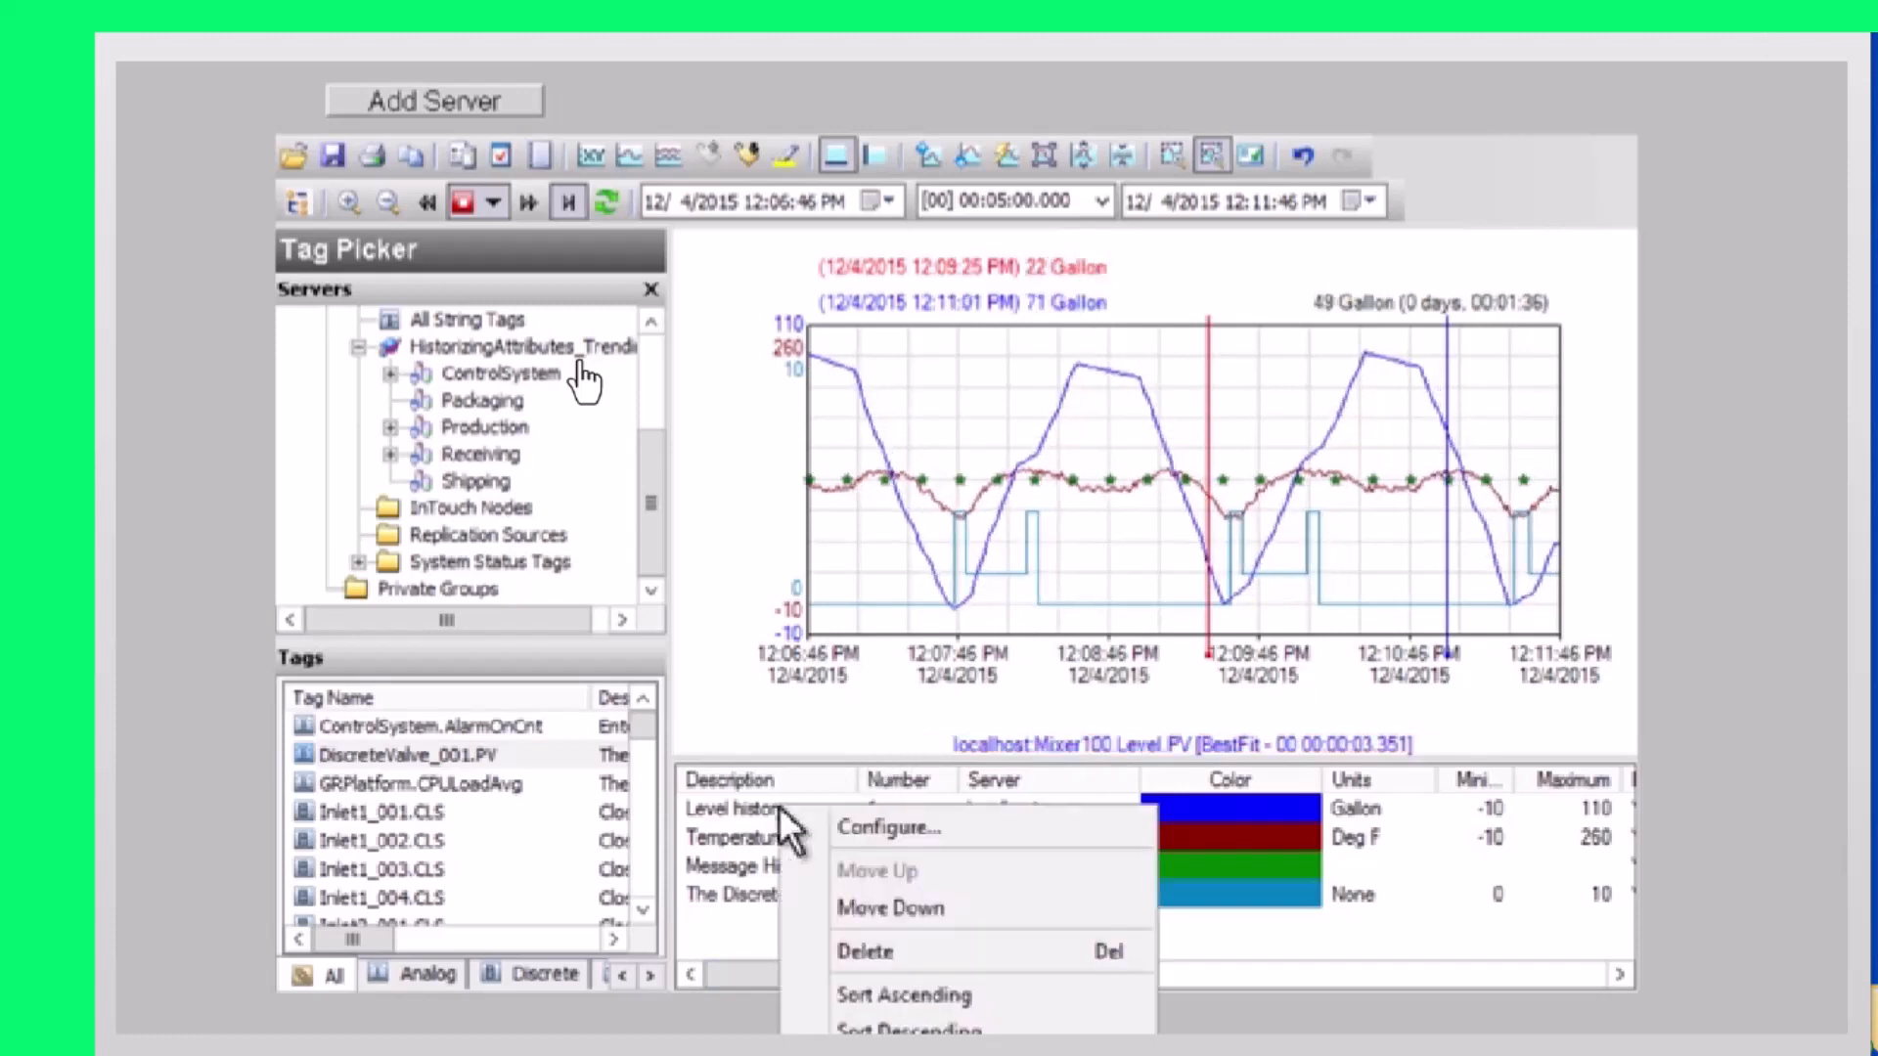
left_click(826, 826)
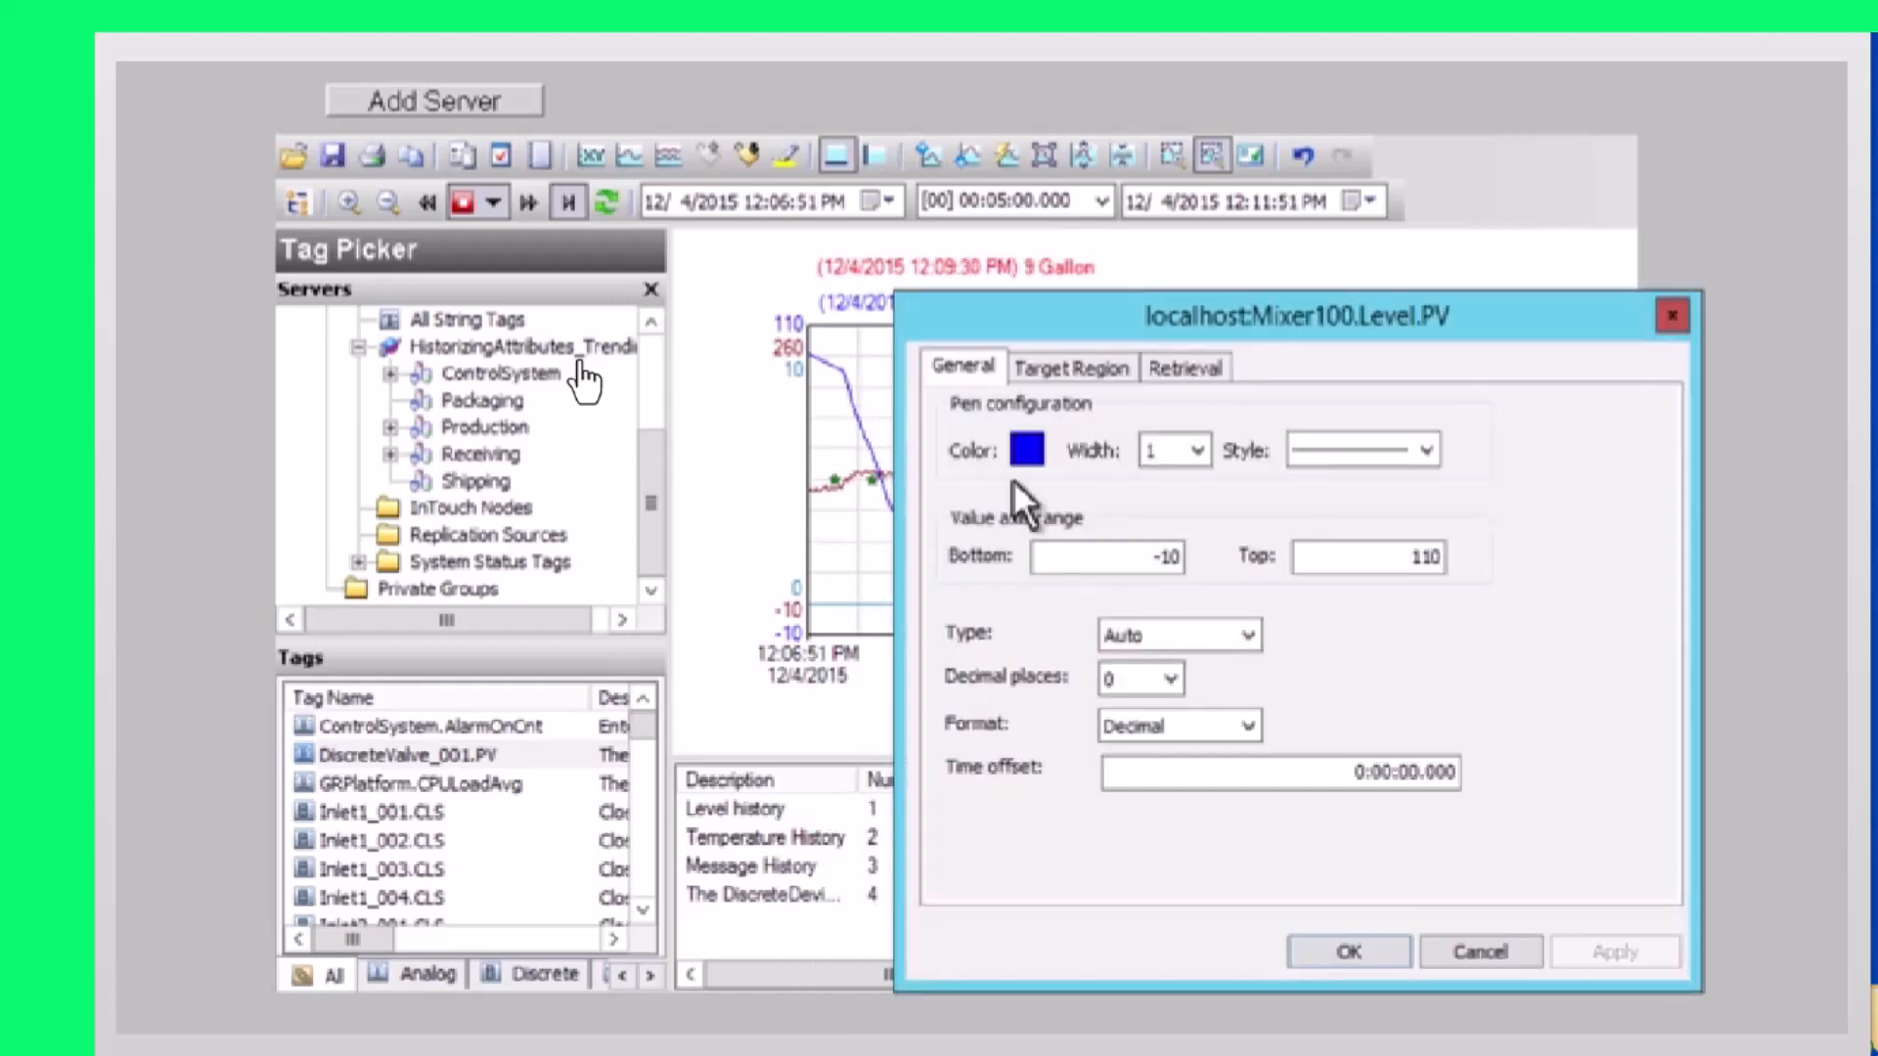
left_click(1195, 450)
left_click(1164, 528)
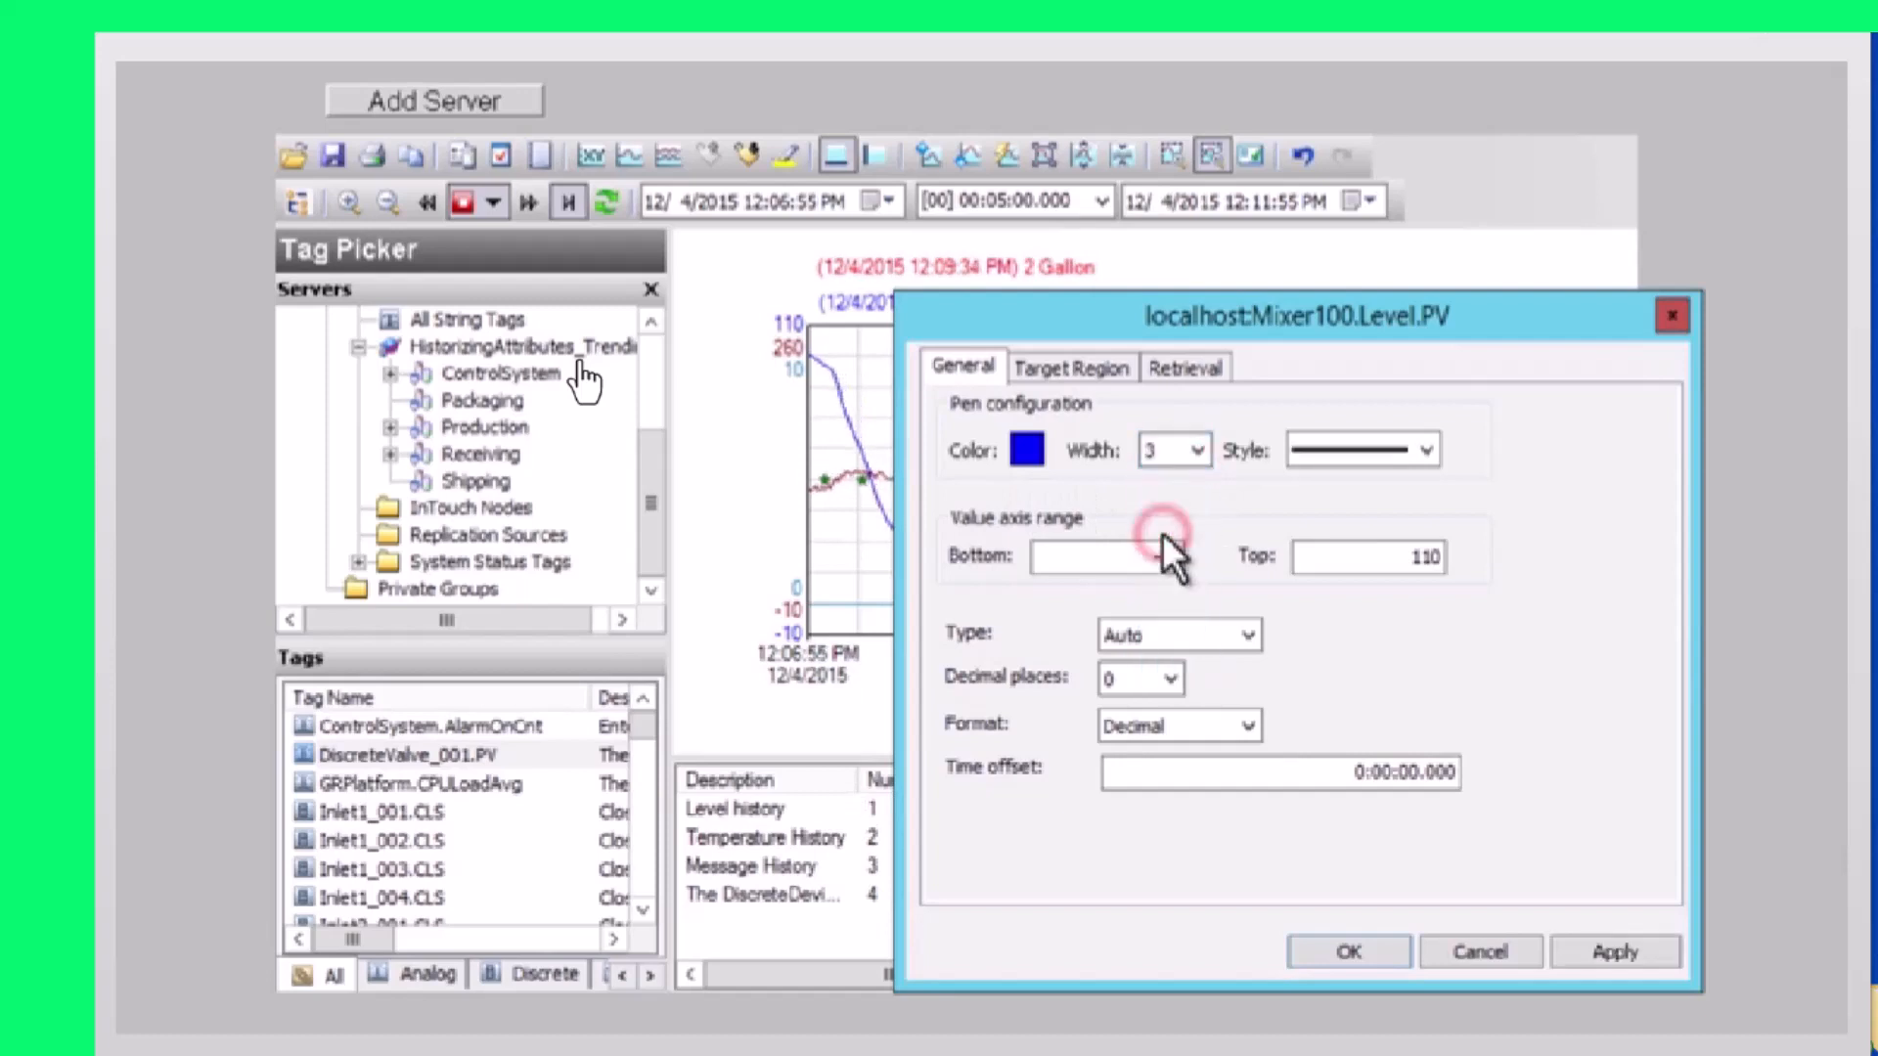
left_click(1428, 448)
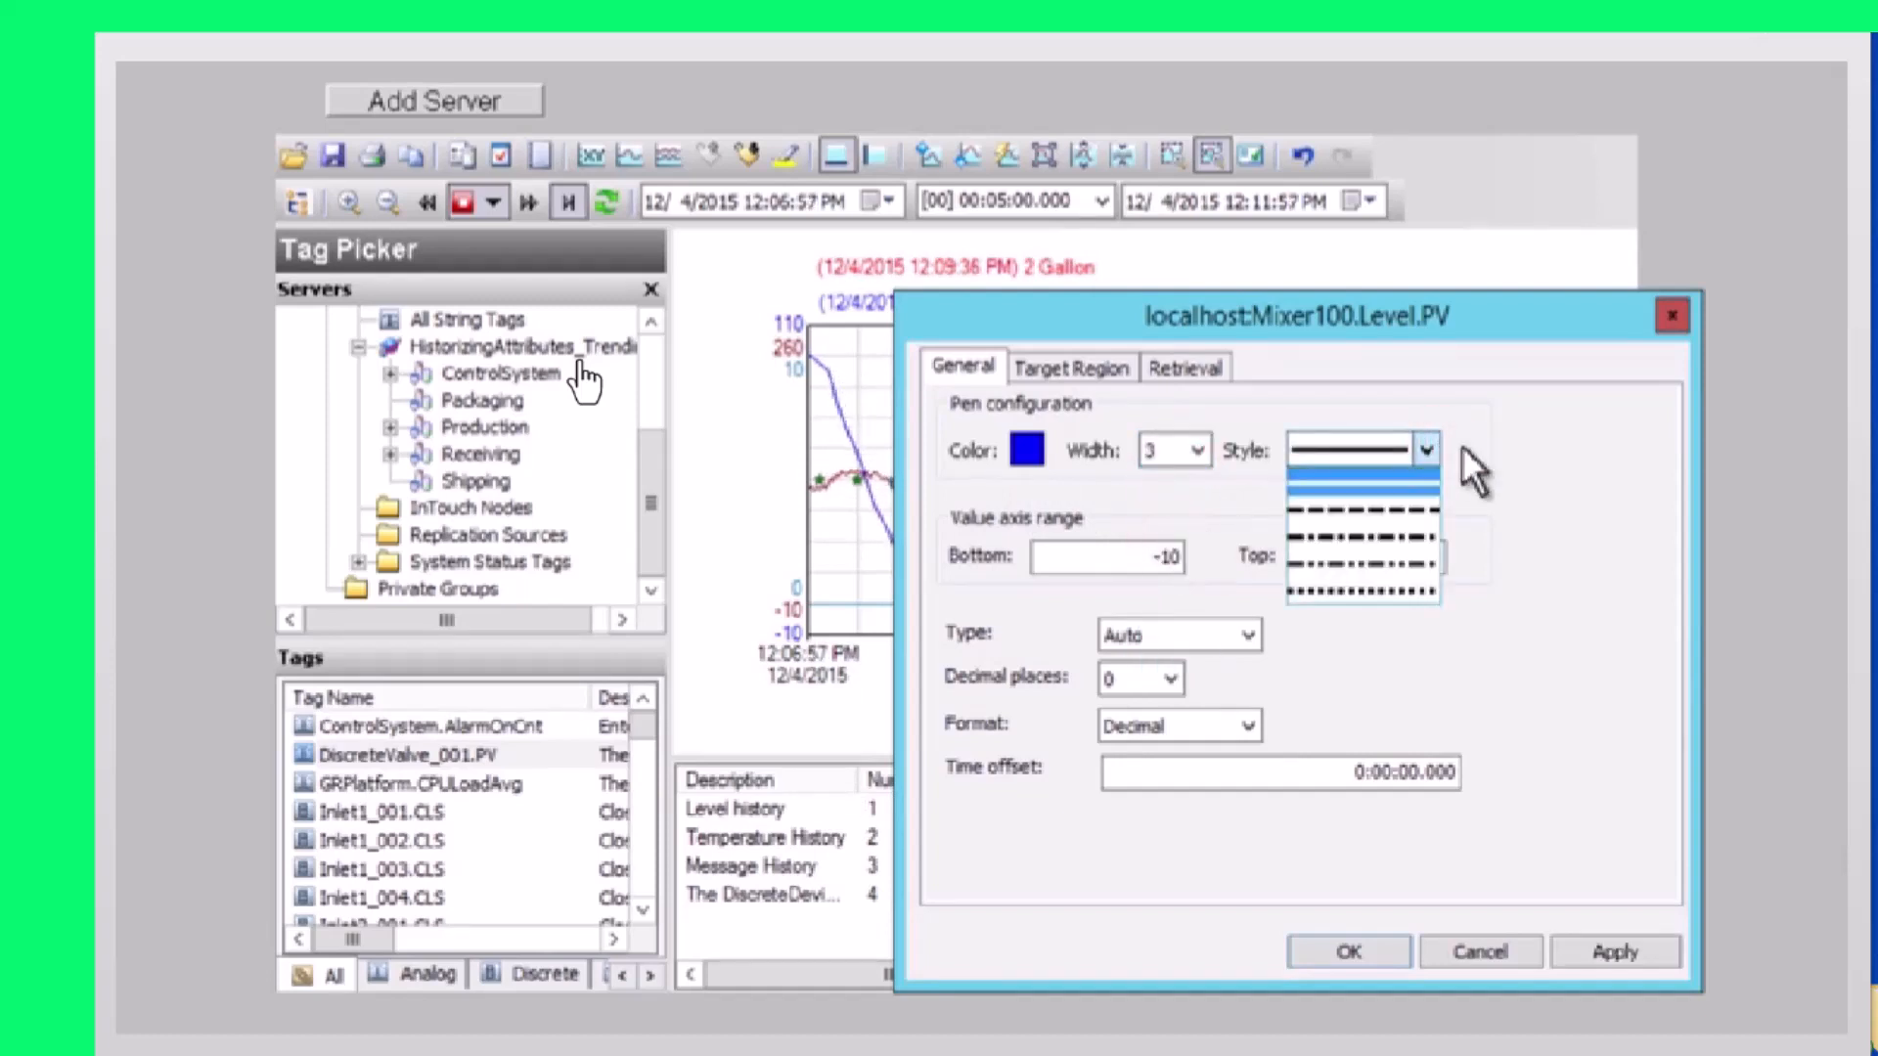
left_click(1613, 516)
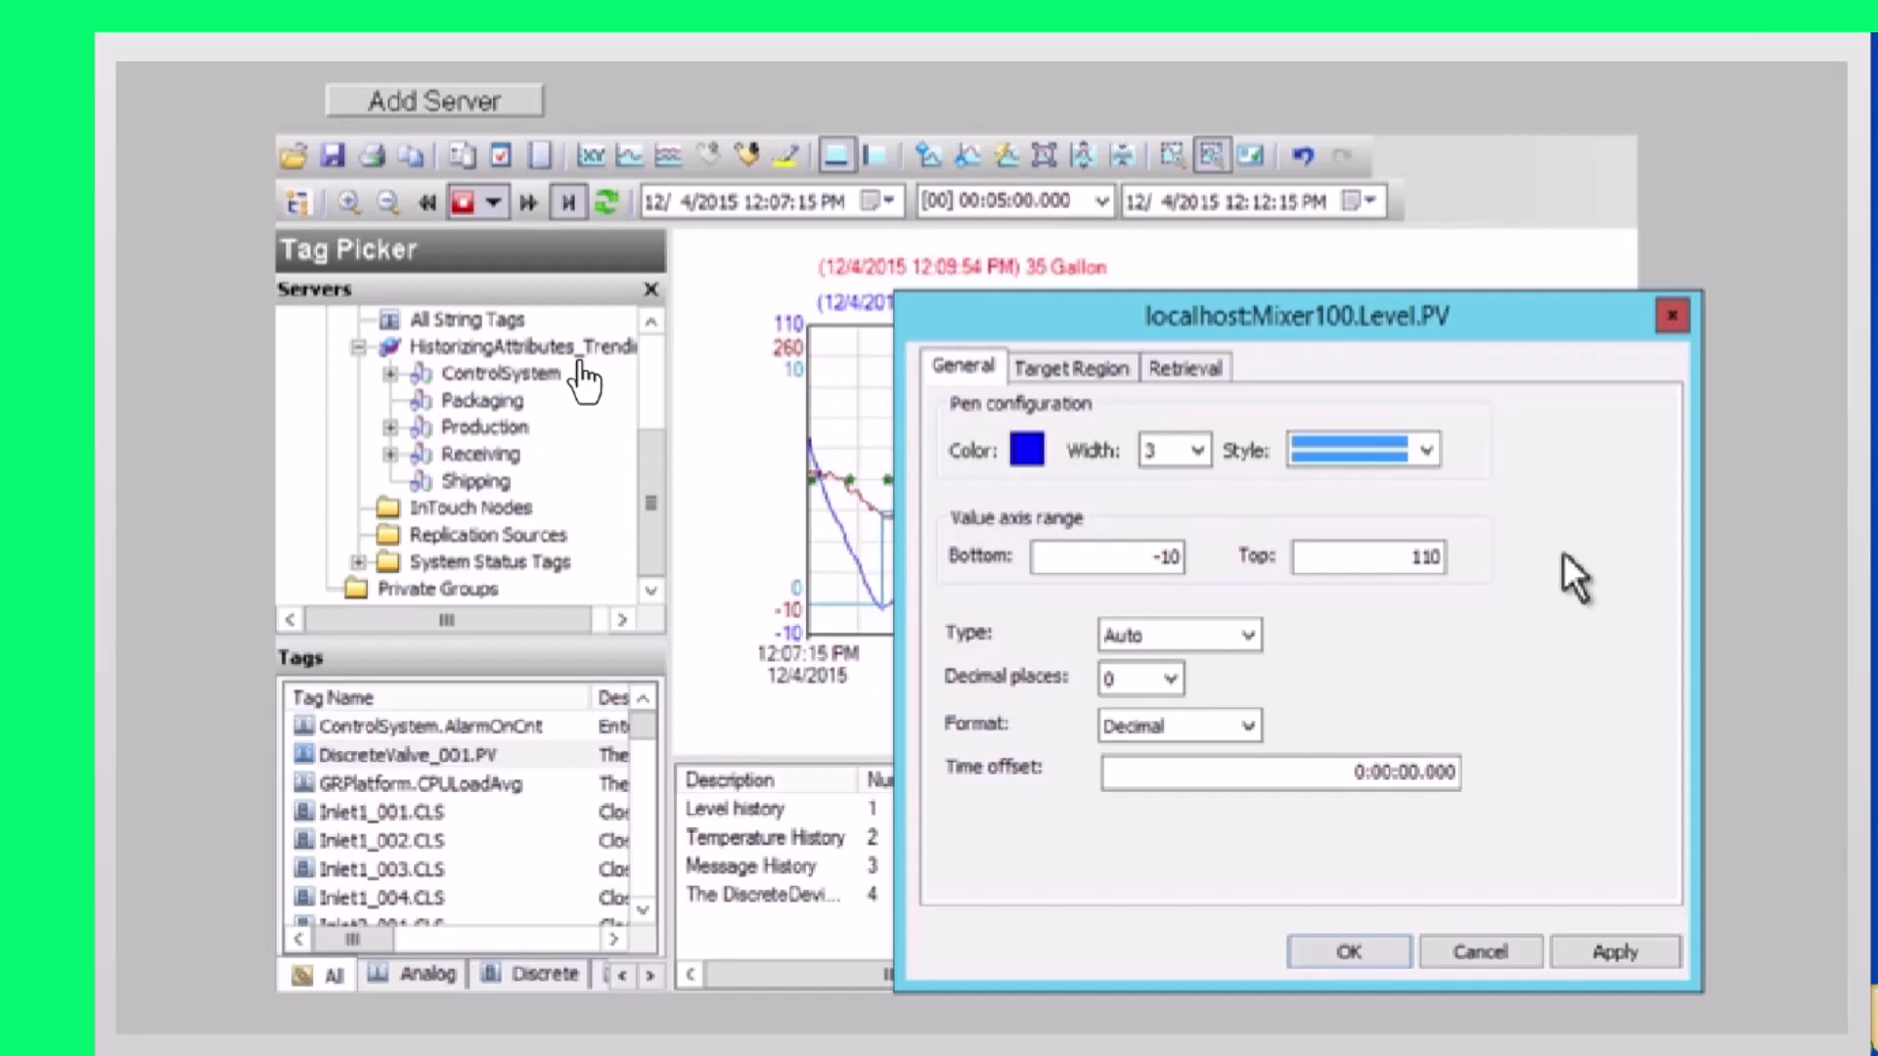
Set the Mixer100.Level.PV value axis range to 0 at the bottom and 100 at the top, and apply the pen configuration
double_click(1394, 562)
type("100")
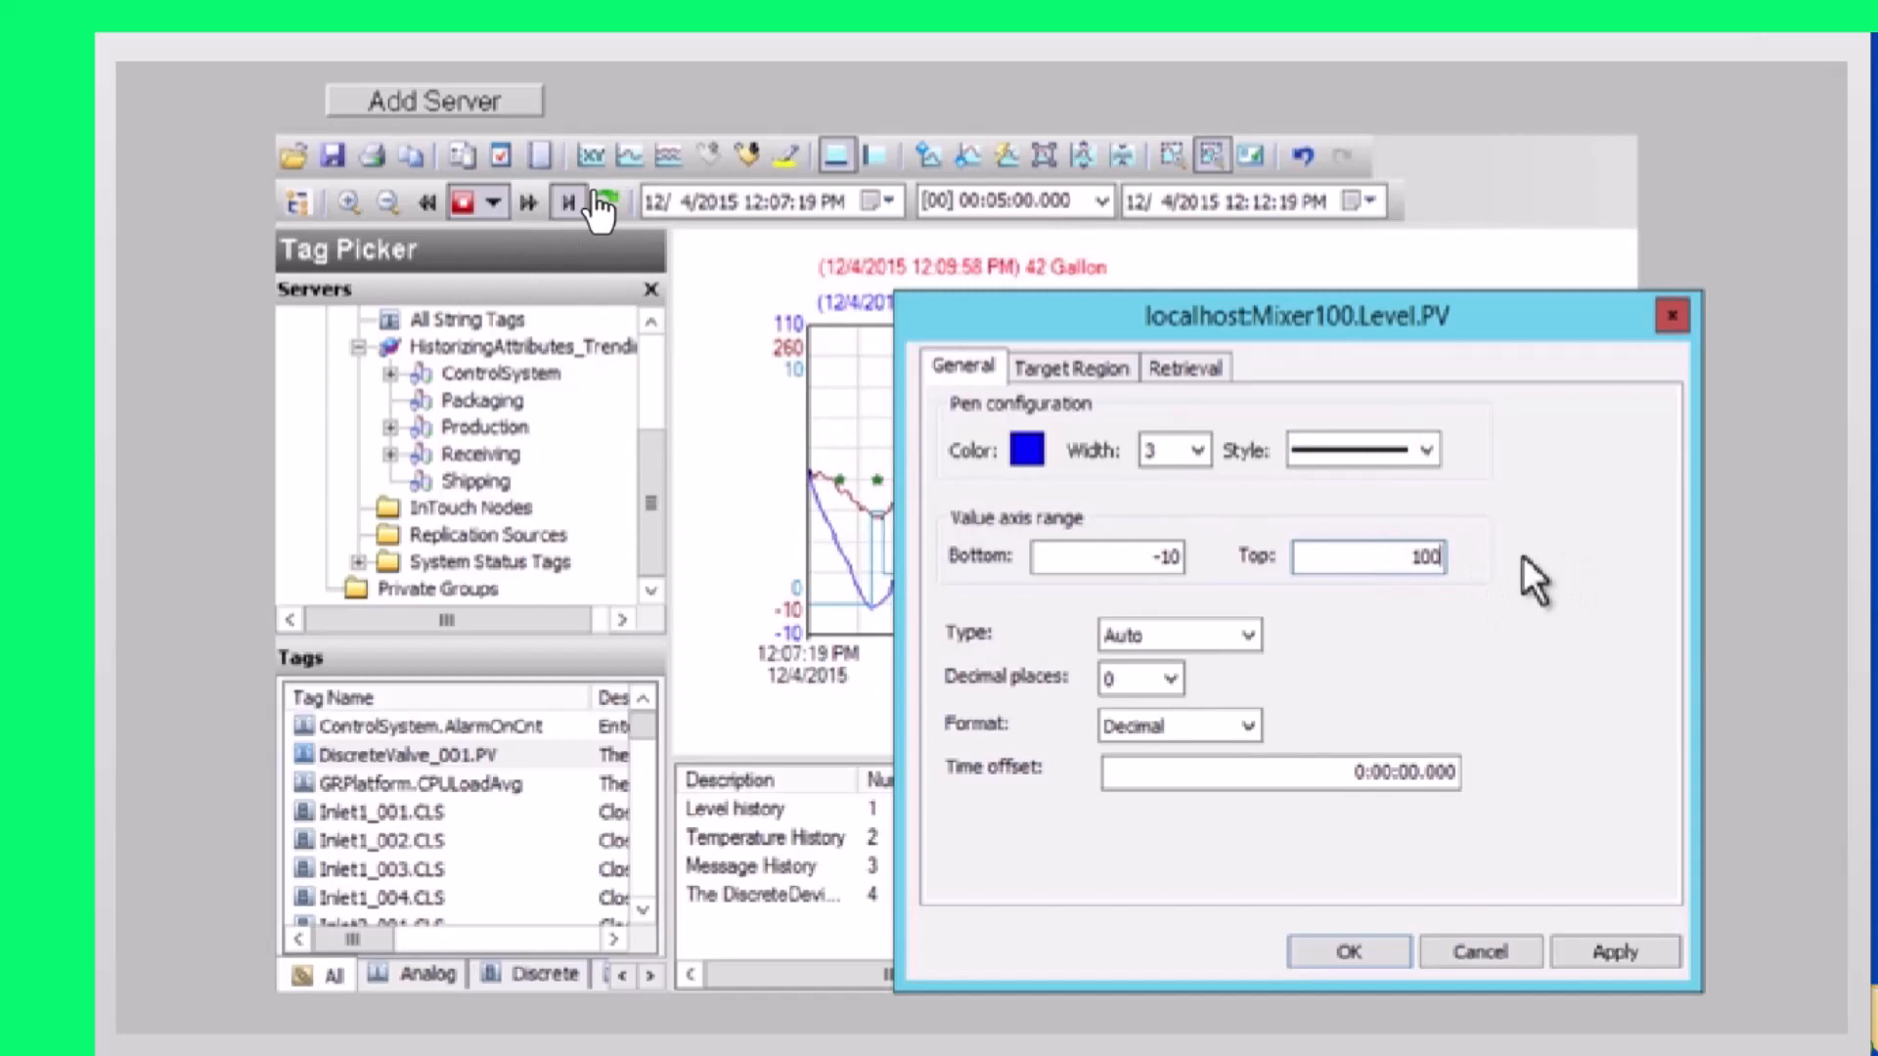
double_click(1164, 556)
type("0")
left_click(1614, 951)
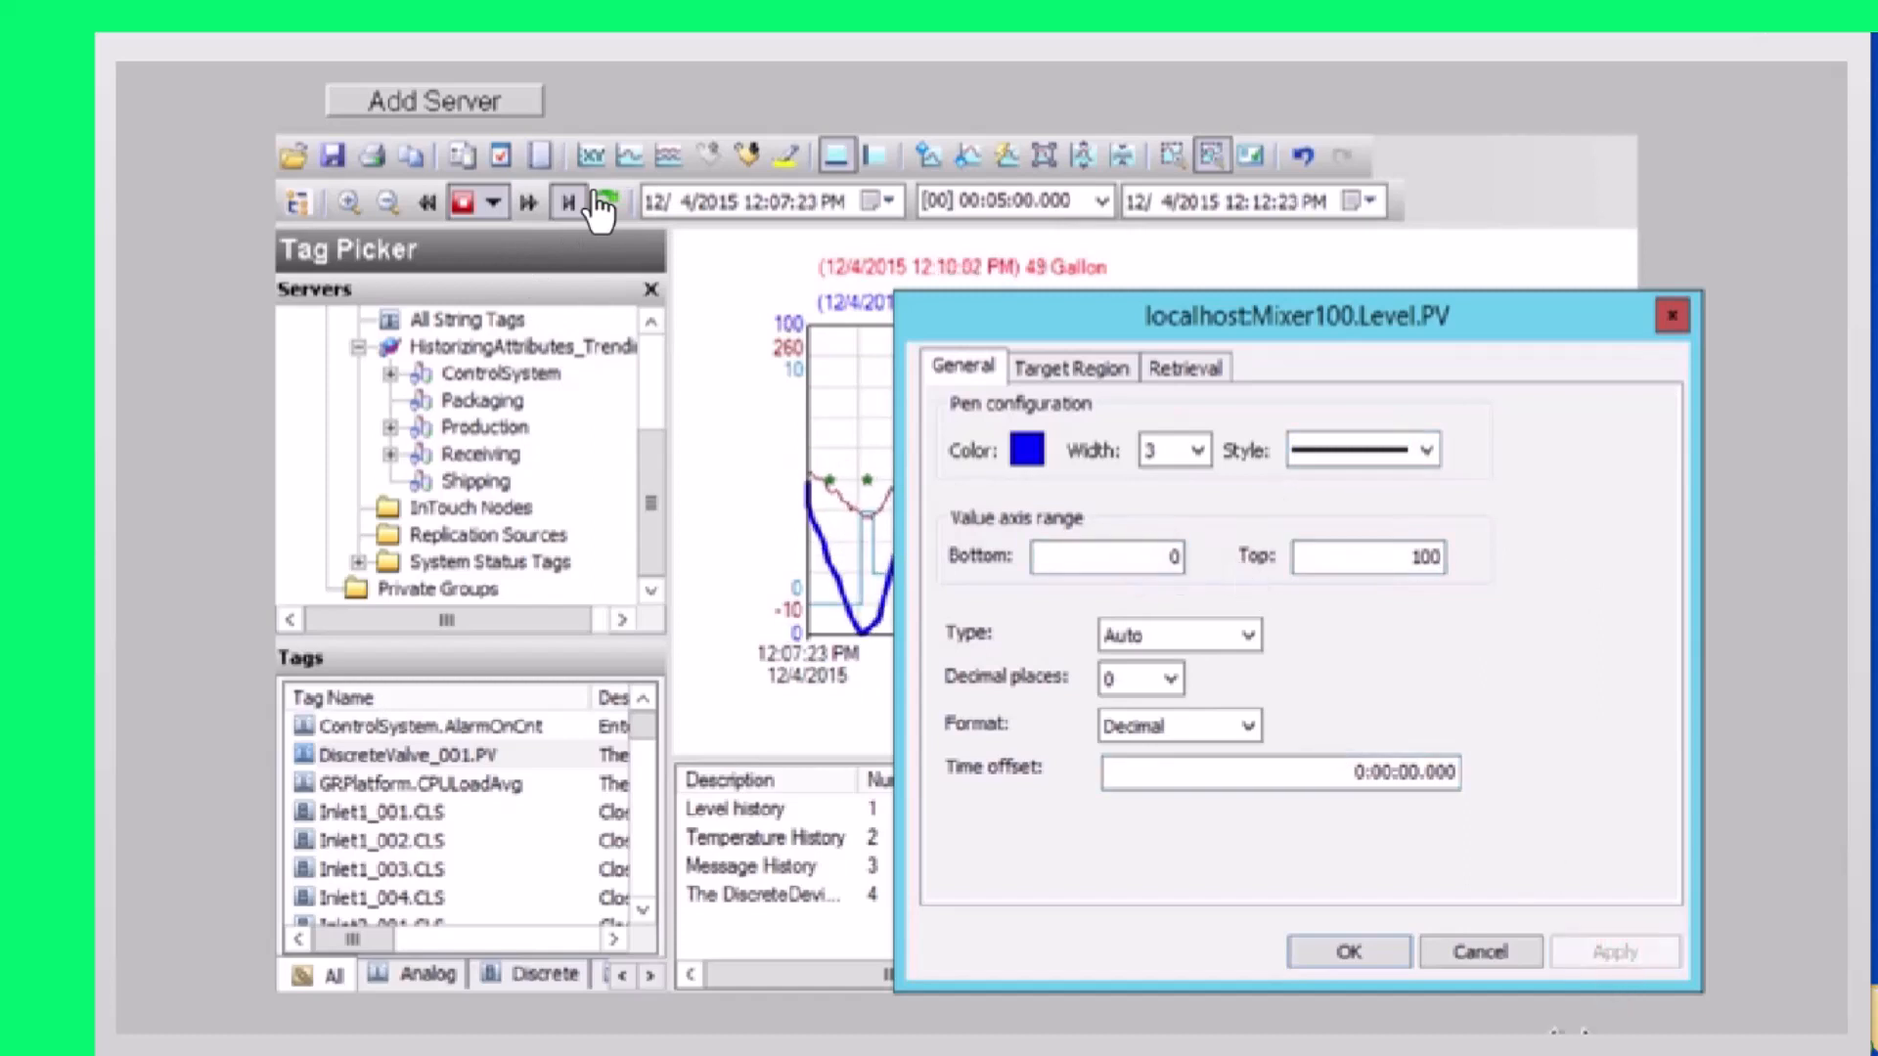
left_click(1335, 959)
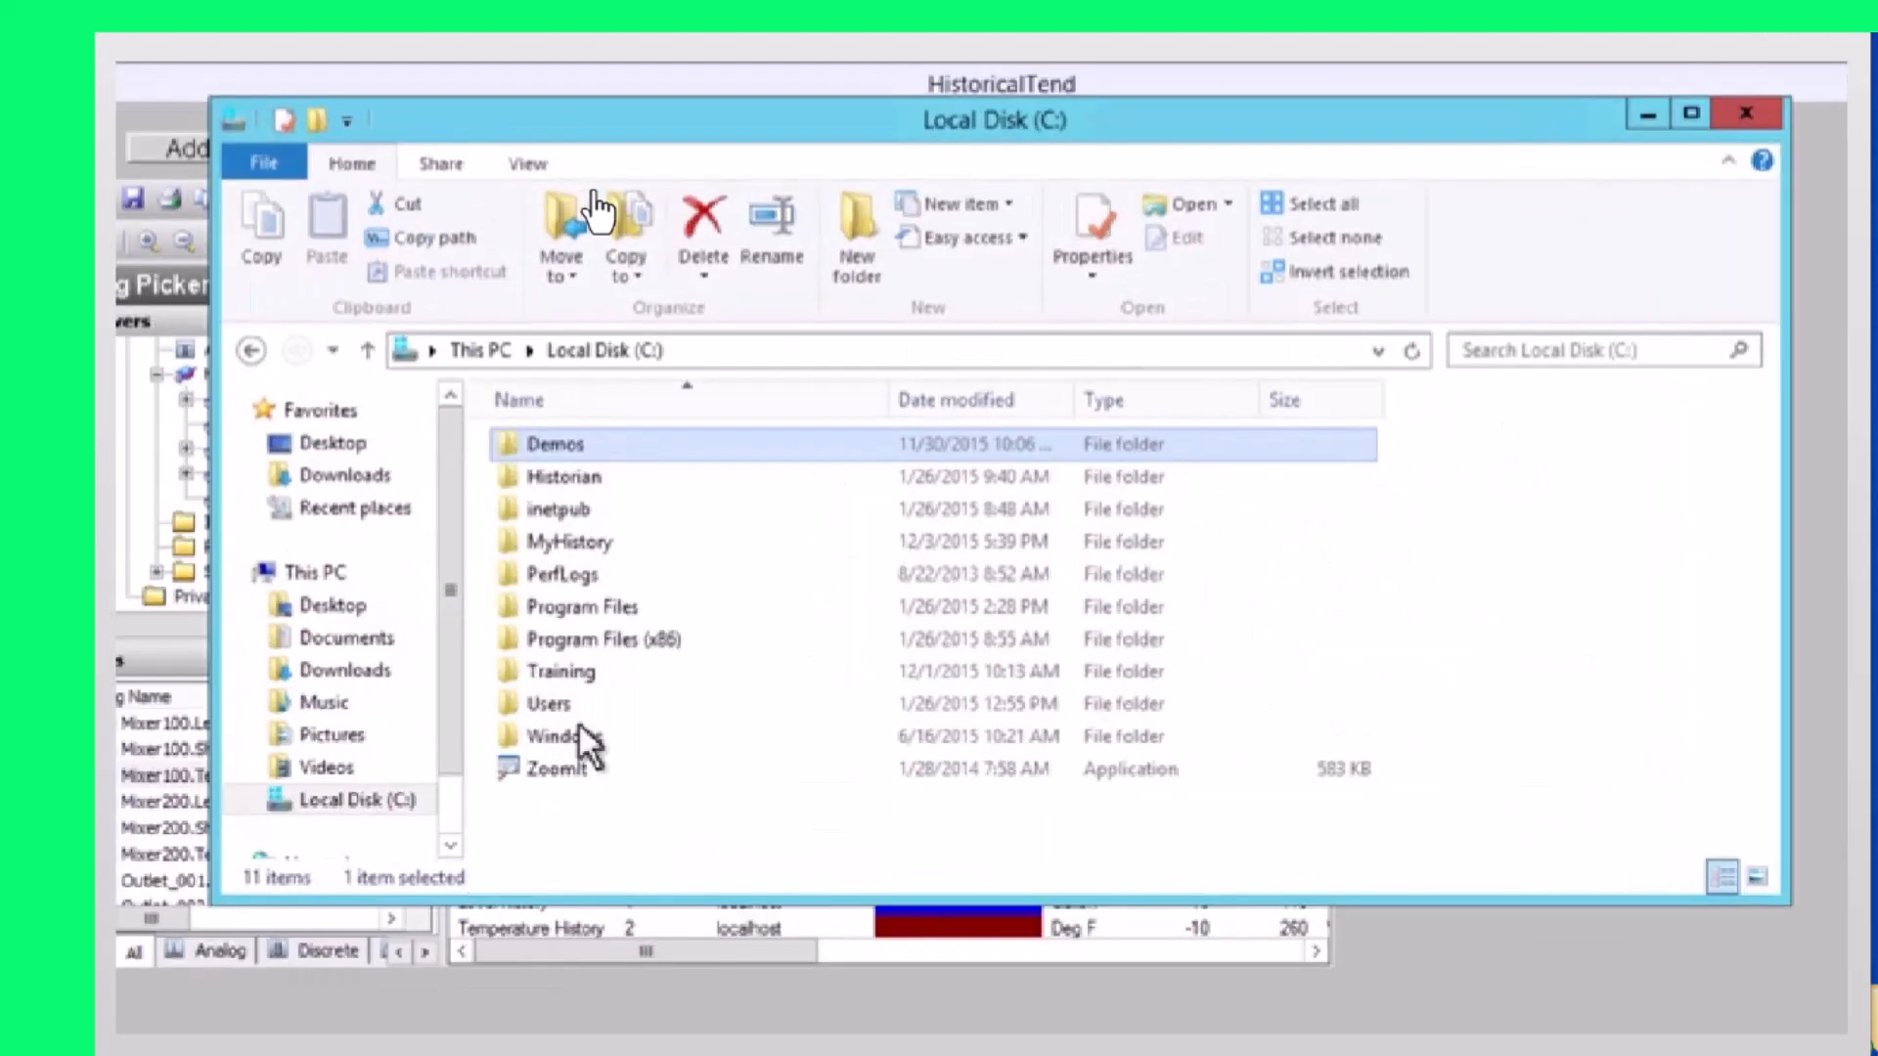
In File Explorer, open the HistClient PDF from C:\Program Files (x86)\Wonderware\HistorianClient\Docs
double_click(632, 641)
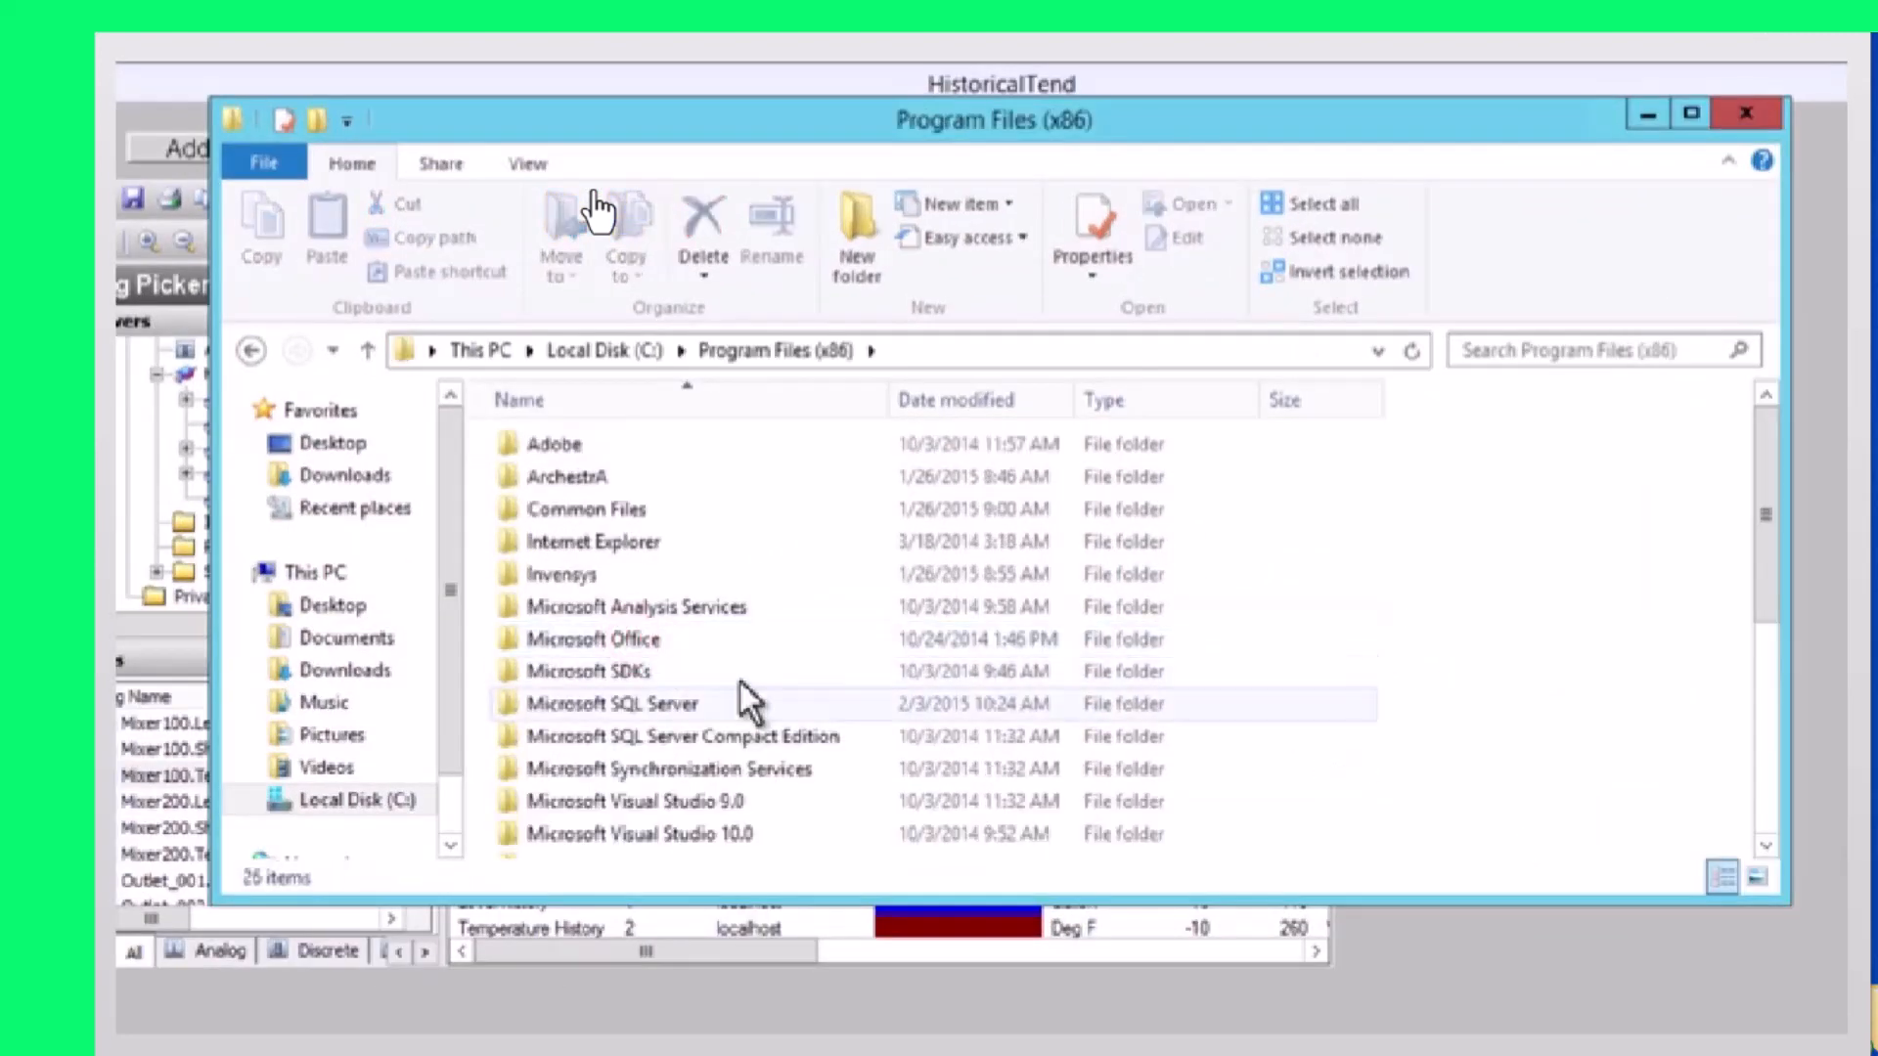
left_click(1775, 661)
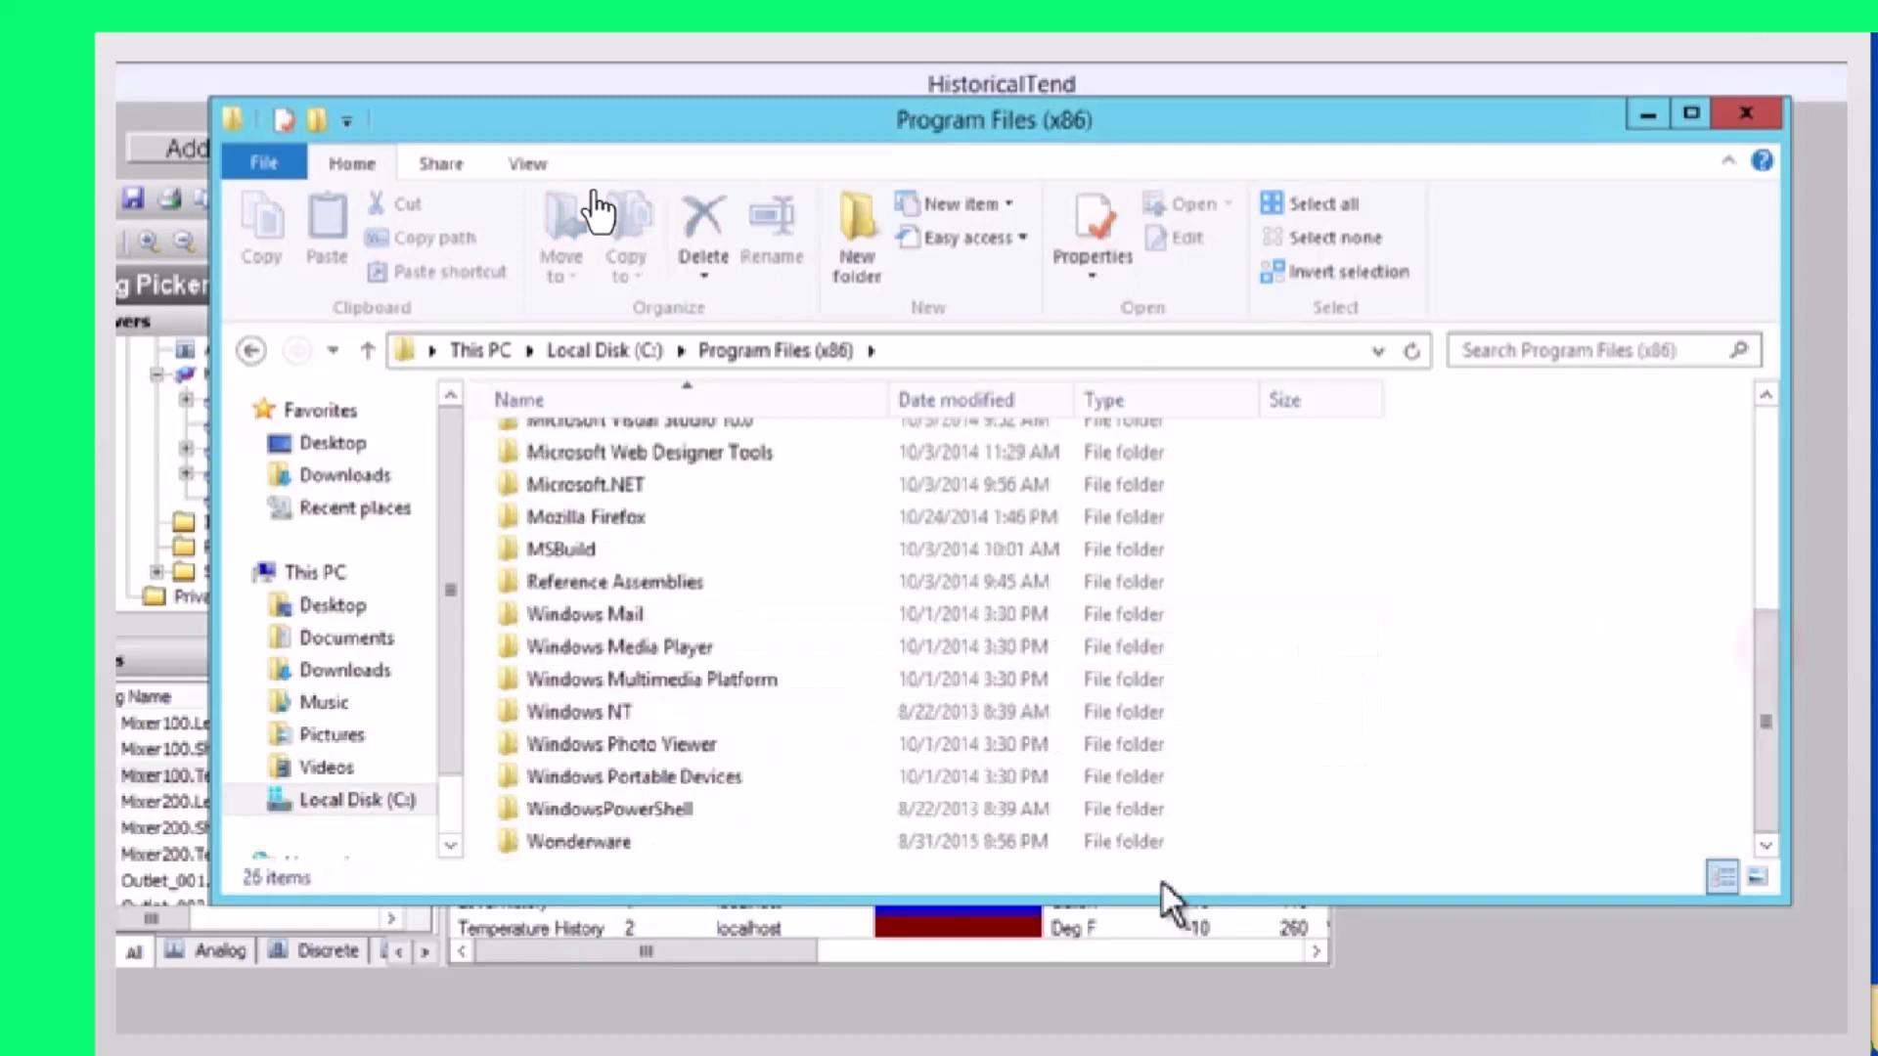
double_click(569, 843)
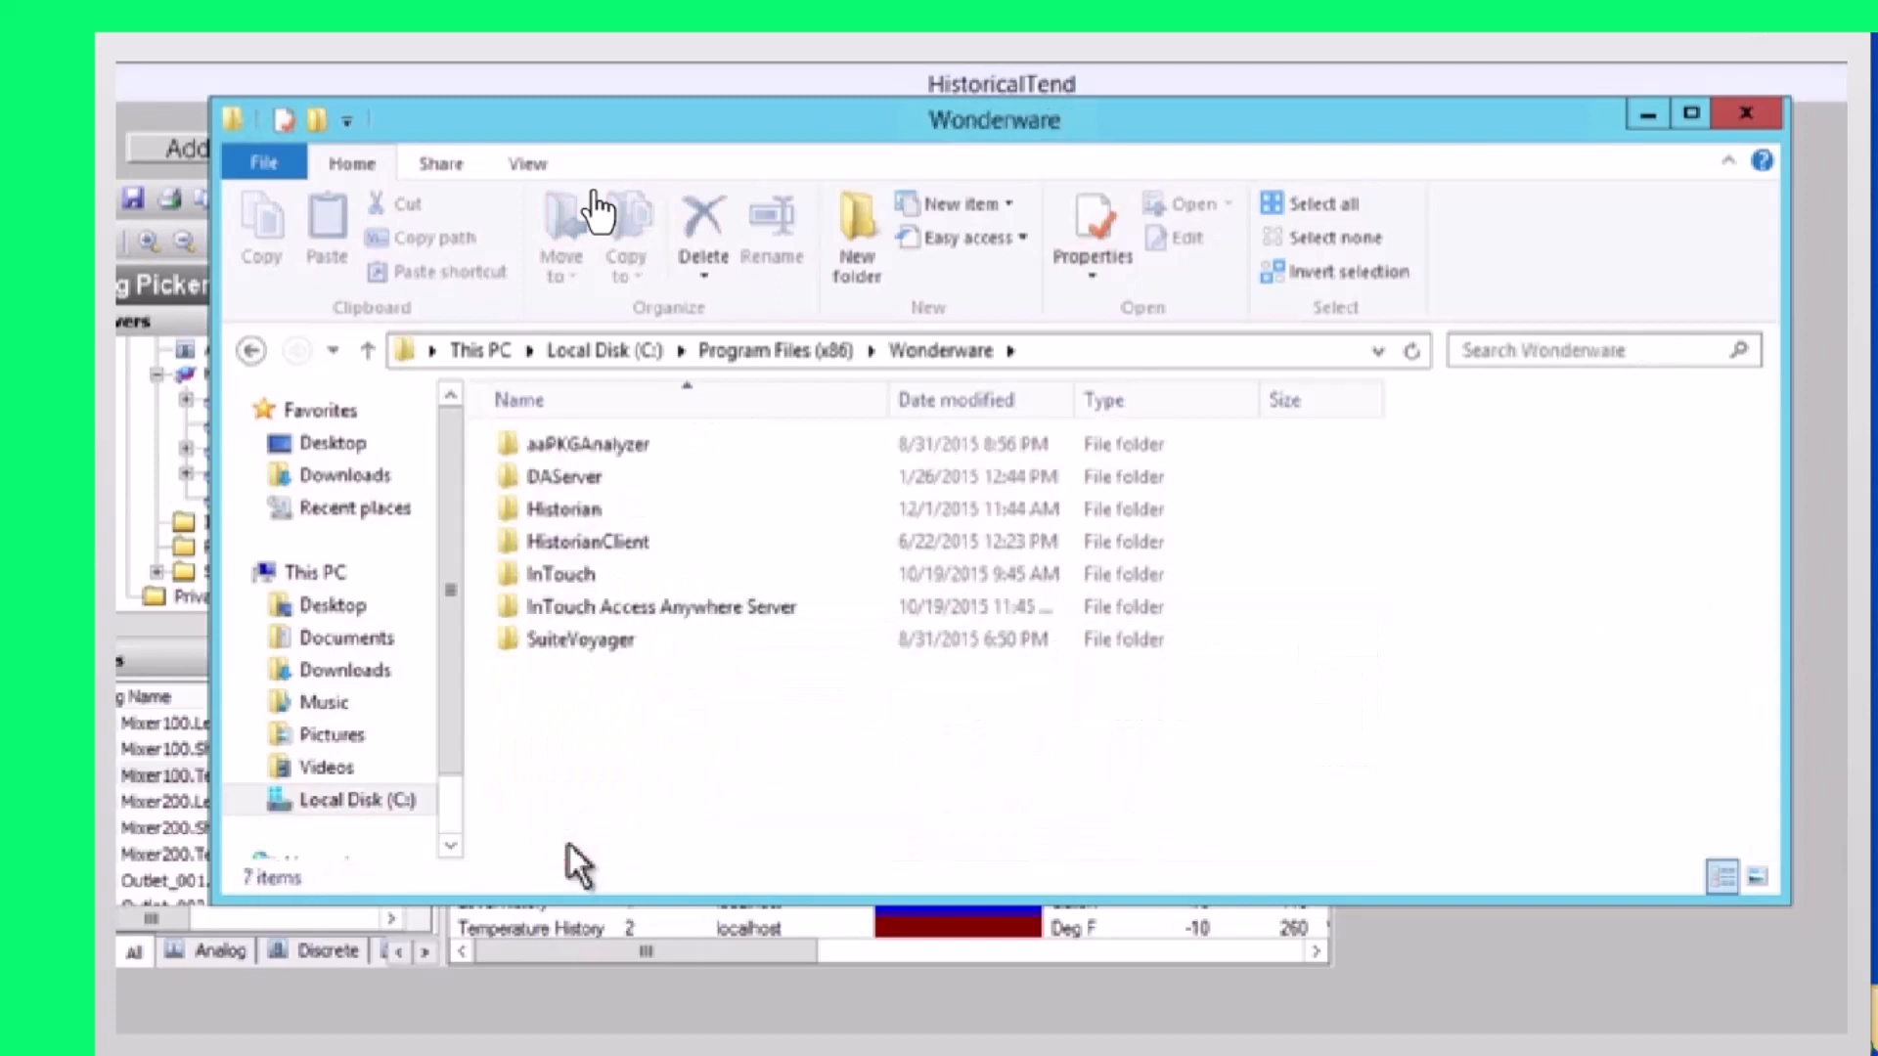
left_click(578, 534)
double_click(578, 538)
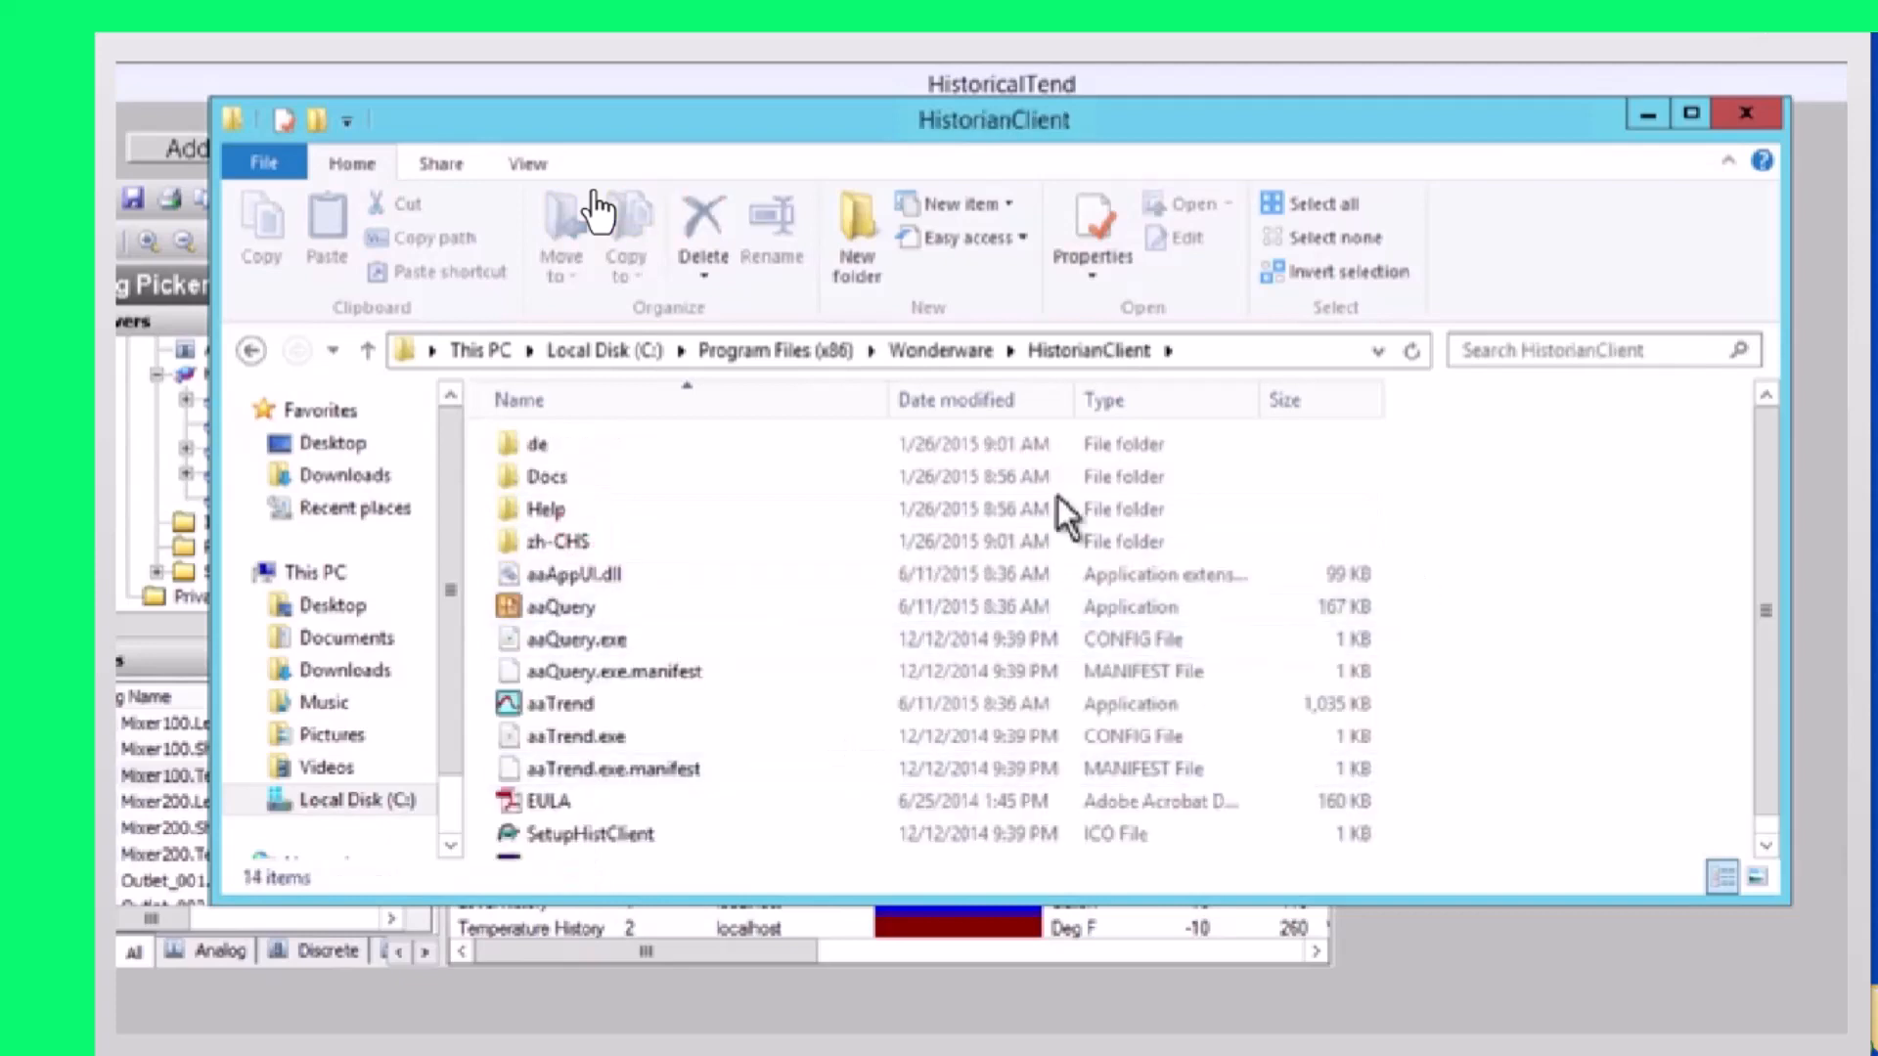
double_click(773, 486)
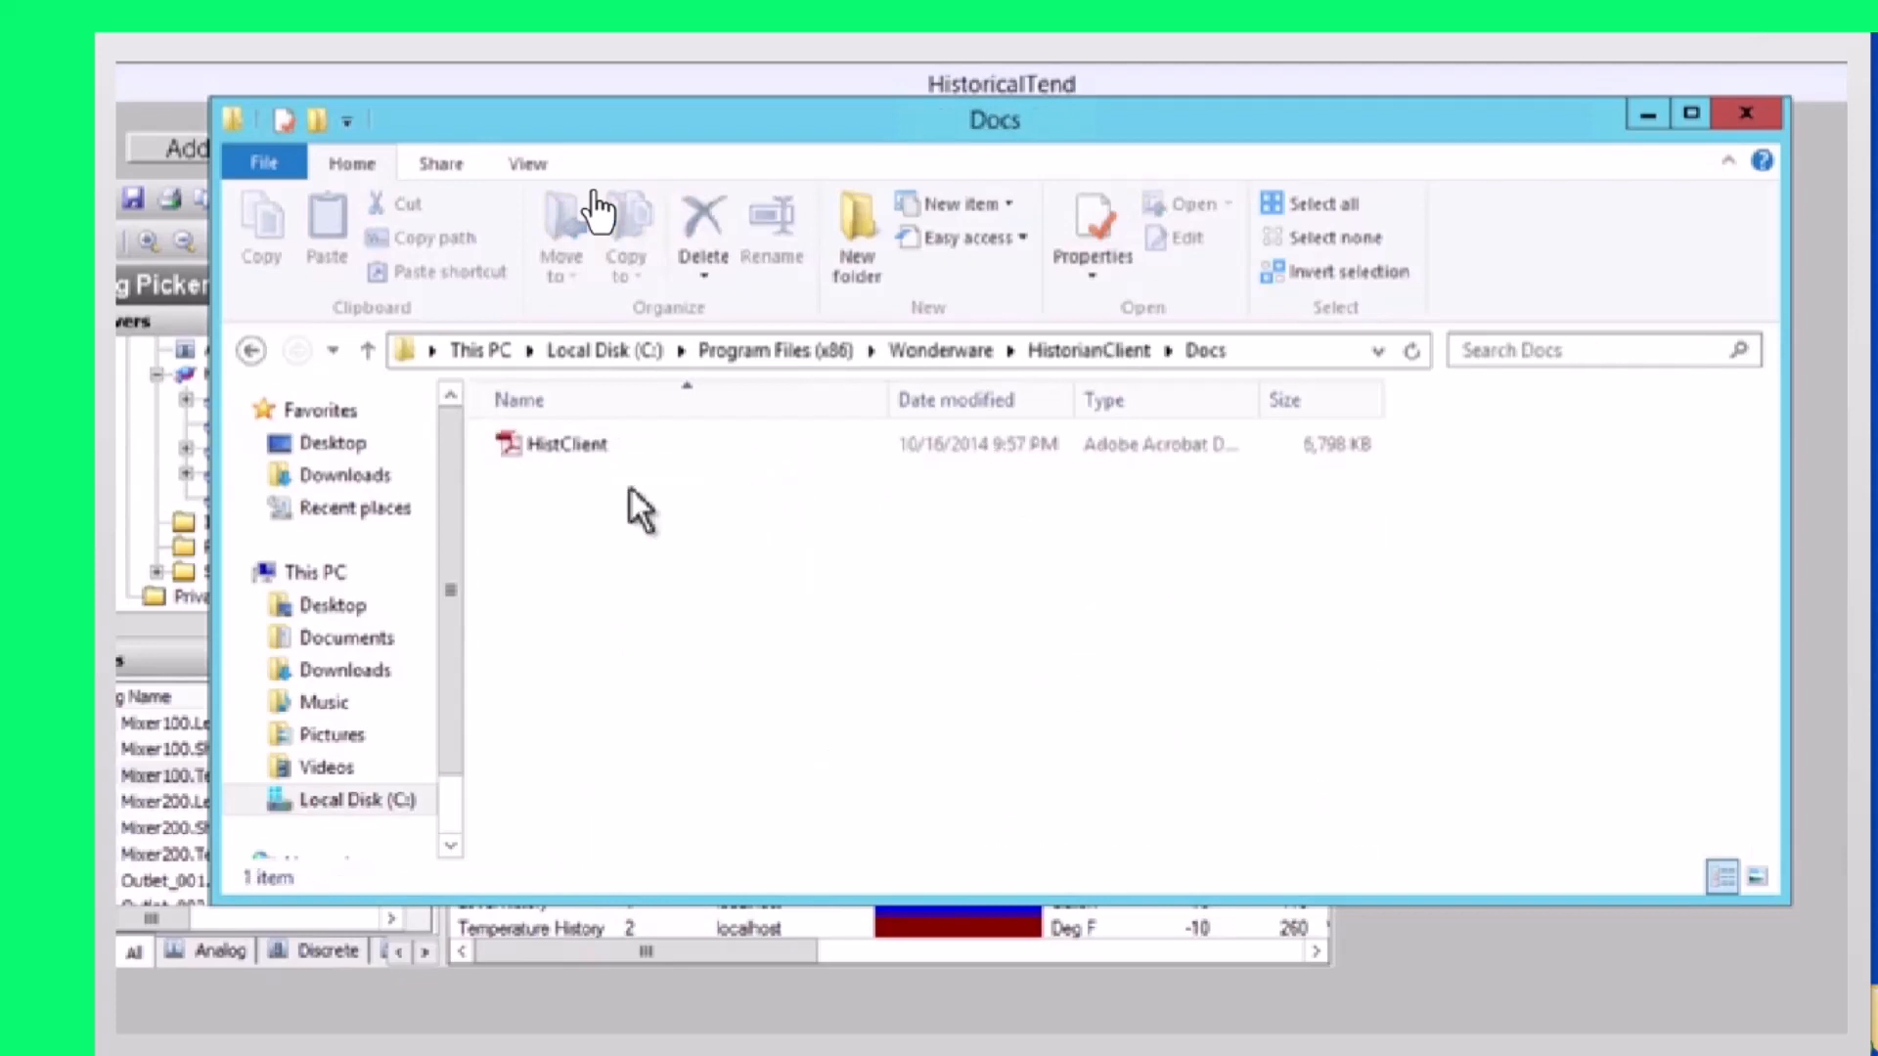
double_click(564, 447)
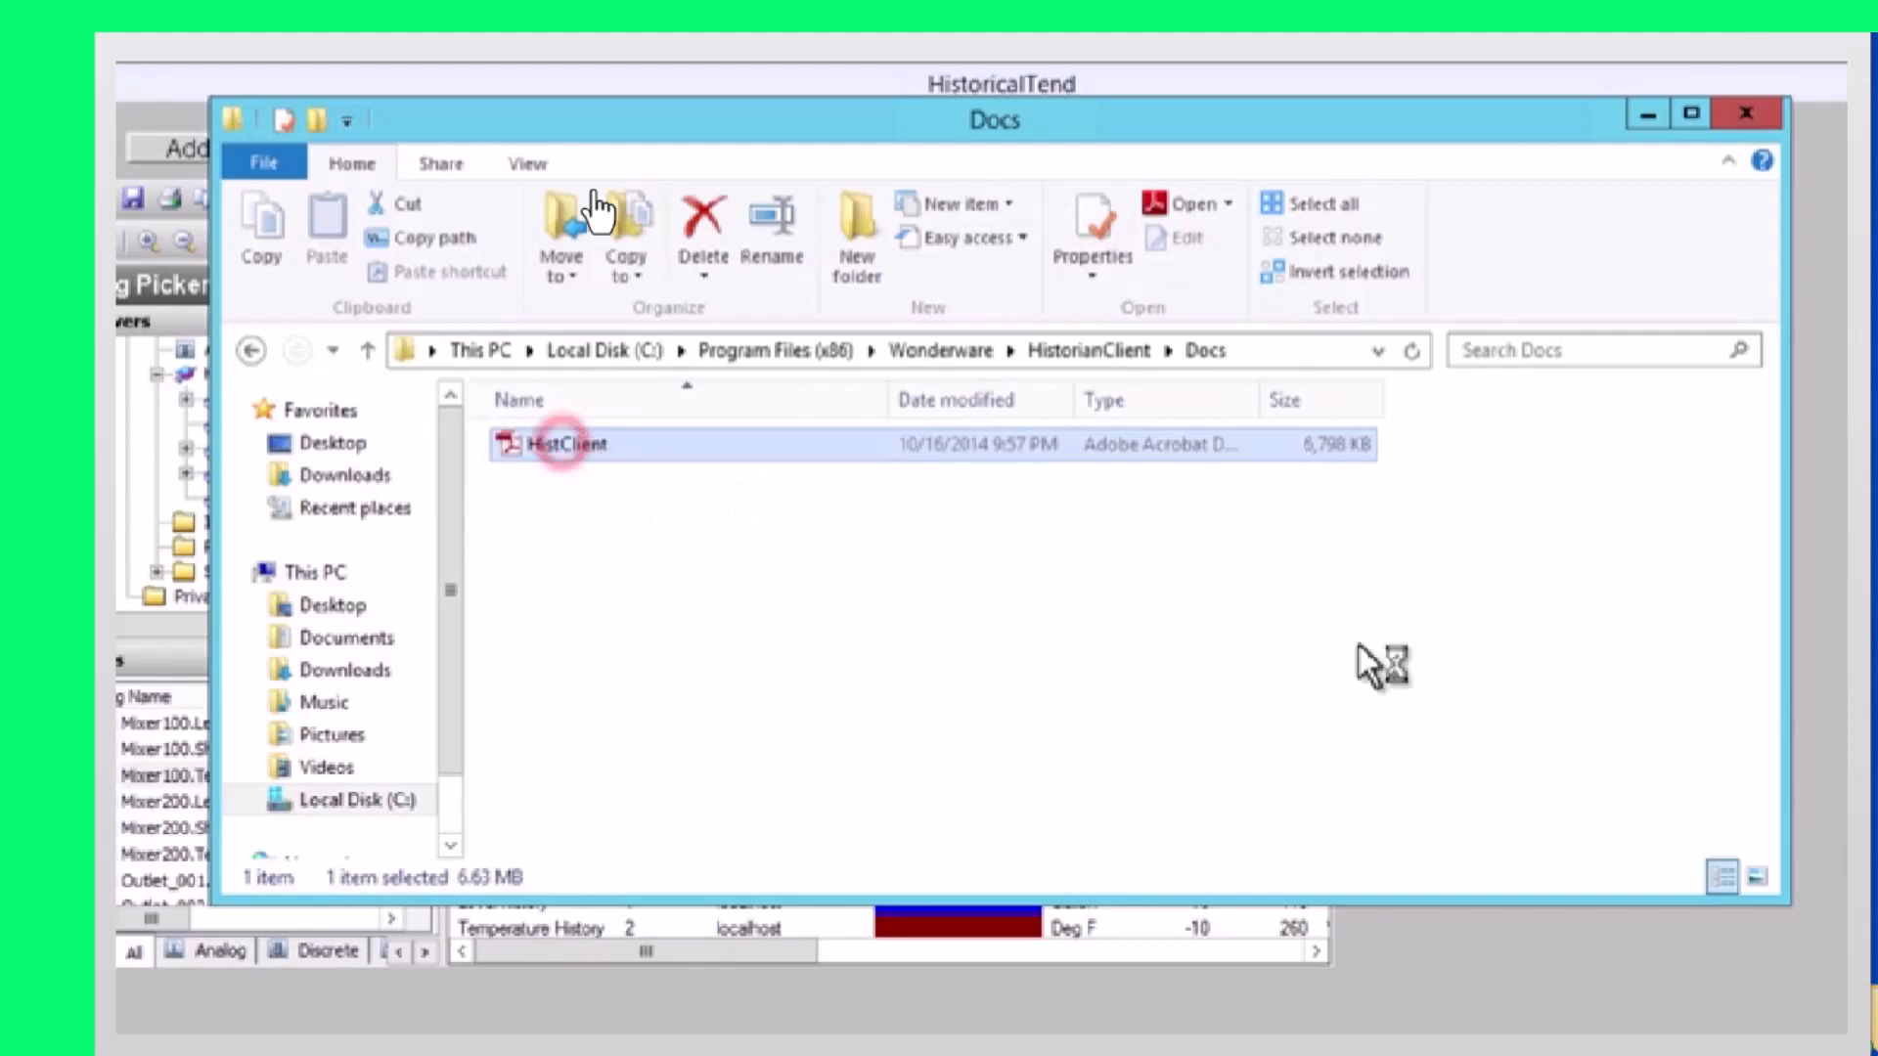
left_click(1423, 653)
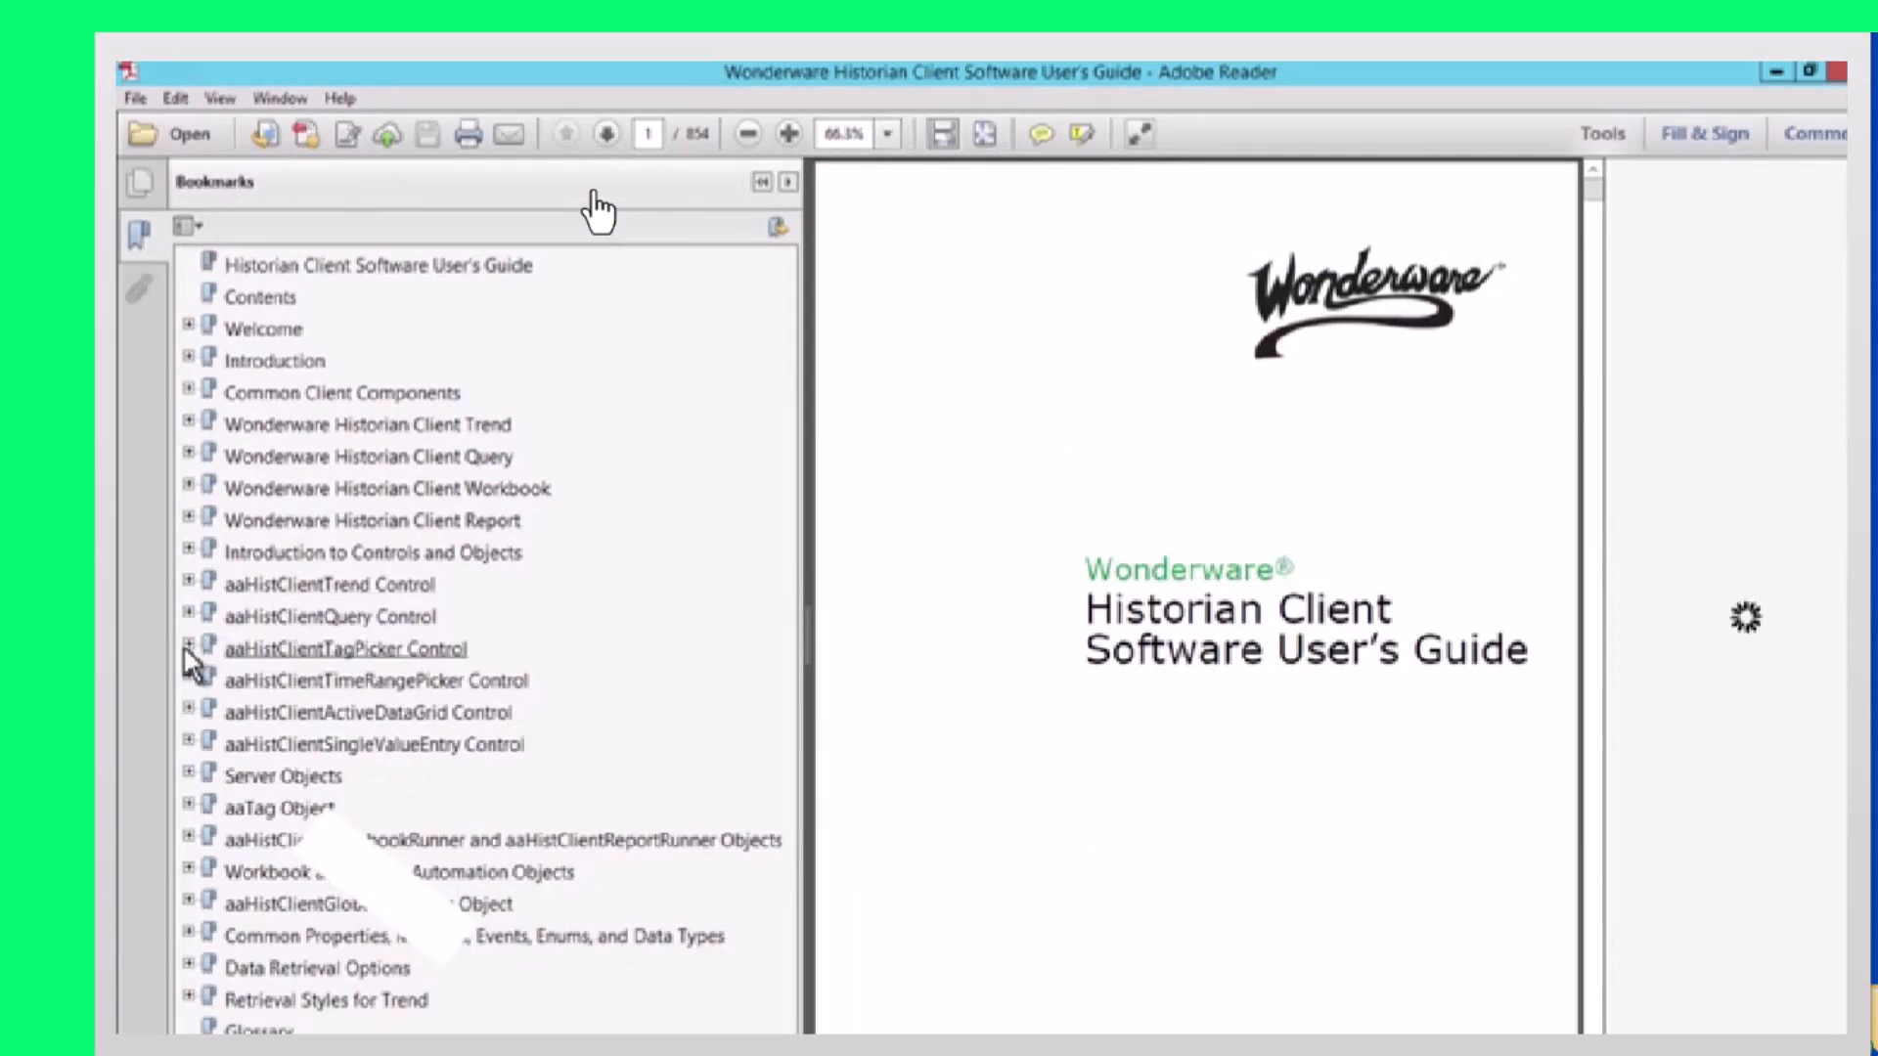
Go to the aaHistClientTrend Control chapter and expand its bookmarks down to the topics under Using aaHistClientTrend in an Application
left_click(188, 581)
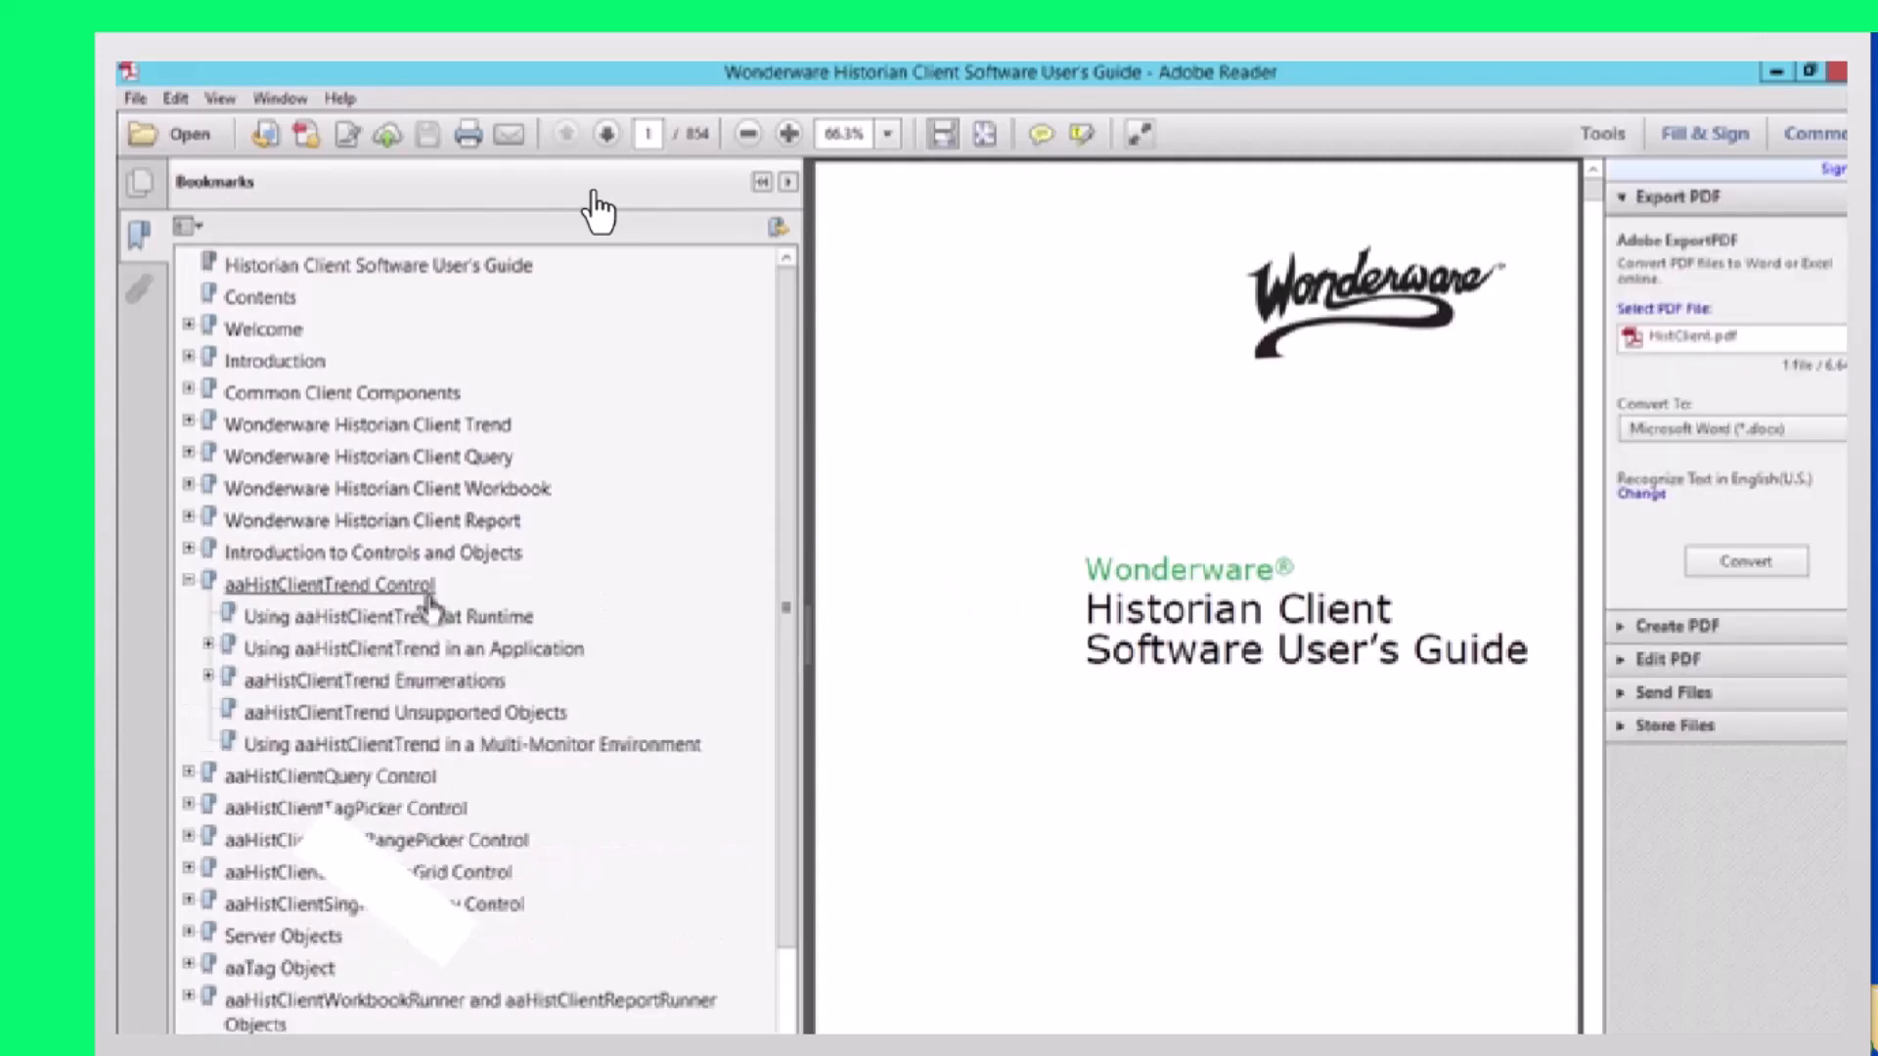
left_click(381, 585)
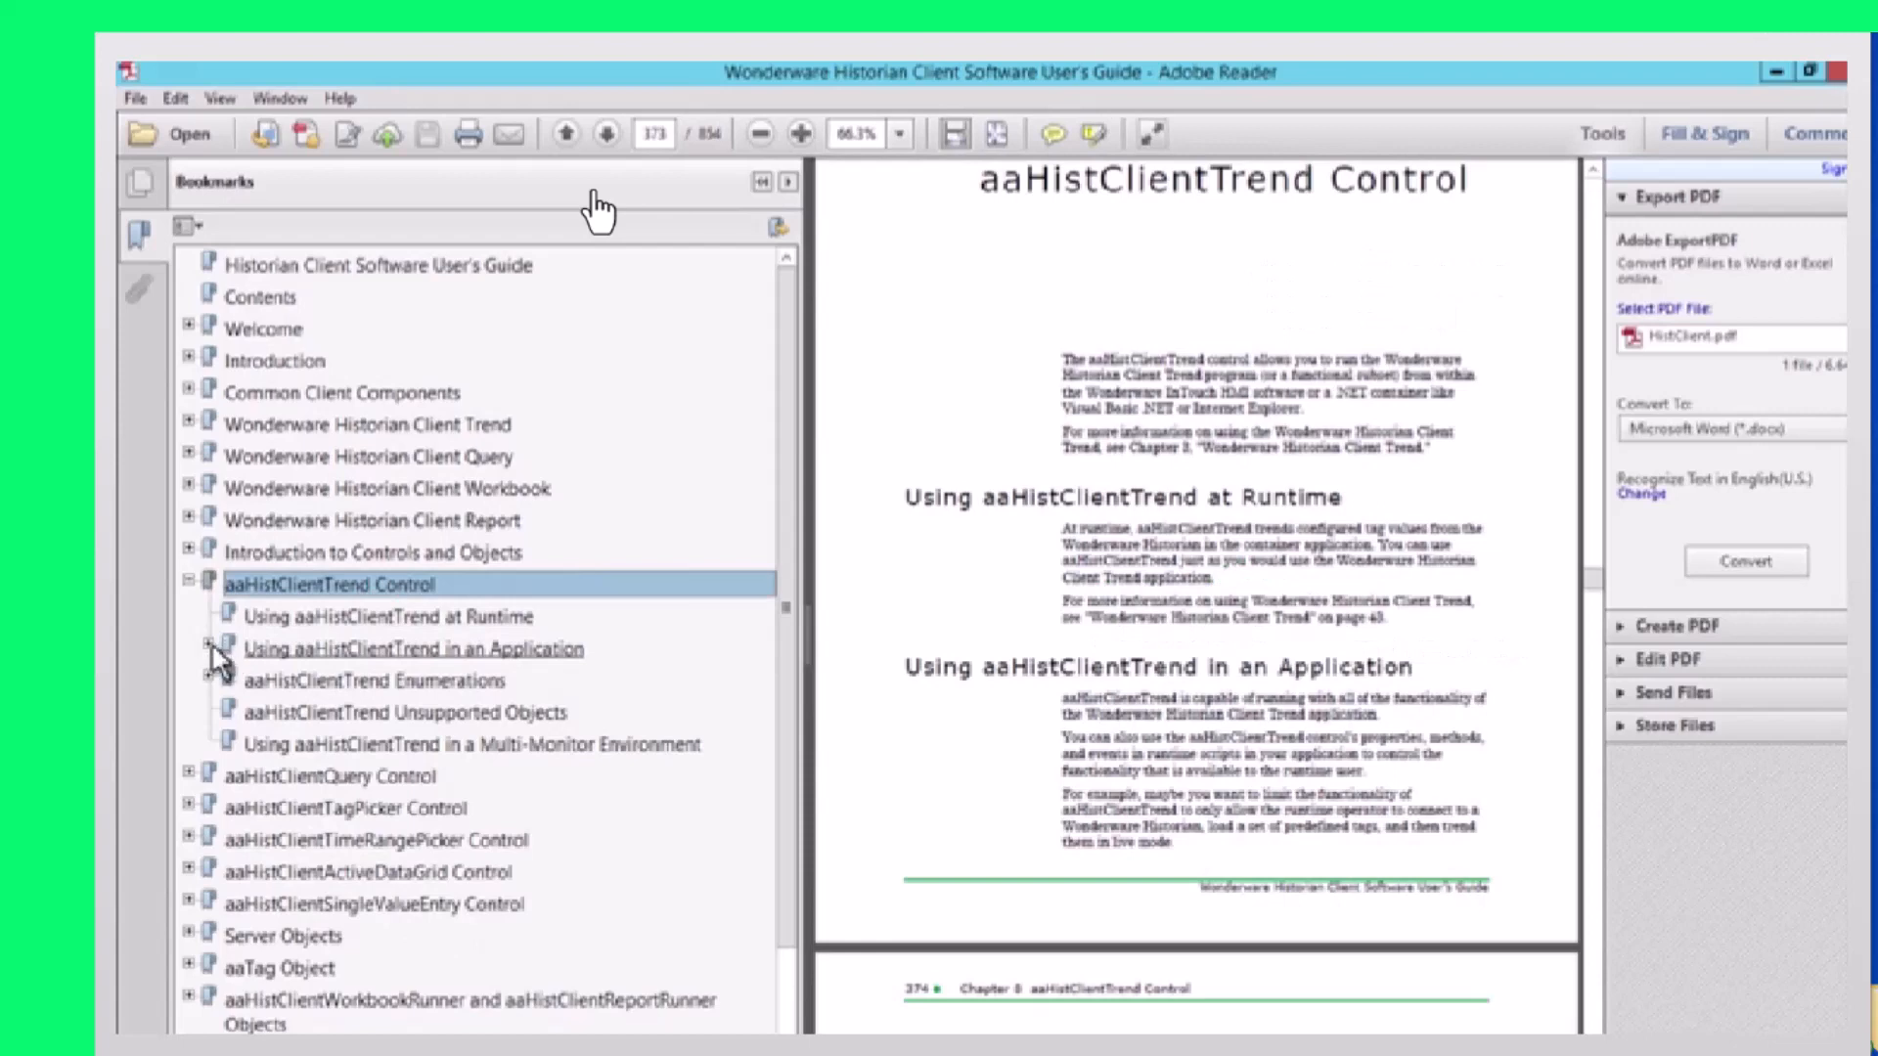
left_click(208, 643)
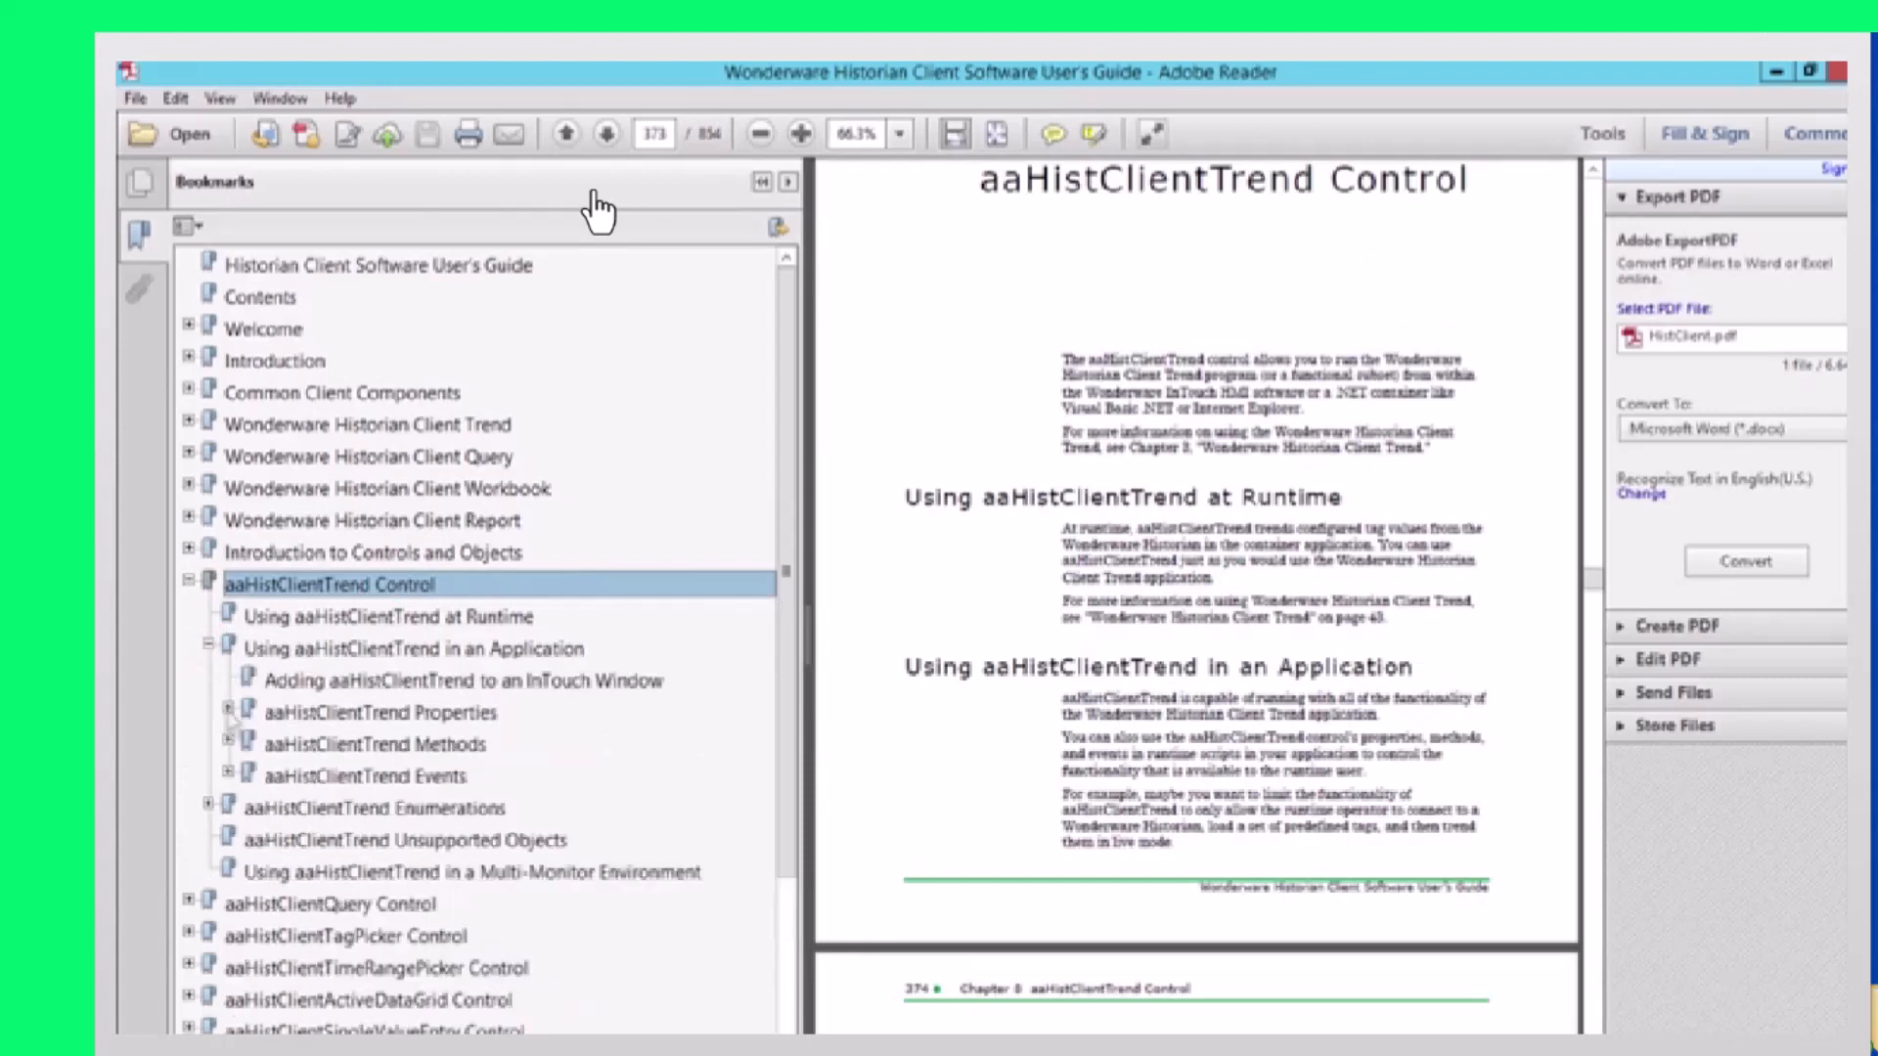